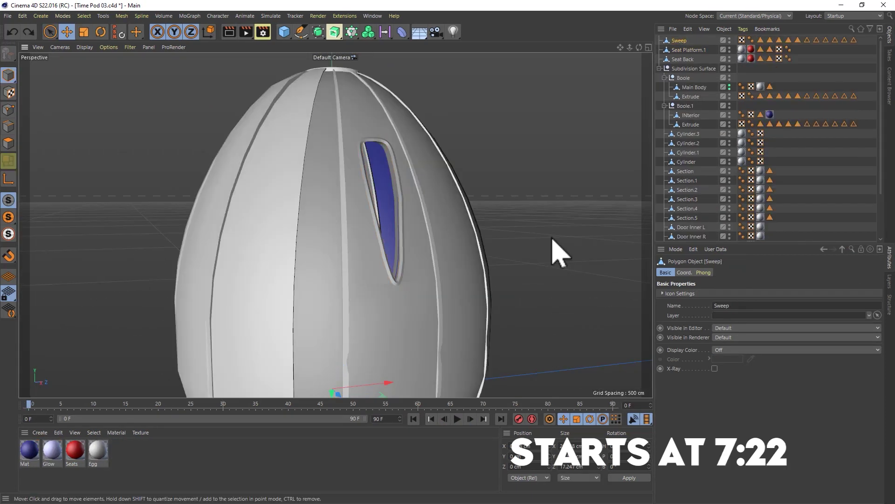
- Open the Both scene and orbit around the PHONE booth and the white time-pod egg
{"action": "left_click", "coordinate": [10, 17]}
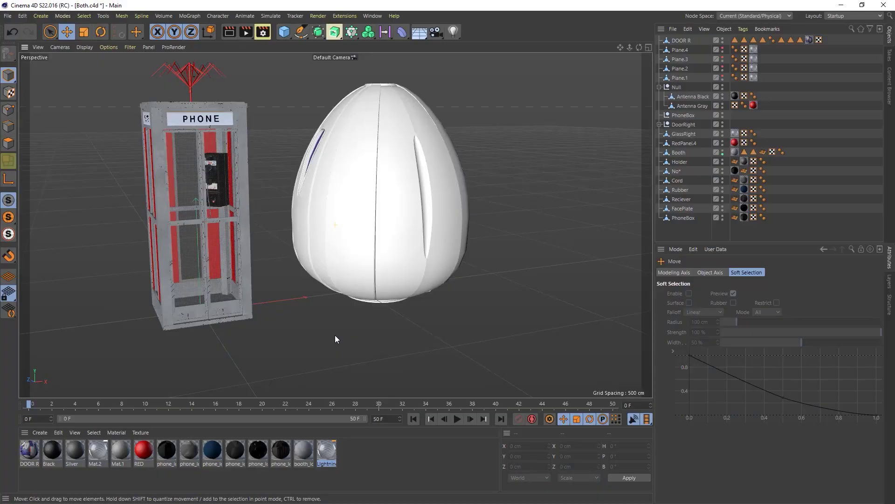
{"action": "left_click_drag", "start_coordinate": [335, 335], "coordinate": [305, 340]}
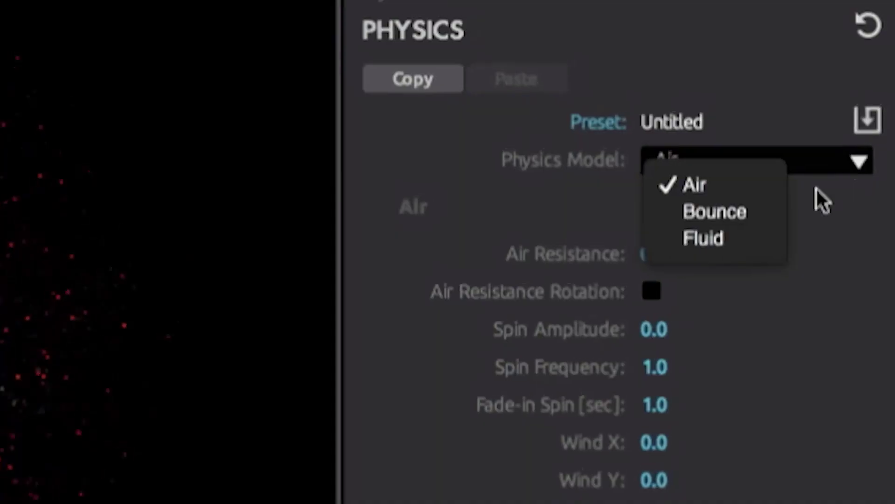
- Switch the particle physics model to Fluid and select the Element layer
{"action": "left_click", "coordinate": [730, 251]}
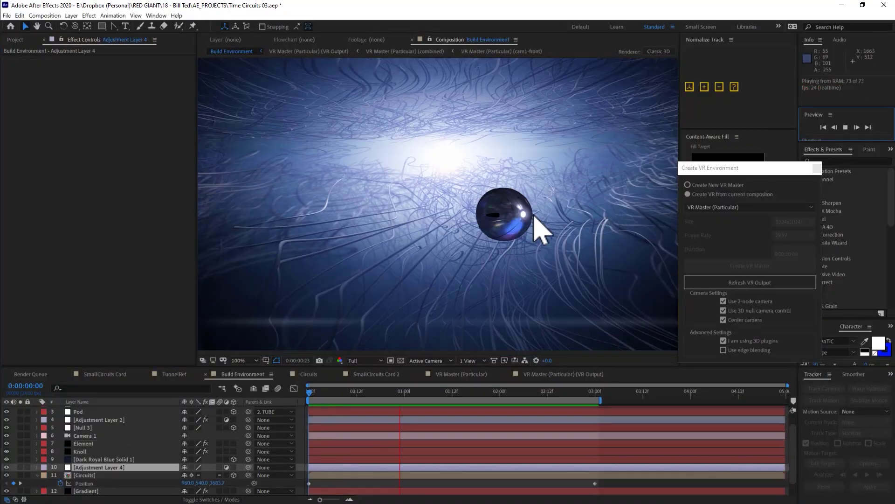
{"action": "left_click", "coordinate": [83, 443]}
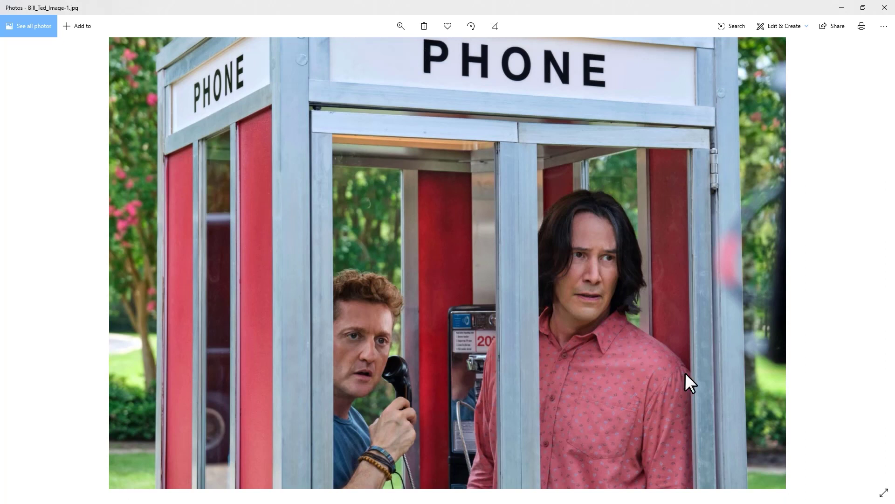
- Open the Sketchfab Phone Booth model page in a new tab and show its download options
{"action": "key", "text": "Right"}
{"action": "key", "text": "Right"}
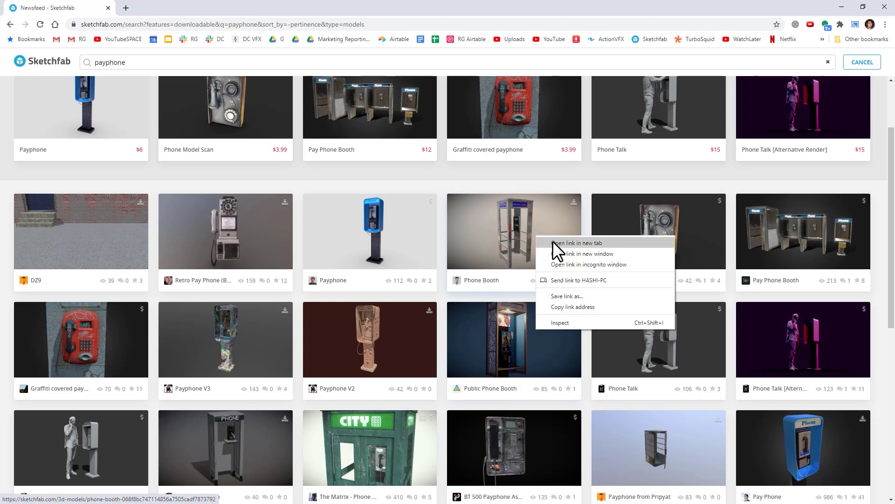
{"action": "left_click", "coordinate": [553, 242]}
{"action": "key", "text": "ctrl+Tab"}
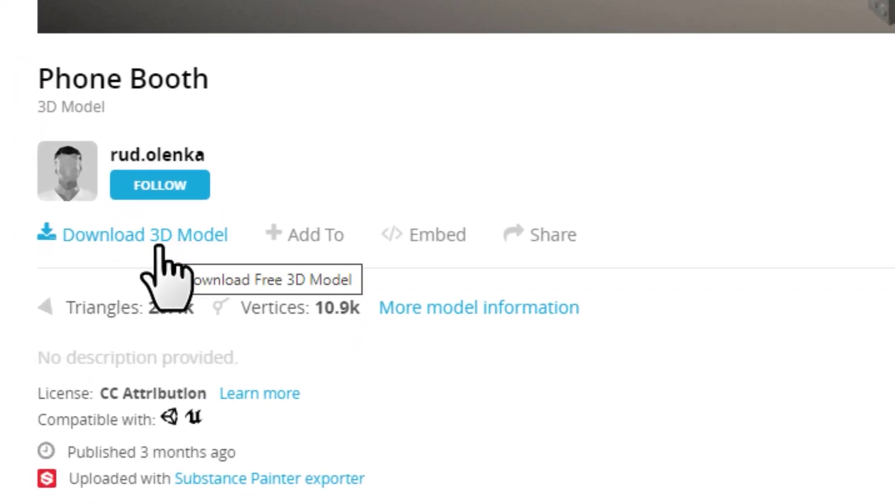
{"action": "left_click", "coordinate": [153, 231]}
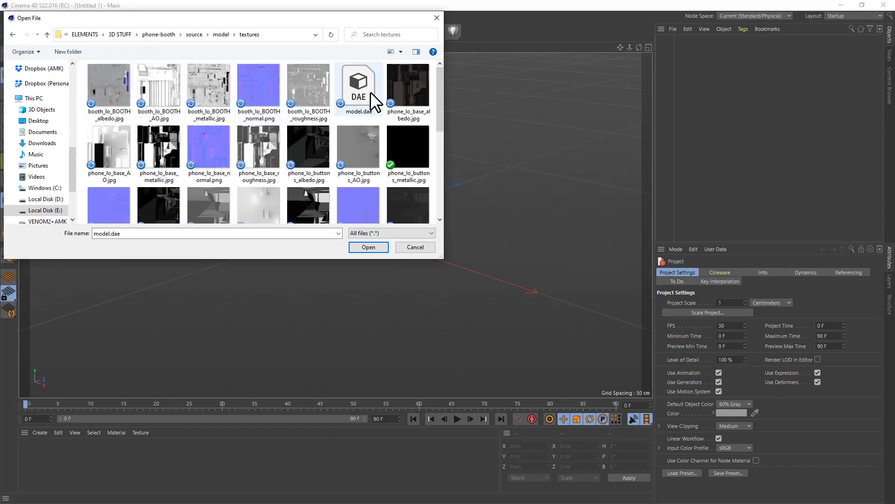
- Import model.dae with default COLLADA settings, then browse the Animate and Tracker menus
{"action": "double_click", "coordinate": [371, 93]}
{"action": "left_click", "coordinate": [346, 112]}
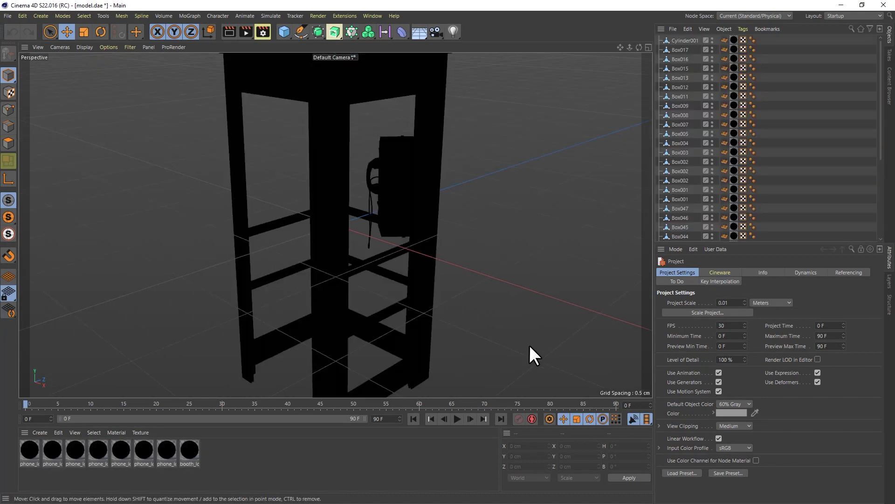
{"action": "left_click", "coordinate": [255, 14]}
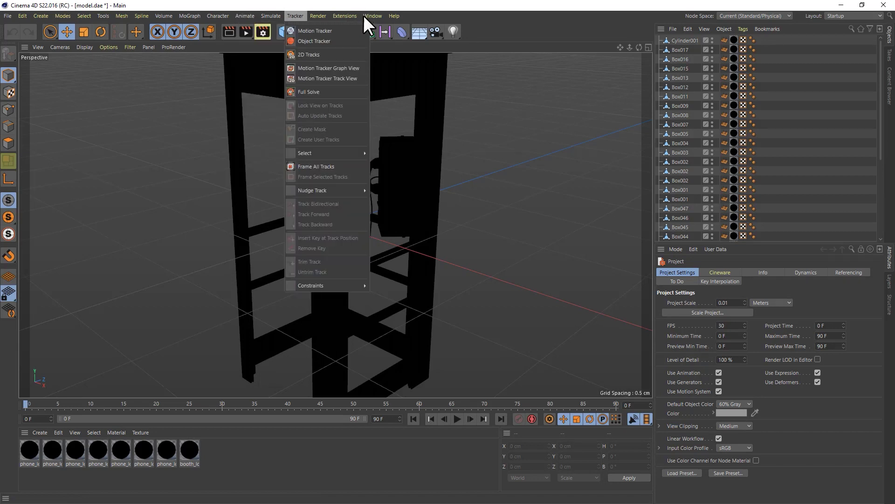
{"action": "mouse_move", "coordinate": [365, 16]}
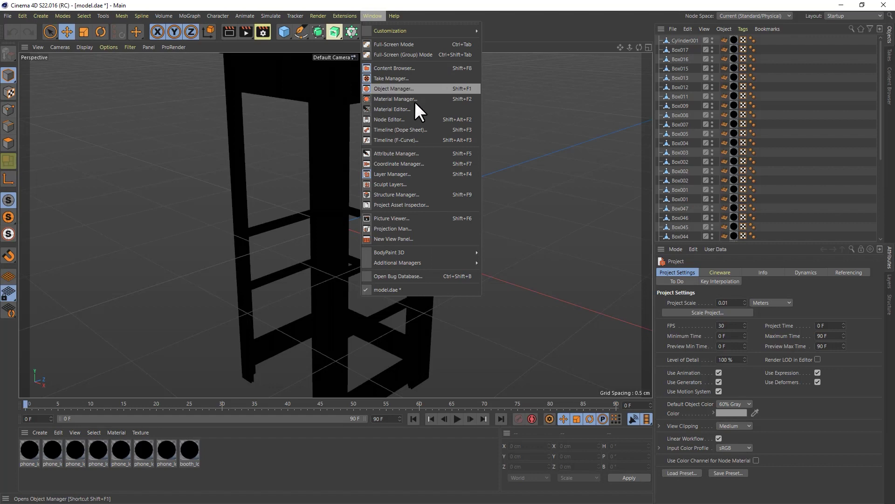
- Review the Project Asset Inspector, close it, and orbit to a lower, level view
{"action": "left_click", "coordinate": [454, 204]}
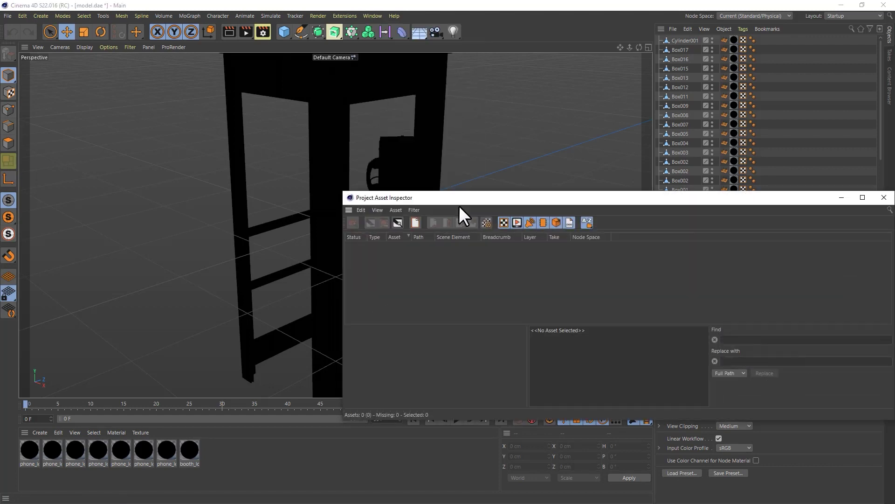
{"action": "left_click_drag", "start_coordinate": [506, 198], "coordinate": [243, 184]}
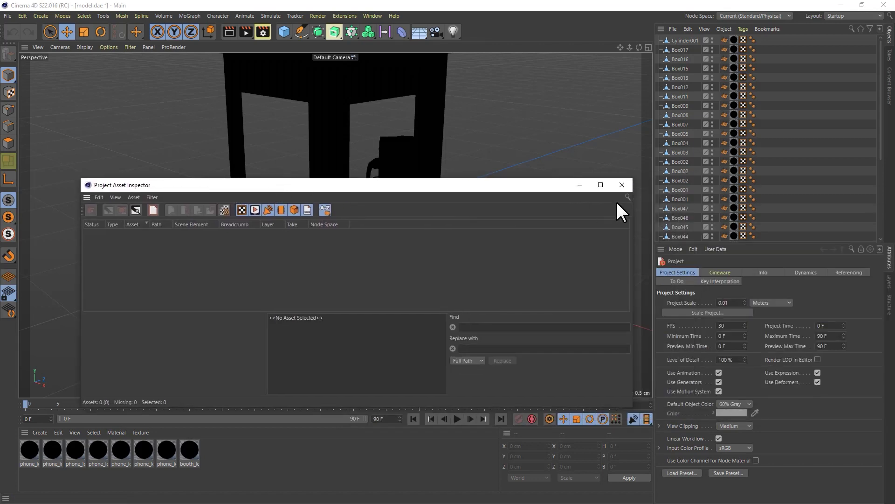
{"action": "left_click", "coordinate": [627, 186]}
{"action": "scroll", "coordinate": [450, 259], "scroll_direction": "up", "scroll_amount": 2}
{"action": "scroll", "coordinate": [449, 259], "scroll_direction": "down", "scroll_amount": 5}
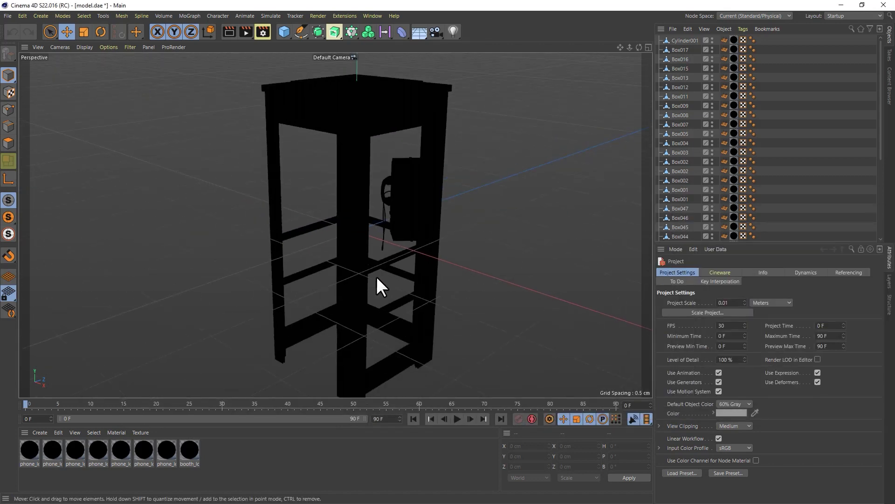
{"action": "left_click_drag", "start_coordinate": [376, 276], "coordinate": [474, 251]}
- Relink the phone and booth materials to their texture images without copying them into the project
{"action": "left_click", "coordinate": [38, 448]}
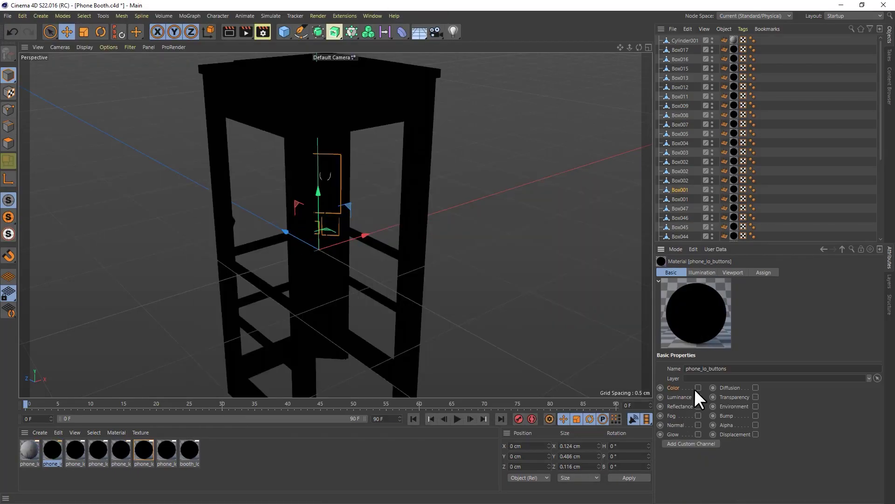
{"action": "left_click", "coordinate": [695, 394]}
{"action": "double_click", "coordinate": [598, 247]}
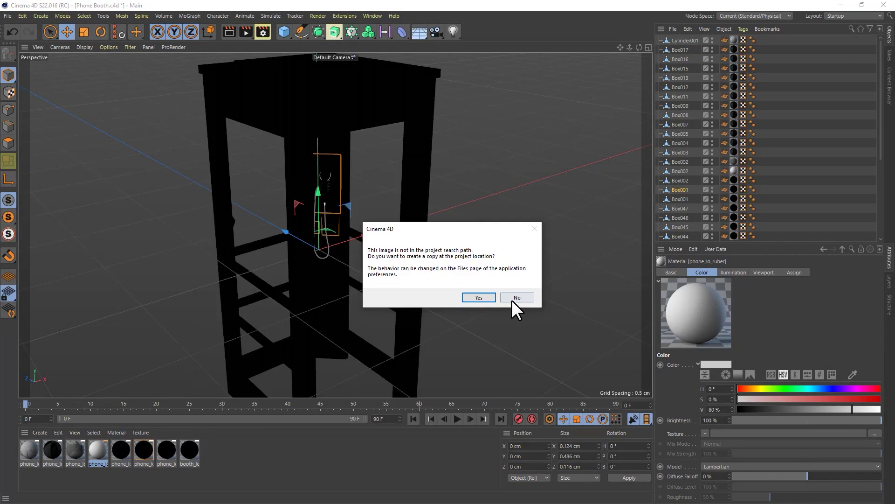
{"action": "left_click", "coordinate": [515, 297]}
{"action": "double_click", "coordinate": [600, 246]}
{"action": "left_click", "coordinate": [517, 297]}
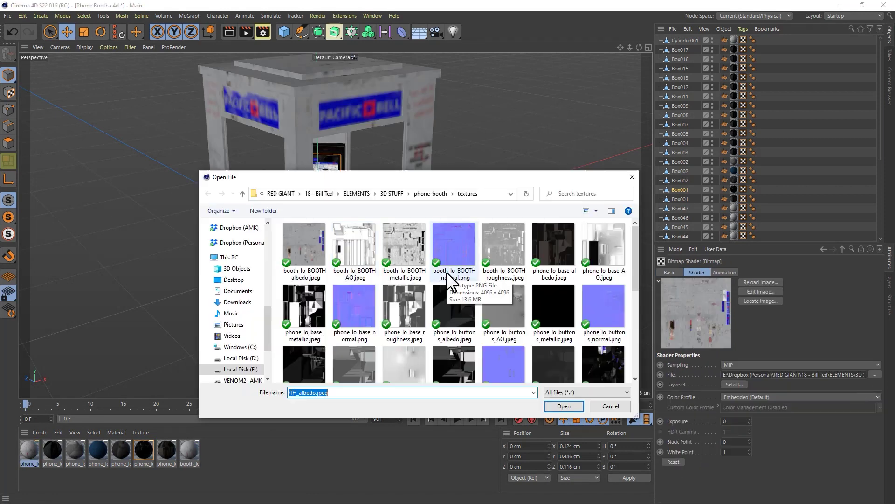
{"action": "double_click", "coordinate": [456, 280]}
{"action": "left_click", "coordinate": [515, 297]}
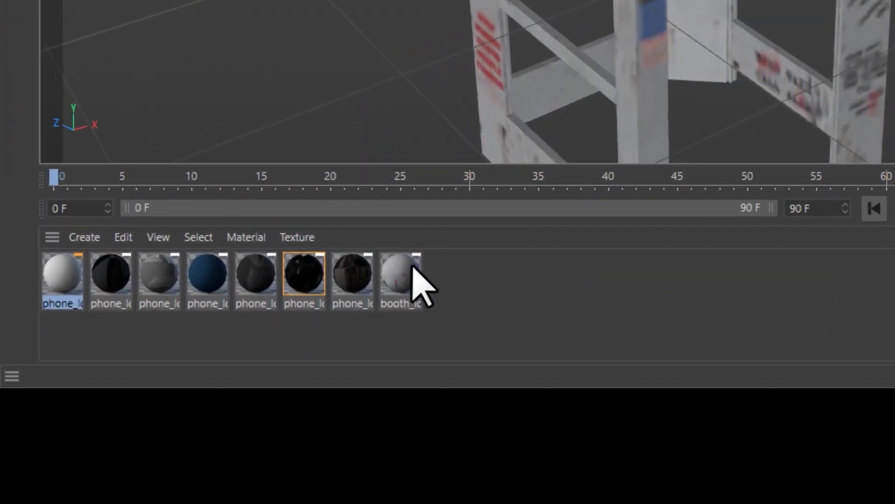
- Set the booth material's Texture Preview Size to 8192x8192
{"action": "left_click", "coordinate": [412, 272]}
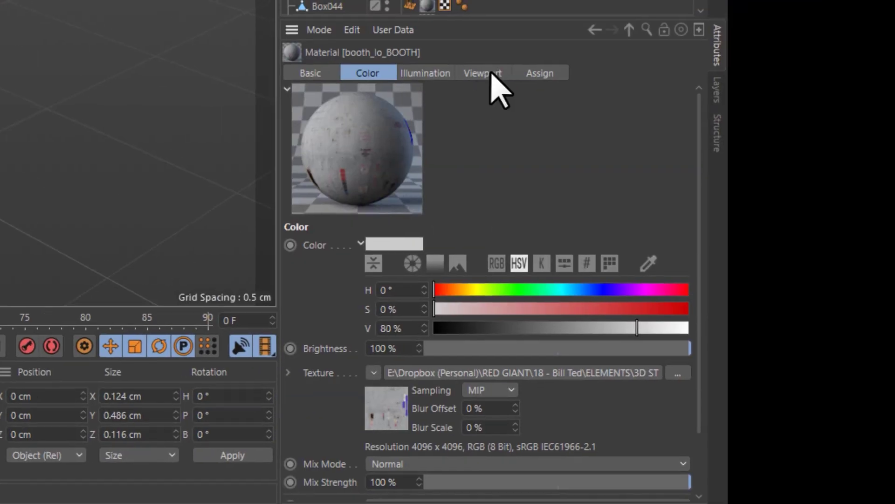
{"action": "left_click", "coordinate": [489, 73]}
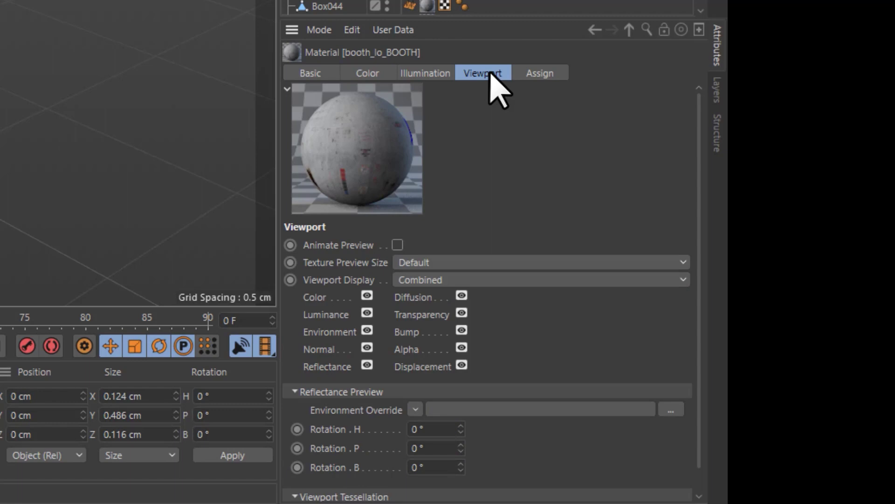
{"action": "left_click", "coordinate": [494, 265]}
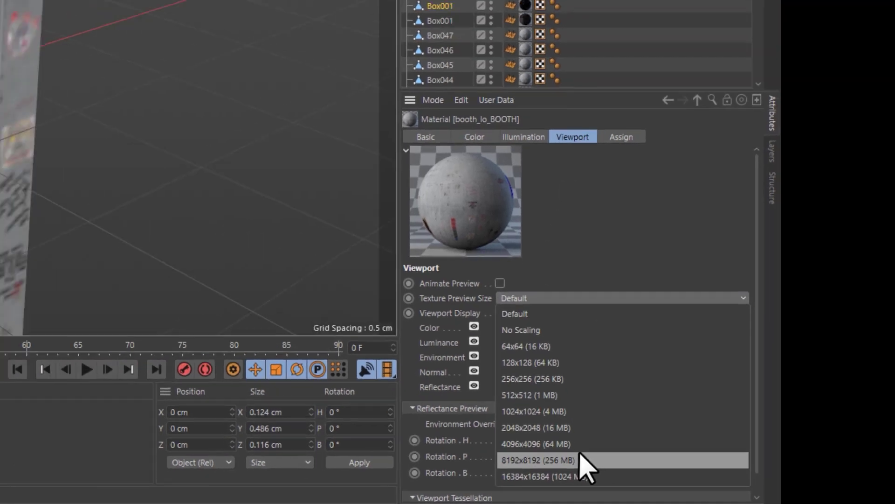
{"action": "left_click", "coordinate": [495, 452]}
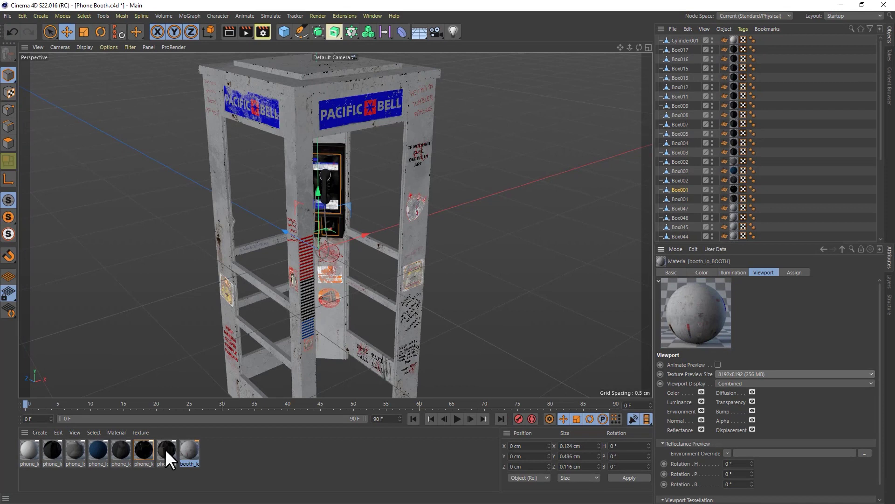
{"action": "left_click", "coordinate": [166, 448]}
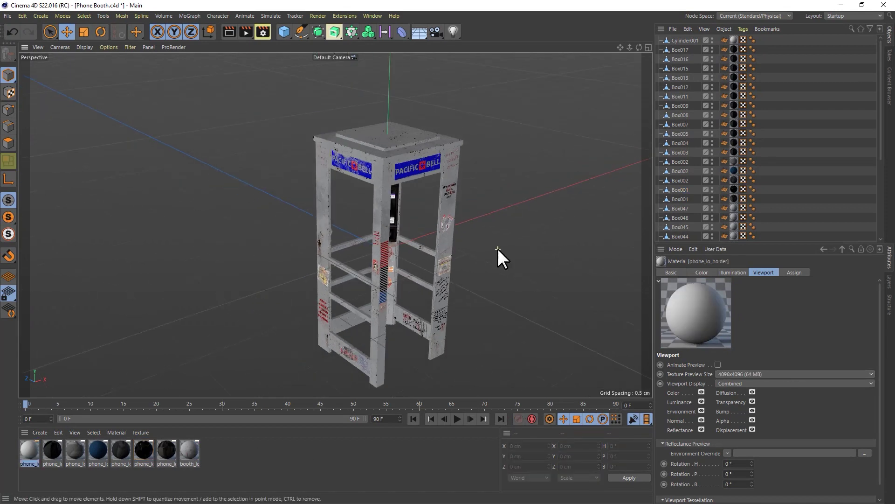
- Inspect the booth from below, delete then restore Cylinder001, and select Box003 and StrutLeft2
{"action": "scroll", "coordinate": [497, 249], "scroll_direction": "up", "scroll_amount": 5}
{"action": "scroll", "coordinate": [413, 216], "scroll_direction": "up", "scroll_amount": 1}
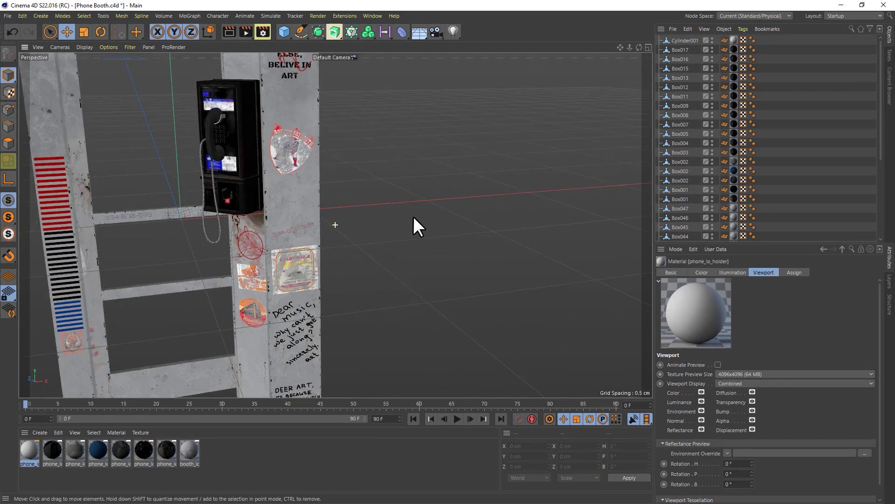
{"action": "scroll", "coordinate": [413, 216], "scroll_direction": "down", "scroll_amount": 5}
{"action": "scroll", "coordinate": [469, 307], "scroll_direction": "up", "scroll_amount": 6}
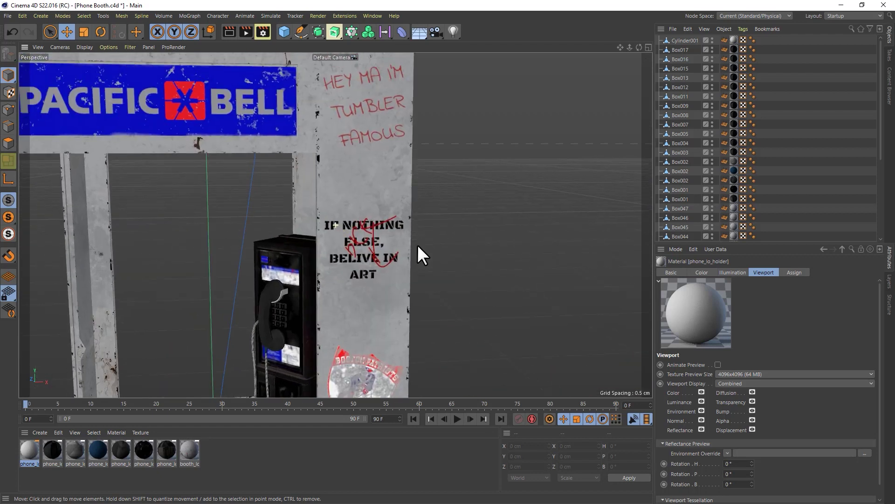
{"action": "scroll", "coordinate": [419, 248], "scroll_direction": "up", "scroll_amount": 1}
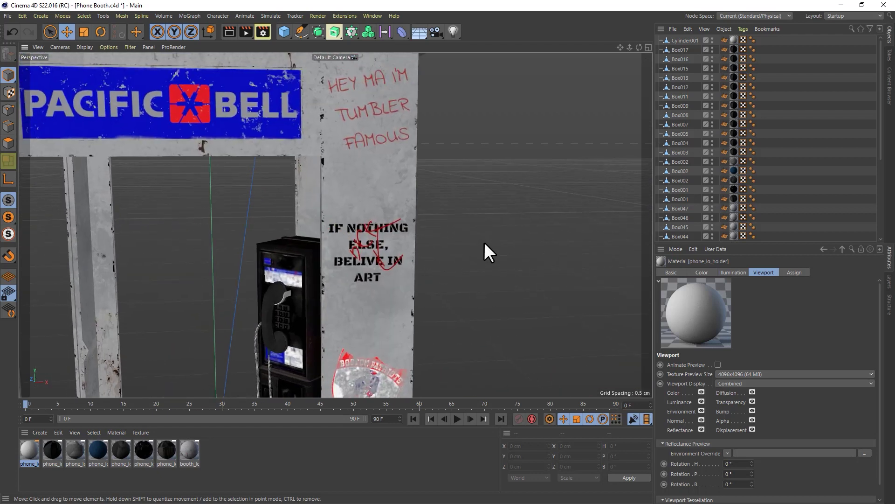
{"action": "scroll", "coordinate": [484, 242], "scroll_direction": "down", "scroll_amount": 6}
{"action": "left_click_drag", "start_coordinate": [495, 292], "coordinate": [435, 74]}
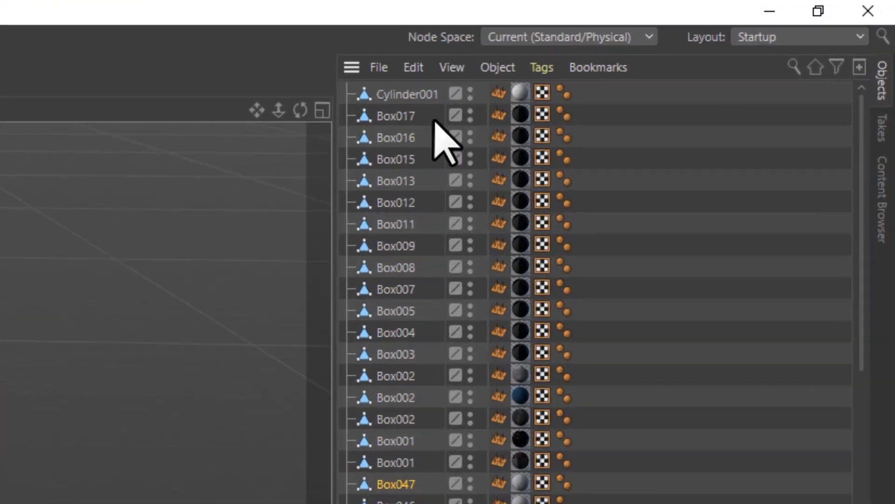
{"action": "left_click", "coordinate": [684, 40]}
{"action": "key", "text": "Delete"}
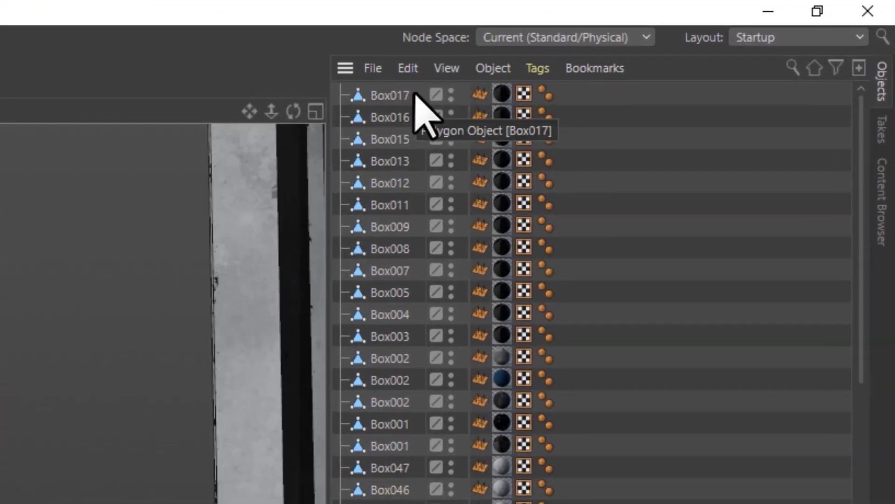
{"action": "key", "text": "ctrl+z"}
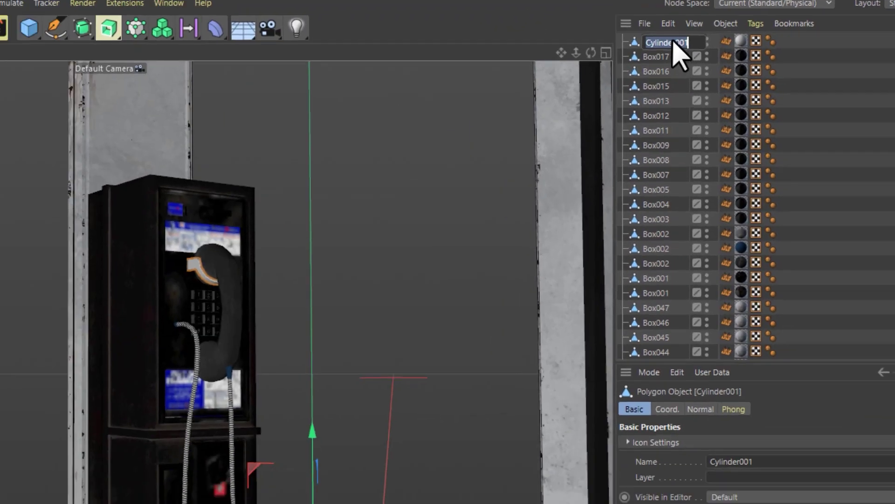
{"action": "left_click", "coordinate": [391, 336]}
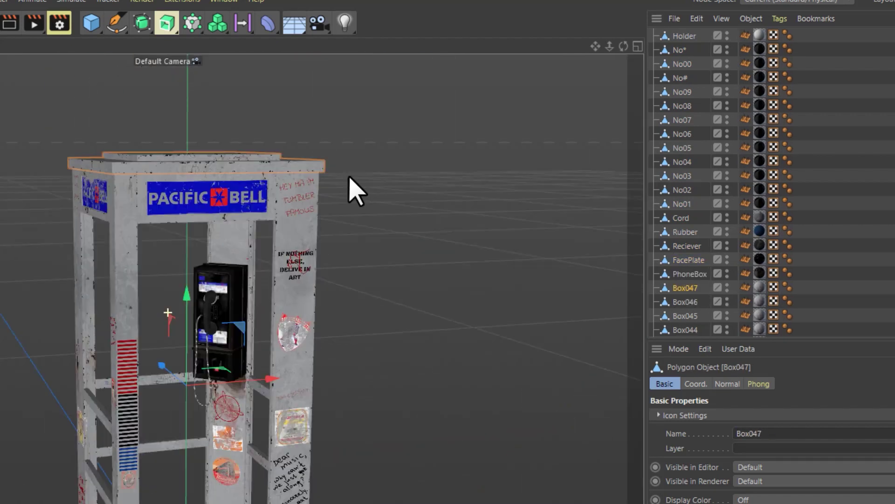
{"action": "left_click", "coordinate": [689, 177]}
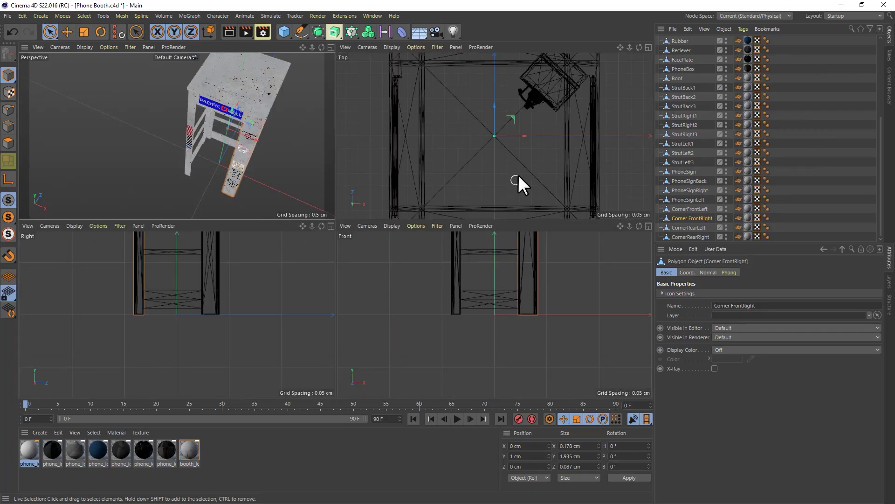
- In the Top view, move the PhoneSign corner points to meet the booth corner, then select PhoneSignLeft
{"action": "scroll", "coordinate": [519, 175], "scroll_direction": "down", "scroll_amount": 3}
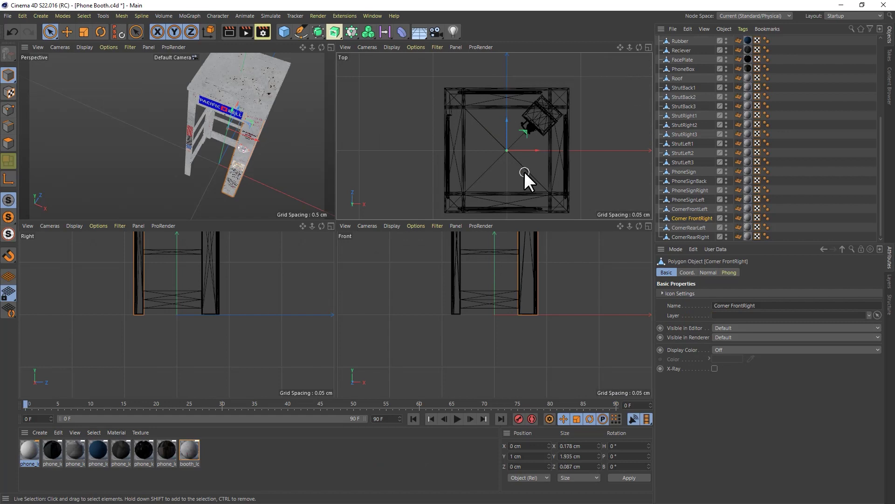
{"action": "middle_click", "coordinate": [524, 172]}
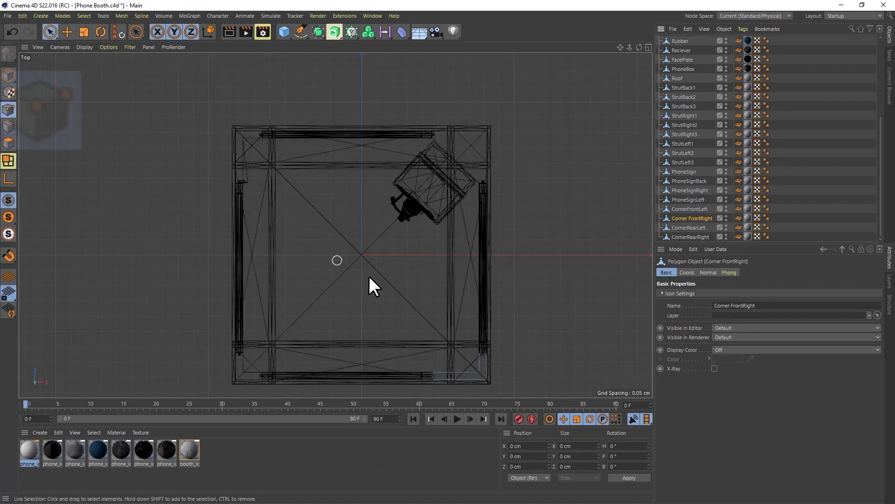
{"action": "scroll", "coordinate": [509, 375], "scroll_direction": "up", "scroll_amount": 6}
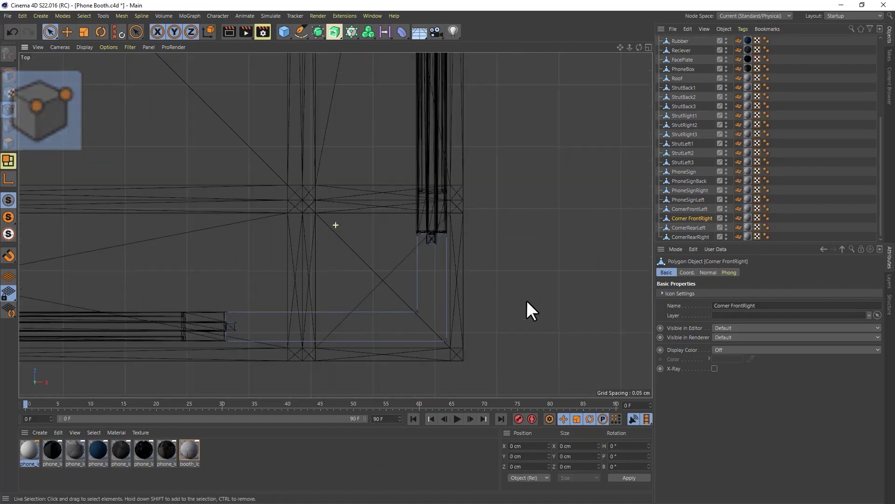
{"action": "left_click_drag", "start_coordinate": [211, 197], "coordinate": [245, 165]}
{"action": "key", "text": "0"}
{"action": "left_click_drag", "start_coordinate": [247, 273], "coordinate": [296, 312]}
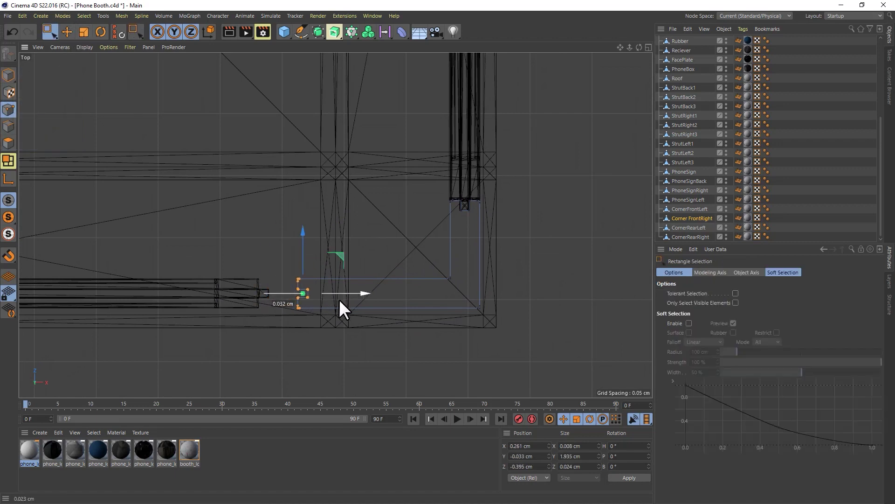
{"action": "left_click_drag", "start_coordinate": [354, 256], "coordinate": [282, 327]}
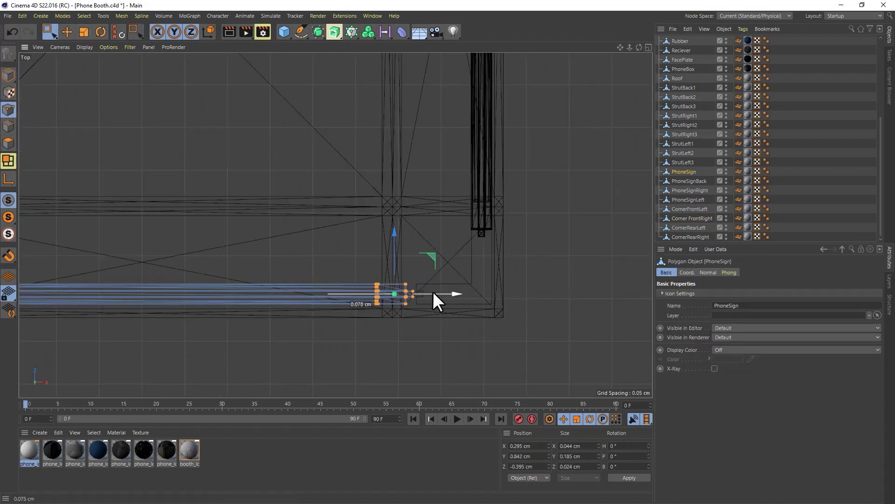
{"action": "left_click", "coordinate": [705, 200]}
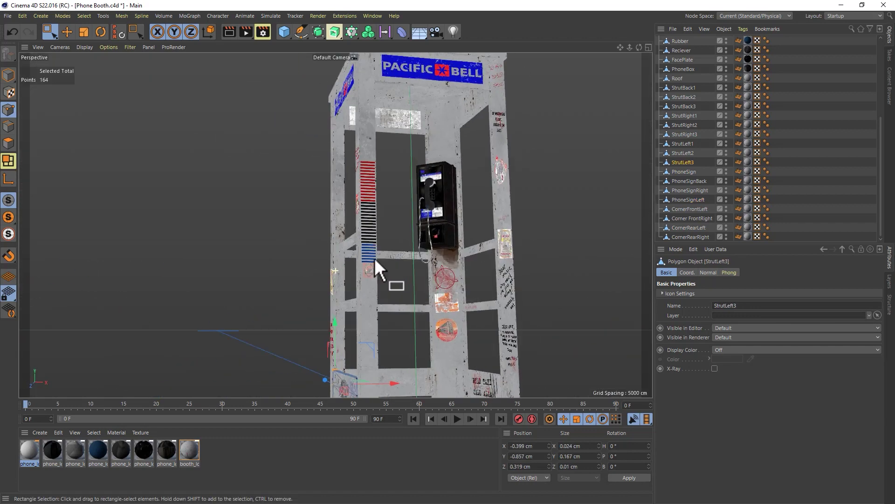
{"action": "scroll", "coordinate": [376, 266], "scroll_direction": "down", "scroll_amount": 5}
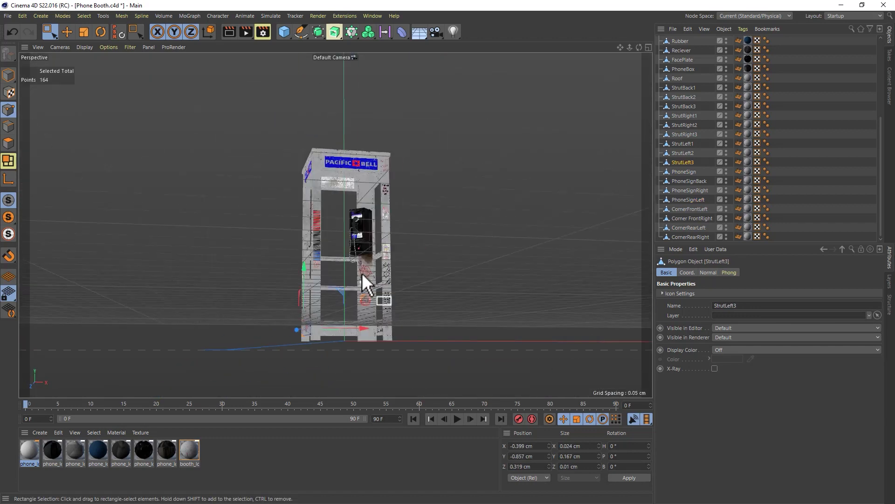
{"action": "scroll", "coordinate": [366, 280], "scroll_direction": "up", "scroll_amount": 3}
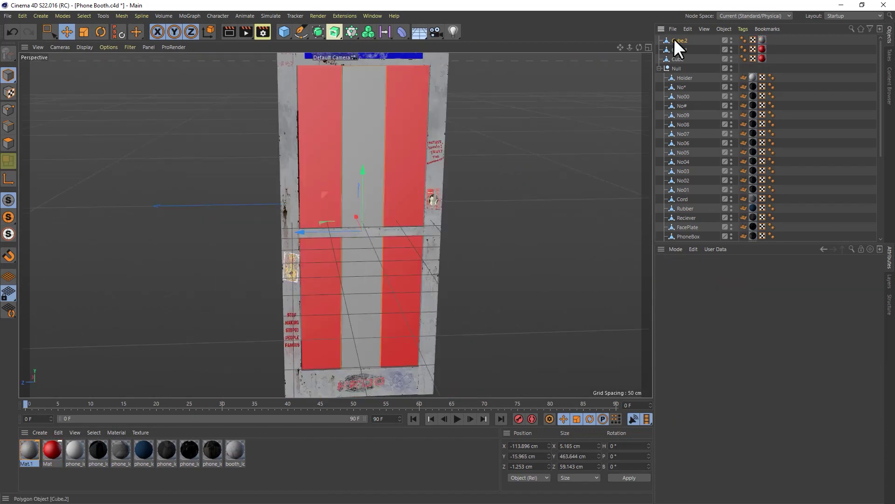
- Rescale the front cube, slide the door about 95 cm along X, and position the PHONE label
{"action": "key", "text": "t"}
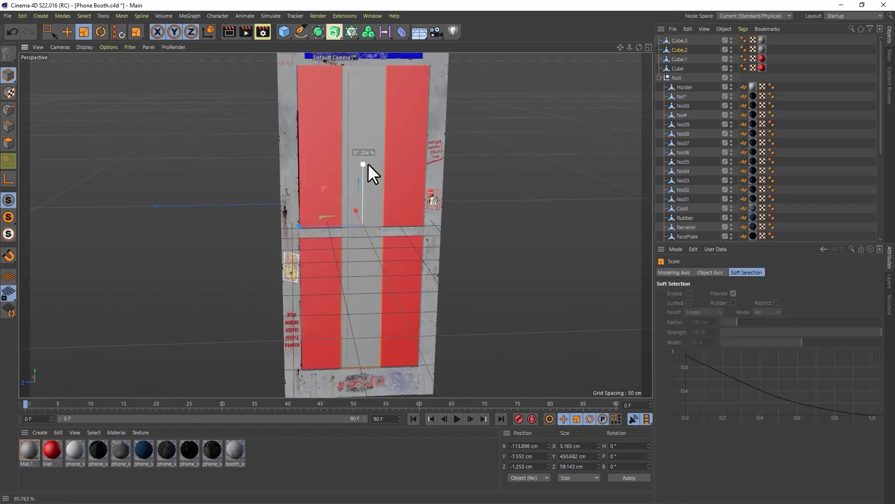
{"action": "left_click_drag", "start_coordinate": [368, 172], "coordinate": [325, 218]}
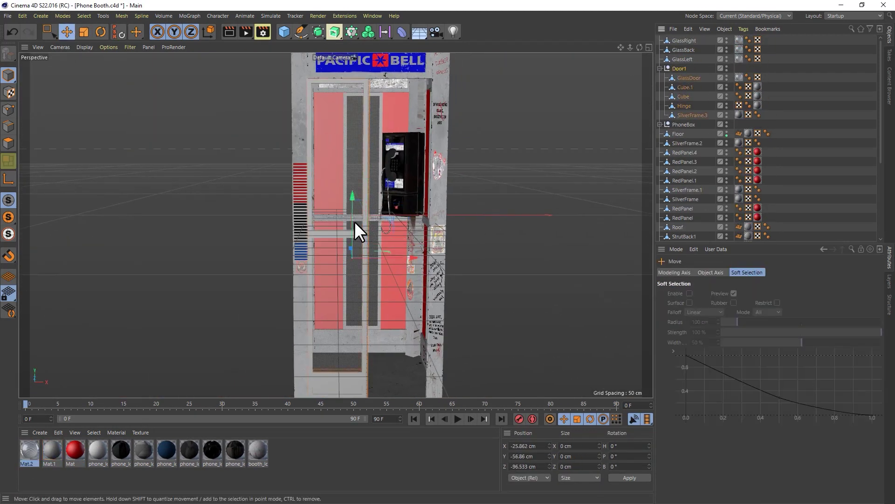
{"action": "left_click_drag", "start_coordinate": [391, 257], "coordinate": [496, 275]}
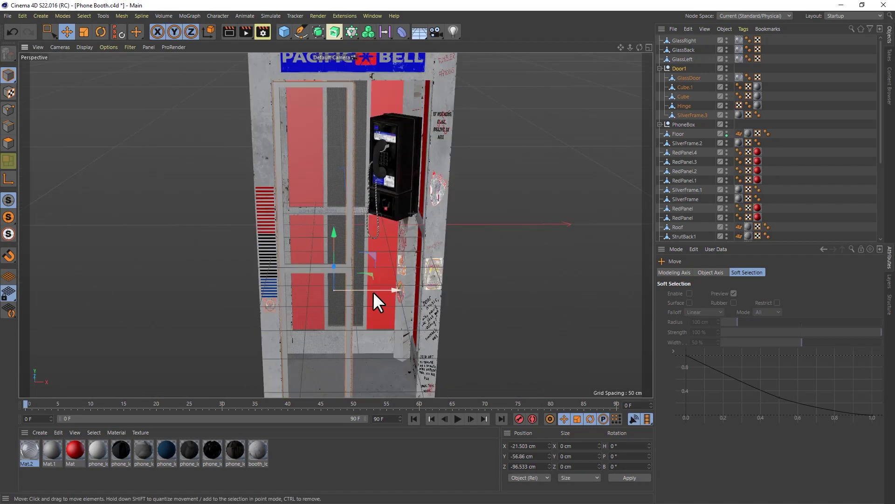
{"action": "left_click_drag", "start_coordinate": [373, 292], "coordinate": [446, 306]}
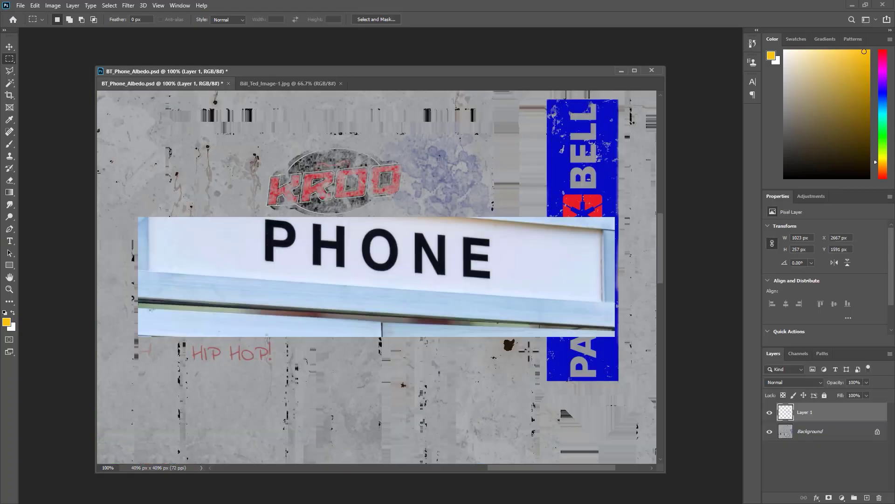
{"action": "left_click_drag", "start_coordinate": [626, 390], "coordinate": [625, 464]}
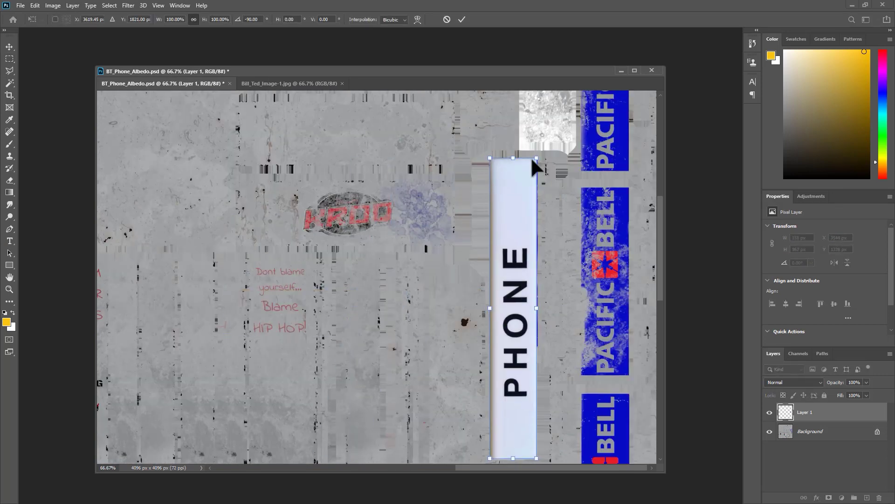
- Shorten the PHONE label, duplicate and merge the copies, then brighten and save the texture
{"action": "left_click_drag", "start_coordinate": [537, 458], "coordinate": [538, 350]}
{"action": "key", "text": "v"}
{"action": "left_click_drag", "start_coordinate": [512, 293], "coordinate": [597, 373]}
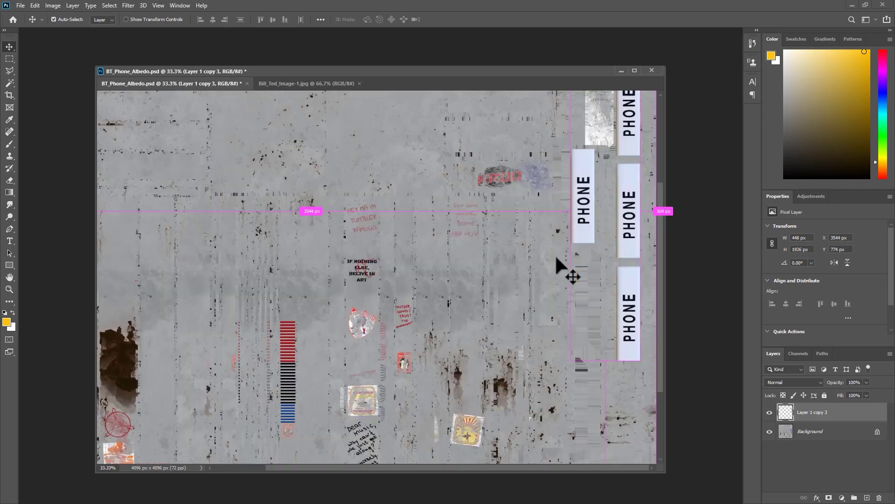
{"action": "key", "text": "ctrl+minus"}
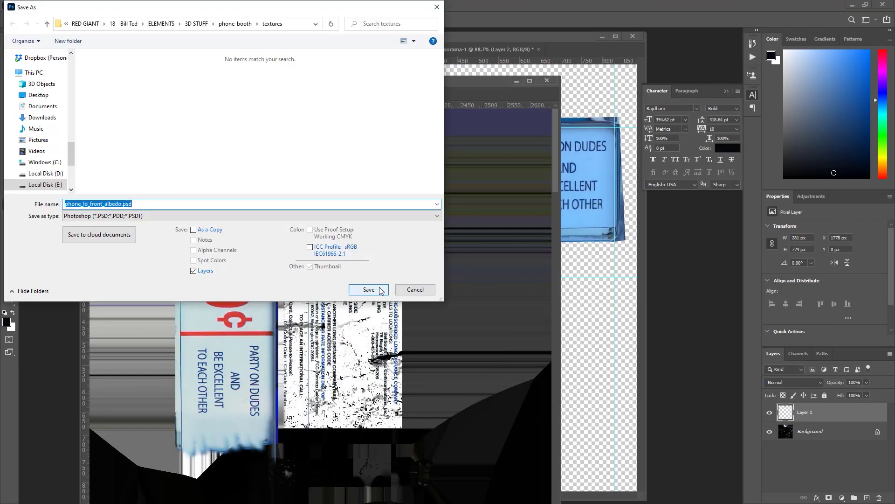
{"action": "key", "text": "Return"}
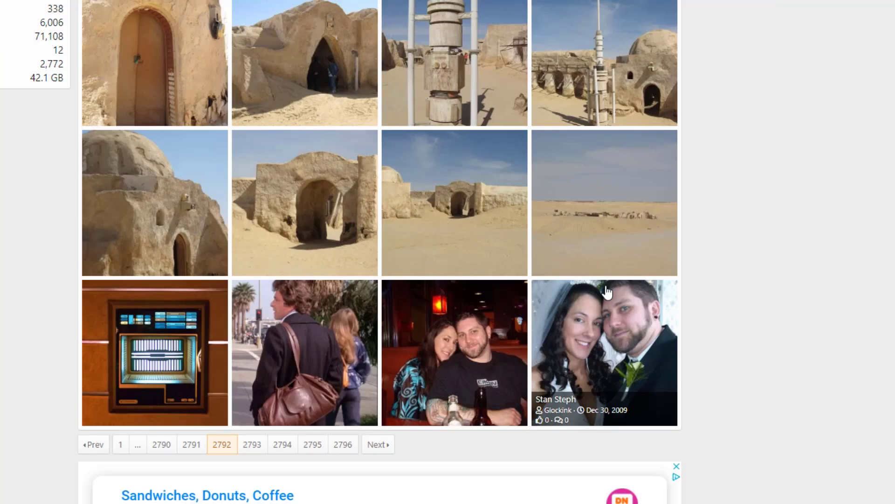
- Scroll through the Bill and Ted phone booth build thread's reference photos
{"action": "scroll", "coordinate": [592, 294], "scroll_direction": "up", "scroll_amount": 5}
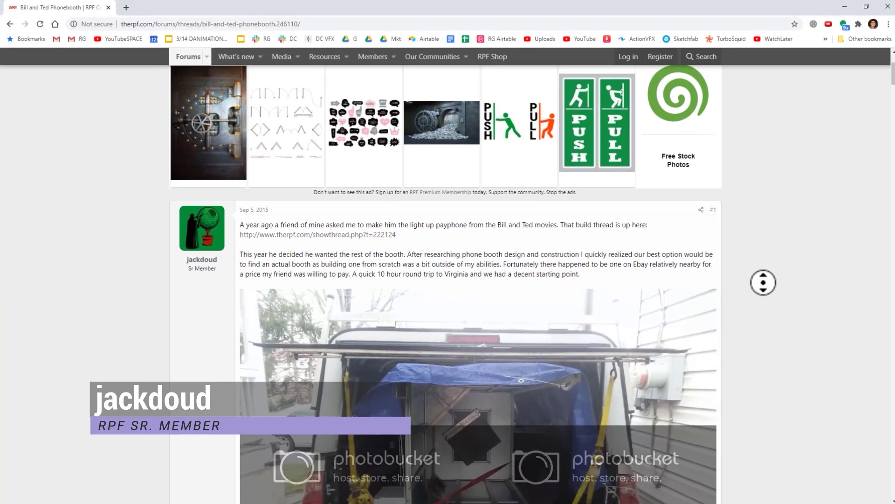
{"action": "scroll", "coordinate": [763, 283], "scroll_direction": "down", "scroll_amount": 20}
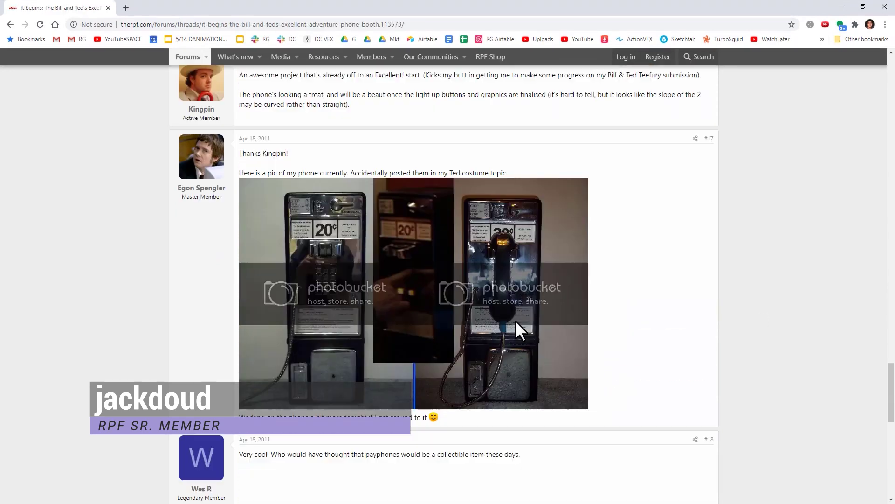
{"action": "scroll", "coordinate": [628, 252], "scroll_direction": "down", "scroll_amount": 1}
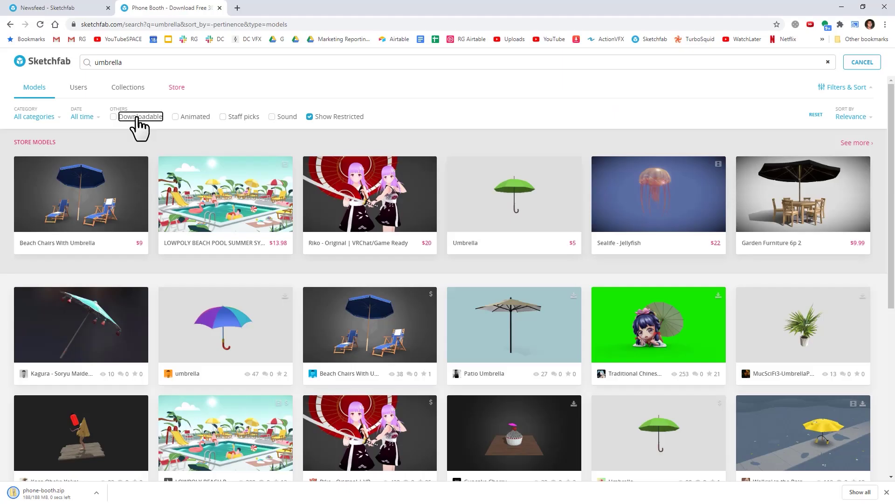
{"action": "scroll", "coordinate": [536, 398], "scroll_direction": "down", "scroll_amount": 15}
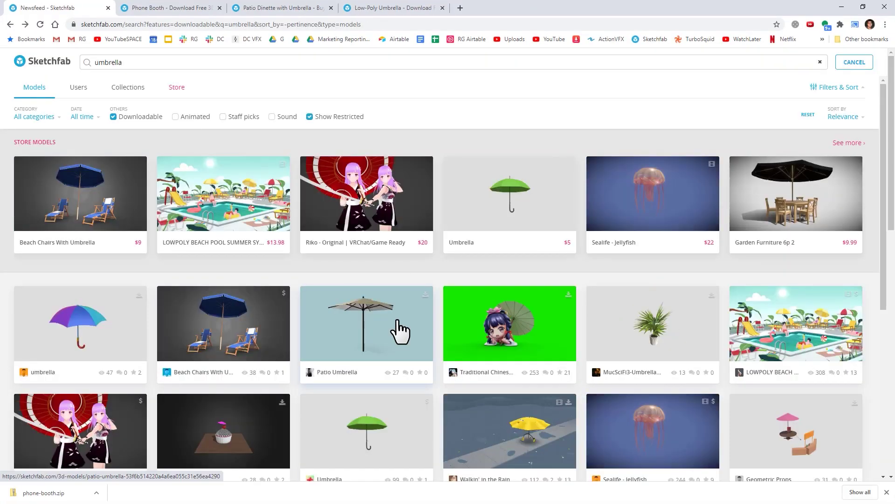
- Scroll down through the TurboSquid umbrella 3D model results
{"action": "scroll", "coordinate": [399, 329], "scroll_direction": "down", "scroll_amount": 15}
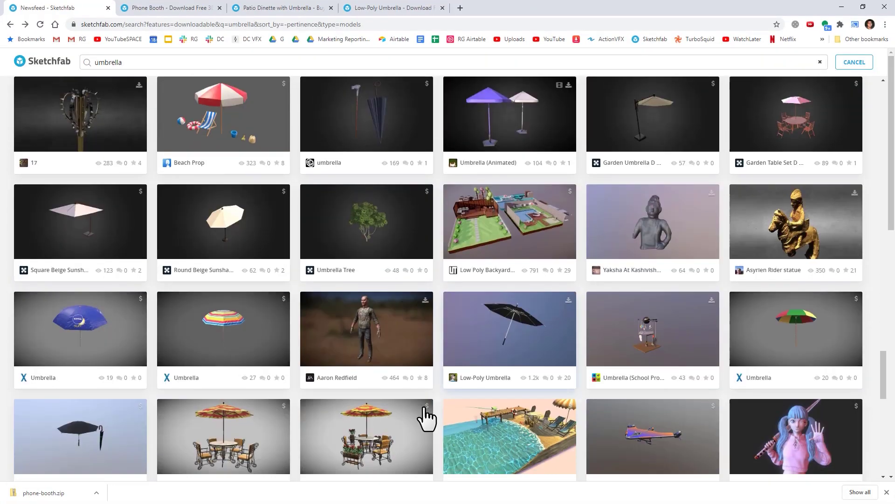
{"action": "scroll", "coordinate": [630, 301], "scroll_direction": "down", "scroll_amount": 10}
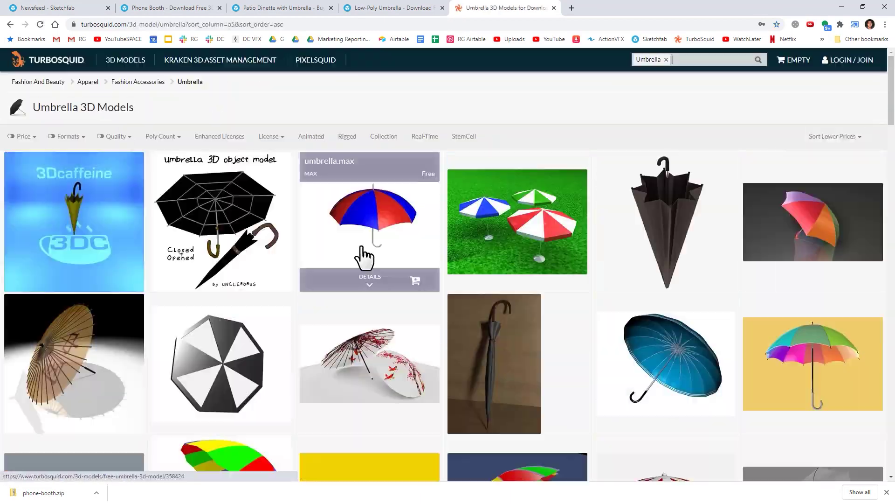
{"action": "scroll", "coordinate": [367, 257], "scroll_direction": "down", "scroll_amount": 15}
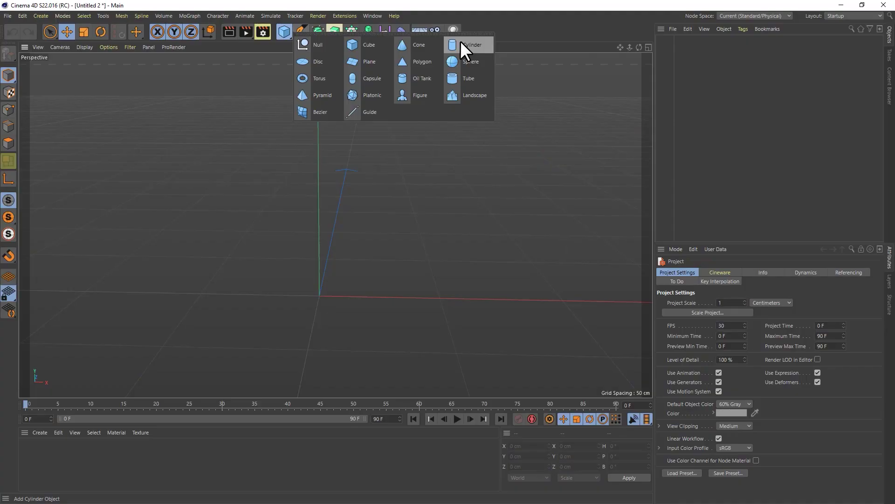
- Add a slim cylinder stalk with a thinner radius and an extra height segment
{"action": "left_click", "coordinate": [462, 44]}
{"action": "scroll", "coordinate": [373, 187], "scroll_direction": "down", "scroll_amount": 5}
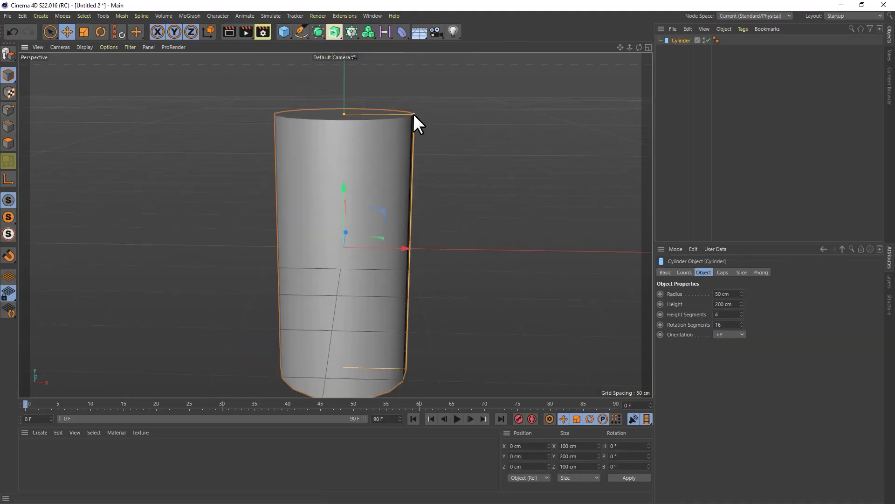
{"action": "left_click_drag", "start_coordinate": [742, 294], "coordinate": [742, 326]}
{"action": "left_click", "coordinate": [741, 312]}
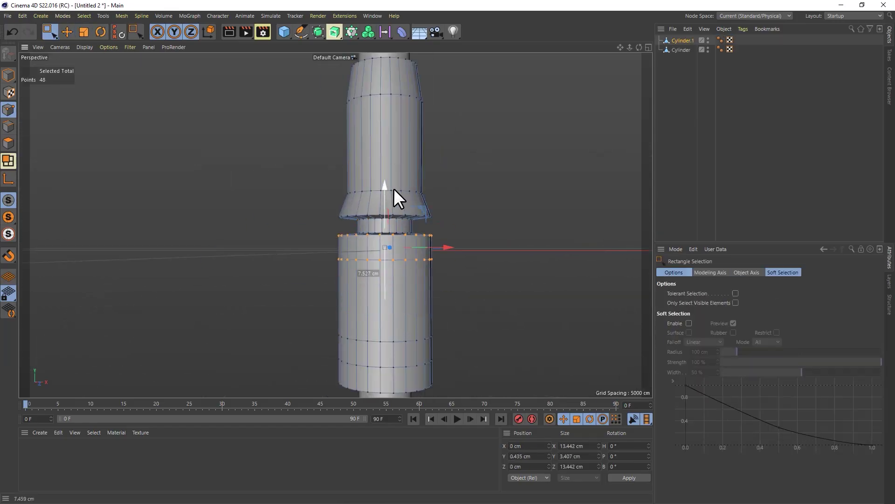
{"action": "left_click", "coordinate": [721, 40]}
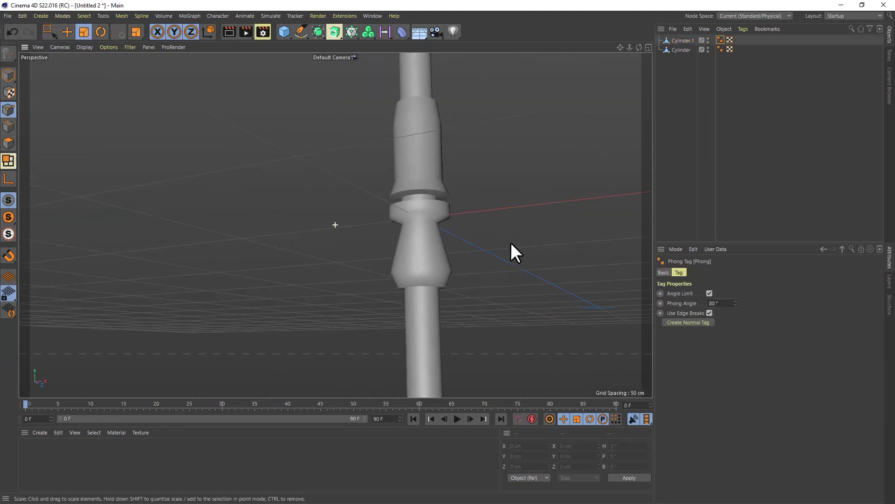
- Rotate the new strut arm into its angled position on the stalk
{"action": "left_click_drag", "start_coordinate": [511, 243], "coordinate": [503, 286]}
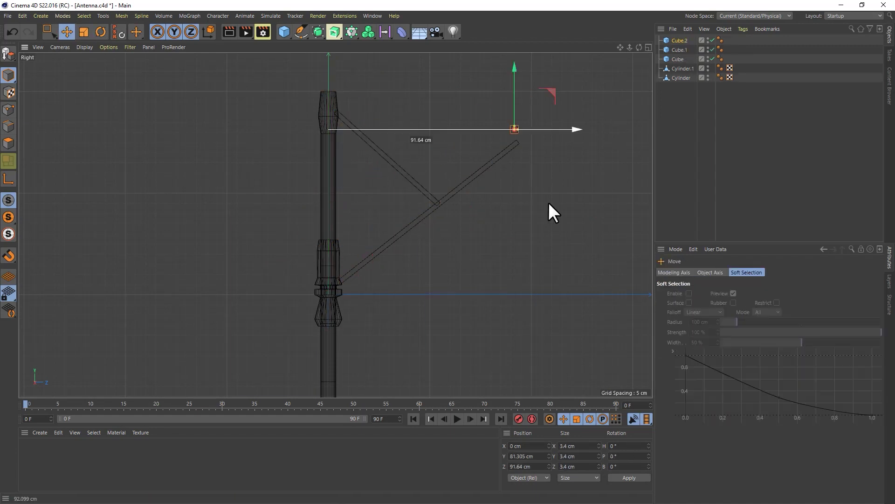
{"action": "left_click", "coordinate": [100, 32]}
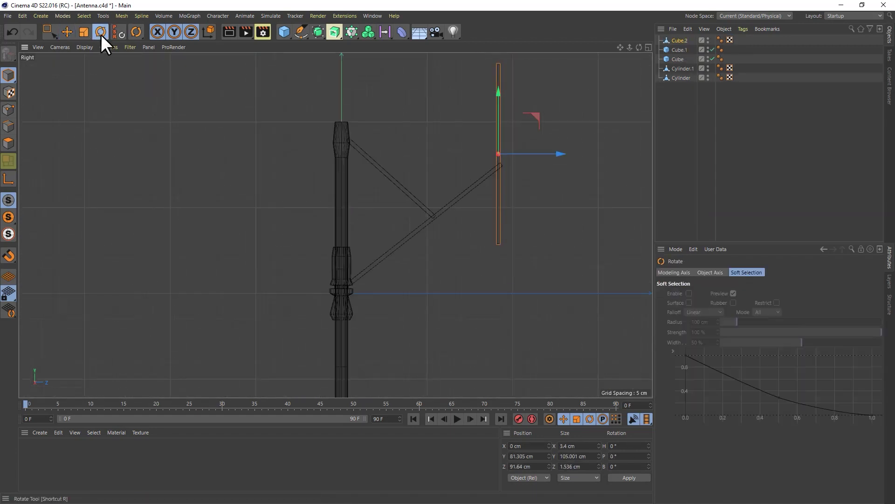
{"action": "left_click_drag", "start_coordinate": [513, 219], "coordinate": [530, 158]}
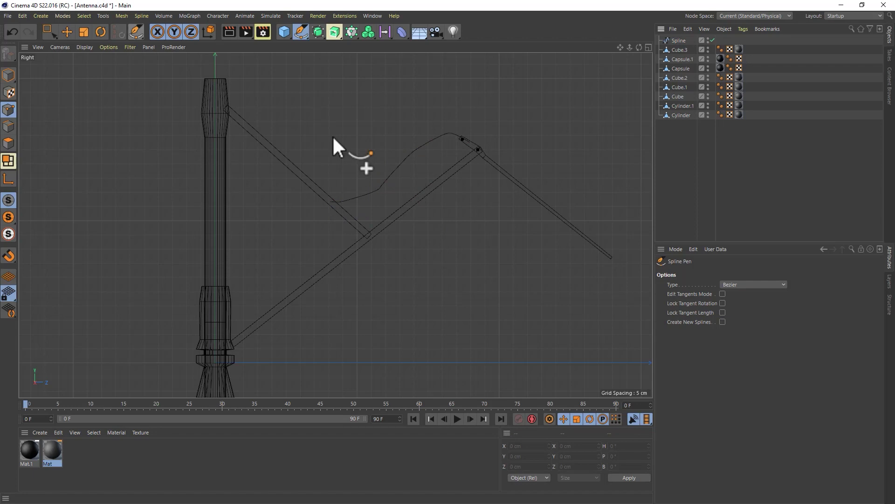
- Adjust a point on the drawn spline and apply the material to the swept cable
{"action": "key", "text": "e"}
{"action": "left_click", "coordinate": [417, 149]}
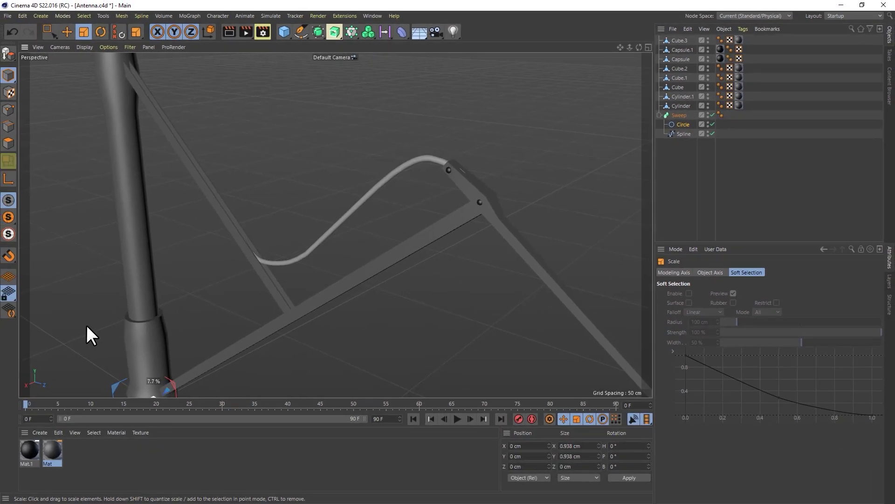
{"action": "left_click_drag", "start_coordinate": [52, 450], "coordinate": [290, 304]}
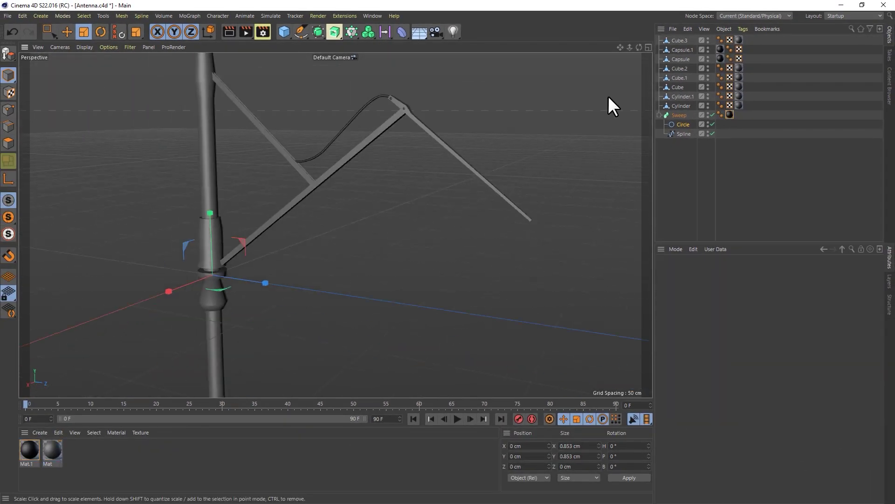
- Group the antenna parts under a null and make the group a child of a new Cloner
{"action": "left_click", "coordinate": [681, 39], "text": "shift"}
{"action": "right_click", "coordinate": [682, 40]}
{"action": "left_click", "coordinate": [738, 365]}
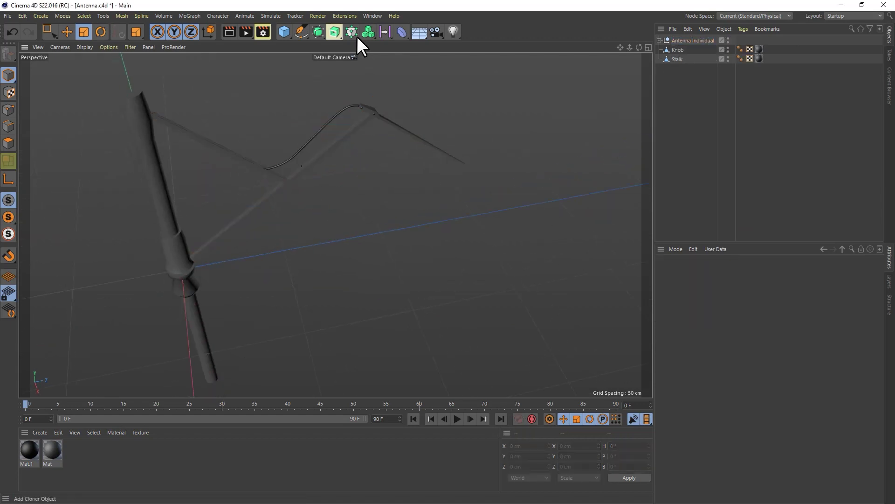
{"action": "left_click_drag", "start_coordinate": [356, 36], "coordinate": [379, 43]}
{"action": "left_click_drag", "start_coordinate": [684, 38], "coordinate": [684, 39]}
- Set the Cloner to Radial mode with Count 8 and Radius 62 cm
{"action": "left_click", "coordinate": [751, 293]}
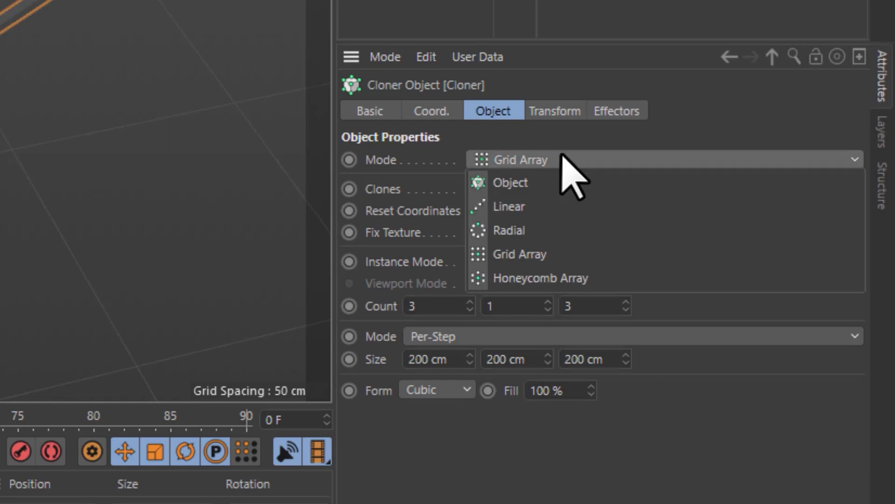
{"action": "left_click", "coordinate": [766, 325]}
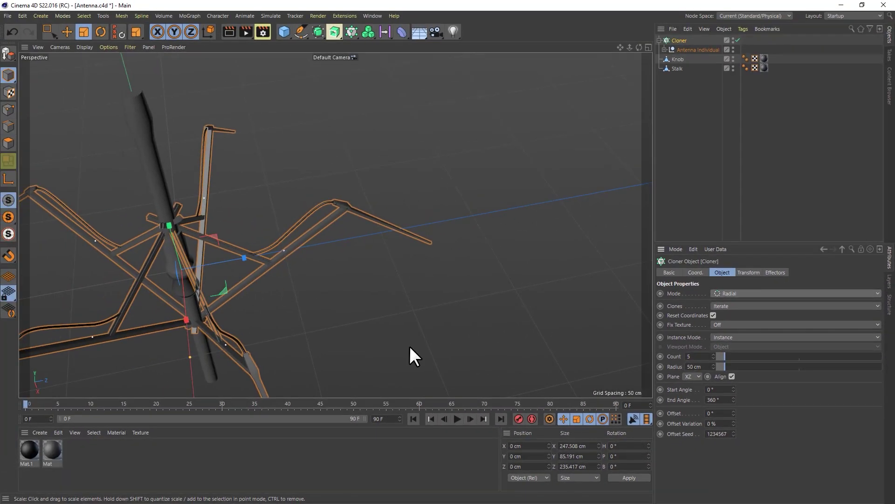
{"action": "left_click_drag", "start_coordinate": [387, 354], "coordinate": [355, 235]}
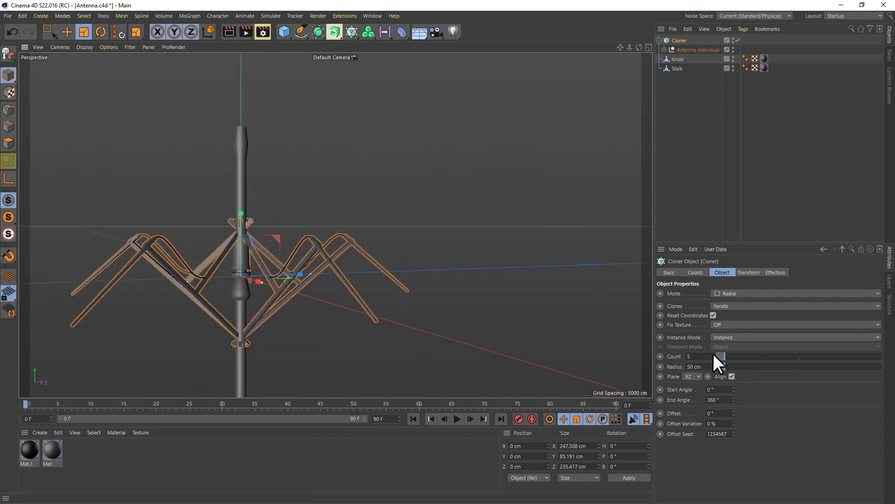
{"action": "left_click_drag", "start_coordinate": [713, 354], "coordinate": [712, 367]}
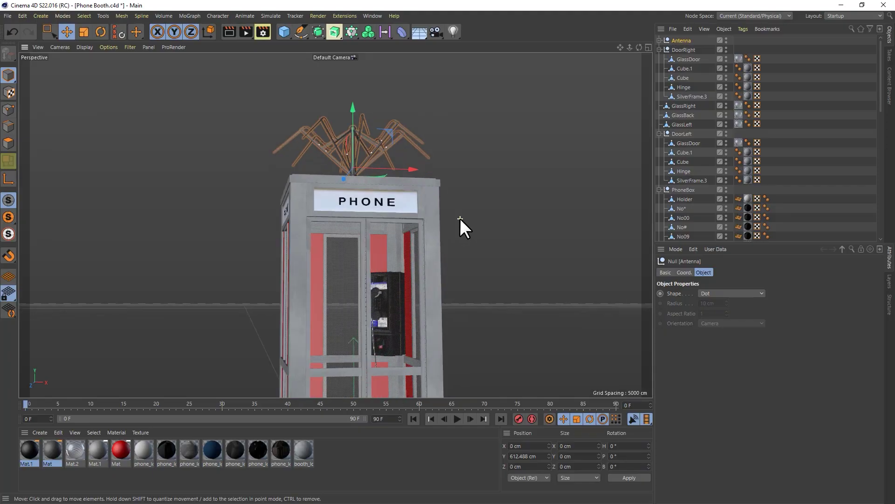
- Swing DoorRight open about 75 degrees and DoorLeft open on the phone booth
{"action": "mouse_move", "coordinate": [460, 217]}
{"action": "left_mouse_down"}
{"action": "mouse_move", "coordinate": [454, 276]}
{"action": "mouse_move", "coordinate": [477, 254]}
{"action": "mouse_move", "coordinate": [463, 226]}
{"action": "left_mouse_up"}
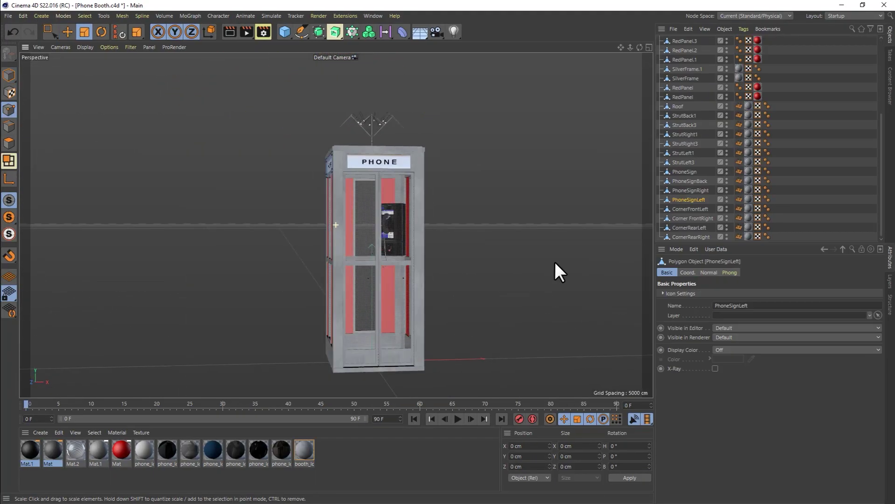
{"action": "left_click_drag", "start_coordinate": [555, 270], "coordinate": [536, 267]}
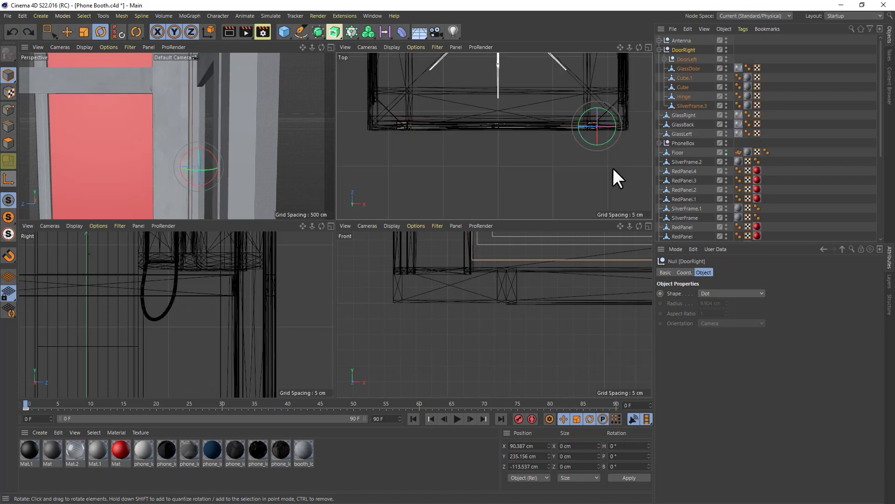
{"action": "left_click_drag", "start_coordinate": [586, 141], "coordinate": [612, 153]}
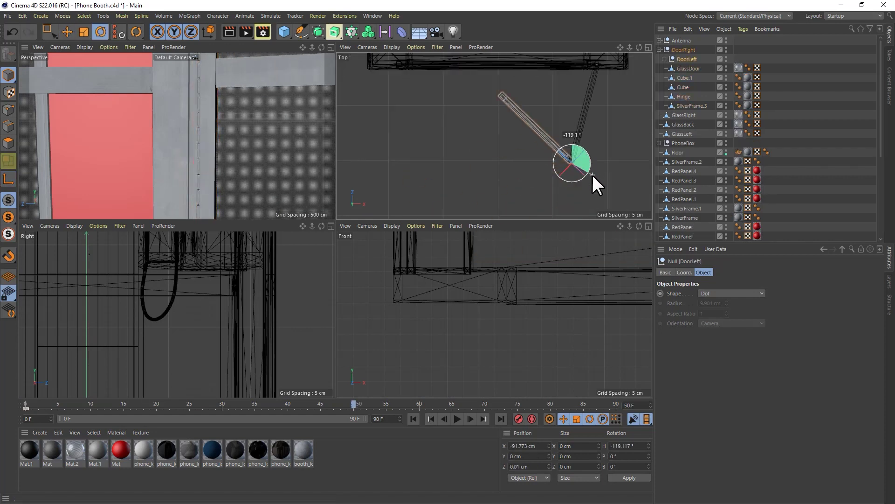
{"action": "left_click_drag", "start_coordinate": [593, 184], "coordinate": [588, 194]}
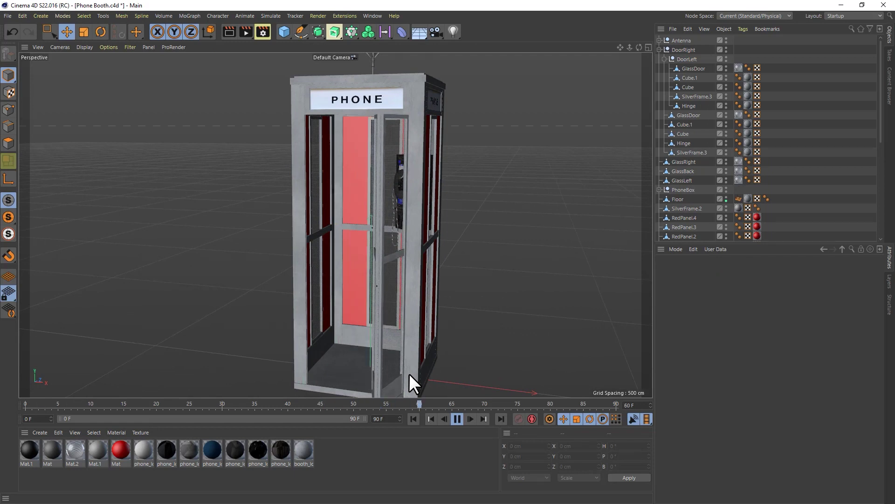
- Play back the door animation and scrub to frame 60 with the doors further open
{"action": "left_click_drag", "start_coordinate": [409, 373], "coordinate": [481, 354]}
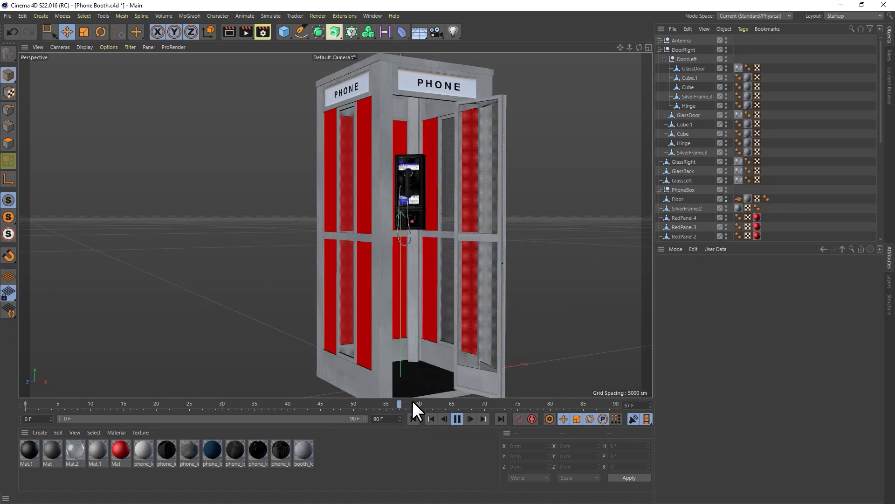
{"action": "left_click_drag", "start_coordinate": [413, 400], "coordinate": [419, 401]}
{"action": "scroll", "coordinate": [525, 261], "scroll_direction": "down", "scroll_amount": 2}
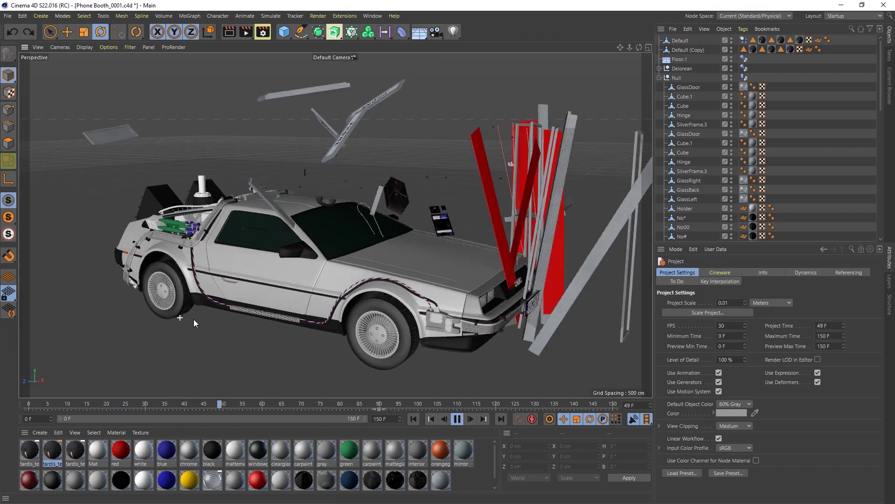
- Pull the view out over the DeLorean crashing through the scattered booth pieces
{"action": "left_click_drag", "start_coordinate": [262, 327], "coordinate": [317, 306]}
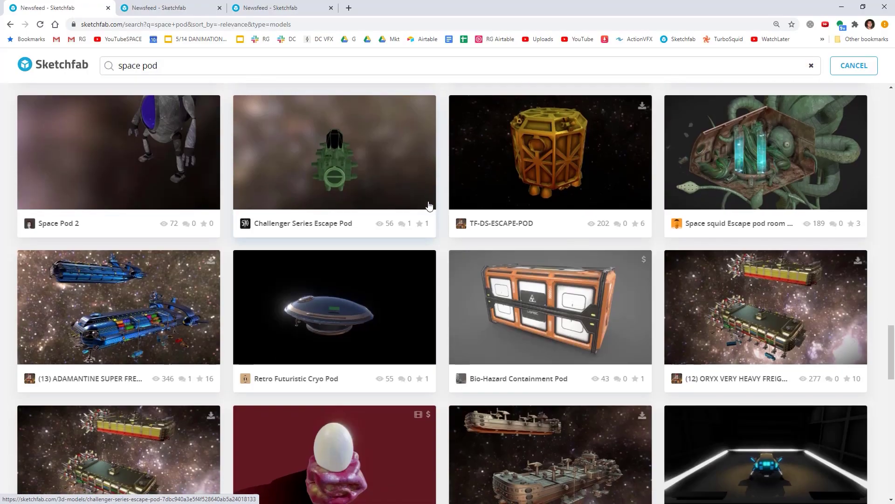
{"action": "scroll", "coordinate": [426, 205], "scroll_direction": "down", "scroll_amount": 5}
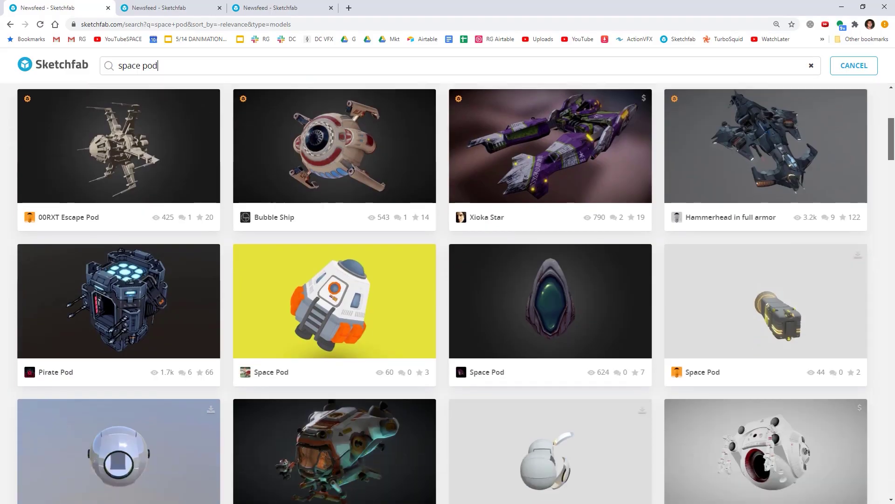
{"action": "scroll", "coordinate": [448, 293], "scroll_direction": "down", "scroll_amount": 5}
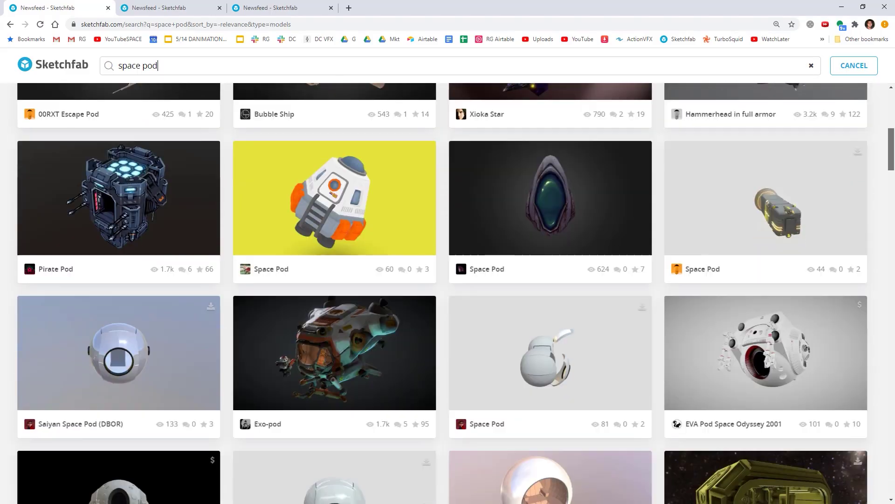
{"action": "scroll", "coordinate": [448, 293], "scroll_direction": "down", "scroll_amount": 4}
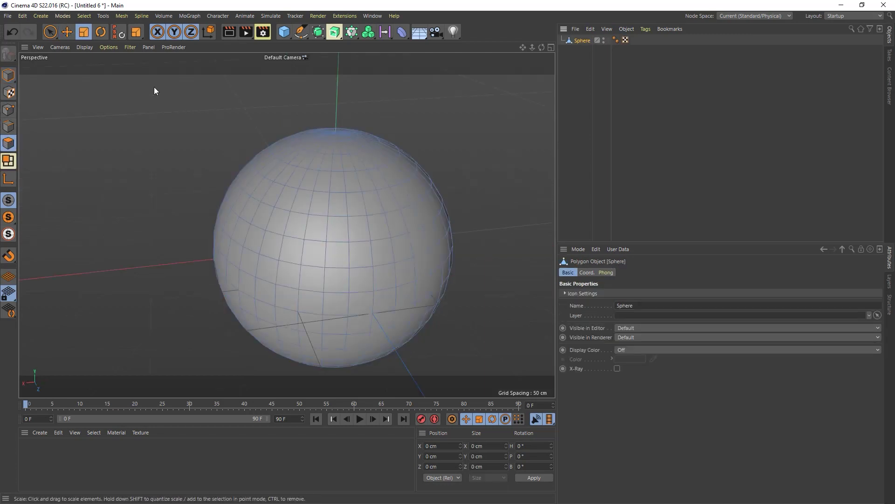
- Ring-select a horizontal band of sphere polygons and extrude it
{"action": "key", "text": "u"}
{"action": "key", "text": "b"}
{"action": "left_click", "coordinate": [369, 302]}
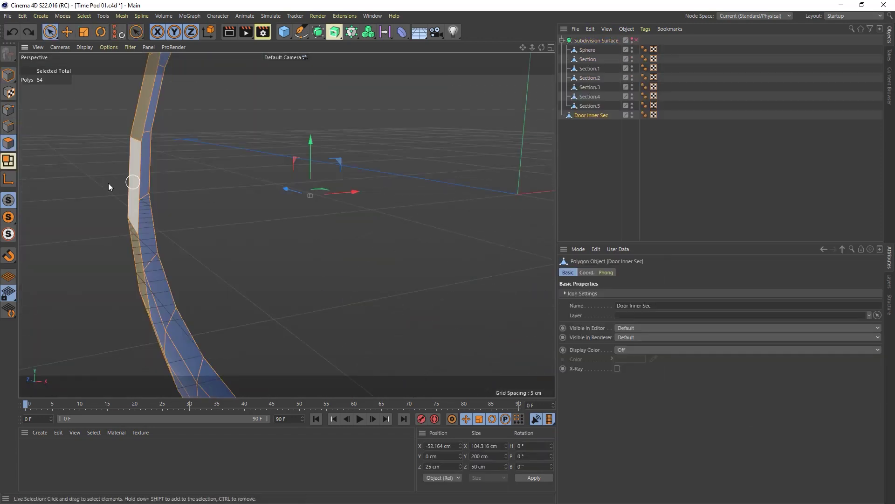
{"action": "right_click", "coordinate": [133, 163]}
{"action": "left_click", "coordinate": [185, 142]}
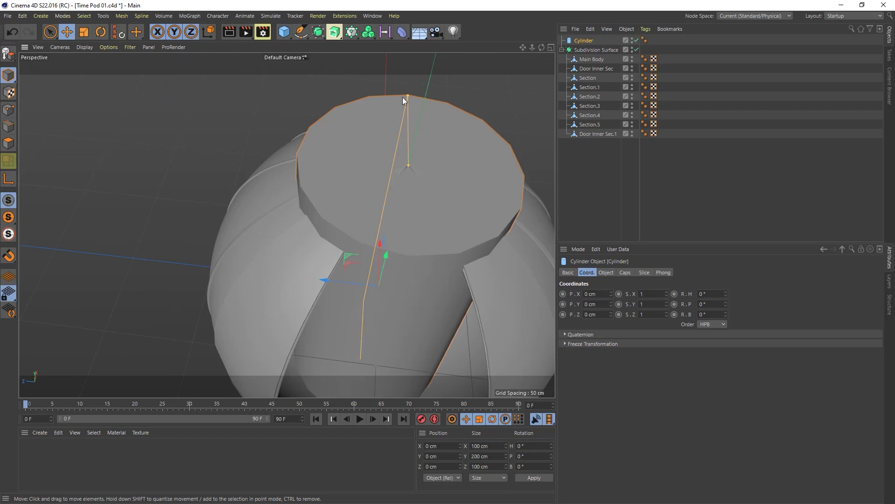
- Shrink the cylinder radius to about 38 cm and scale the disc to about 13 percent
{"action": "left_click_drag", "start_coordinate": [408, 94], "coordinate": [402, 150]}
{"action": "left_click_drag", "start_coordinate": [454, 253], "coordinate": [418, 209]}
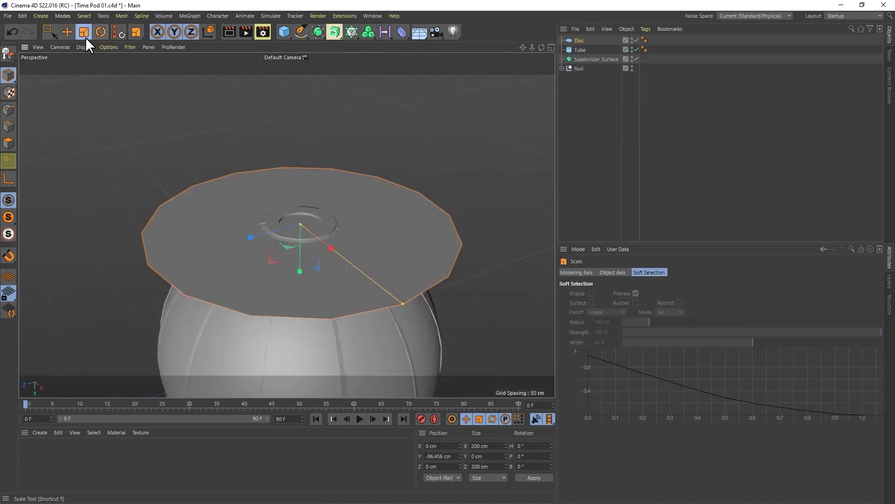
{"action": "left_click_drag", "start_coordinate": [385, 234], "coordinate": [167, 252]}
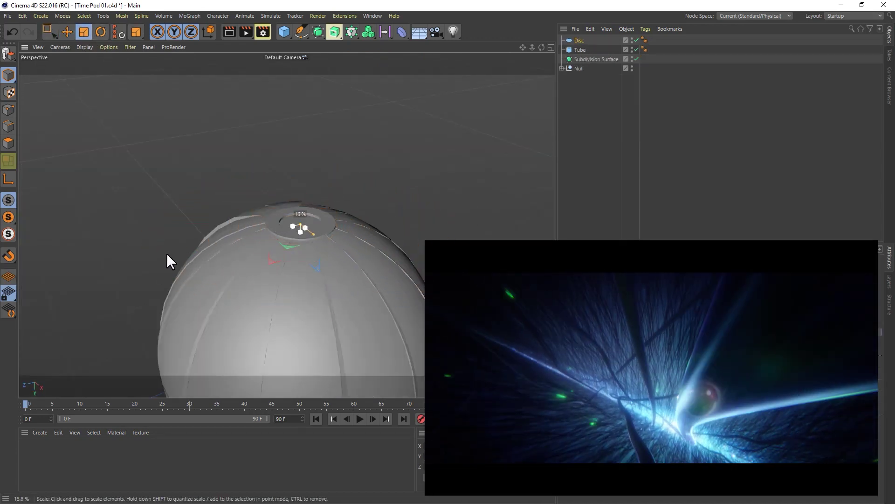
{"action": "scroll", "coordinate": [320, 206], "scroll_direction": "up", "scroll_amount": 10}
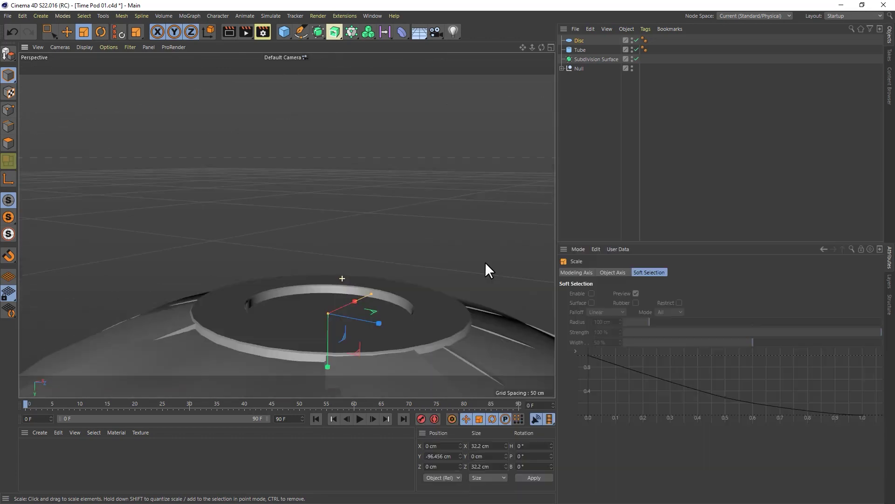
- Flip the Taper deformer so the sphere becomes an egg-shaped pod, then pick a circle spline point
{"action": "left_click_drag", "start_coordinate": [485, 262], "coordinate": [524, 267]}
{"action": "scroll", "coordinate": [442, 156], "scroll_direction": "down", "scroll_amount": 3}
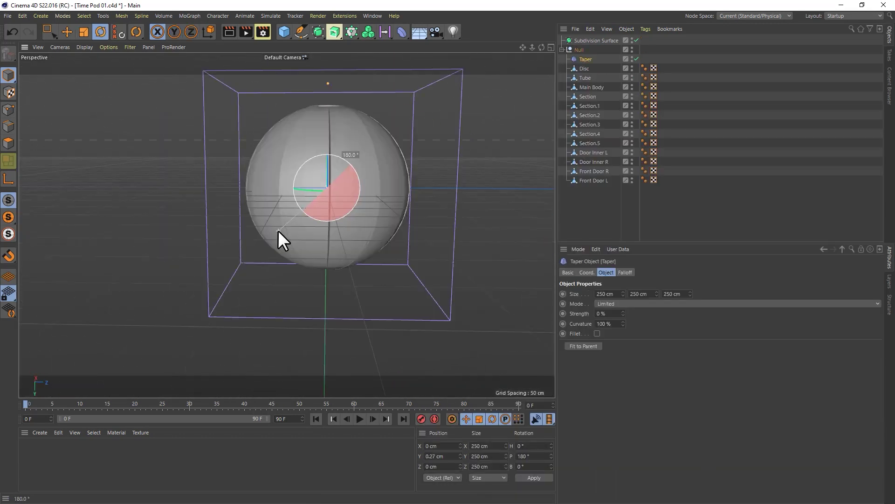
{"action": "left_click_drag", "start_coordinate": [278, 231], "coordinate": [338, 225]}
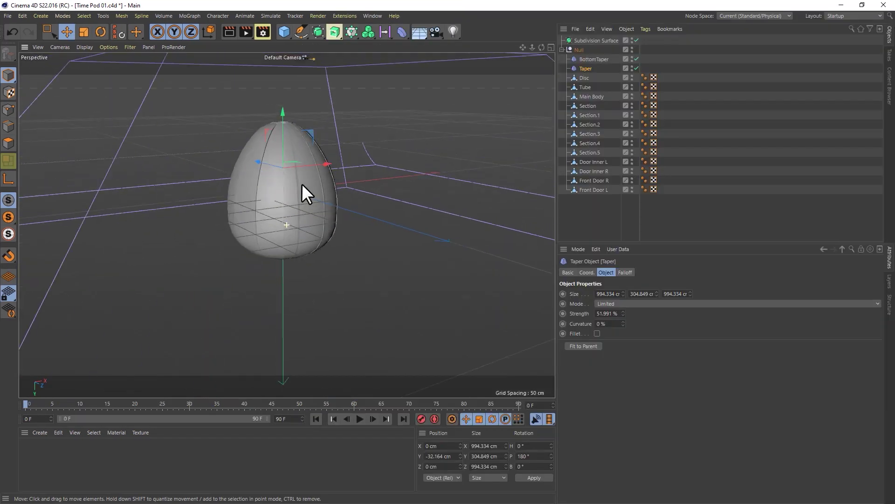
{"action": "left_click_drag", "start_coordinate": [302, 184], "coordinate": [367, 161]}
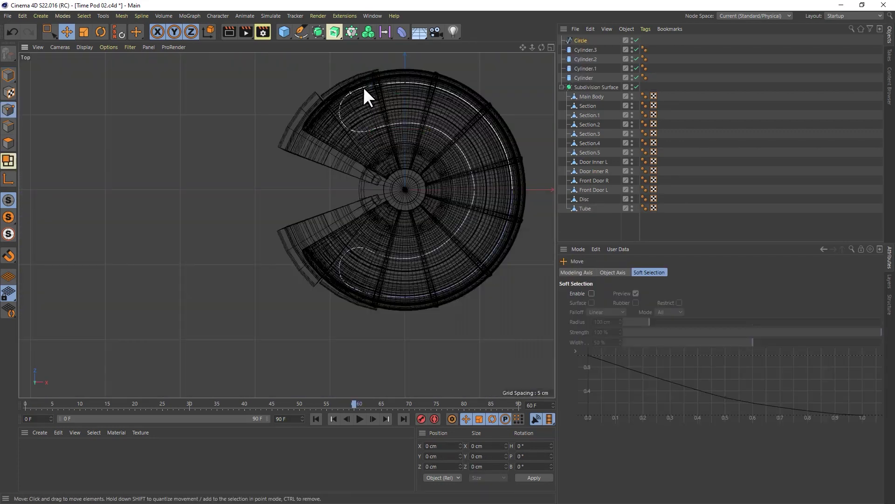
{"action": "left_click", "coordinate": [356, 69]}
- Wrap the circle spline in an Extrude generator and show its basic properties
{"action": "middle_click", "coordinate": [357, 69]}
{"action": "key", "text": "s"}
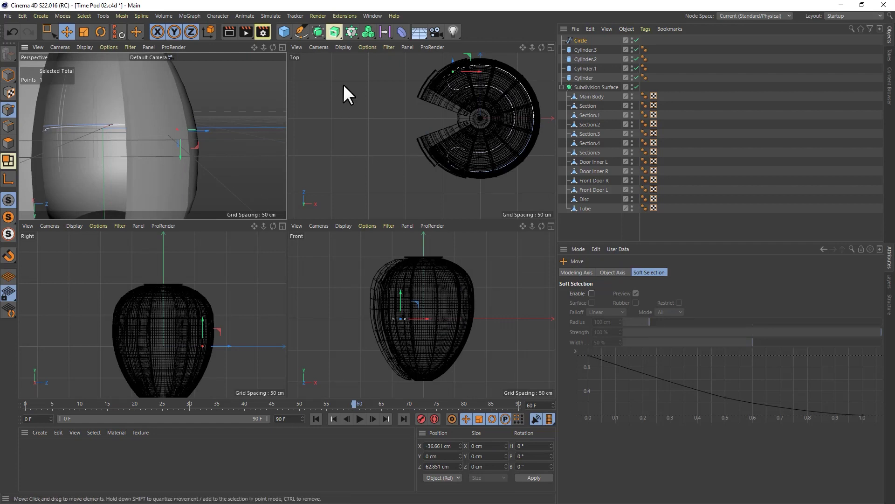
{"action": "left_click", "coordinate": [318, 32], "text": "alt"}
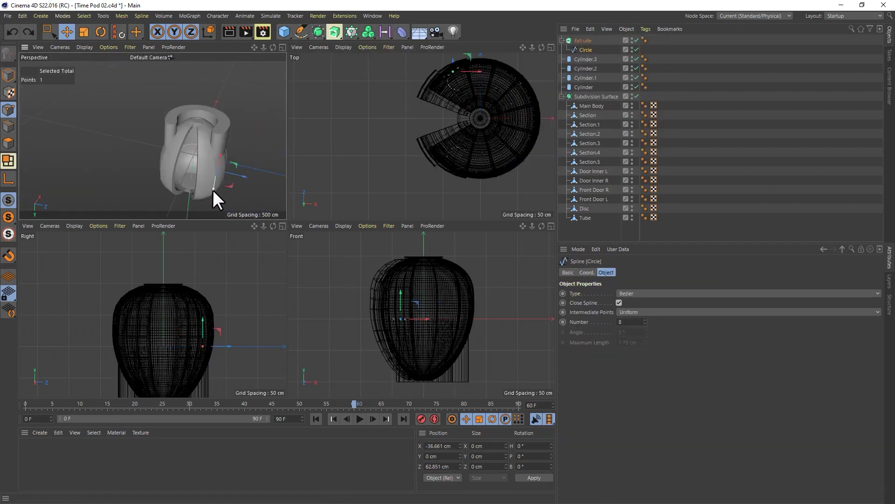
{"action": "left_click", "coordinate": [199, 183]}
{"action": "left_click", "coordinate": [651, 272]}
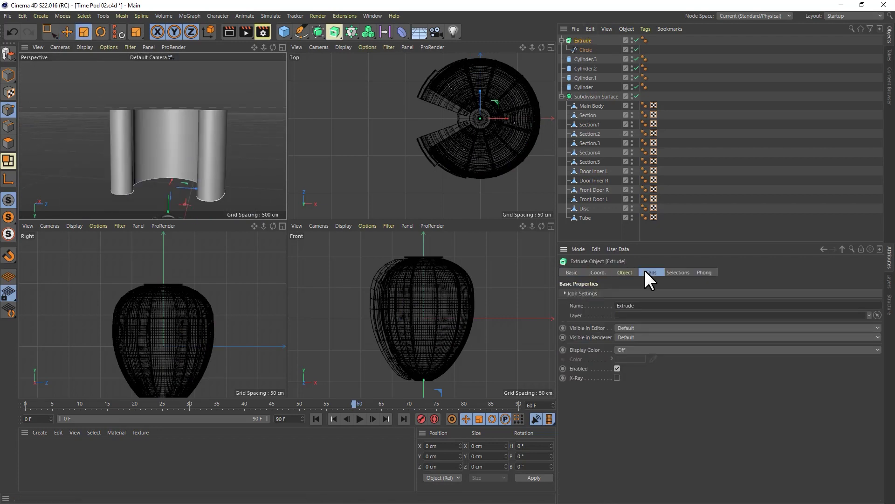
{"action": "scroll", "coordinate": [170, 172], "scroll_direction": "up", "scroll_amount": 5}
- Duplicate the extrude as Extrude.1 with a 5 cm offset and set its caps
{"action": "key", "text": "ctrl+c"}
{"action": "key", "text": "ctrl+v"}
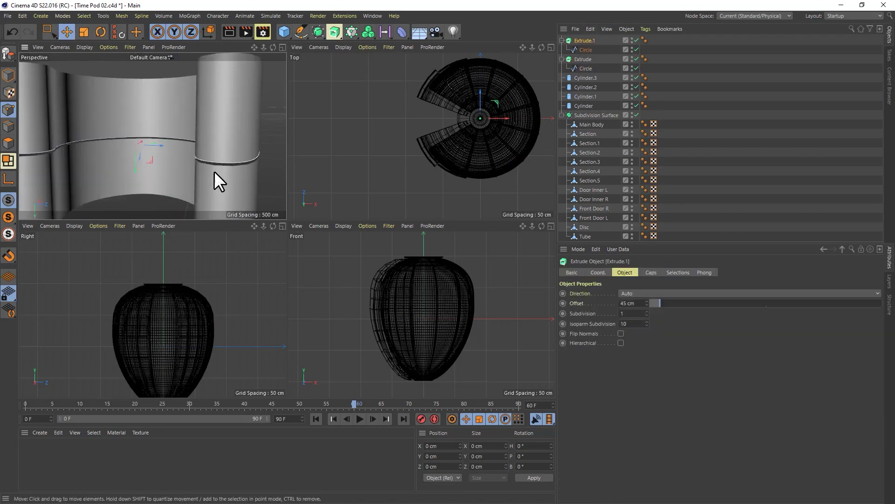
{"action": "left_click_drag", "start_coordinate": [657, 303], "coordinate": [651, 303]}
{"action": "left_click", "coordinate": [651, 273]}
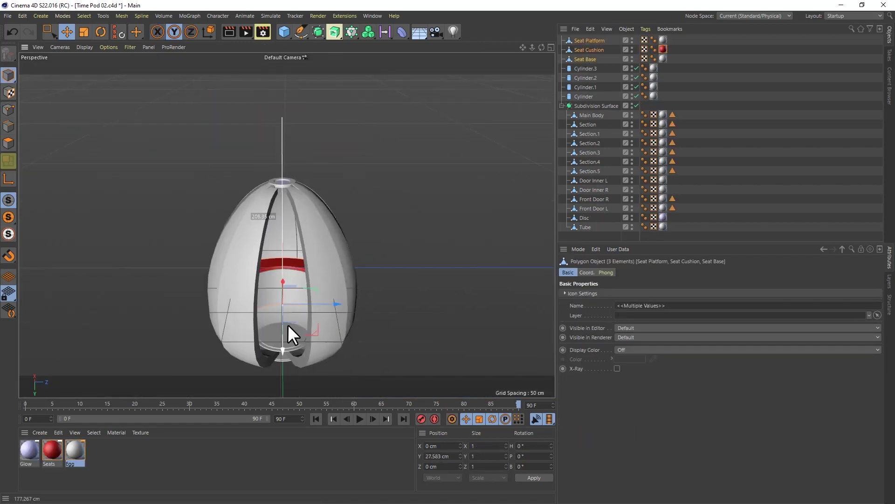
- Lower the red seat about 20 cm inside the egg pod
{"action": "left_click", "coordinate": [84, 32]}
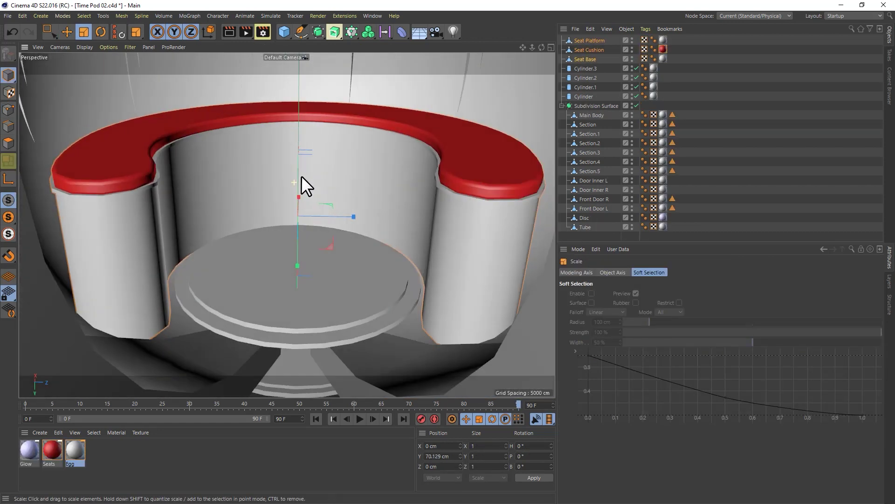
{"action": "left_click_drag", "start_coordinate": [301, 176], "coordinate": [365, 250]}
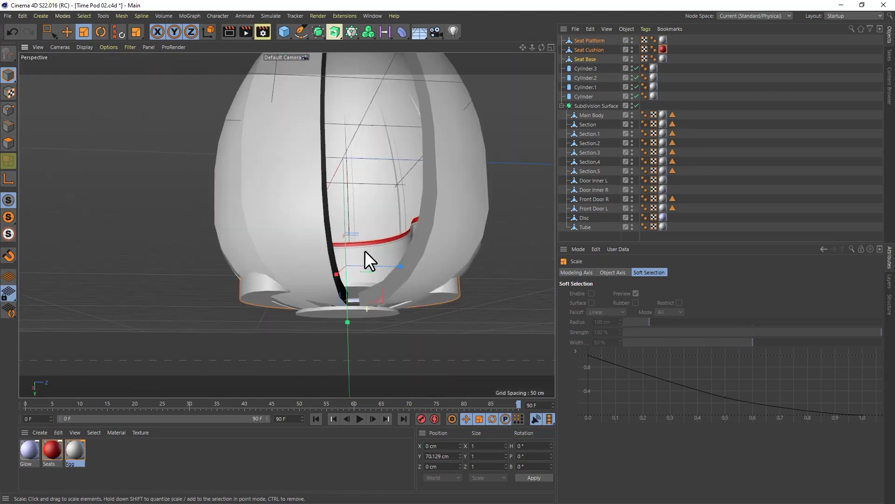
{"action": "scroll", "coordinate": [365, 250], "scroll_direction": "down", "scroll_amount": 3}
{"action": "left_click", "coordinate": [67, 32]}
{"action": "key", "text": "o"}
{"action": "left_click_drag", "start_coordinate": [384, 313], "coordinate": [418, 277]}
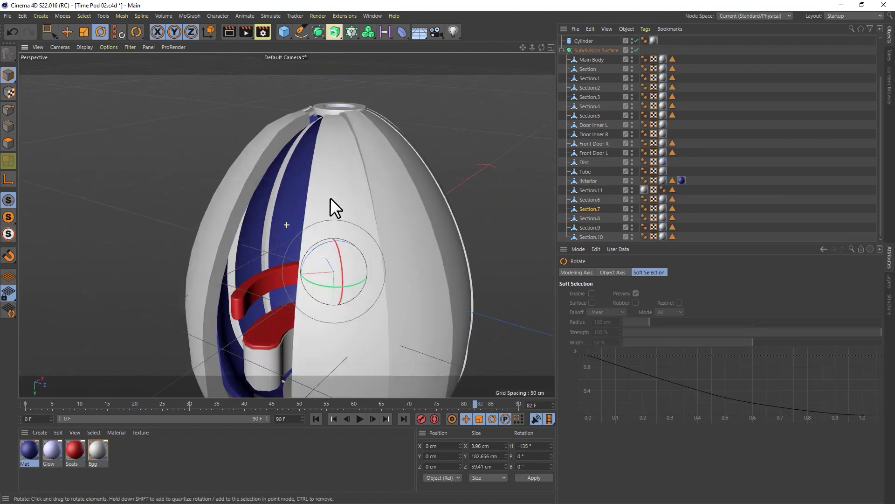
{"action": "left_click_drag", "start_coordinate": [330, 198], "coordinate": [211, 178]}
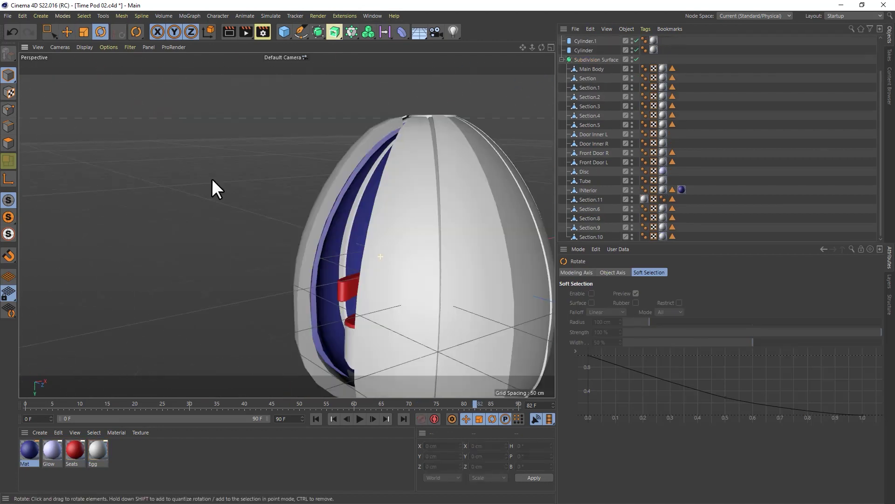
- Delete the Section.8 and Section.9 panels from the pod
{"action": "left_click", "coordinate": [591, 200]}
{"action": "scroll", "coordinate": [474, 189], "scroll_direction": "up", "scroll_amount": 5}
{"action": "left_click", "coordinate": [590, 218]}
{"action": "left_click", "coordinate": [598, 228], "text": "shift"}
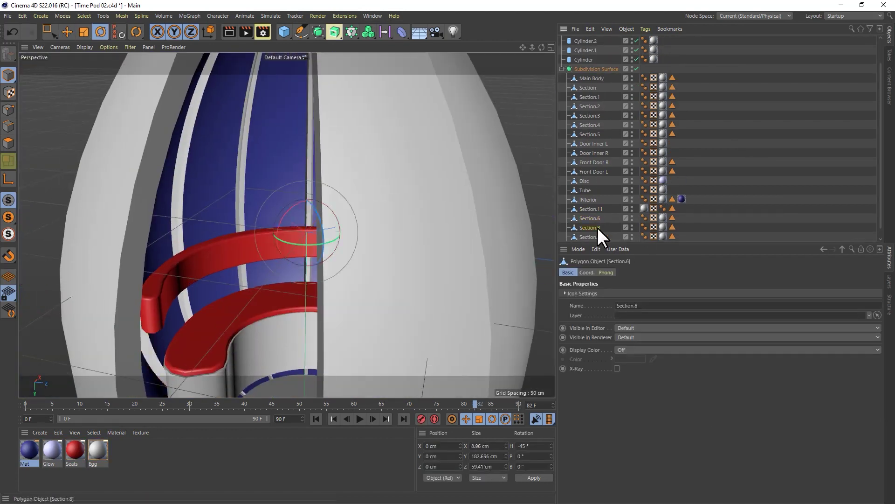
{"action": "key", "text": "Delete"}
- Select Cylinder.2, then delete the 4-Side.1 profile under Sweep to open the pod
{"action": "scroll", "coordinate": [420, 251], "scroll_direction": "down", "scroll_amount": 5}
{"action": "left_click_drag", "start_coordinate": [435, 249], "coordinate": [454, 281]}
{"action": "left_click", "coordinate": [355, 326]}
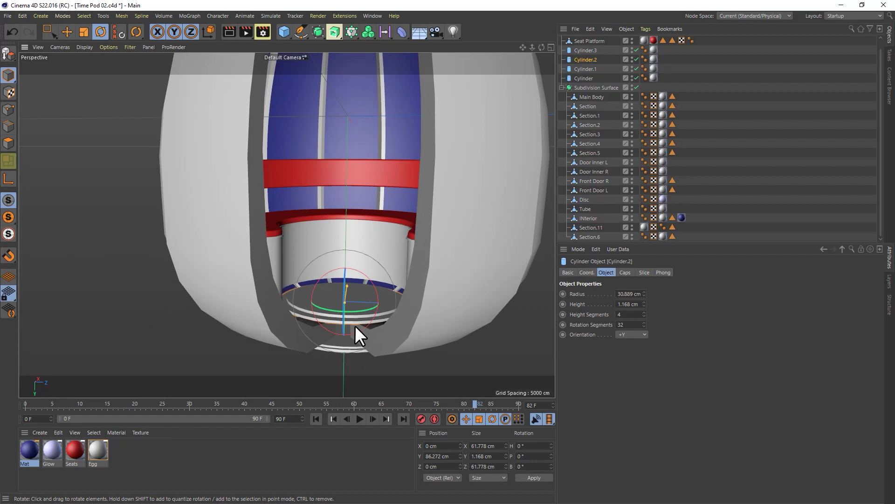
{"action": "scroll", "coordinate": [346, 285], "scroll_direction": "up", "scroll_amount": 1}
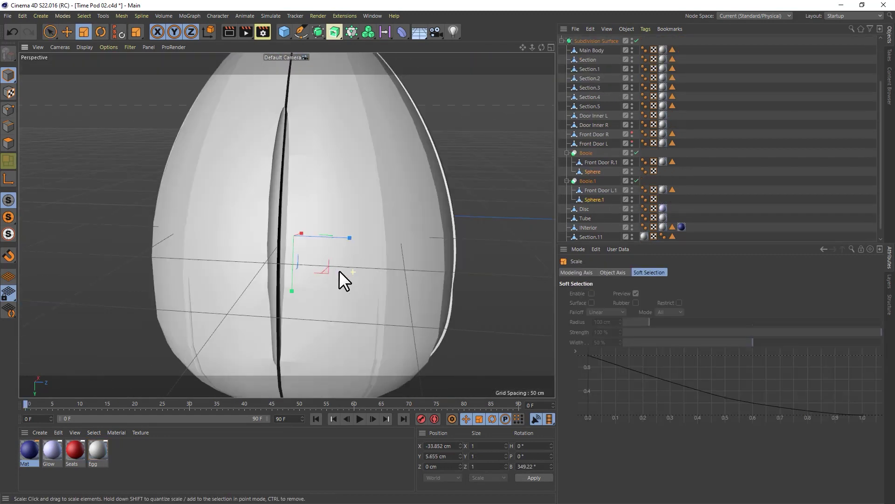
{"action": "left_click_drag", "start_coordinate": [331, 240], "coordinate": [180, 82]}
{"action": "key", "text": "t"}
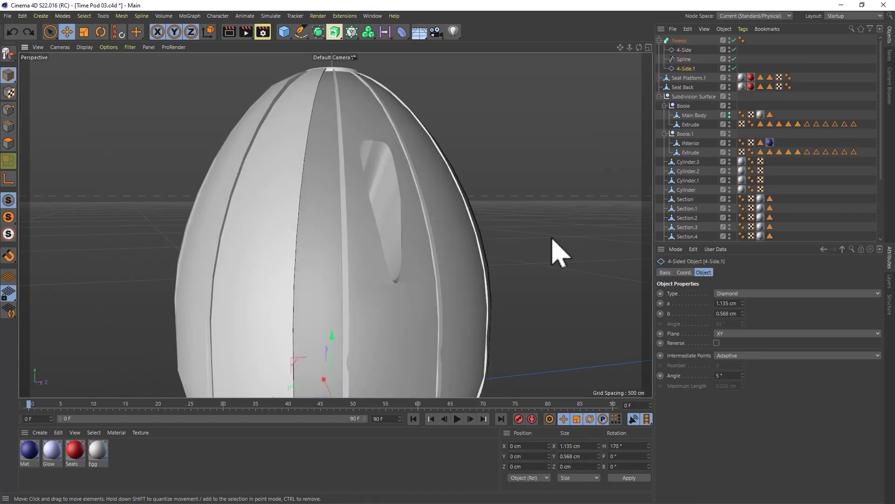
{"action": "key", "text": "Delete"}
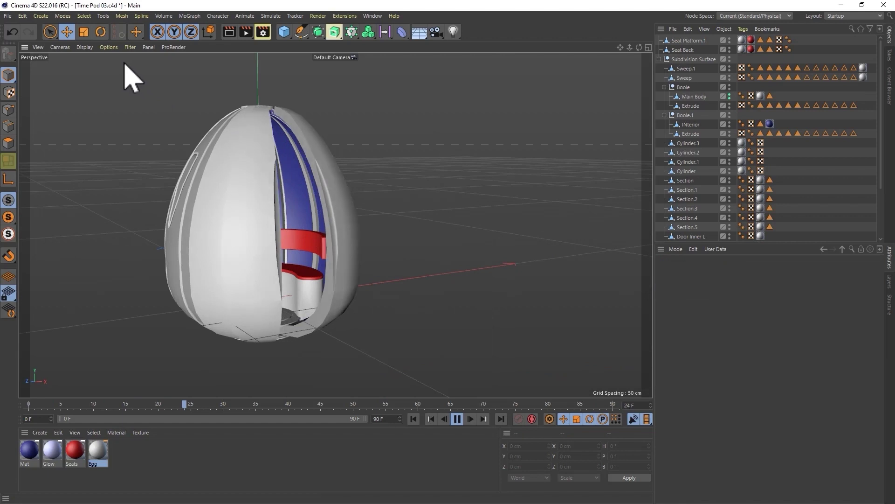
- Save the Time Pod project with File > Save Project and play the pod-opening animation
{"action": "left_click", "coordinate": [8, 16]}
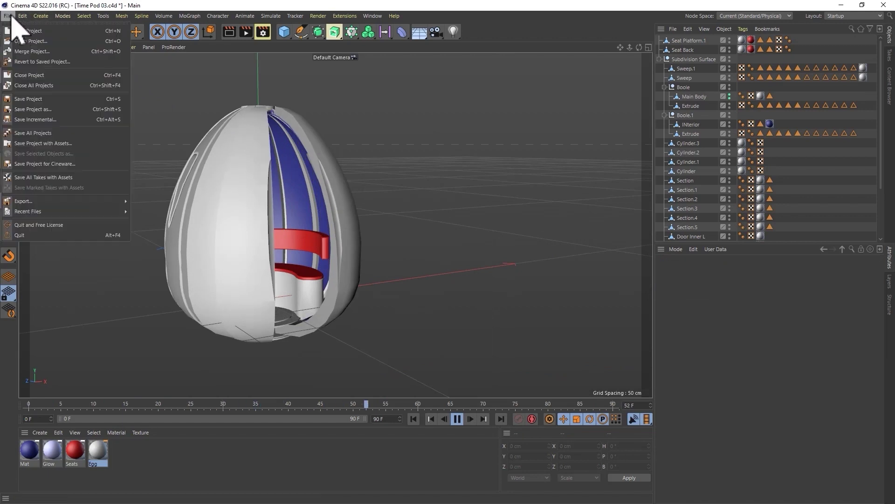
{"action": "left_click", "coordinate": [58, 99]}
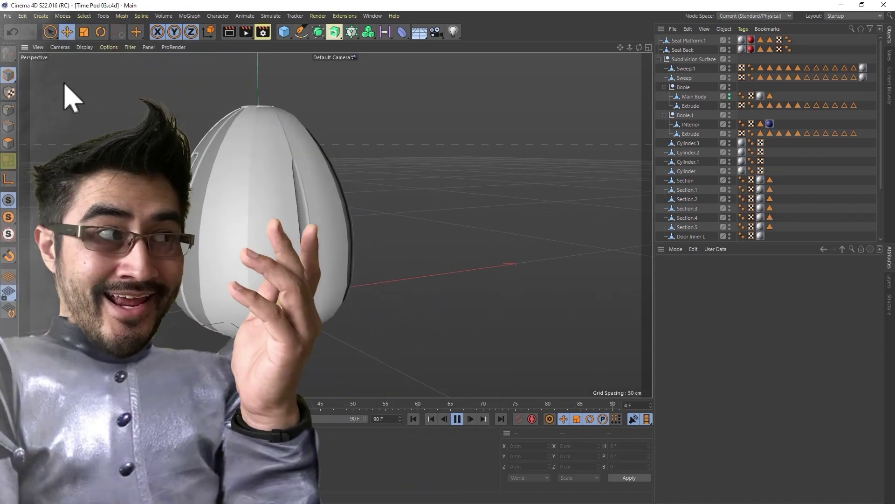
{"action": "left_click", "coordinate": [457, 418]}
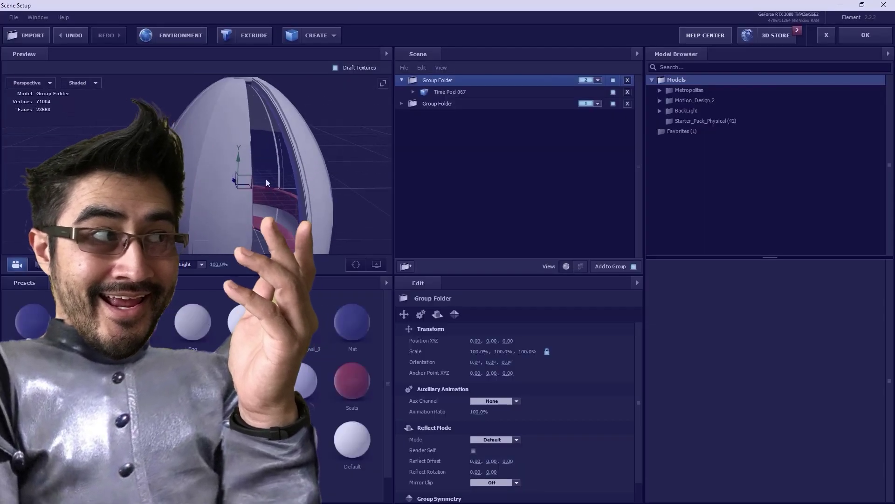
{"action": "left_click_drag", "start_coordinate": [266, 178], "coordinate": [303, 202]}
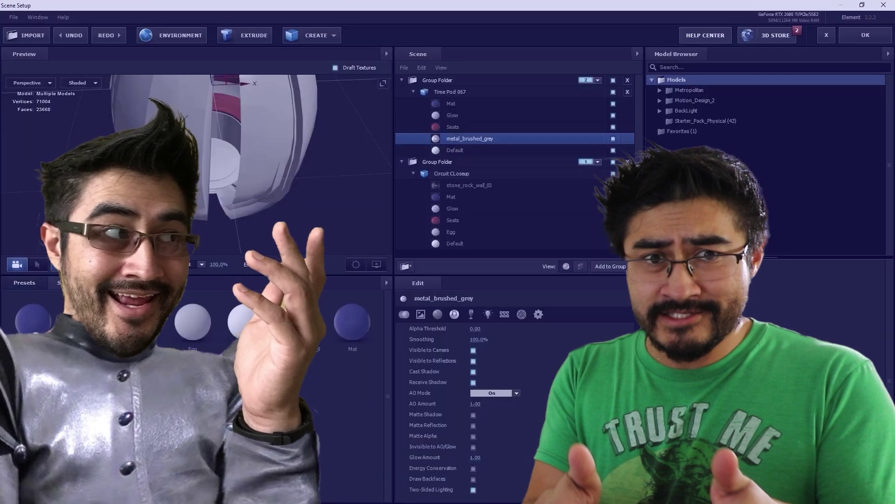
- Turn on Draw Backfaces for Element's metal_brushed_grey material and inspect the pod
{"action": "left_click", "coordinate": [474, 479]}
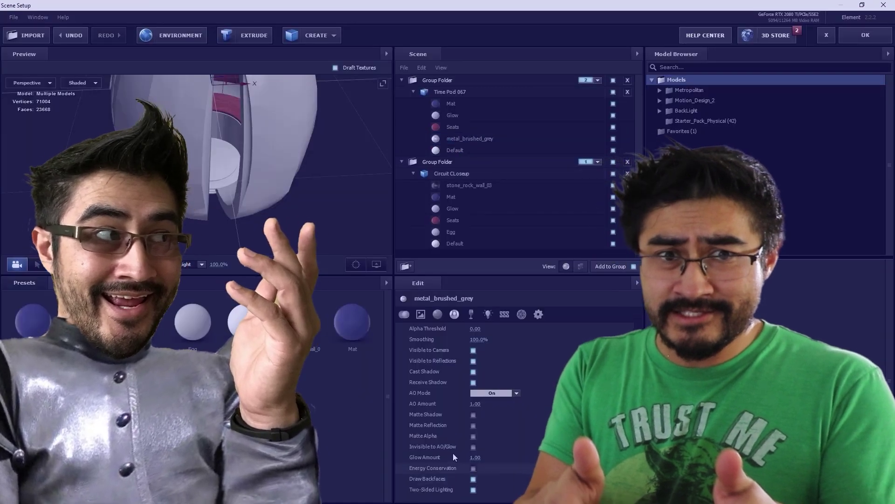
{"action": "left_click_drag", "start_coordinate": [269, 205], "coordinate": [281, 167]}
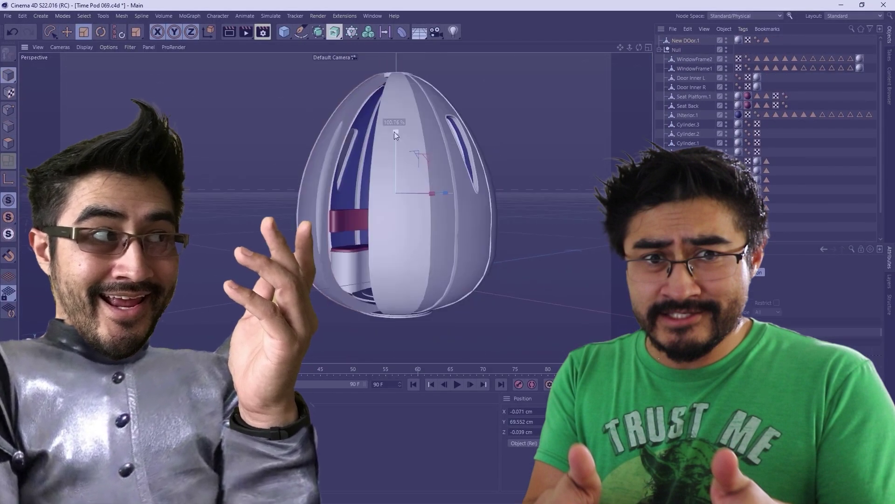
{"action": "left_click_drag", "start_coordinate": [395, 135], "coordinate": [466, 196]}
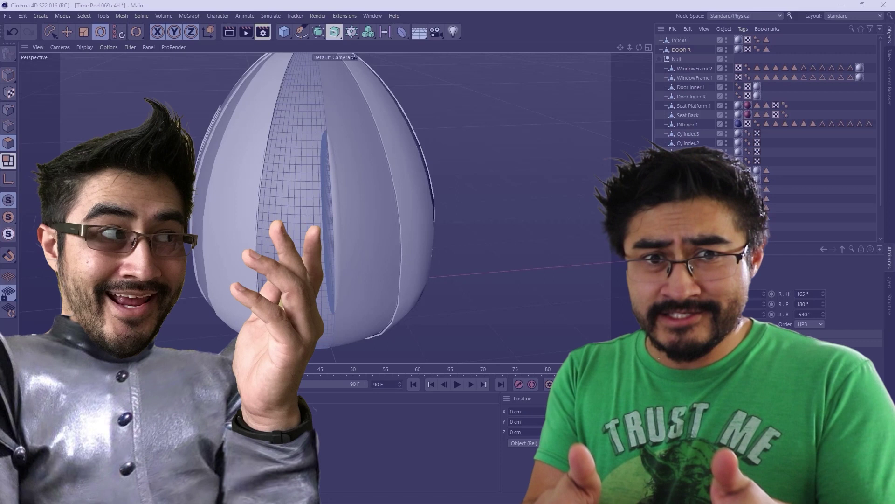
{"action": "left_click_drag", "start_coordinate": [466, 214], "coordinate": [566, 215]}
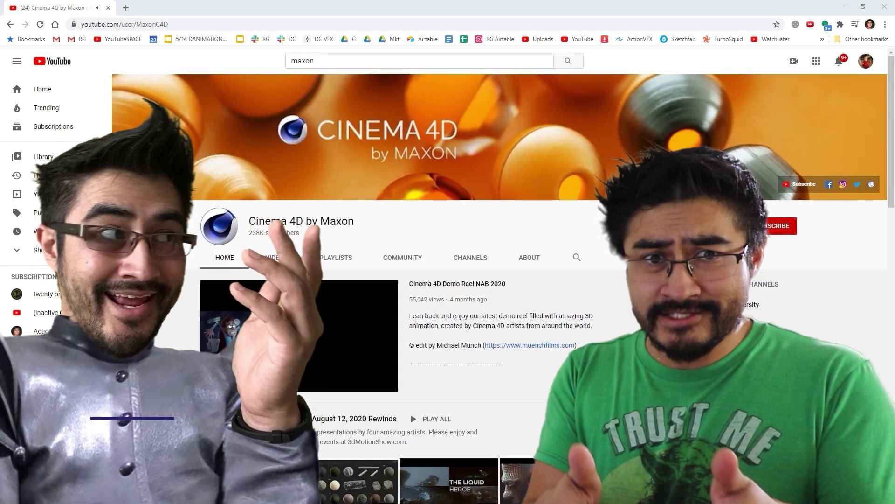
- Scroll through the Cinema 4D by Maxon YouTube channel page
{"action": "scroll", "coordinate": [753, 303], "scroll_direction": "down", "scroll_amount": 10}
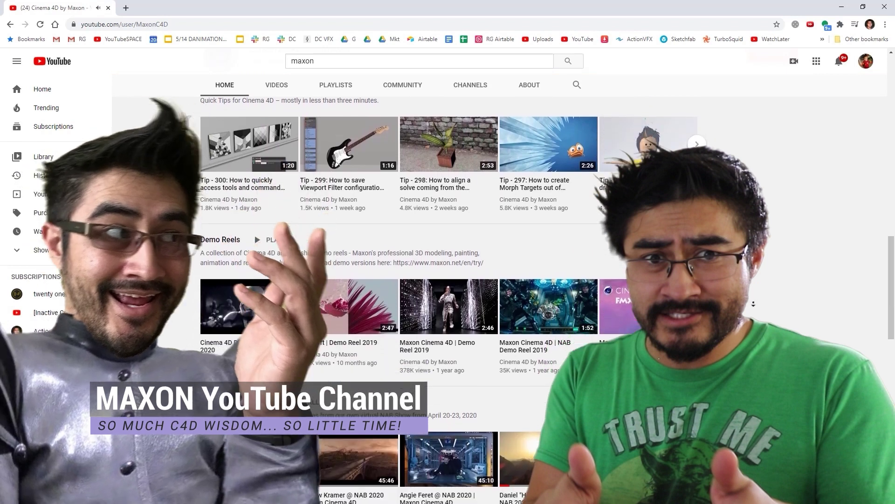
{"action": "scroll", "coordinate": [753, 304], "scroll_direction": "down", "scroll_amount": 6}
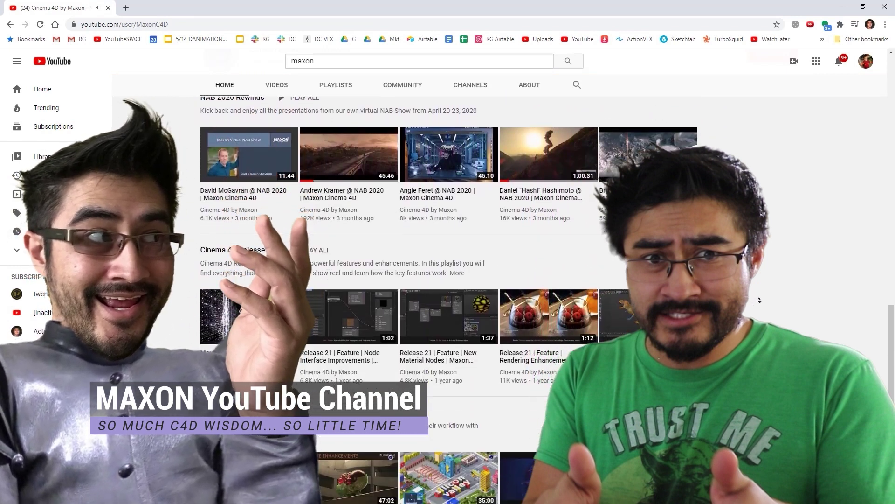
{"action": "scroll", "coordinate": [759, 300], "scroll_direction": "down", "scroll_amount": 5}
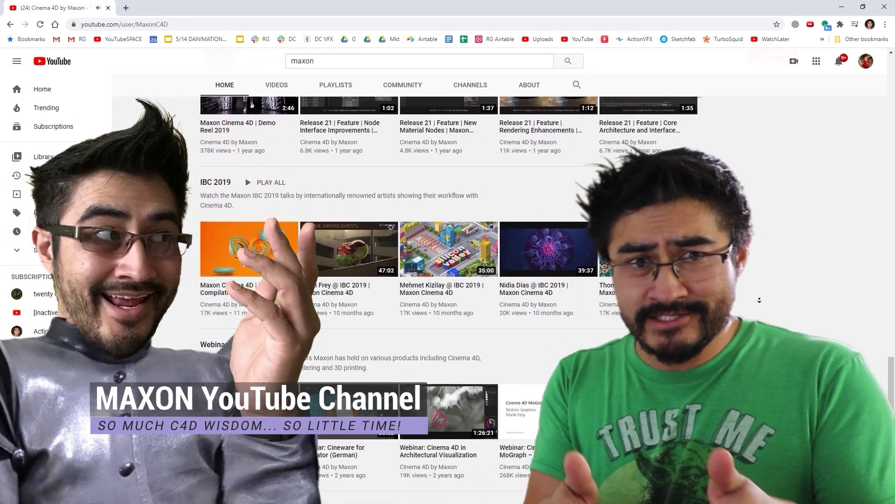
{"action": "scroll", "coordinate": [759, 300], "scroll_direction": "down", "scroll_amount": 1}
{"action": "scroll", "coordinate": [760, 300], "scroll_direction": "up", "scroll_amount": 6}
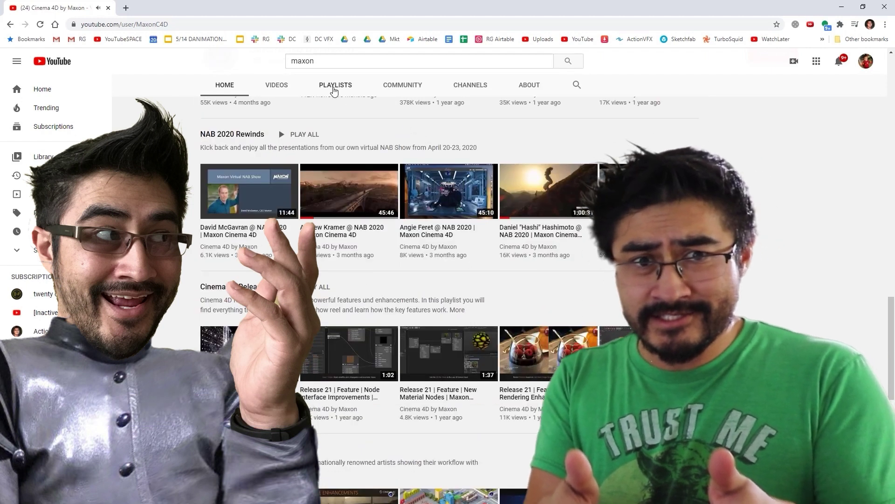
- Open the channel's PLAYLISTS tab and browse the tutorial and event playlists
{"action": "left_click", "coordinate": [334, 89]}
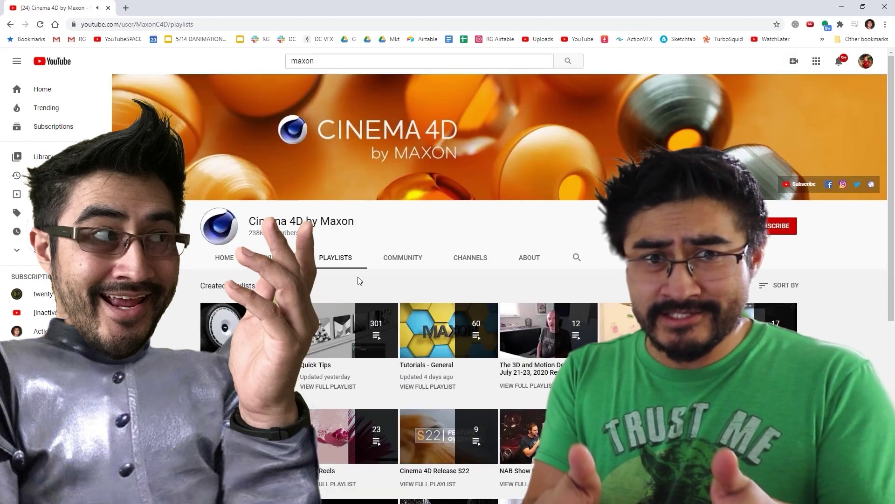
{"action": "scroll", "coordinate": [358, 280], "scroll_direction": "down", "scroll_amount": 3}
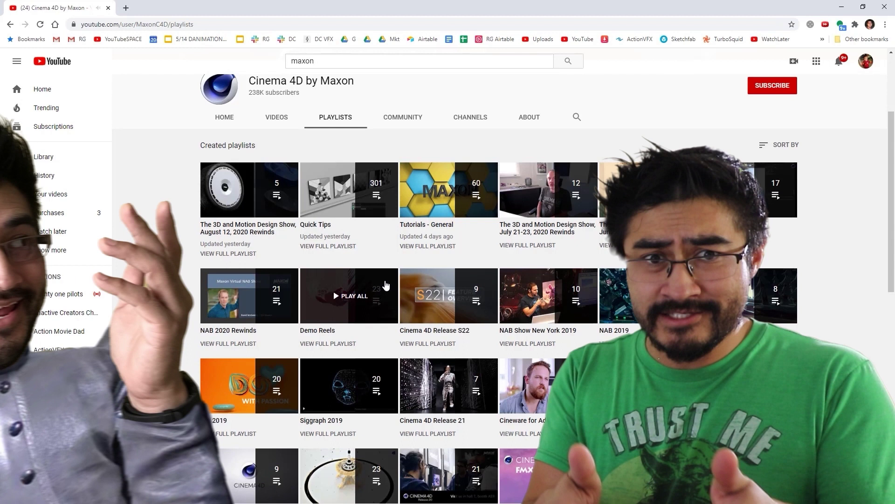
{"action": "scroll", "coordinate": [386, 285], "scroll_direction": "down", "scroll_amount": 7}
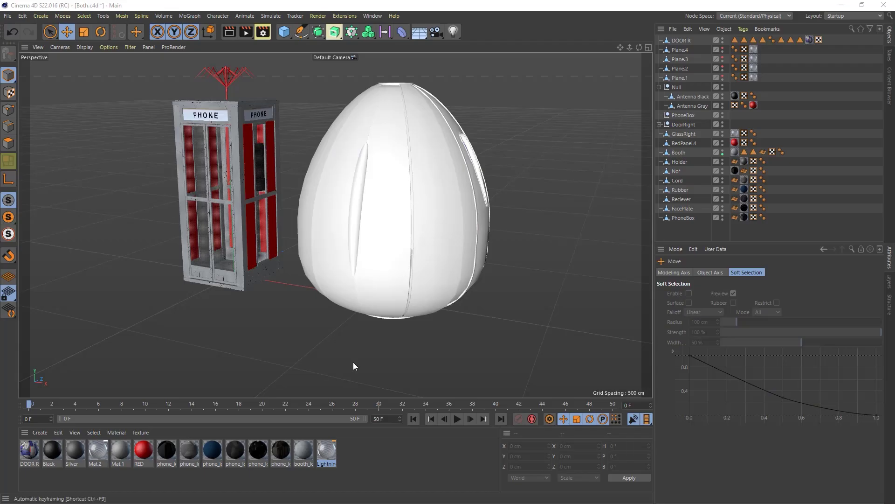
{"action": "left_click_drag", "start_coordinate": [276, 338], "coordinate": [373, 329], "text": "alt"}
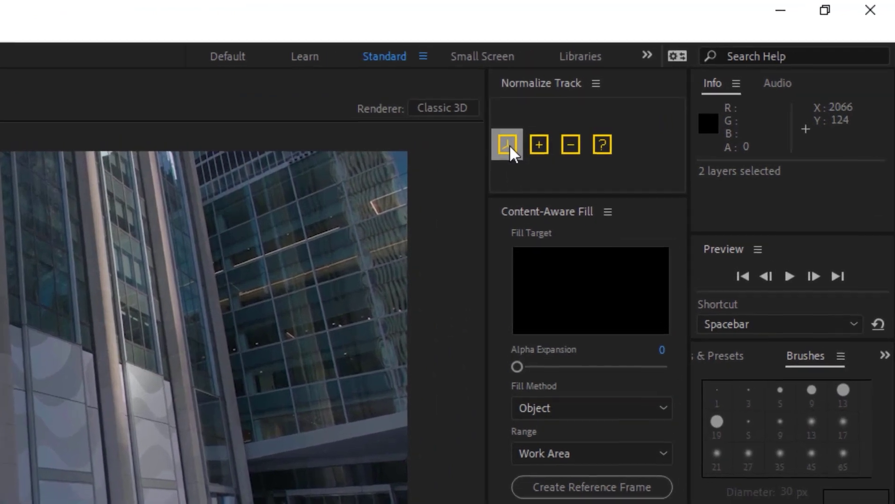
- Apply Normalize Track to the tracked layers and browse the Workbench site's freebies page
{"action": "left_click", "coordinate": [712, 68]}
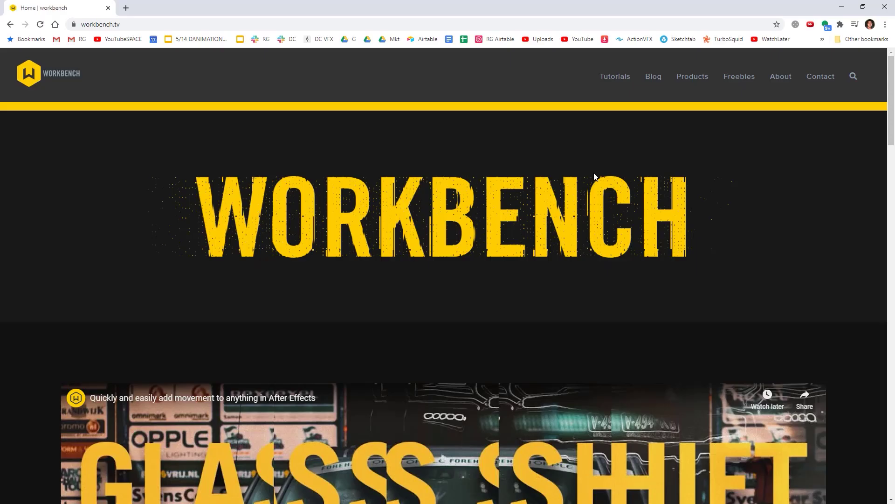
{"action": "left_click", "coordinate": [739, 78]}
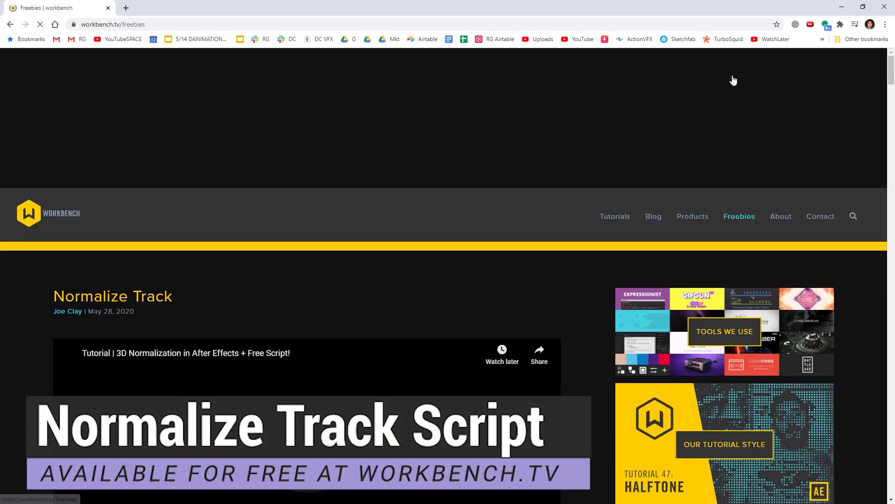
{"action": "scroll", "coordinate": [304, 285], "scroll_direction": "down", "scroll_amount": 4}
{"action": "scroll", "coordinate": [277, 267], "scroll_direction": "down", "scroll_amount": 3}
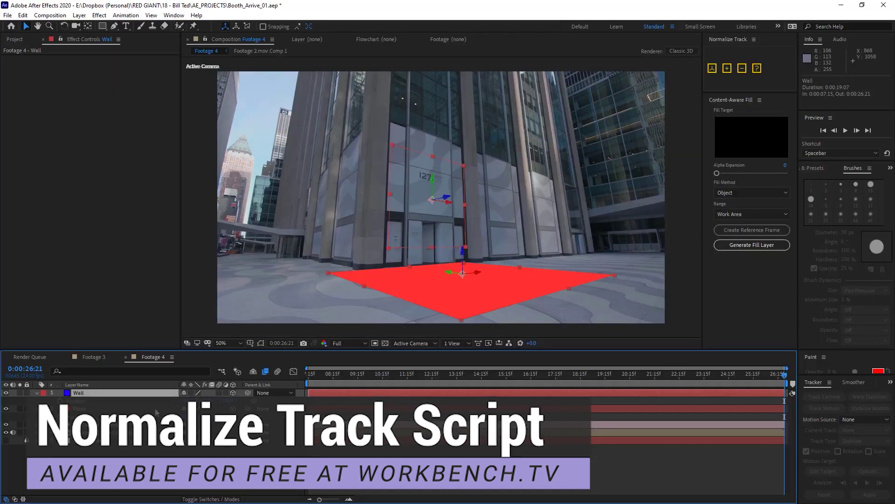
- Undo the track normalization and rename the Wall layer to 'Building'
{"action": "key", "text": "ctrl+z"}
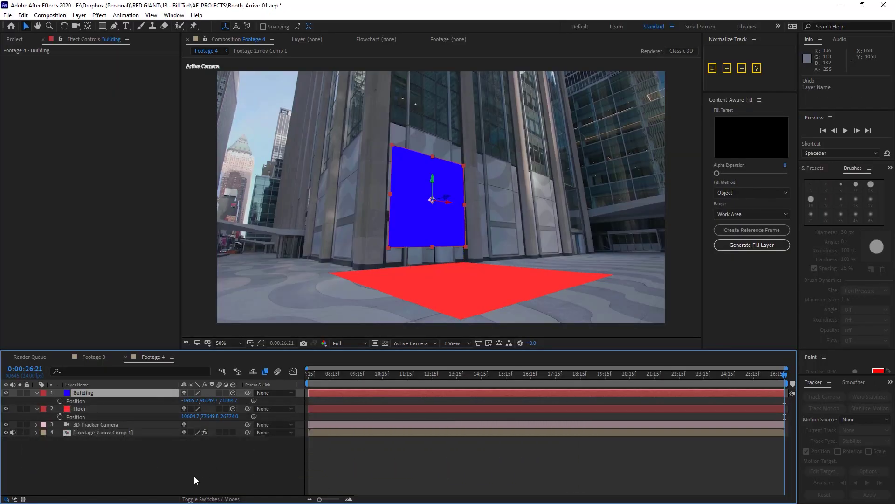
{"action": "key", "text": "Return"}
{"action": "type", "text": "Building"}
{"action": "key", "text": "Return"}
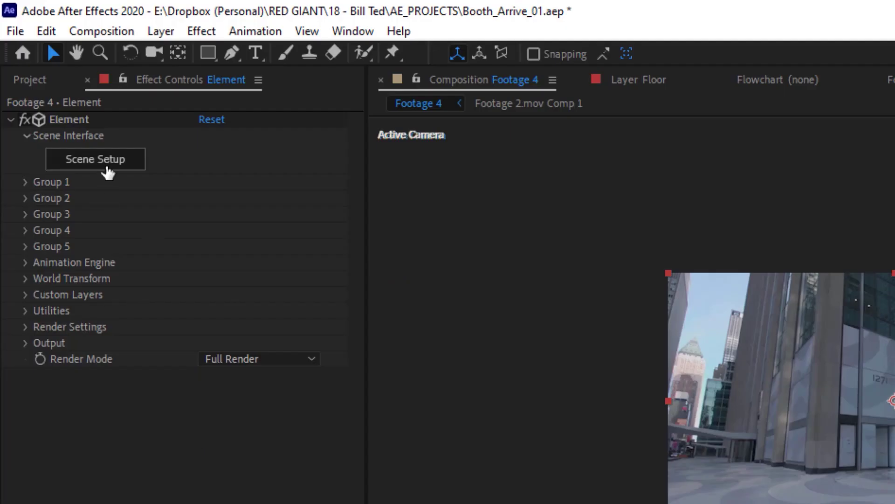
- Add a new group folder set to group 2 and create a Plane in it
{"action": "left_click", "coordinate": [105, 169]}
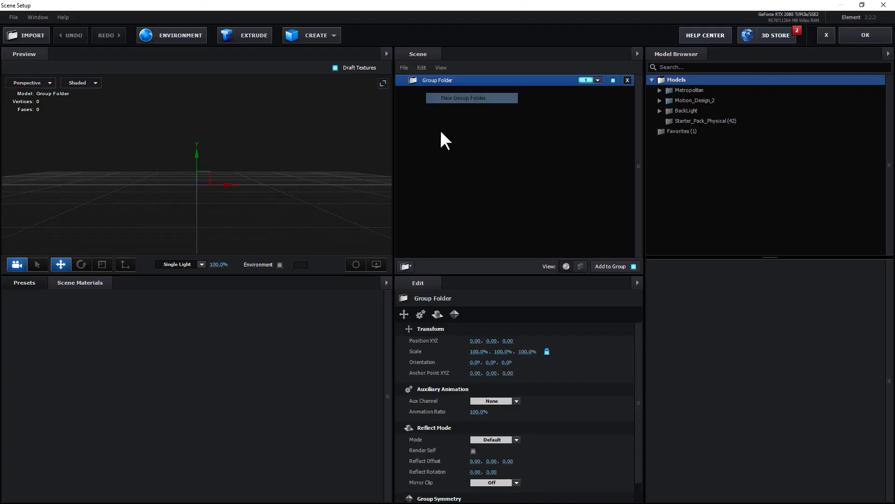
{"action": "right_click", "coordinate": [441, 131]}
{"action": "left_click", "coordinate": [480, 140]}
{"action": "left_click", "coordinate": [606, 96]}
{"action": "left_click", "coordinate": [610, 111]}
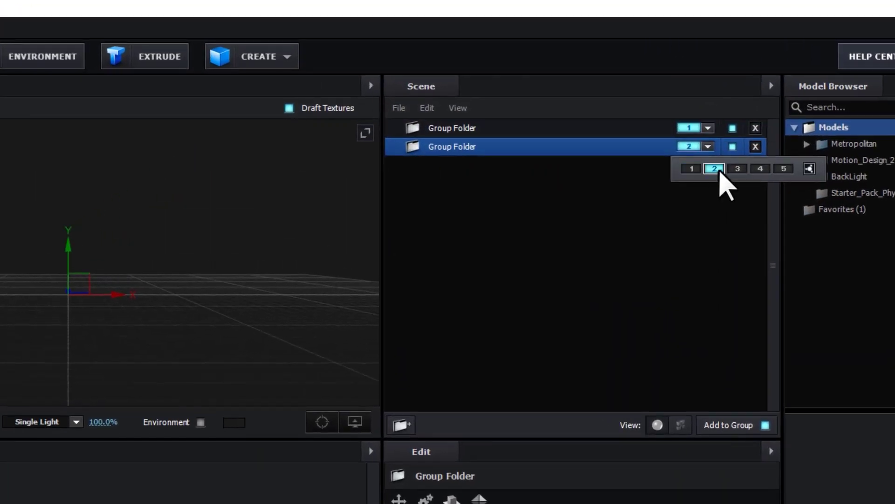
{"action": "left_click", "coordinate": [270, 64]}
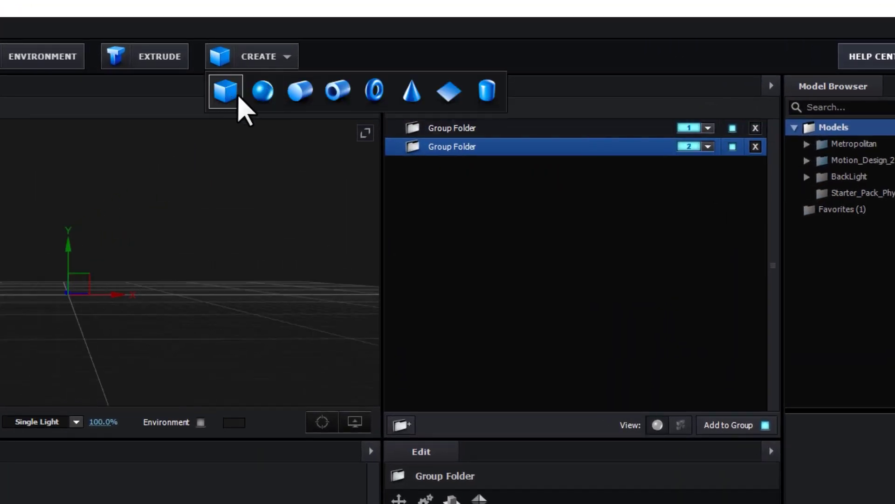
{"action": "left_click", "coordinate": [449, 91]}
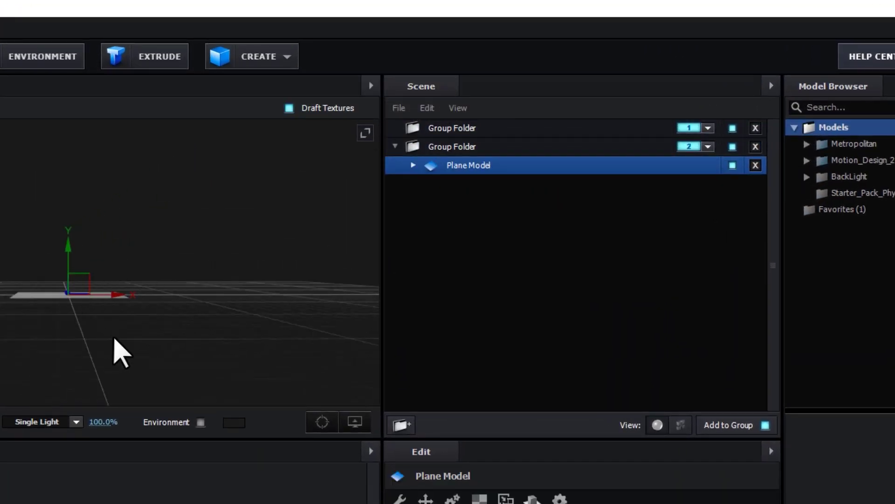
- Scale the plane up to cover the ground and make its Default material Matte Shadow
{"action": "left_click_drag", "start_coordinate": [120, 355], "coordinate": [122, 373]}
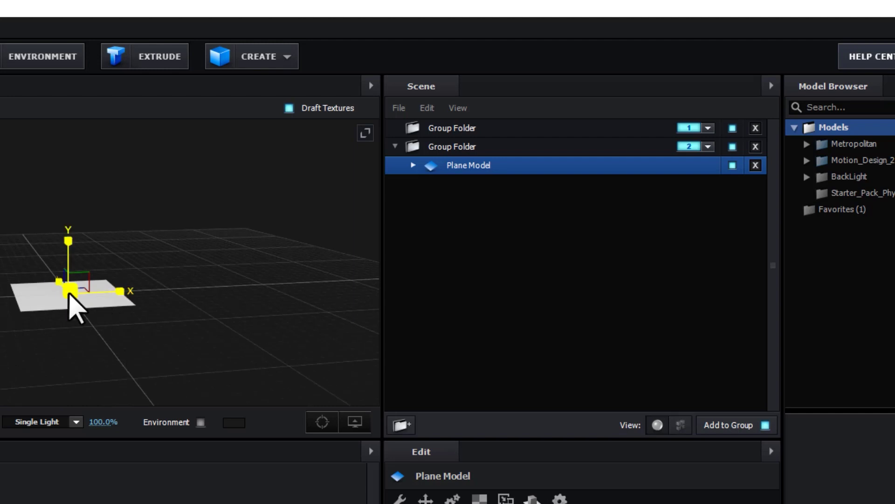
{"action": "left_click_drag", "start_coordinate": [79, 296], "coordinate": [168, 282]}
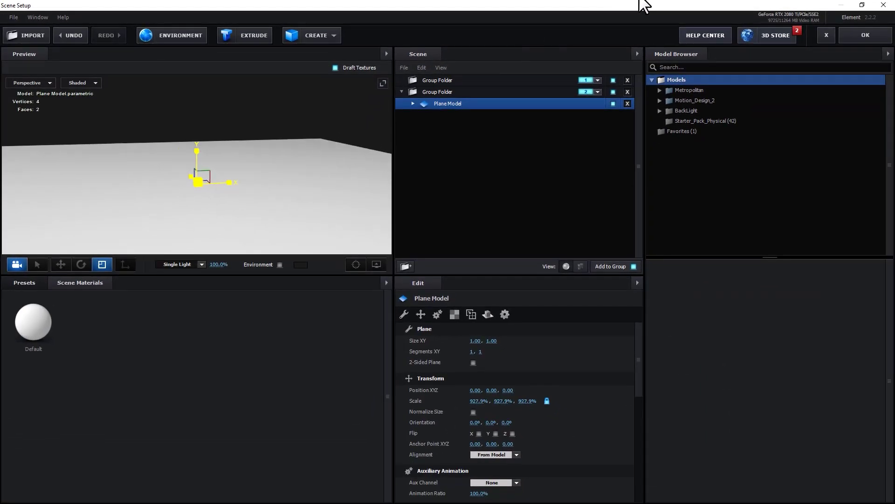
{"action": "left_click", "coordinate": [36, 323]}
{"action": "scroll", "coordinate": [468, 382], "scroll_direction": "down", "scroll_amount": 10}
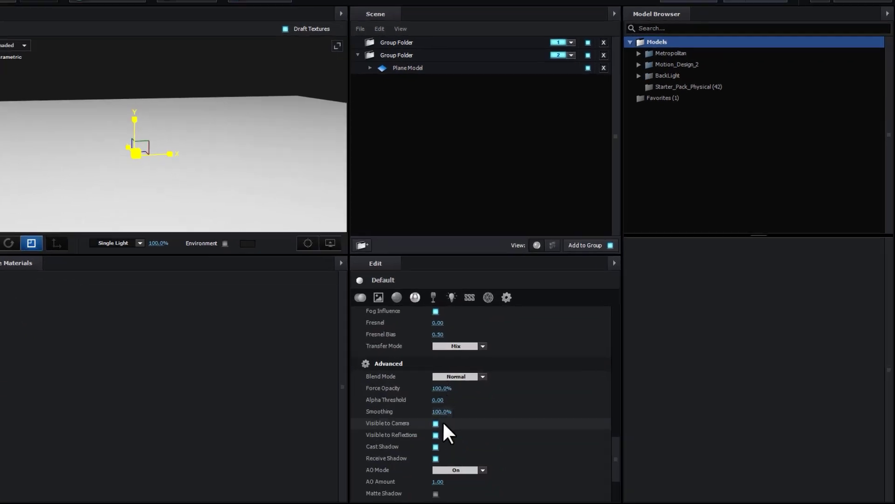
{"action": "scroll", "coordinate": [443, 422], "scroll_direction": "down", "scroll_amount": 3}
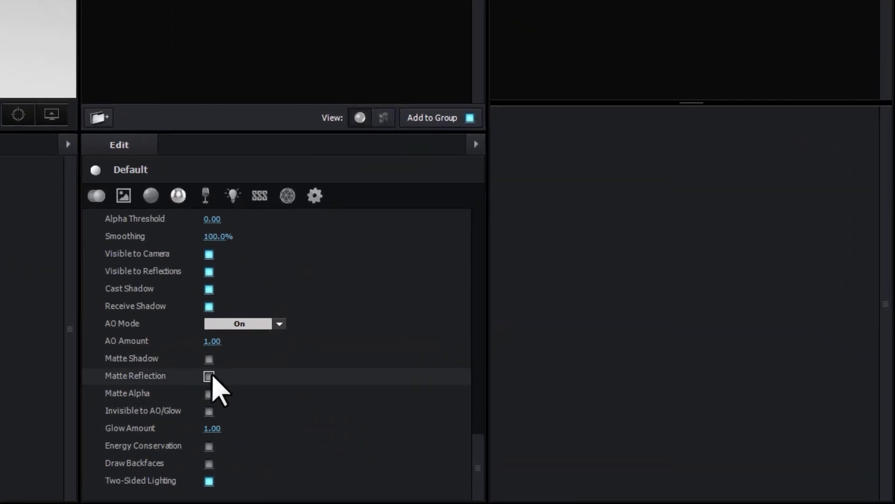
{"action": "left_click", "coordinate": [440, 406]}
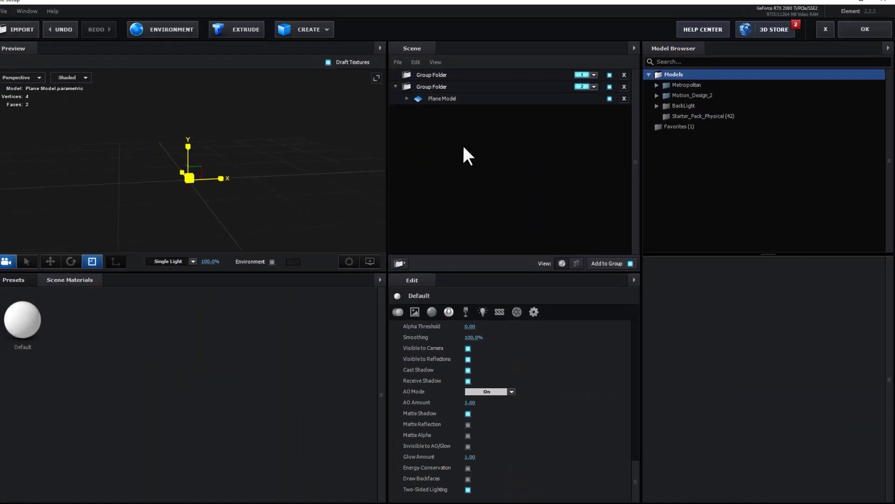
- Import Phone Booth.c4d as a 3D object into the first group folder
{"action": "left_click", "coordinate": [438, 80]}
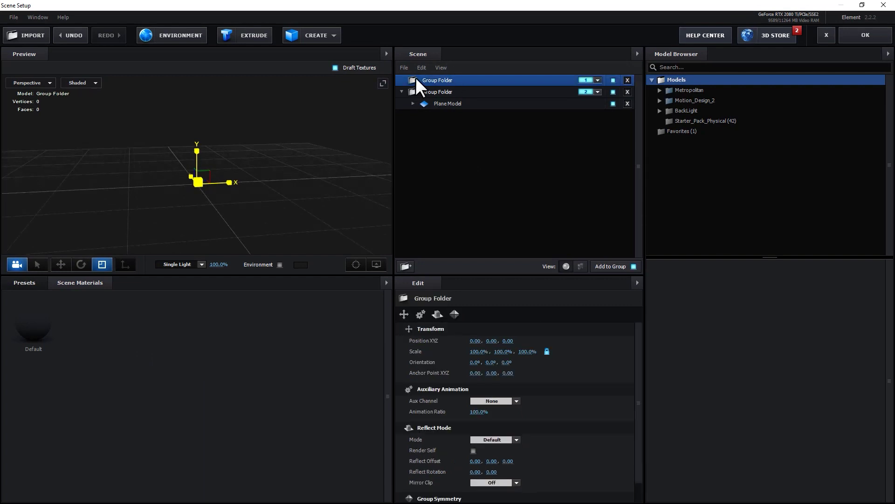
{"action": "left_click", "coordinate": [18, 21]}
{"action": "mouse_move", "coordinate": [28, 29]}
{"action": "left_click", "coordinate": [137, 31]}
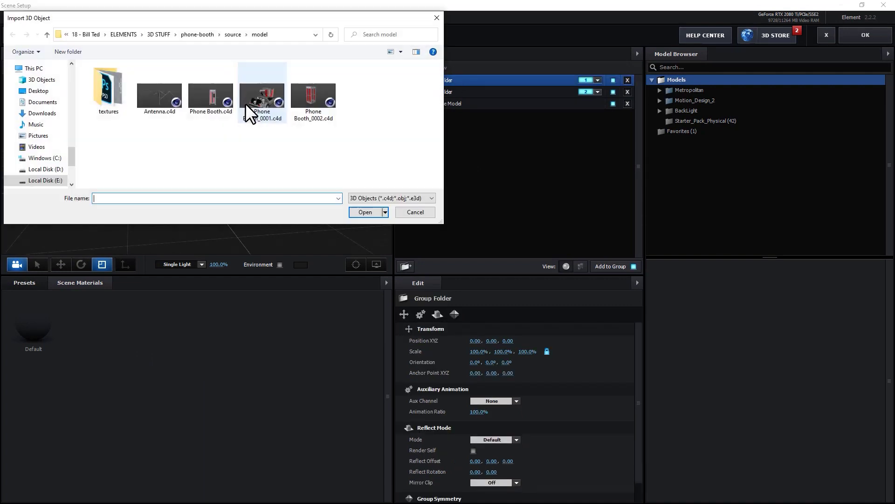
{"action": "left_click", "coordinate": [217, 95]}
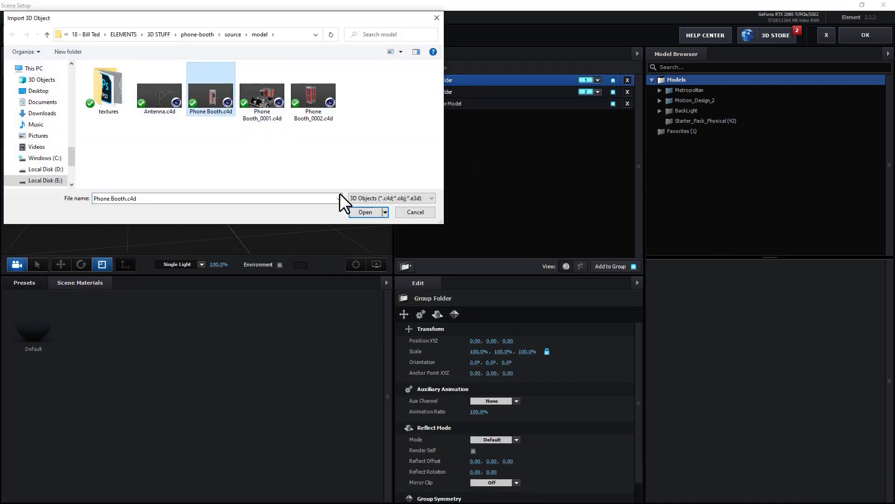
{"action": "left_click", "coordinate": [363, 210]}
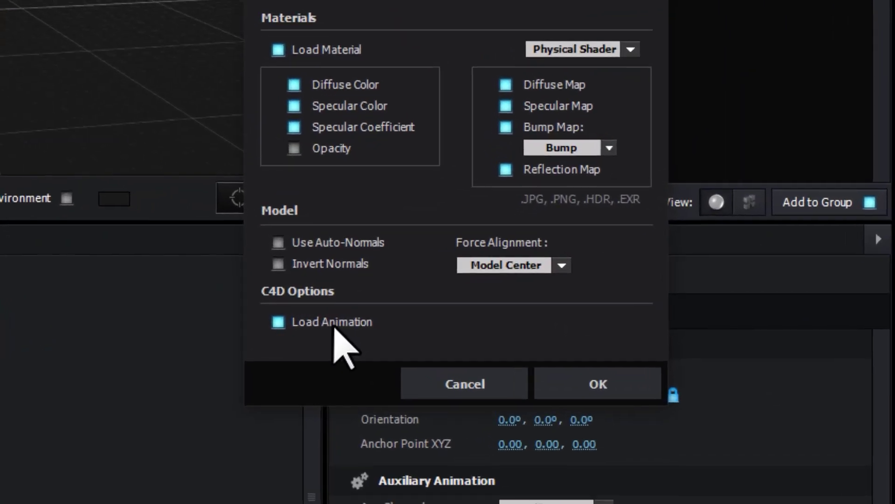
{"action": "left_click", "coordinate": [622, 392]}
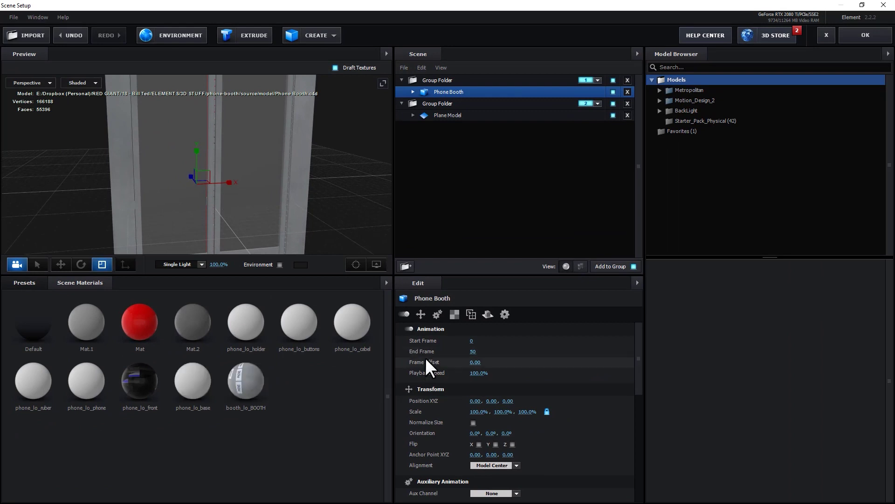
- Turn on Normalize Size for the booth and set its Alignment to Bottom
{"action": "left_click", "coordinate": [472, 421]}
{"action": "left_click", "coordinate": [494, 464]}
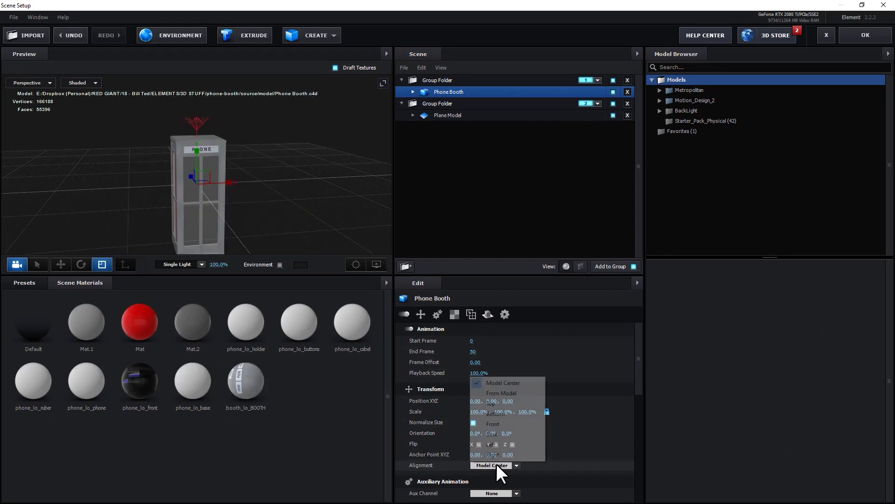
{"action": "left_click", "coordinate": [508, 415]}
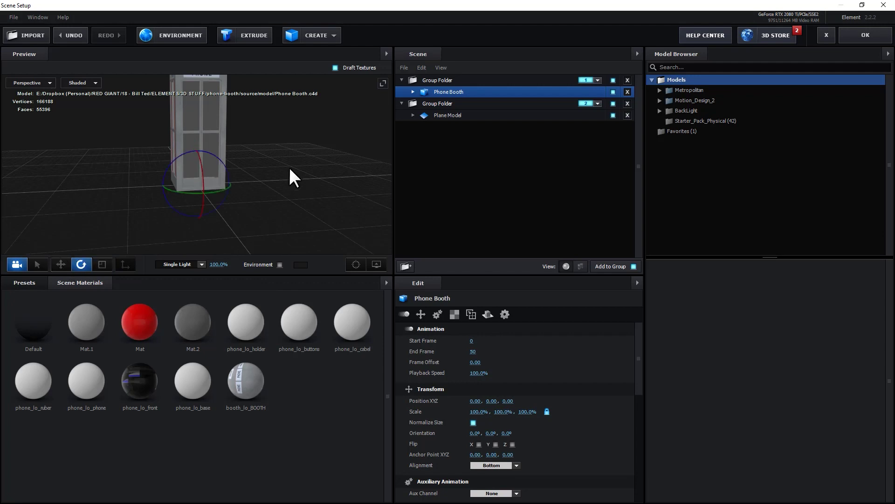
{"action": "left_click_drag", "start_coordinate": [292, 133], "coordinate": [292, 170]}
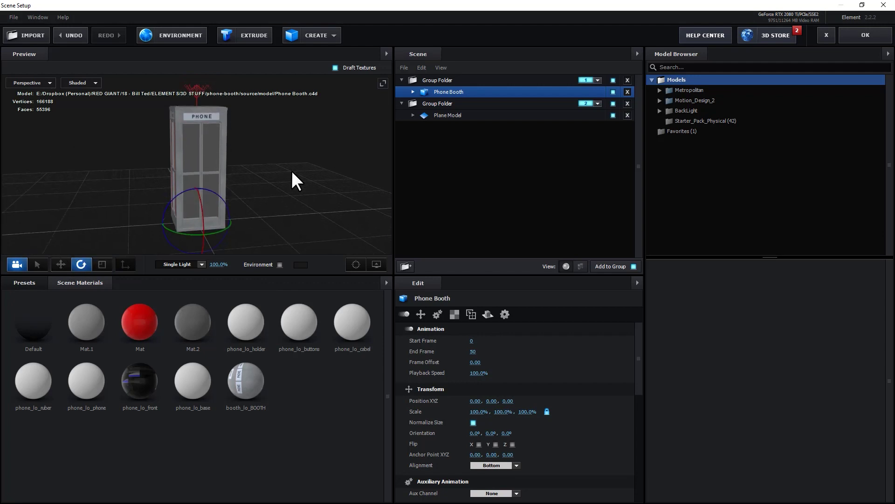
{"action": "left_click", "coordinate": [303, 194]}
- Apply rough_glass_01 from Pro_Shaders_2 Translucent presets to the booth windows
{"action": "left_click_drag", "start_coordinate": [293, 208], "coordinate": [174, 155]}
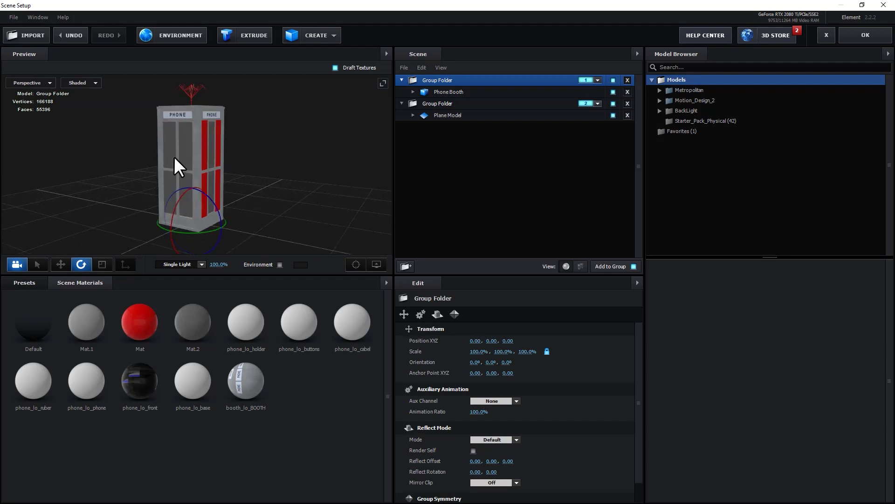
{"action": "left_click", "coordinate": [27, 281]}
{"action": "left_click", "coordinate": [28, 325]}
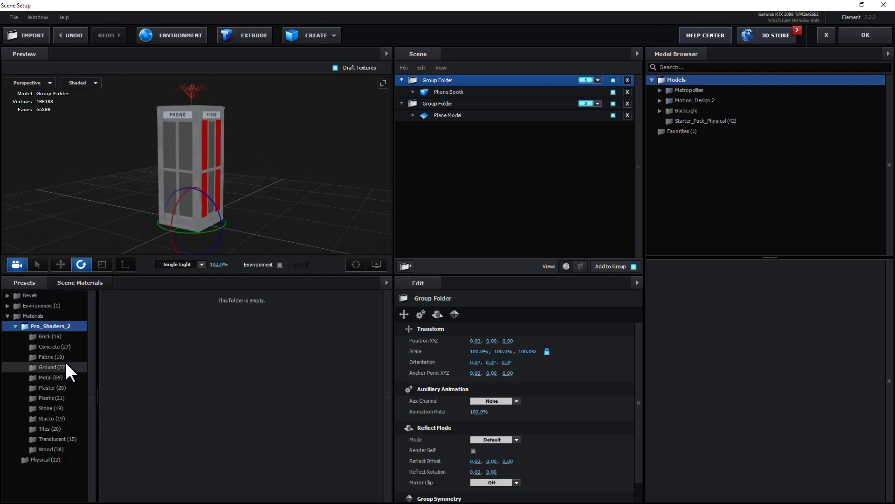
{"action": "left_click", "coordinate": [66, 438]}
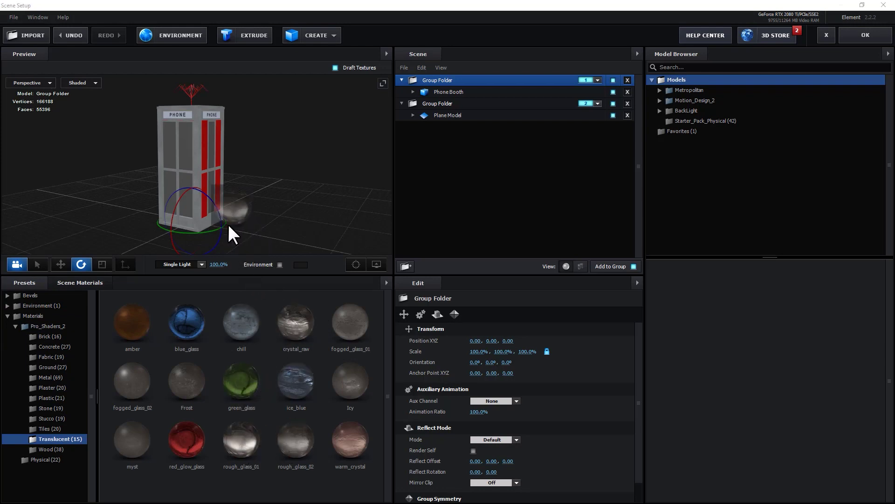
{"action": "left_click_drag", "start_coordinate": [187, 139], "coordinate": [187, 139]}
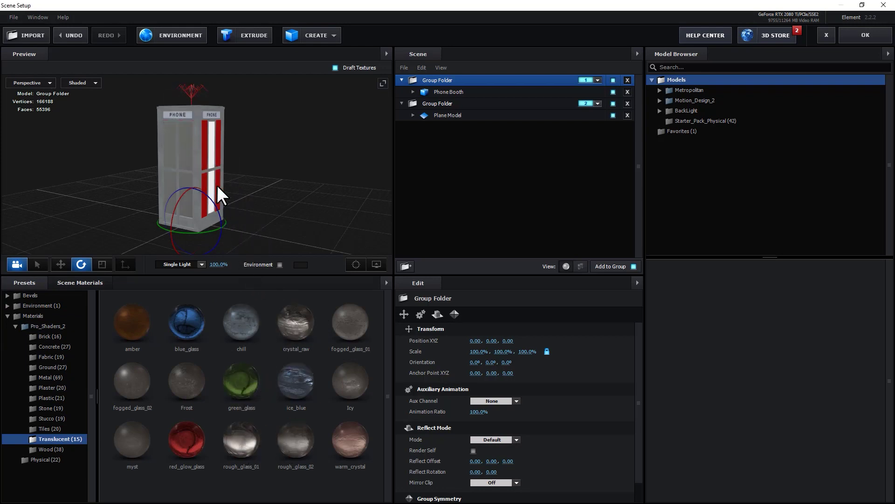
{"action": "left_click", "coordinate": [70, 286]}
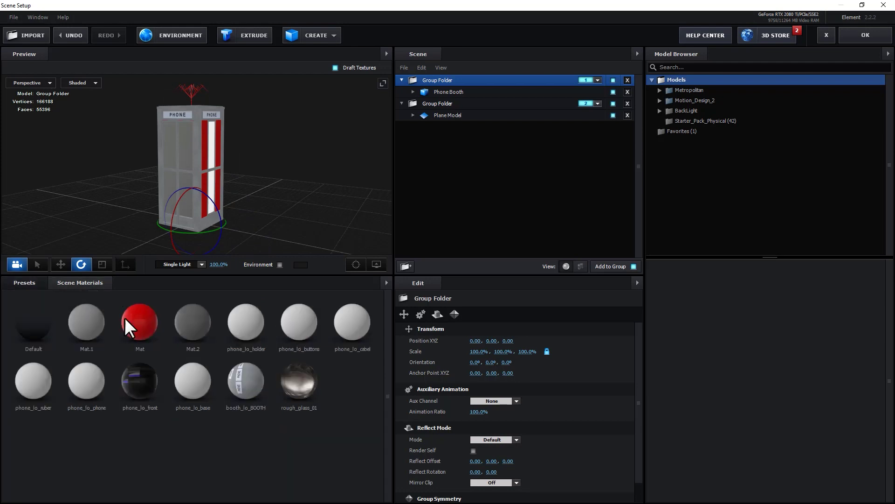
{"action": "left_click", "coordinate": [293, 388]}
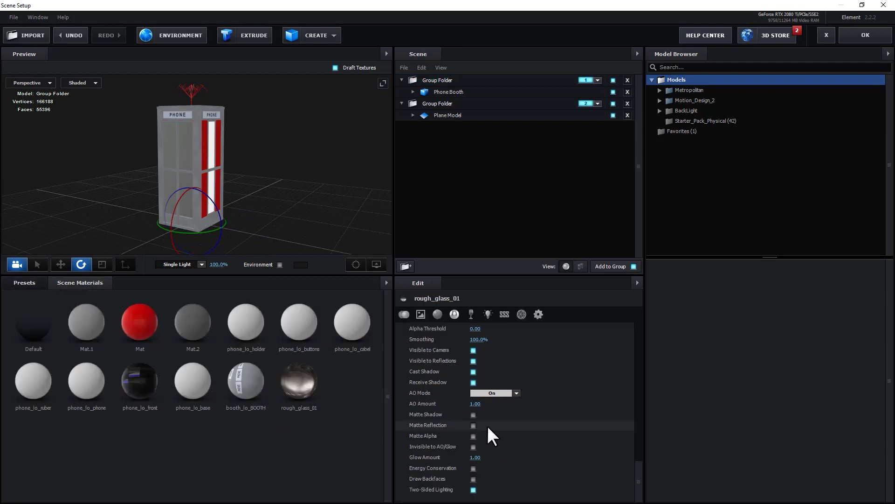
- Give the glass Screen blend mode, near-zero Force Opacity and 91% reflectivity
{"action": "scroll", "coordinate": [490, 396], "scroll_direction": "up", "scroll_amount": 3}
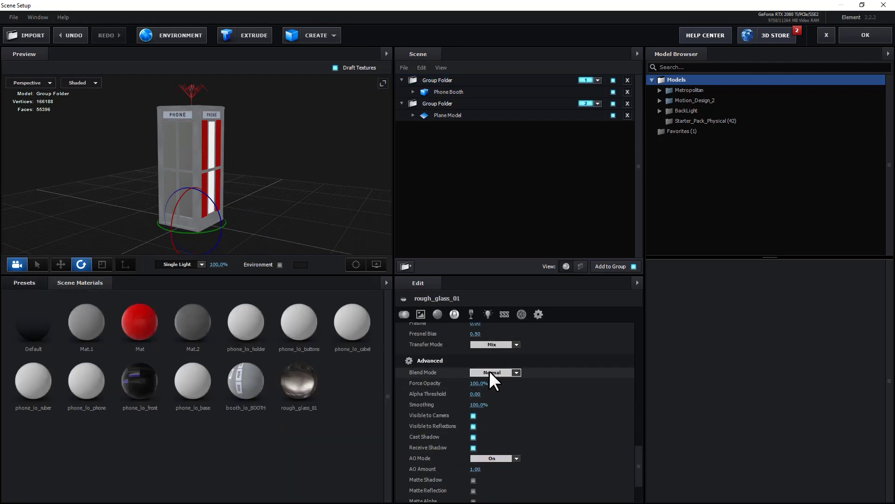
{"action": "left_click", "coordinate": [489, 371]}
{"action": "left_click", "coordinate": [488, 395]}
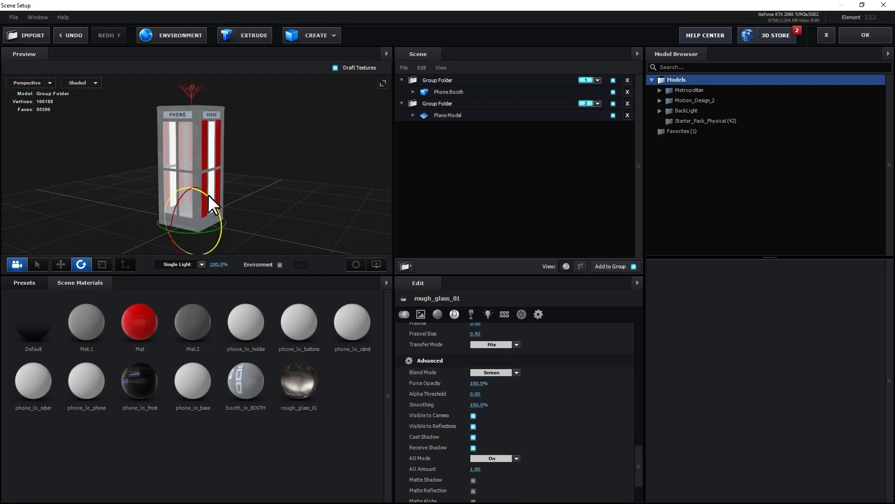
{"action": "scroll", "coordinate": [210, 189], "scroll_direction": "up", "scroll_amount": 5}
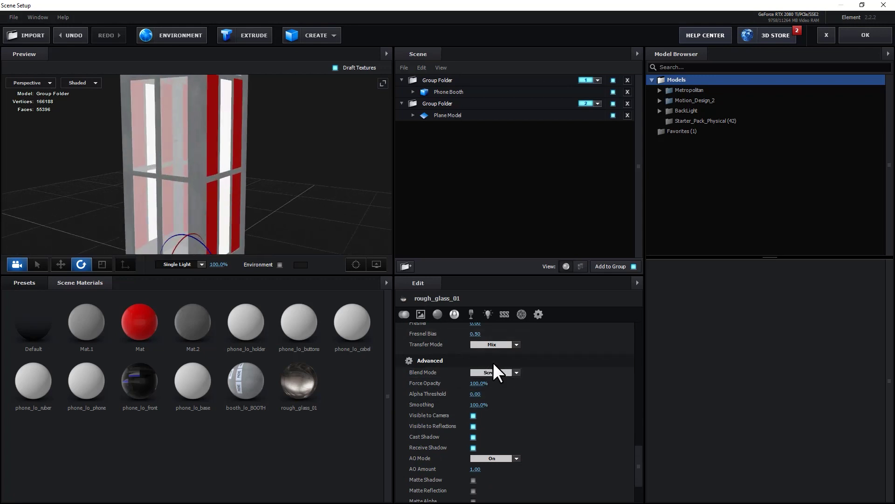
{"action": "left_click_drag", "start_coordinate": [483, 383], "coordinate": [353, 407]}
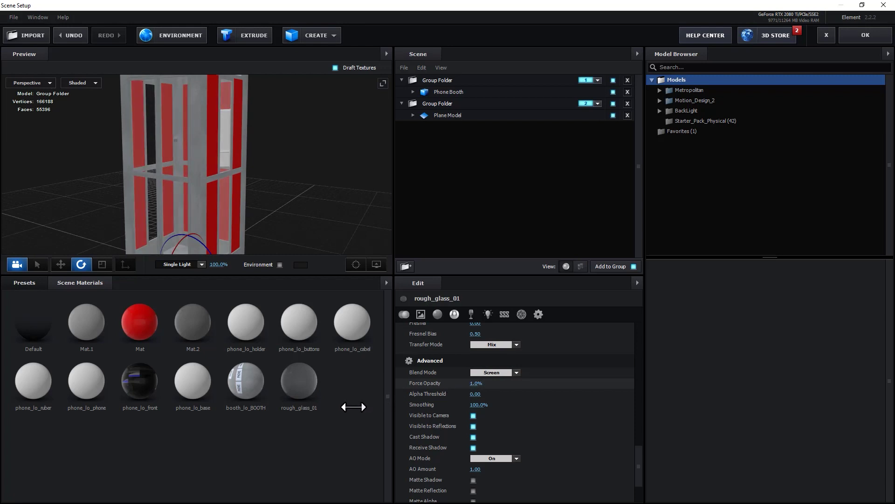
{"action": "scroll", "coordinate": [478, 404], "scroll_direction": "up", "scroll_amount": 10}
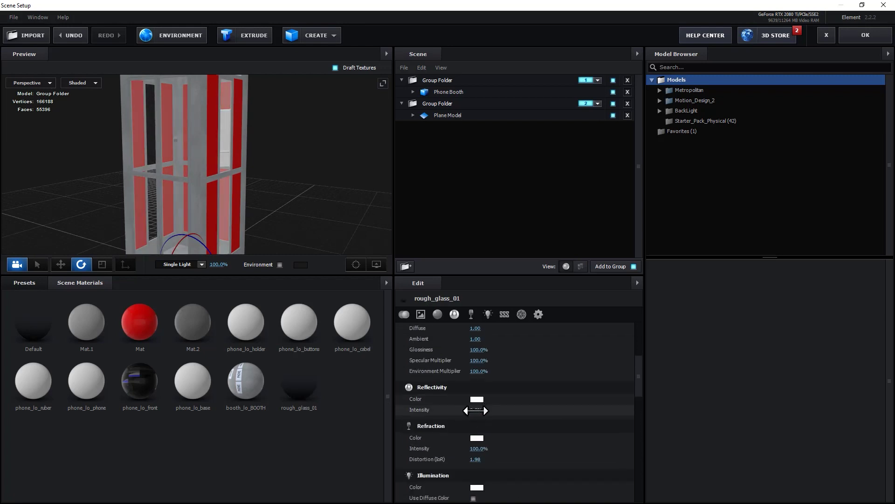
{"action": "left_click_drag", "start_coordinate": [475, 410], "coordinate": [520, 410]}
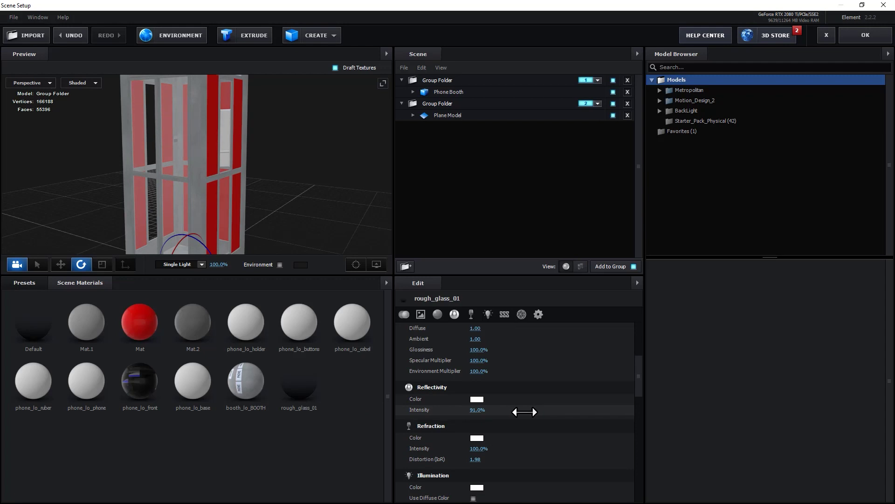
- Set the environment map to Town.png and close Scene Setup with OK
{"action": "left_click", "coordinate": [191, 39]}
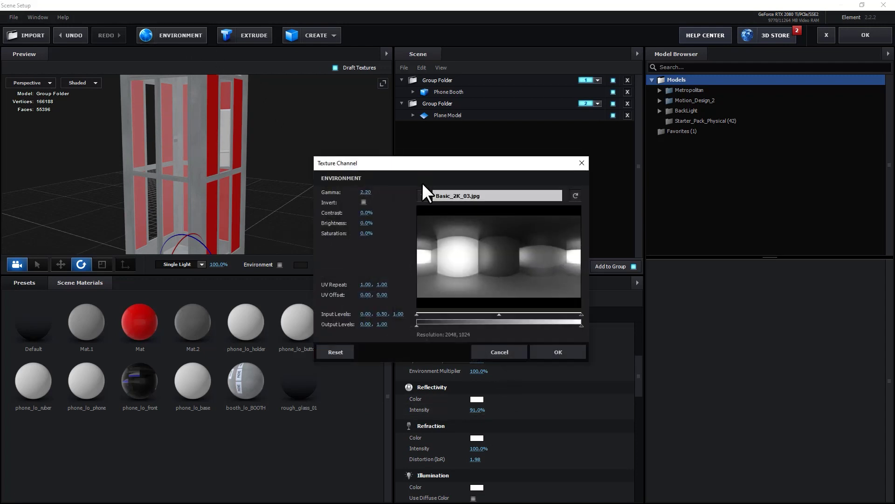
{"action": "left_click", "coordinate": [425, 195]}
{"action": "double_click", "coordinate": [626, 313]}
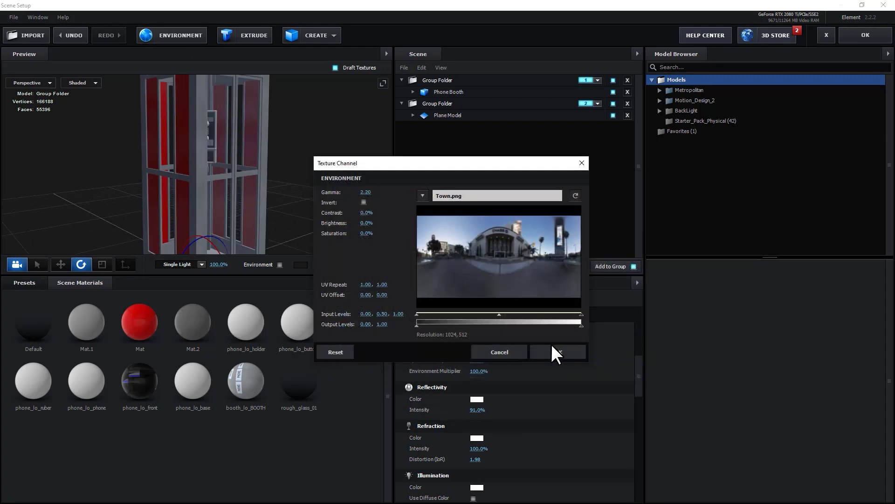
{"action": "left_click", "coordinate": [555, 352]}
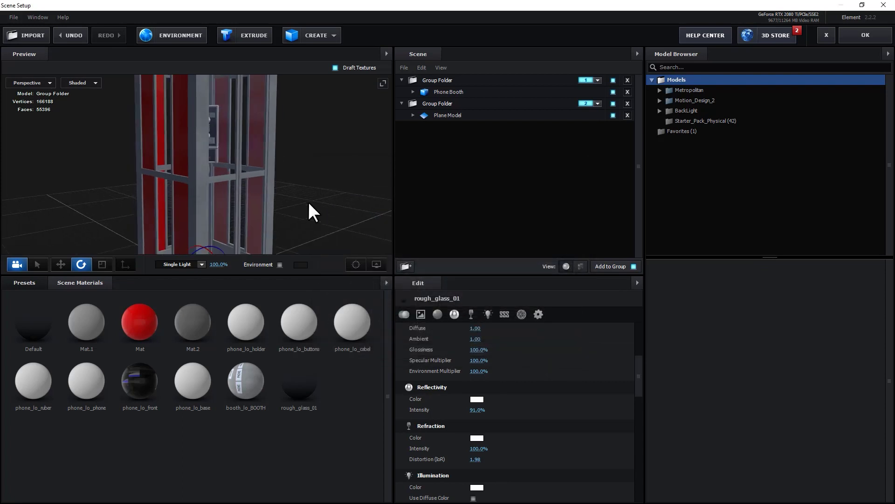
{"action": "left_click_drag", "start_coordinate": [305, 201], "coordinate": [267, 192]}
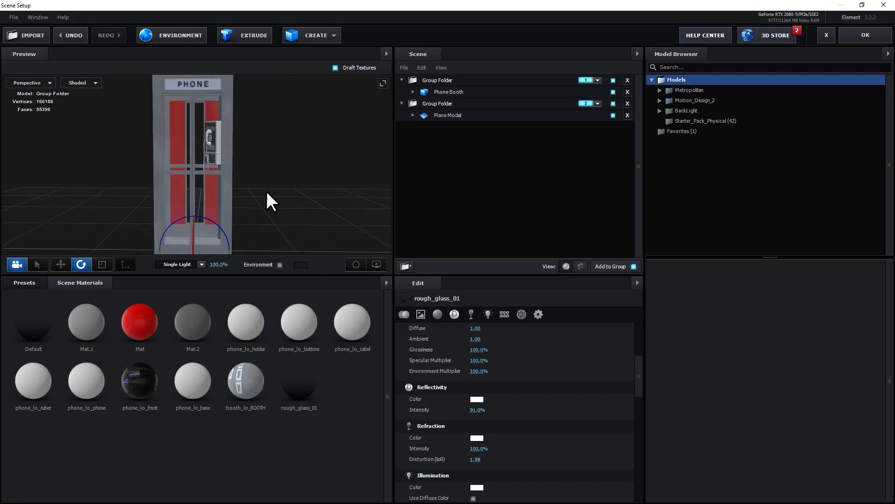
{"action": "left_click", "coordinate": [852, 39]}
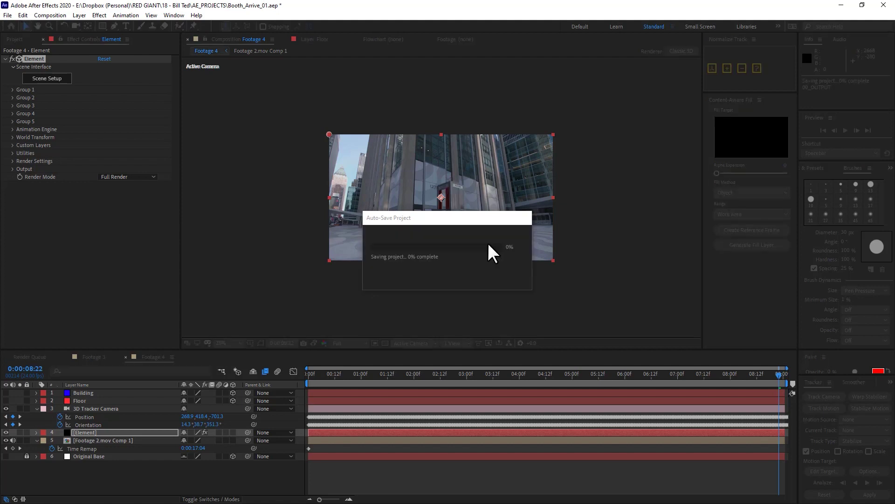
- Set the view to 50% and create a Group 1 Null via Group Utilities
{"action": "key", "text": "/"}
{"action": "key", "text": "comma"}
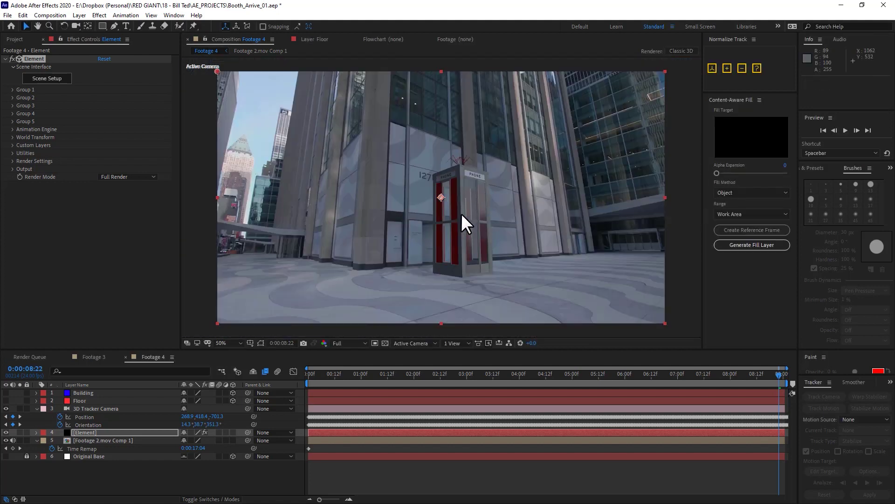
{"action": "left_click", "coordinate": [12, 89]}
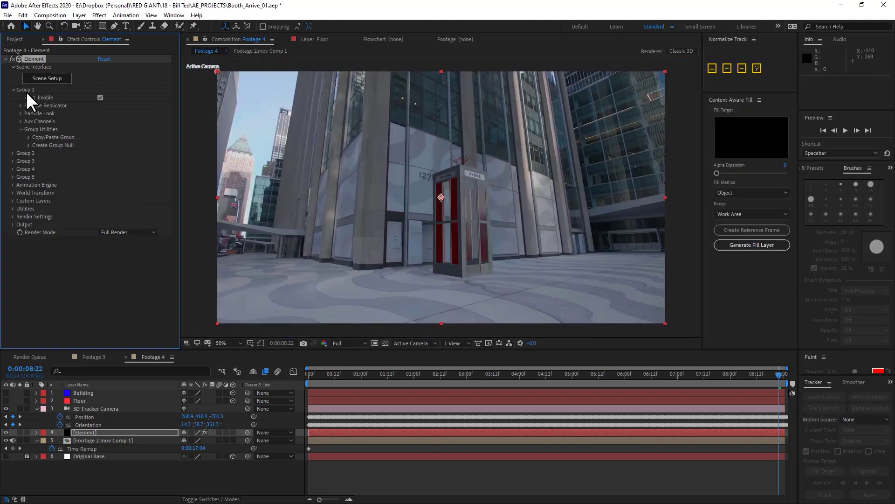
{"action": "left_click", "coordinate": [29, 145]}
{"action": "left_click", "coordinate": [54, 157]}
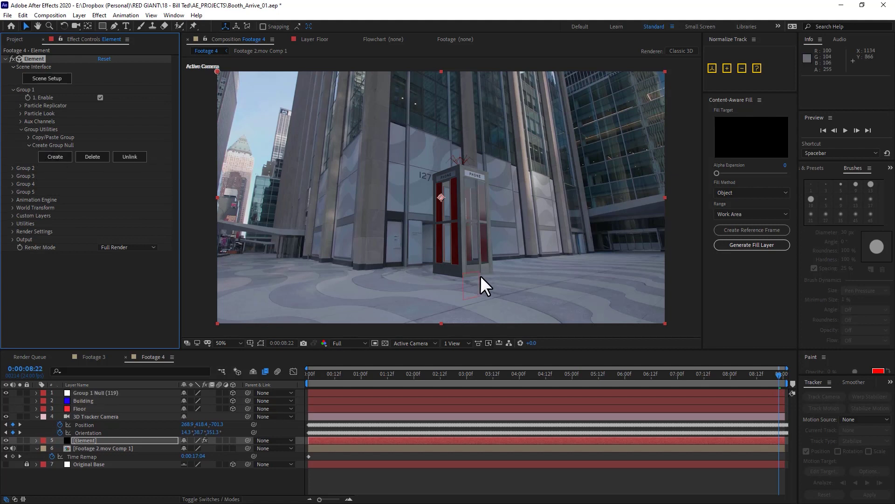
- Move the Group 1 Null toward the camera and rotate the booth to face it
{"action": "left_click", "coordinate": [81, 396]}
{"action": "left_click", "coordinate": [81, 392]}
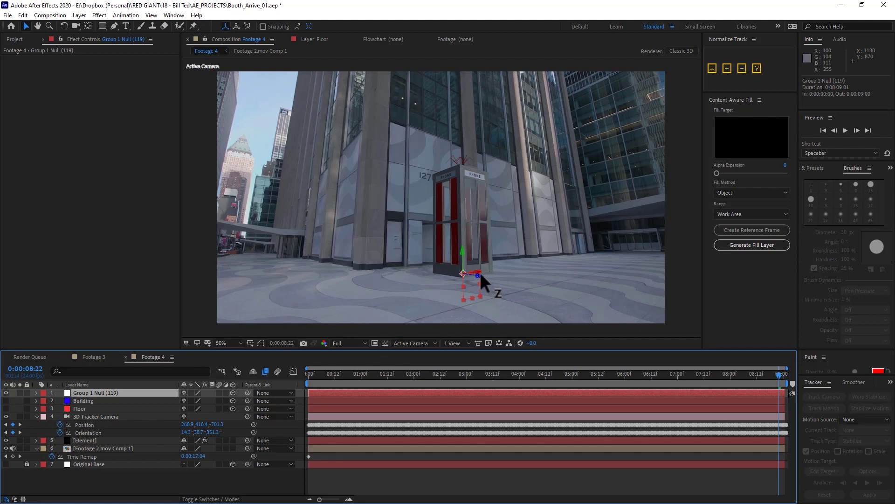
{"action": "left_click_drag", "start_coordinate": [480, 274], "coordinate": [551, 300]}
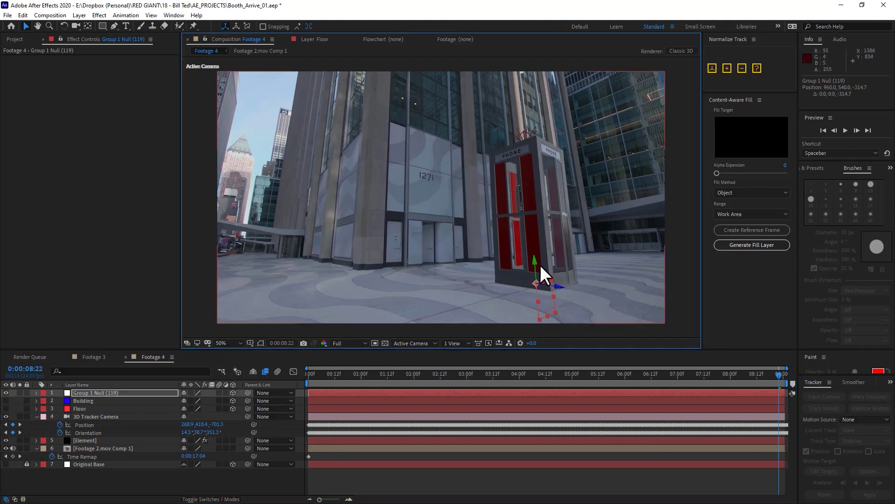
{"action": "key", "text": "w"}
{"action": "left_click_drag", "start_coordinate": [531, 263], "coordinate": [518, 267]}
- Set the Element layer's Baked Animation Playback Speed to 0%
{"action": "left_click", "coordinate": [110, 438]}
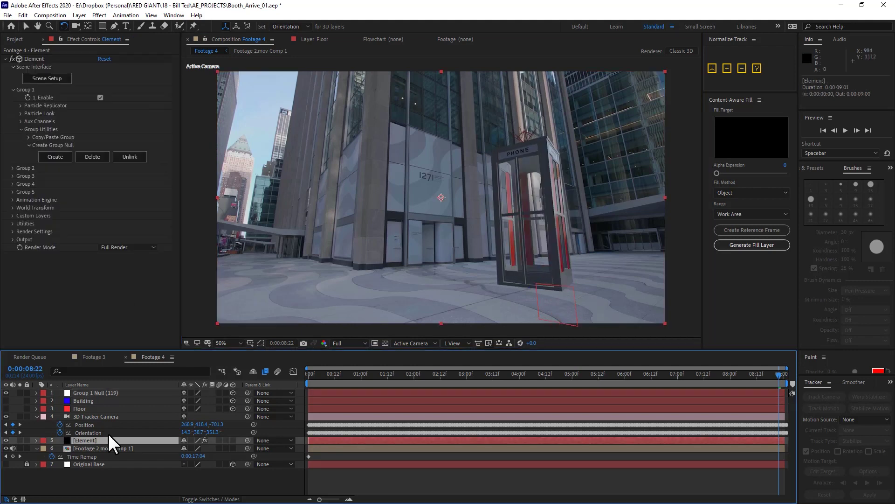
{"action": "left_click", "coordinate": [20, 113]}
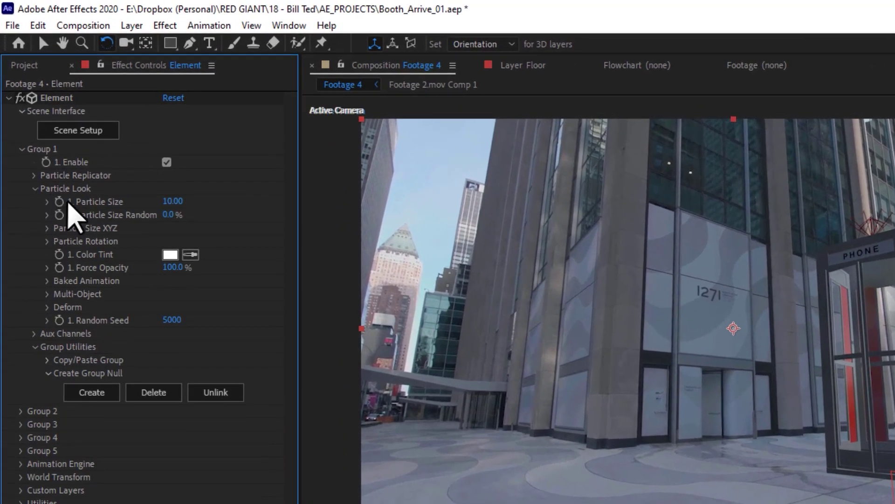
{"action": "left_click", "coordinate": [47, 280]}
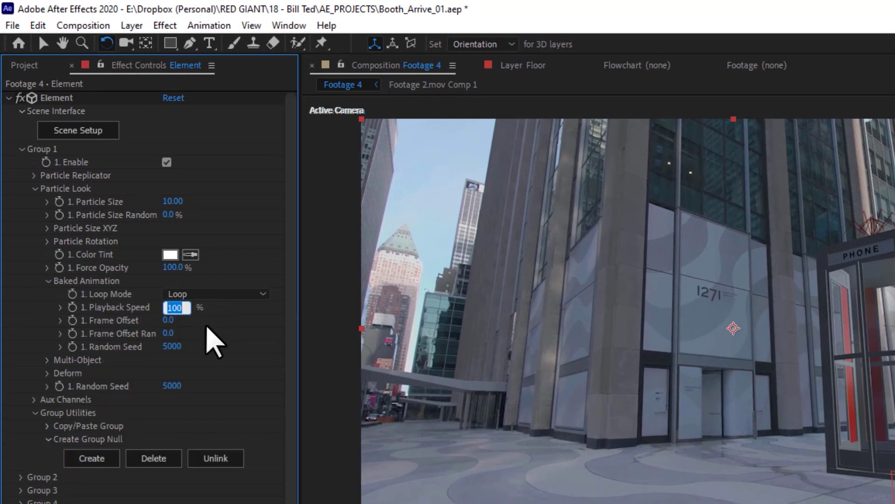
{"action": "type", "text": "0"}
{"action": "key", "text": "Return"}
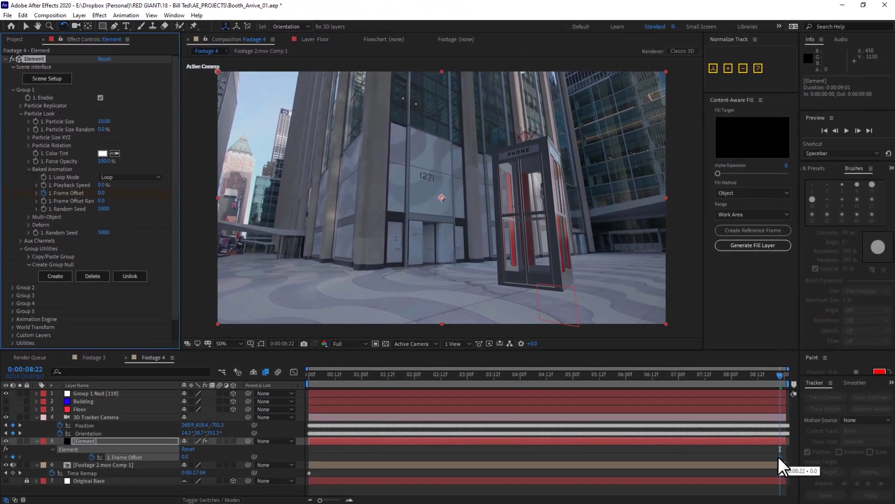
- Keyframe Frame Offset at 05:08 and a higher value later, then Easy Ease both
{"action": "left_click_drag", "start_coordinate": [720, 464], "coordinate": [466, 476]}
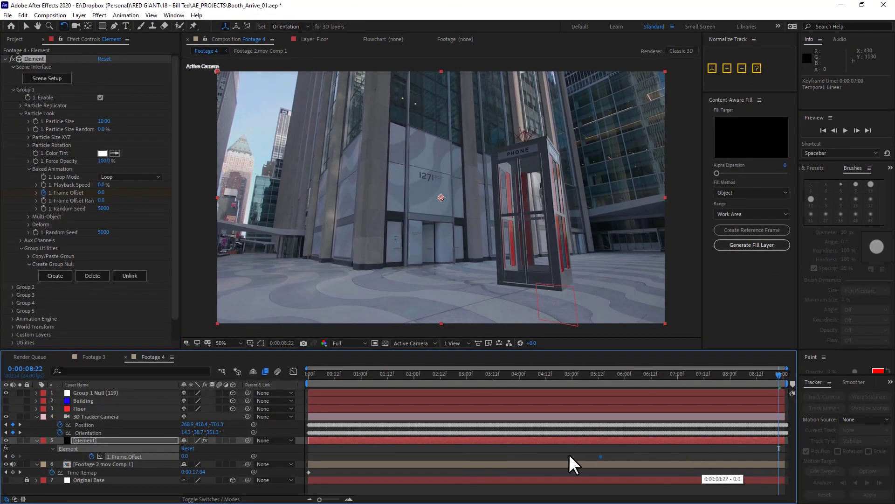
{"action": "left_click_drag", "start_coordinate": [568, 376], "coordinate": [590, 377]}
{"action": "left_click_drag", "start_coordinate": [185, 455], "coordinate": [205, 455]}
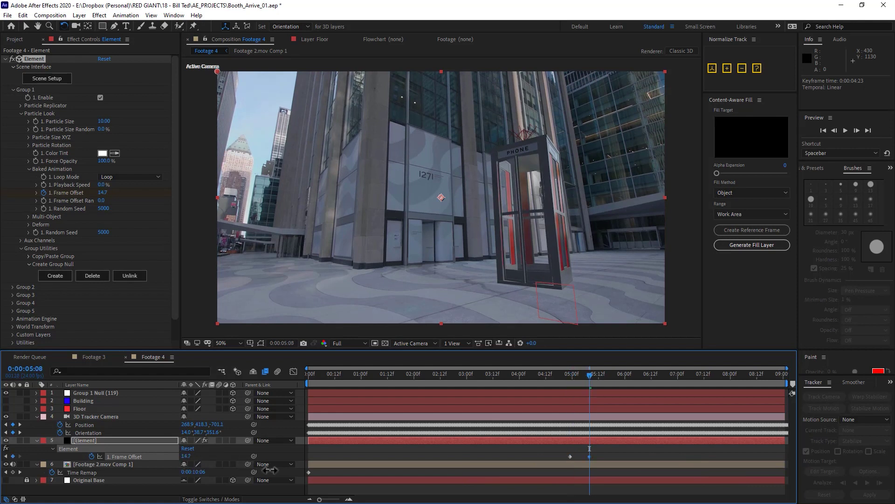
{"action": "left_click_drag", "start_coordinate": [270, 469], "coordinate": [425, 484]}
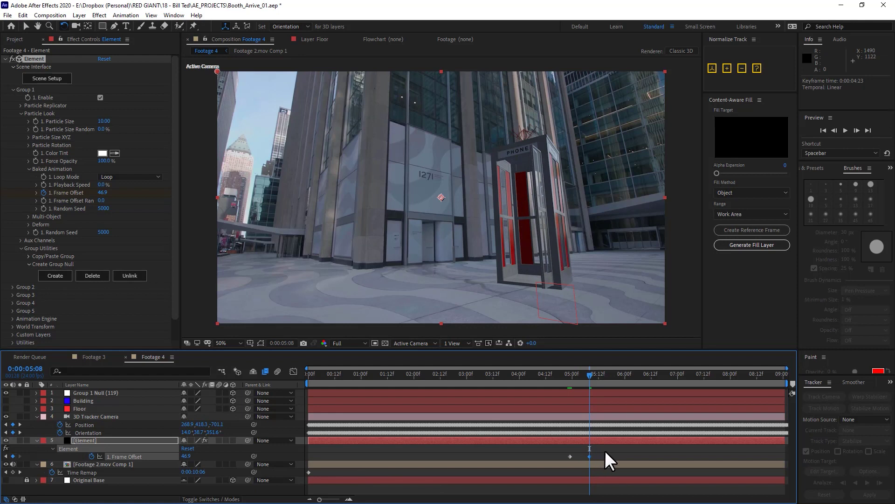
{"action": "left_click_drag", "start_coordinate": [606, 449], "coordinate": [567, 463]}
{"action": "key", "text": "F9"}
- Preview the door animation, push the second keyframe later, and go to 03:23
{"action": "key", "text": "j"}
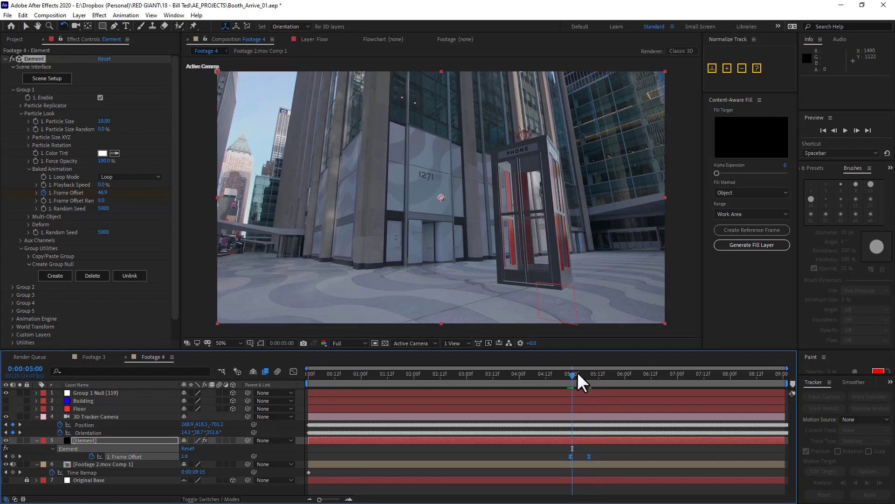
{"action": "left_click", "coordinate": [846, 132]}
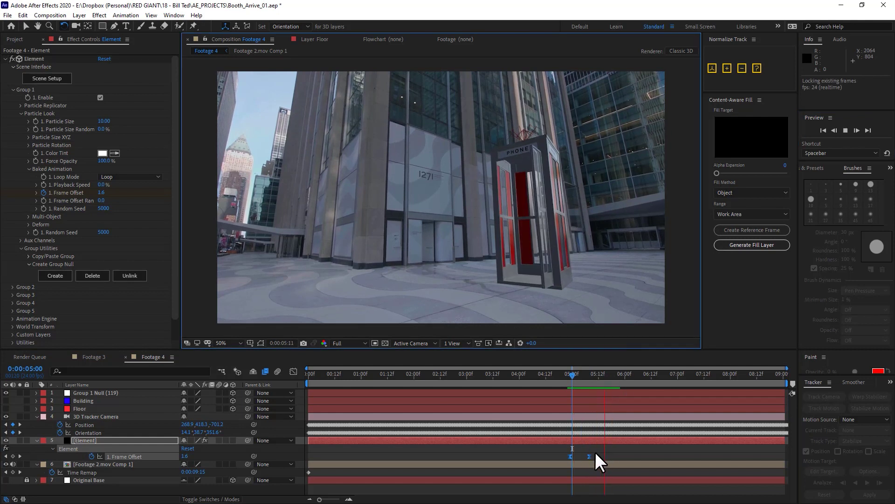
{"action": "left_click_drag", "start_coordinate": [590, 456], "coordinate": [638, 463]}
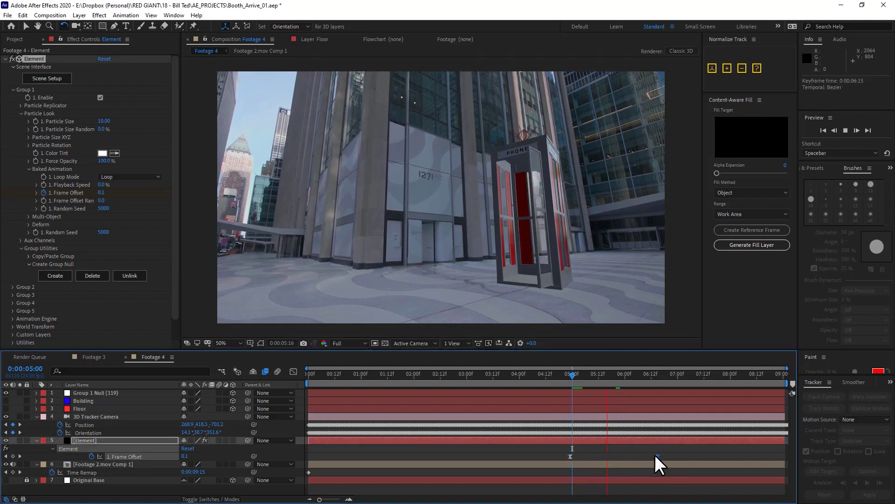
{"action": "key", "text": "space"}
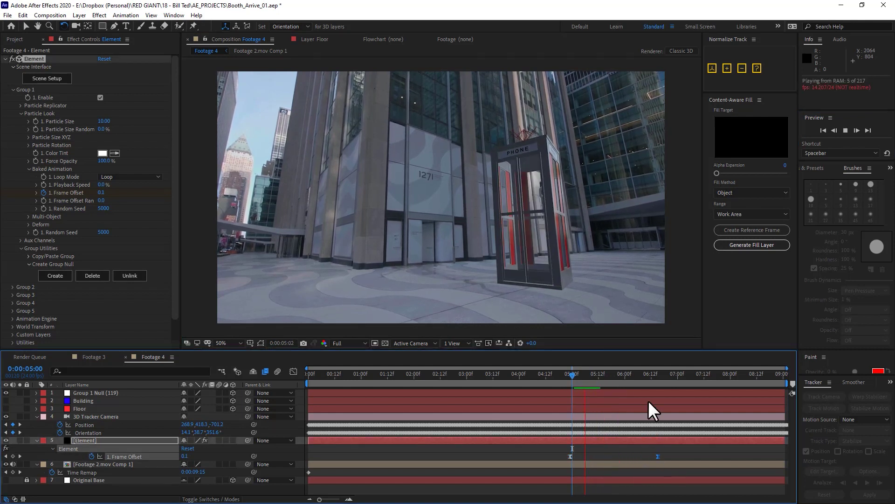
{"action": "left_click", "coordinate": [526, 175]}
{"action": "left_click_drag", "start_coordinate": [584, 382], "coordinate": [637, 377]}
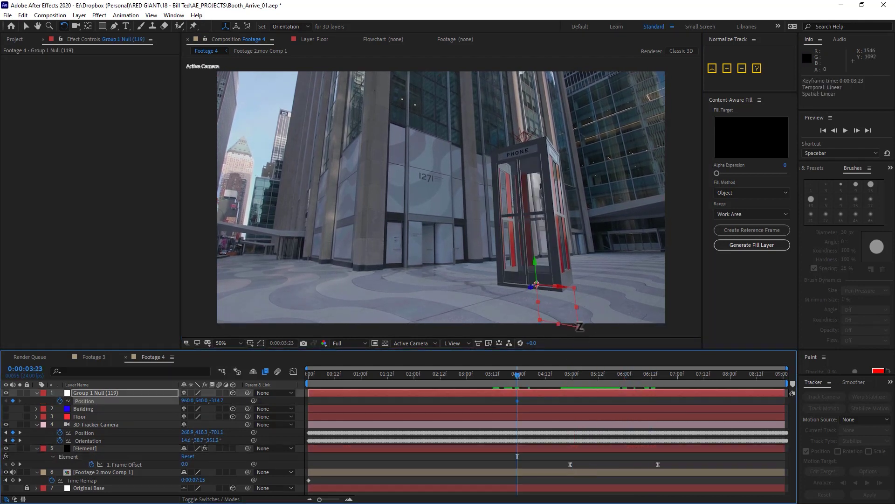
- Scale the booth group null to about 53% and push it deeper into the scene
{"action": "key", "text": "v"}
{"action": "left_click_drag", "start_coordinate": [577, 325], "coordinate": [559, 318]}
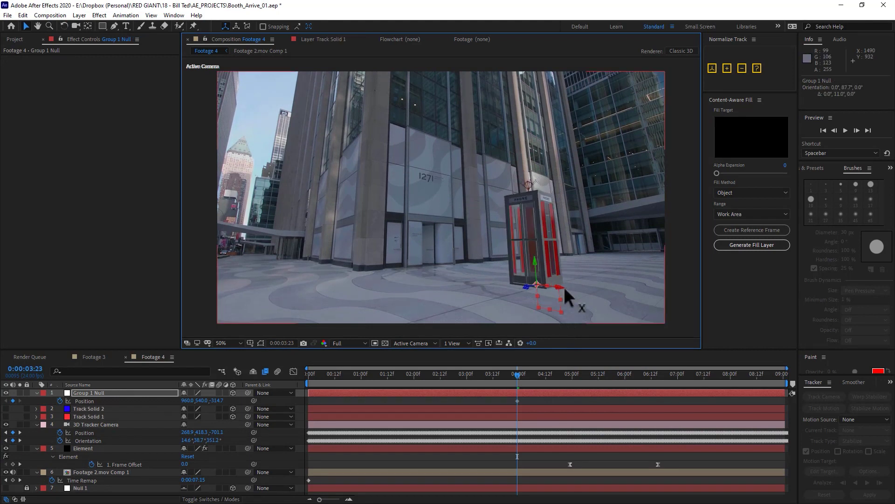
{"action": "mouse_move", "coordinate": [564, 287]}
{"action": "left_mouse_down"}
{"action": "mouse_move", "coordinate": [535, 287]}
{"action": "mouse_move", "coordinate": [563, 295]}
{"action": "left_mouse_up"}
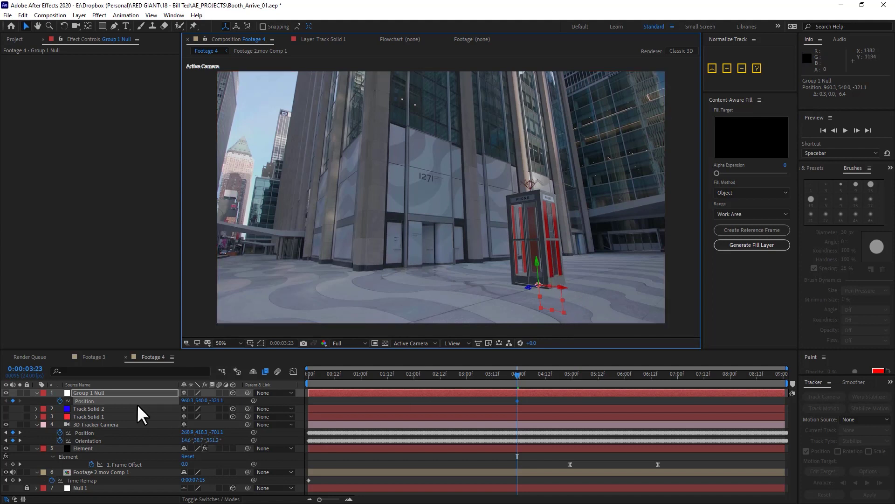
- Keyframe the null high above the street at about 02:11 and lower keyframe influence to 11.5%
{"action": "left_click_drag", "start_coordinate": [516, 374], "coordinate": [462, 396]}
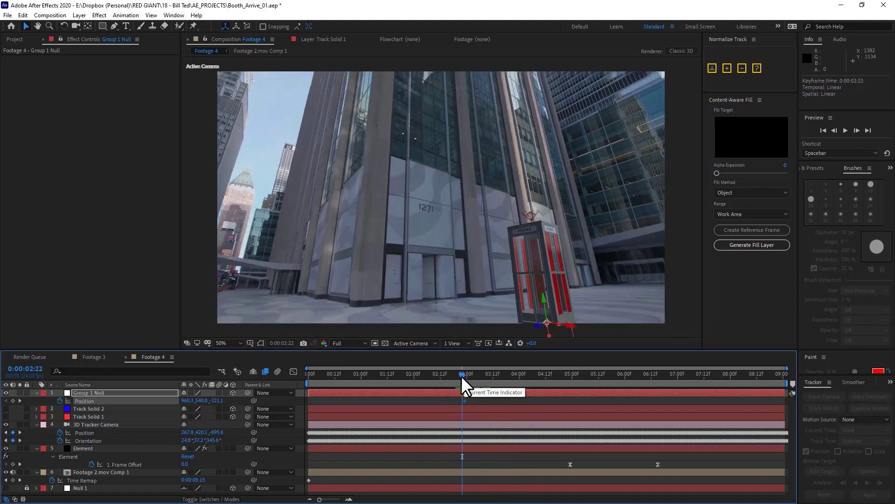
{"action": "left_click_drag", "start_coordinate": [460, 376], "coordinate": [433, 390]}
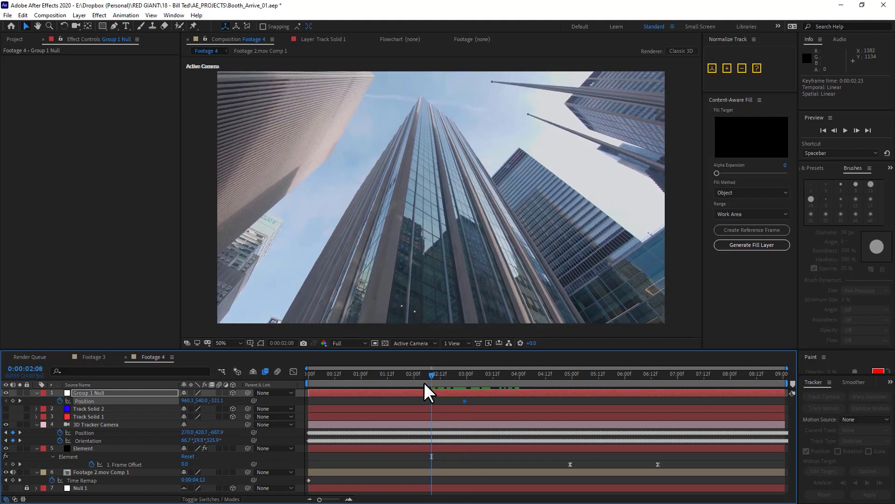
{"action": "left_click_drag", "start_coordinate": [201, 402], "coordinate": [108, 408]}
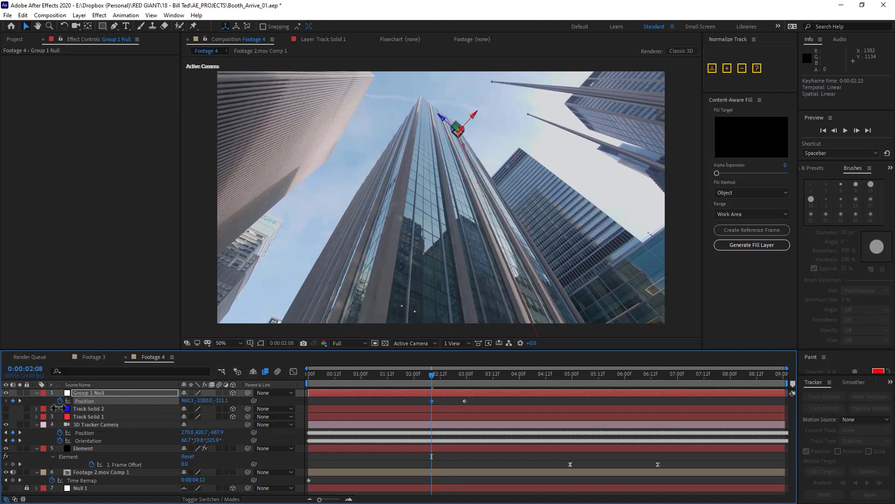
{"action": "key", "text": "space"}
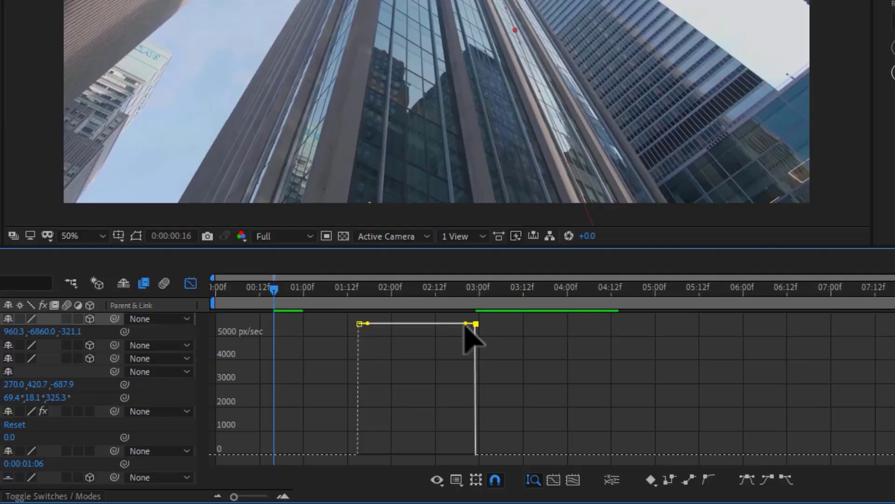
{"action": "left_click_drag", "start_coordinate": [460, 398], "coordinate": [459, 420]}
{"action": "left_click_drag", "start_coordinate": [466, 366], "coordinate": [469, 402]}
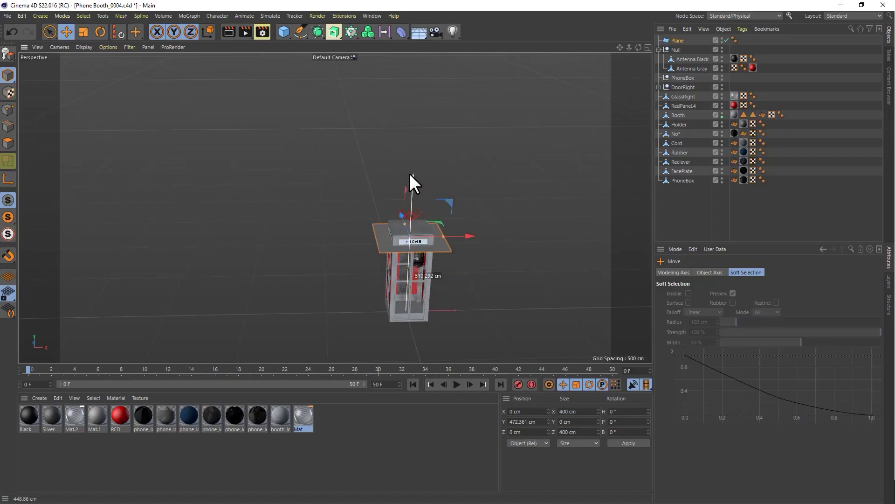
- Split the Plane above the booth into separate pieces
{"action": "scroll", "coordinate": [424, 186], "scroll_direction": "up", "scroll_amount": 5}
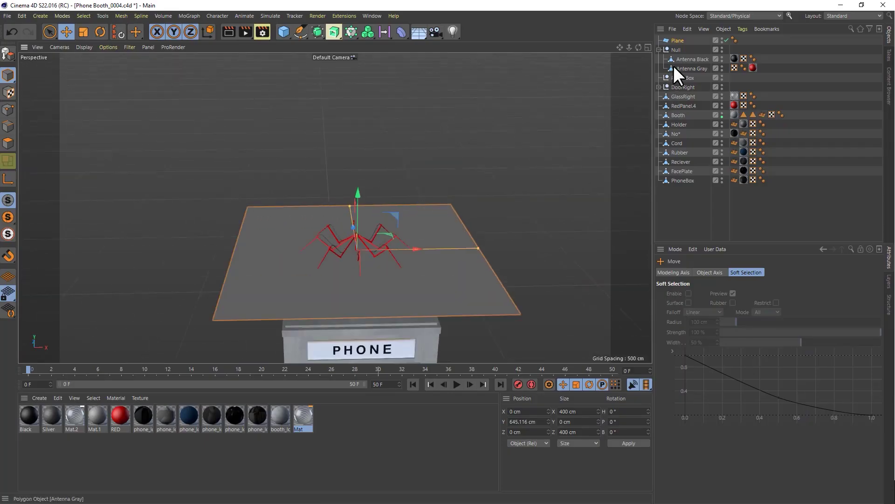
{"action": "left_click", "coordinate": [675, 41]}
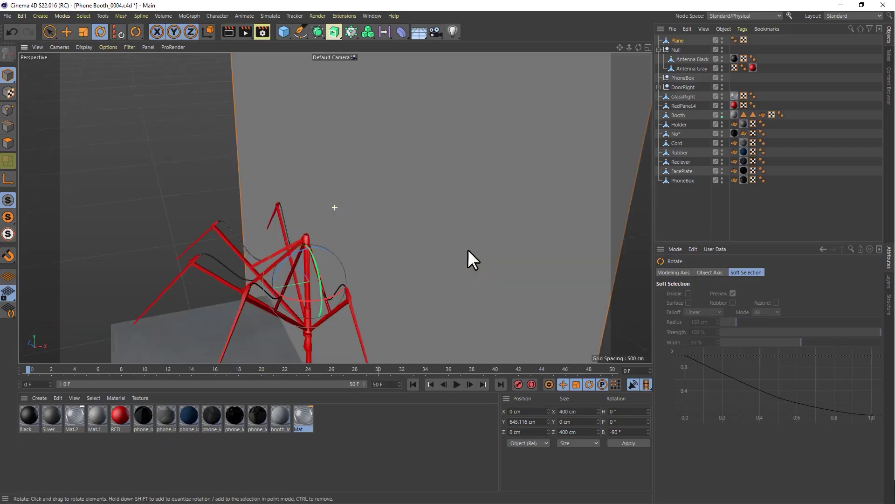
{"action": "scroll", "coordinate": [469, 249], "scroll_direction": "down", "scroll_amount": 5}
{"action": "key", "text": "t"}
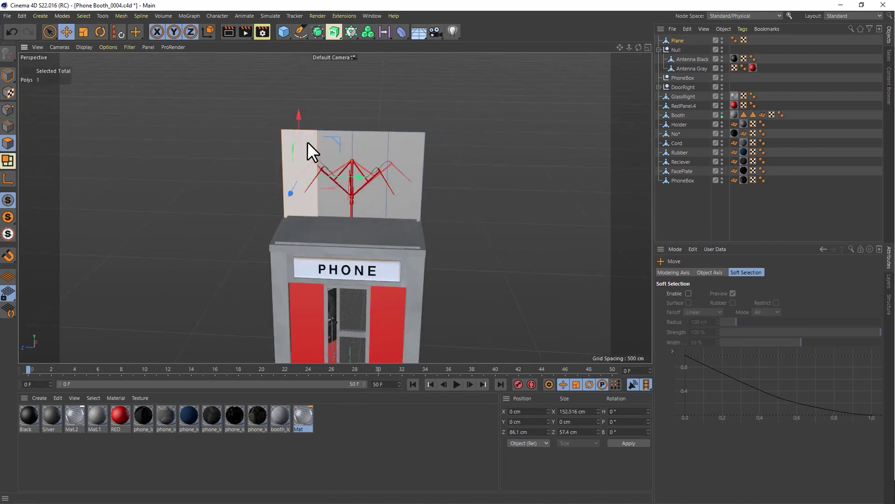
{"action": "right_click", "coordinate": [308, 142]}
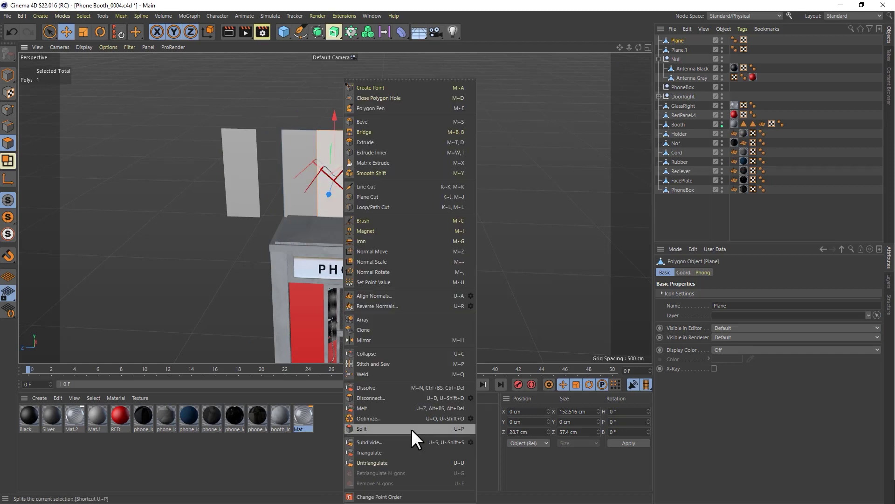
{"action": "left_click", "coordinate": [428, 430]}
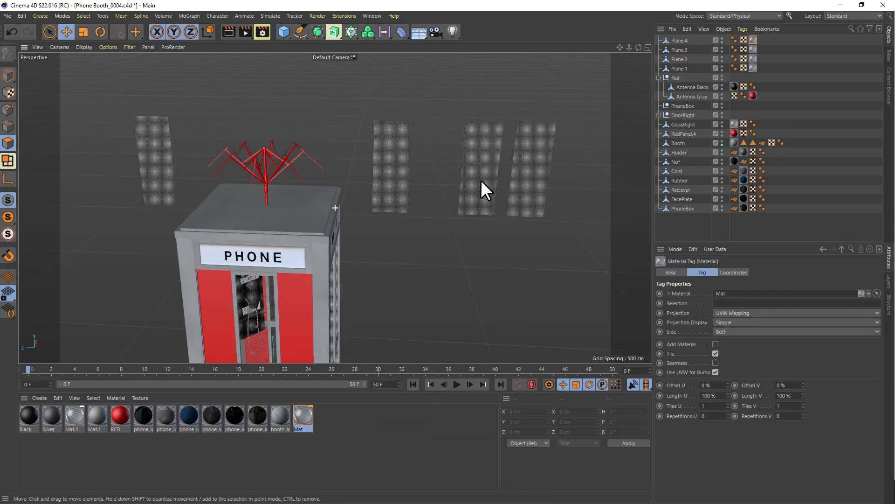
- Rotate one card upright and select all four plane cards
{"action": "left_click", "coordinate": [100, 32]}
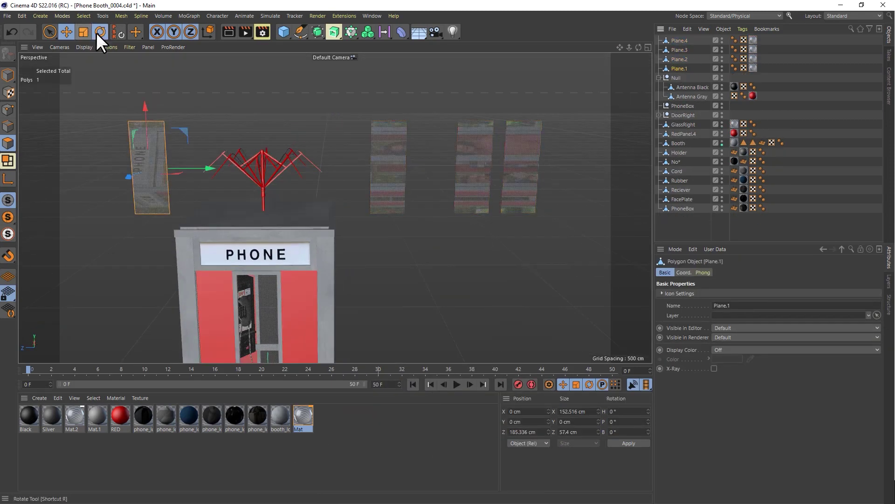
{"action": "left_click_drag", "start_coordinate": [422, 140], "coordinate": [433, 205]}
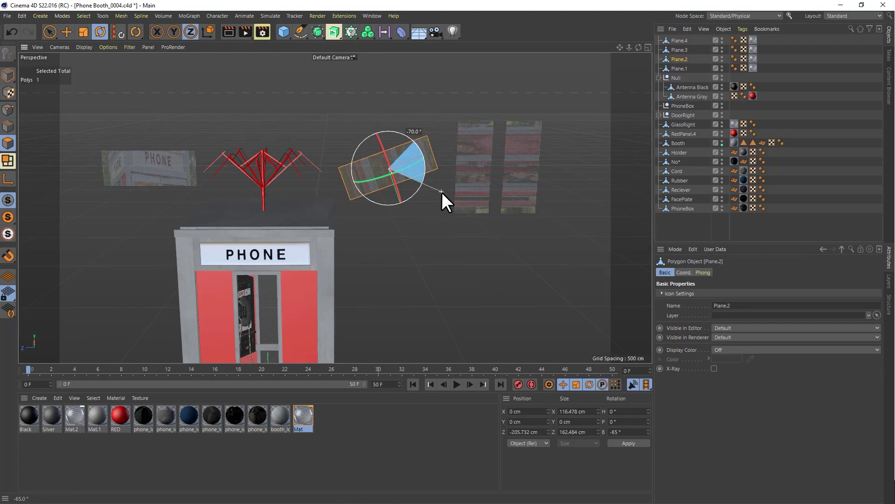
{"action": "left_click", "coordinate": [679, 40]}
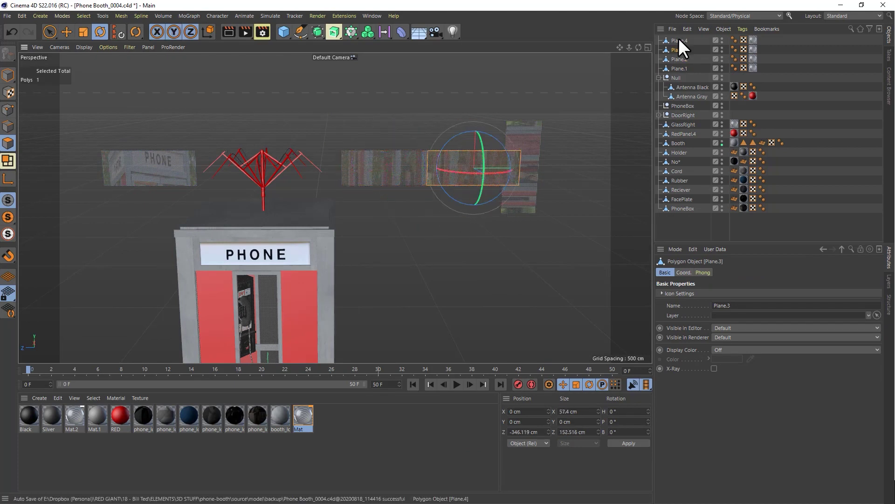
{"action": "left_click", "coordinate": [679, 68], "text": "shift"}
{"action": "left_click", "coordinate": [684, 273]}
{"action": "key", "text": "Return"}
{"action": "key", "text": "e"}
- Center each card's axis on itself with Mesh > Axis Center
{"action": "left_click", "coordinate": [201, 166]}
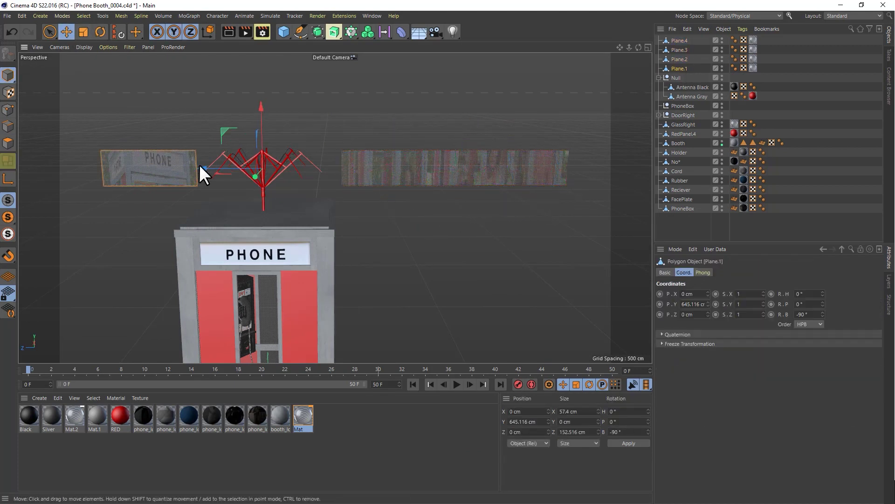
{"action": "key", "text": "ctrl+z"}
{"action": "left_click", "coordinate": [121, 16]}
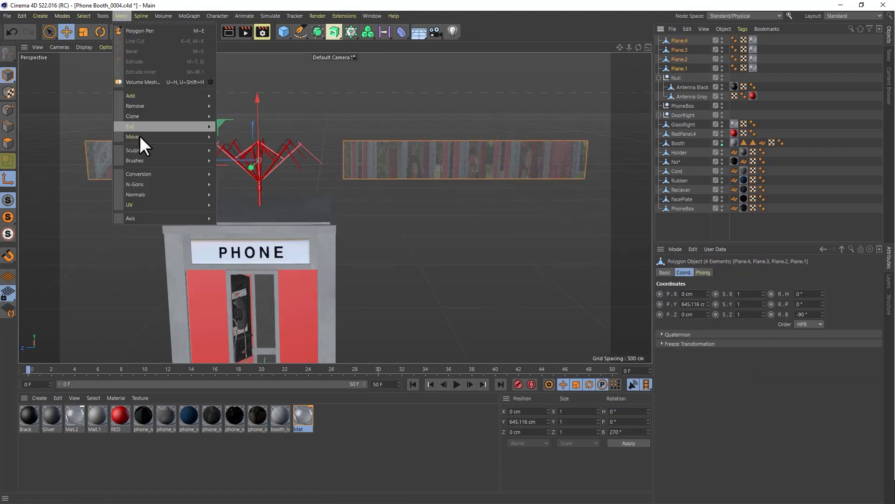
{"action": "left_click", "coordinate": [228, 125]}
{"action": "left_click", "coordinate": [235, 292]}
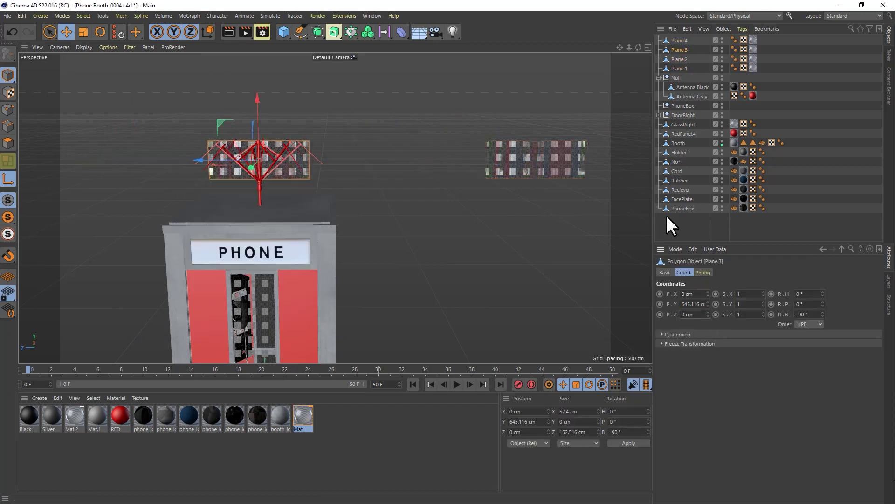
- Rotate Plane.3 by 90 degrees and turn Plane.1 so the cards cross around the antenna
{"action": "left_click", "coordinate": [101, 31]}
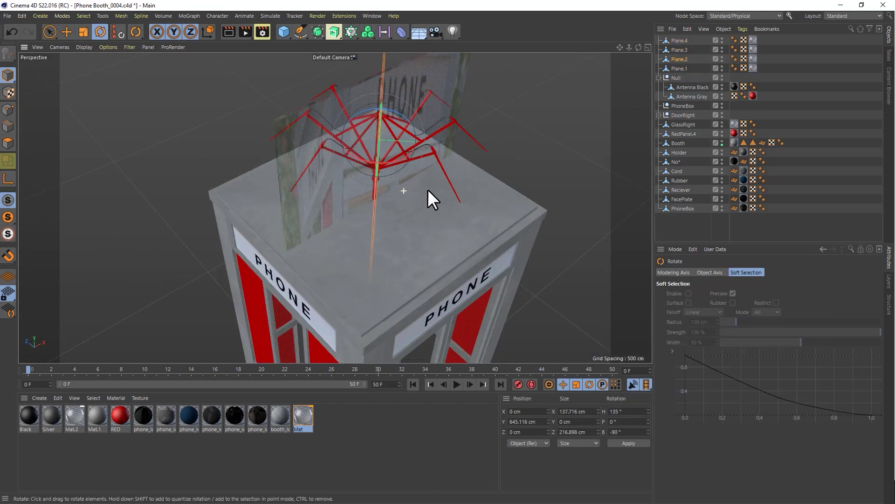
{"action": "left_click_drag", "start_coordinate": [429, 194], "coordinate": [411, 189]}
{"action": "left_click", "coordinate": [679, 68]}
{"action": "left_click_drag", "start_coordinate": [354, 212], "coordinate": [330, 219]}
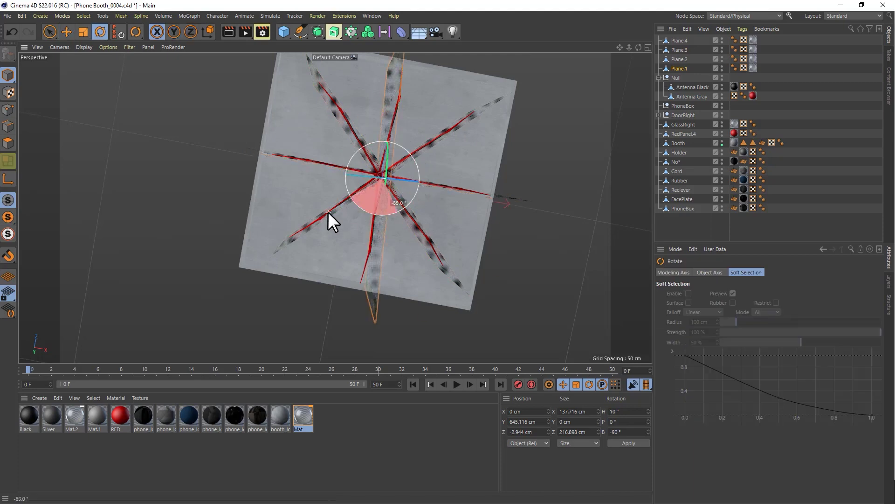
{"action": "key", "text": "ctrl+shift+z"}
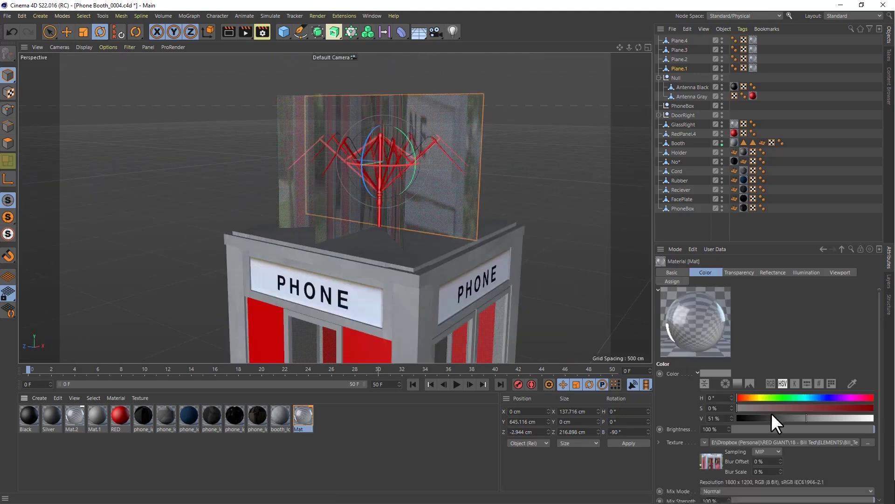
- Paste the booth image as the material texture and save booth_lo_BOOTH as a preset
{"action": "left_click", "coordinate": [771, 419]}
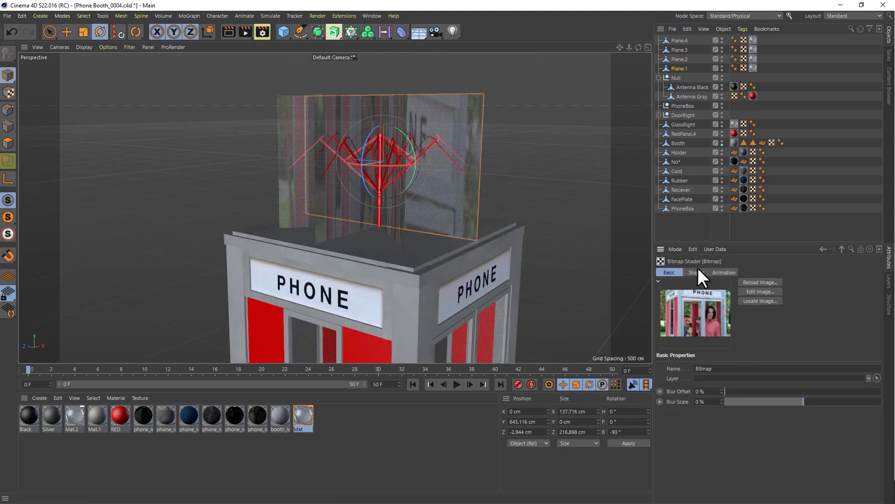
{"action": "right_click", "coordinate": [778, 374]}
{"action": "left_click", "coordinate": [786, 397]}
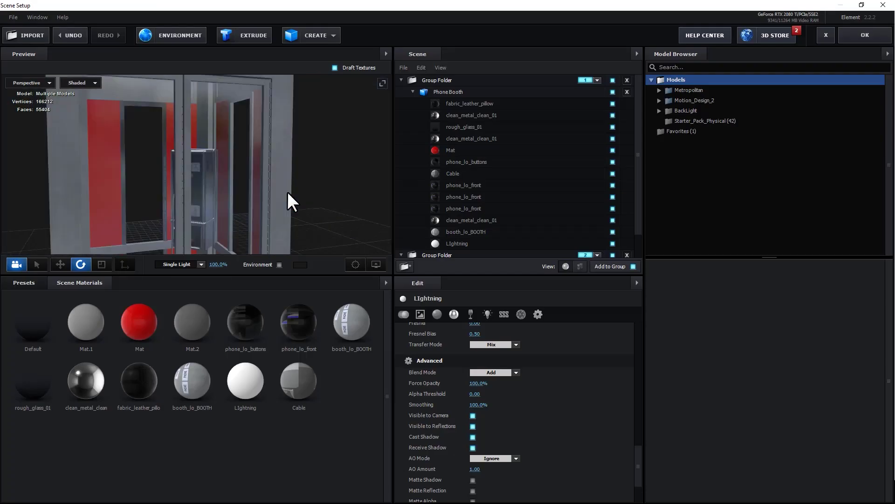
{"action": "left_click_drag", "start_coordinate": [198, 381], "coordinate": [137, 331]}
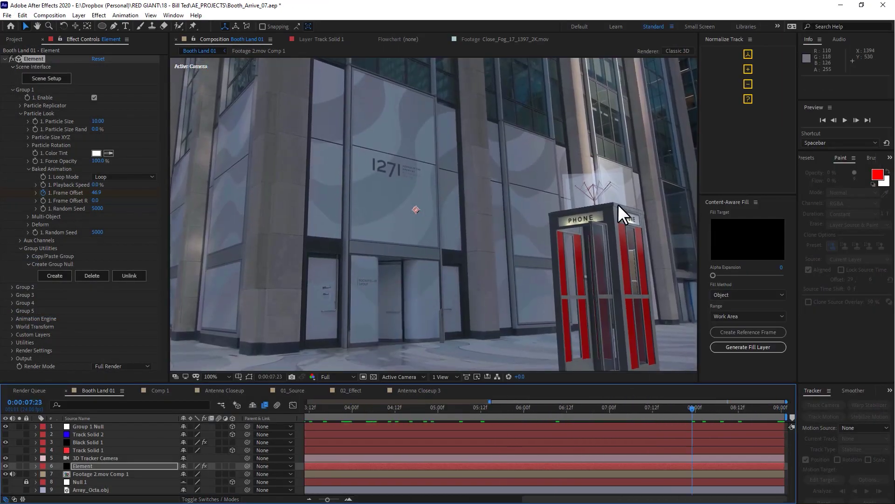
{"action": "key", "text": "ctrl+n"}
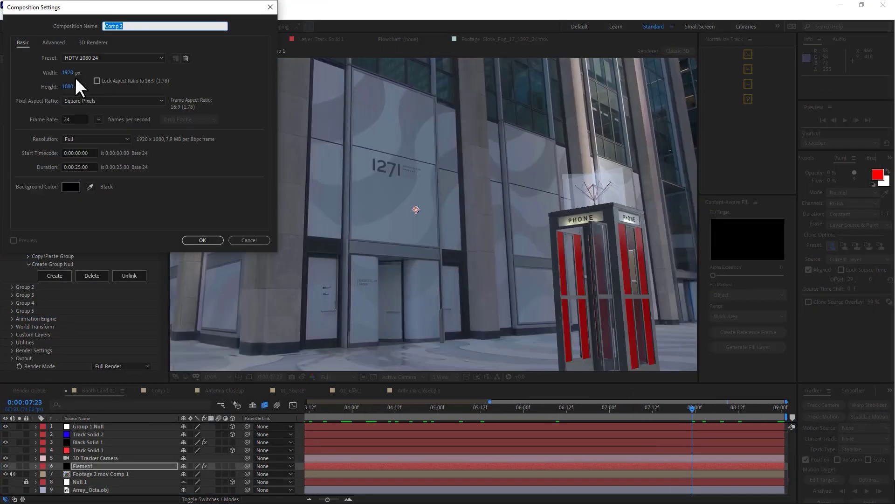
- Set the new composition to 960 × 540
{"action": "left_click", "coordinate": [70, 73]}
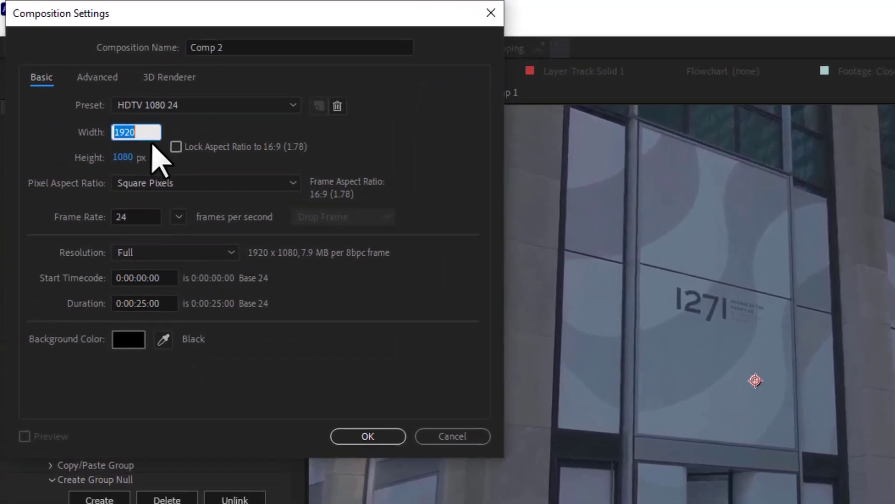
{"action": "type", "text": "960"}
{"action": "key", "text": "Tab"}
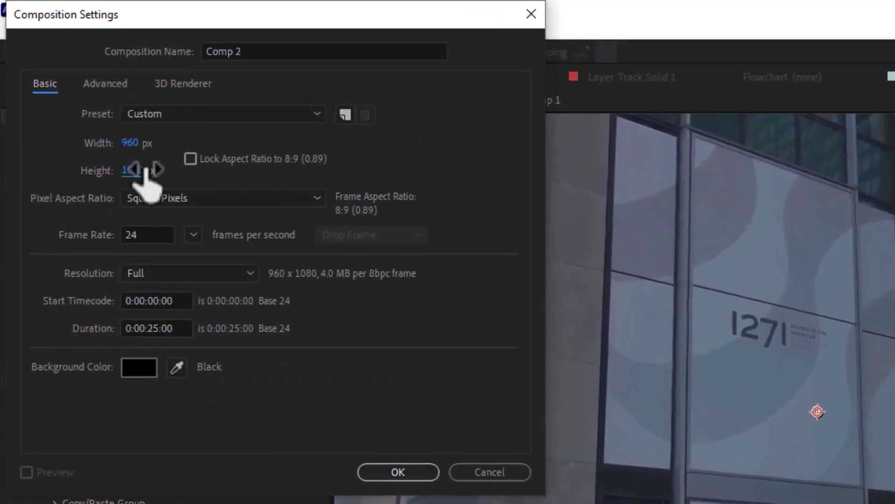
{"action": "type", "text": "540"}
{"action": "key", "text": "Return"}
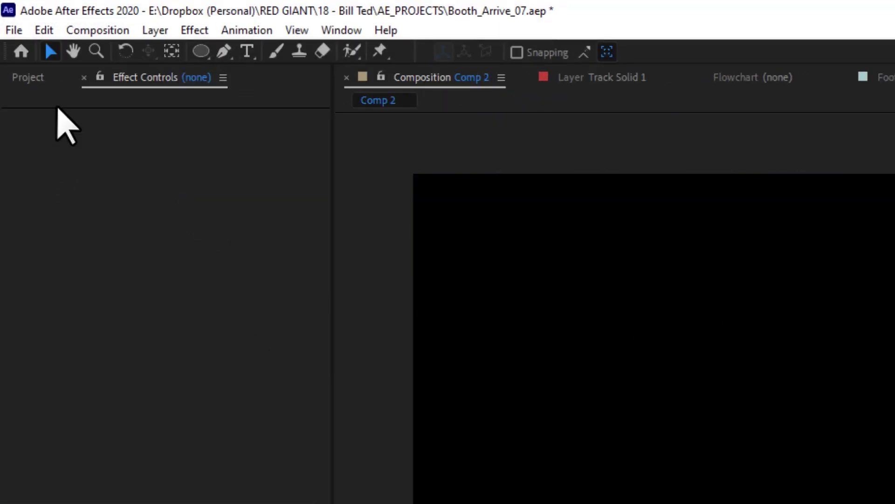
- Import Antenna Ref.png and place it centred in Comp 2
{"action": "key", "text": "ctrl+i"}
{"action": "scroll", "coordinate": [746, 303], "scroll_direction": "down", "scroll_amount": 3}
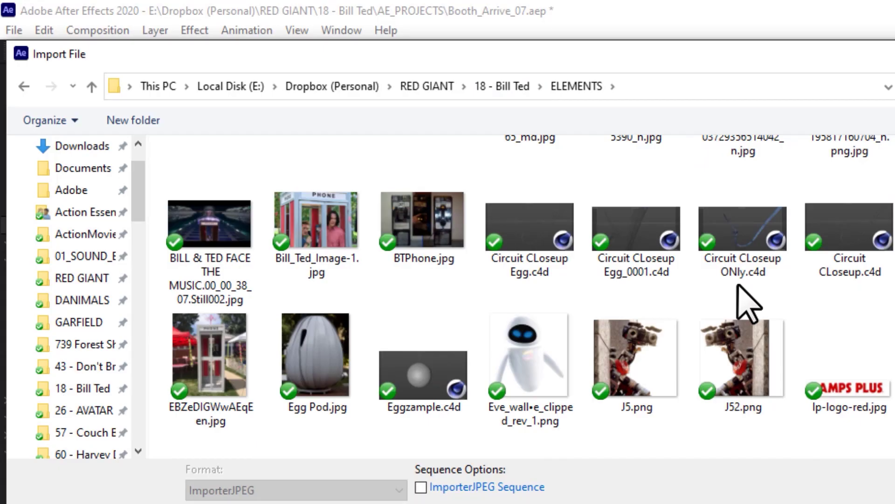
{"action": "scroll", "coordinate": [746, 299], "scroll_direction": "up", "scroll_amount": 3}
{"action": "double_click", "coordinate": [723, 173]}
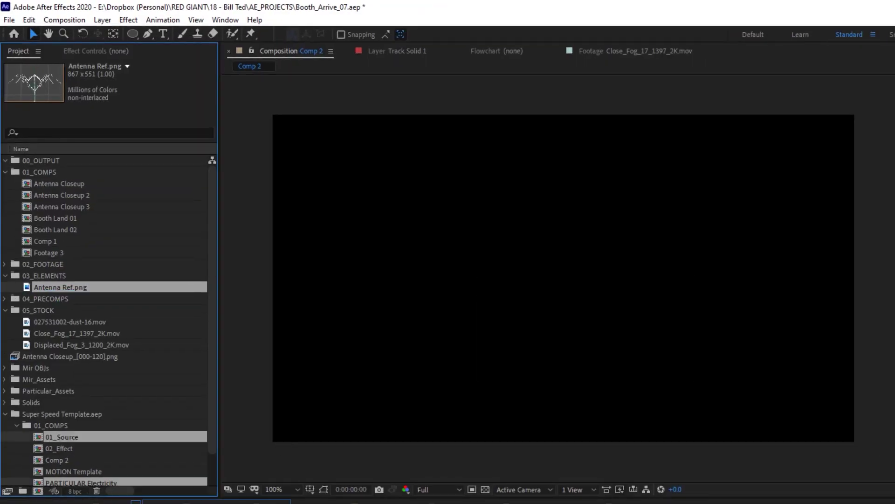
{"action": "left_click_drag", "start_coordinate": [60, 287], "coordinate": [598, 360]}
- Add a black solid with Advanced Lightning, its origin moved onto the antenna
{"action": "key", "text": "ctrl+y"}
{"action": "key", "text": "Return"}
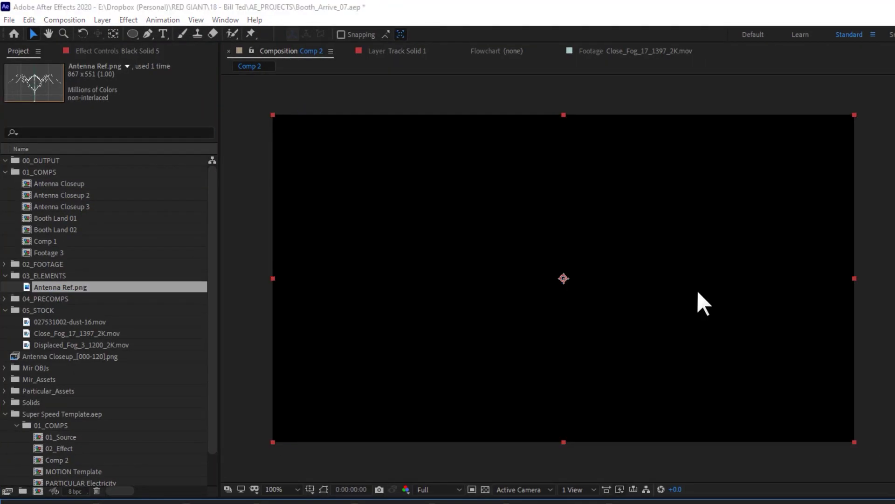
{"action": "key", "text": "ctrl+space"}
{"action": "type", "text": "adv"}
{"action": "key", "text": "Return"}
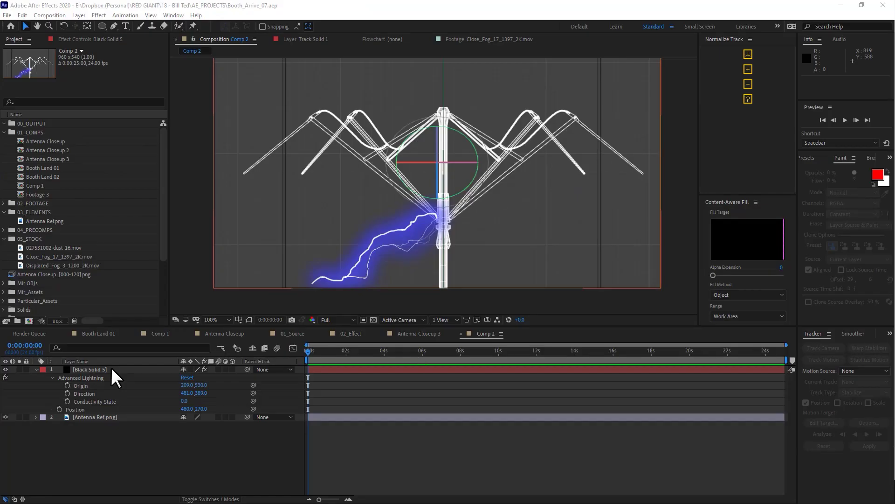
{"action": "left_click_drag", "start_coordinate": [380, 150], "coordinate": [415, 196]}
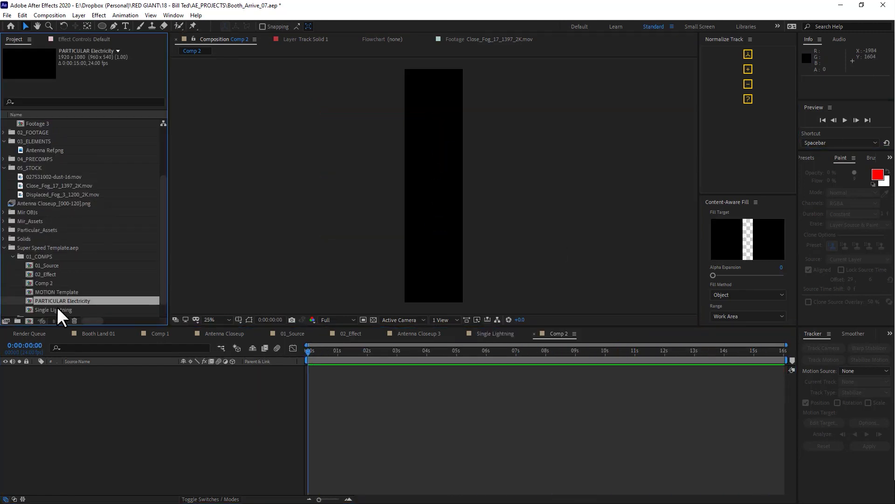
- Add Single Lightning to Comp 2, duplicate it, and stack the copies vertically
{"action": "left_click", "coordinate": [56, 309]}
{"action": "left_click_drag", "start_coordinate": [58, 319], "coordinate": [355, 196]}
{"action": "key", "text": "ctrl+d"}
{"action": "key", "text": "ctrl+d"}
{"action": "key", "text": "ctrl+d"}
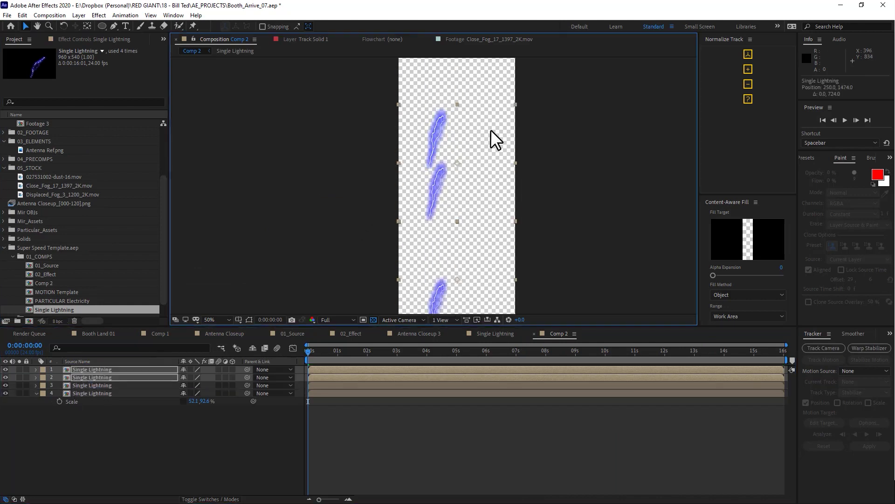
{"action": "left_click_drag", "start_coordinate": [492, 138], "coordinate": [483, 186]}
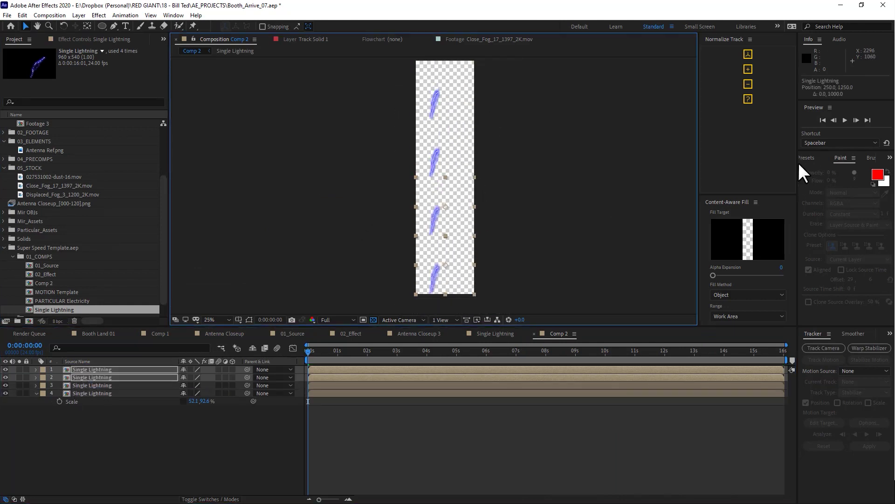
- Stagger the lightning layers so layer 2 starts at eight seconds and layer 1 near twelve
{"action": "left_click", "coordinate": [428, 350]}
{"action": "left_click", "coordinate": [326, 385]}
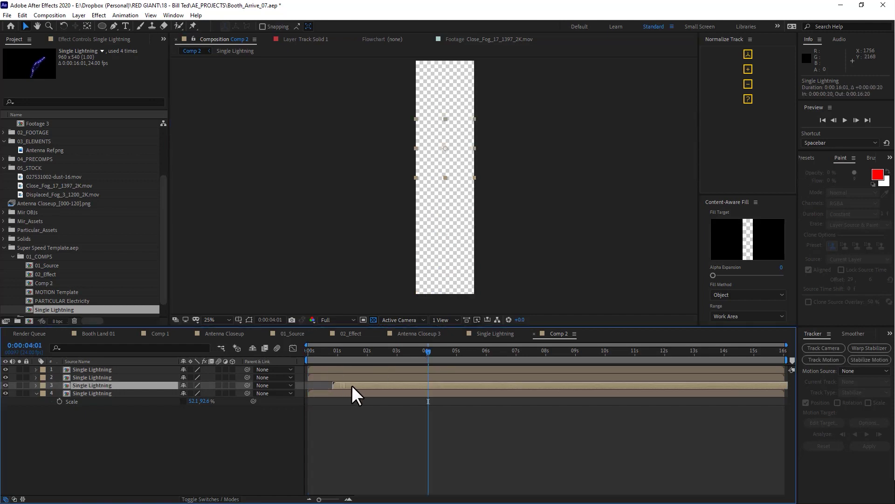
{"action": "left_click_drag", "start_coordinate": [555, 351], "coordinate": [546, 355]}
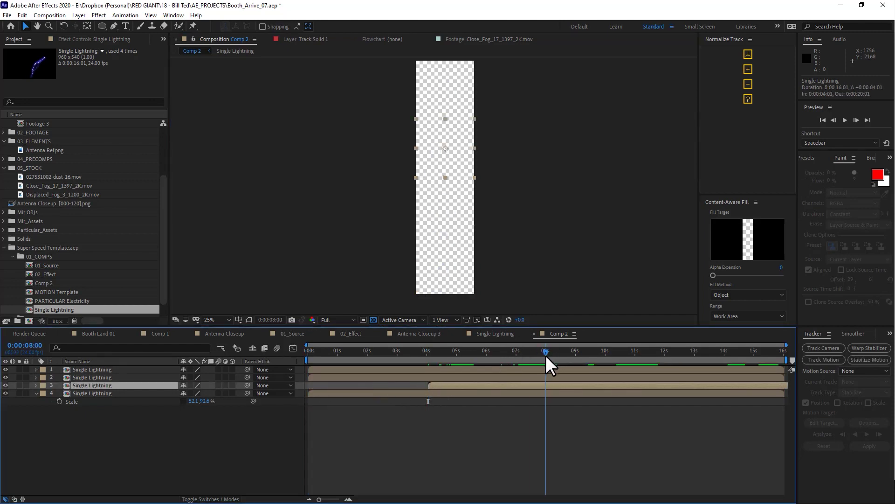
{"action": "left_click_drag", "start_coordinate": [355, 380], "coordinate": [583, 388]}
{"action": "left_click_drag", "start_coordinate": [640, 348], "coordinate": [665, 349]}
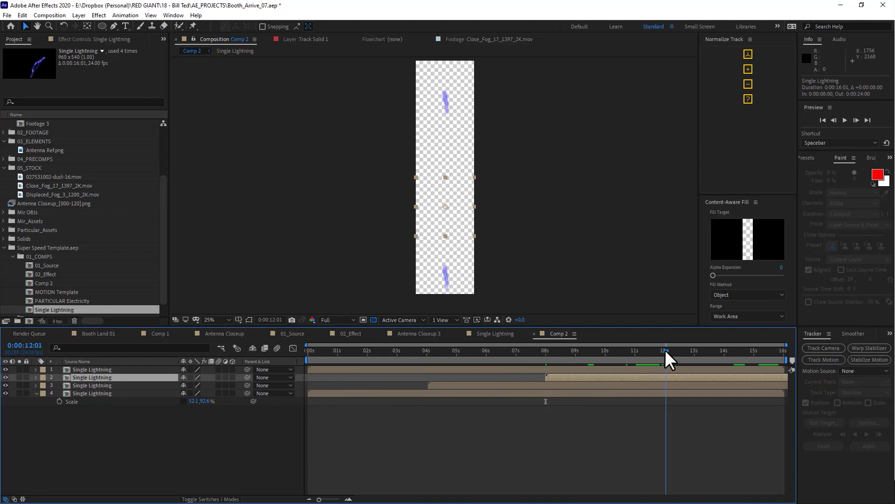
{"action": "left_click_drag", "start_coordinate": [329, 369], "coordinate": [668, 372]}
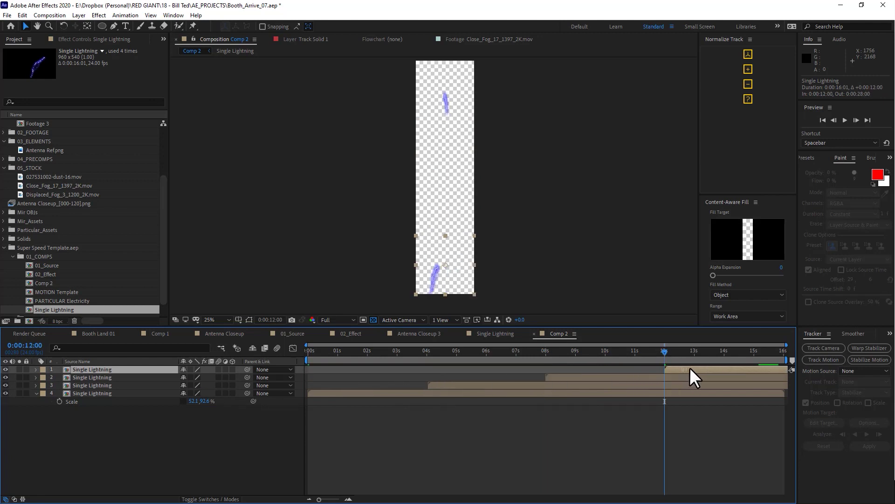
- Duplicate the three staggered bolts, shift the copies earlier, preview, then add Lightning4Tex to Booth Land 01
{"action": "left_click", "coordinate": [120, 385], "text": "shift"}
{"action": "key", "text": "ctrl+d"}
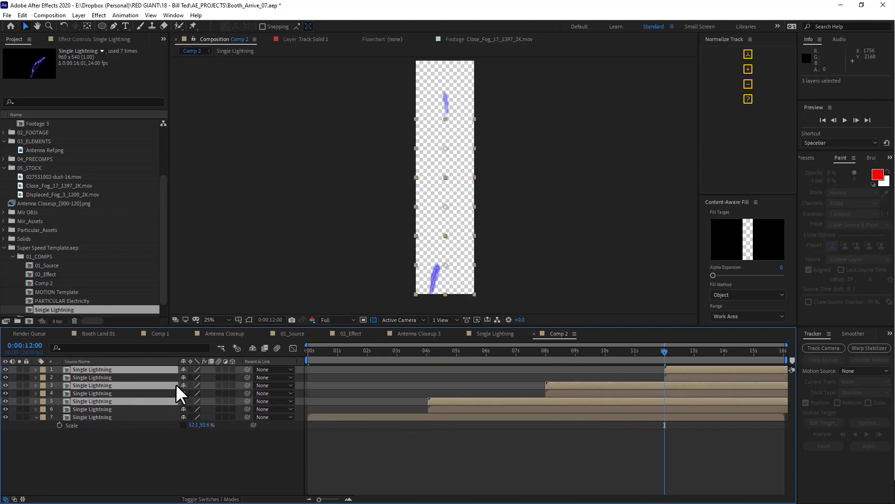
{"action": "left_click_drag", "start_coordinate": [786, 369], "coordinate": [397, 384]}
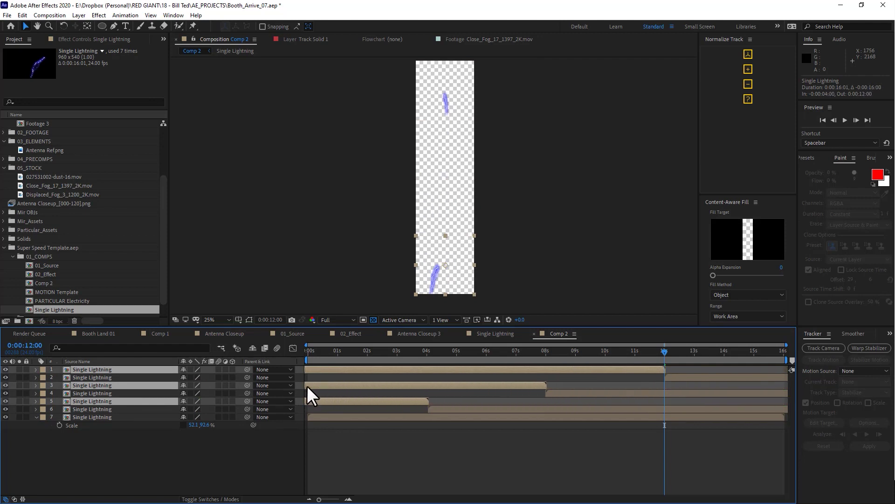
{"action": "key", "text": "Home"}
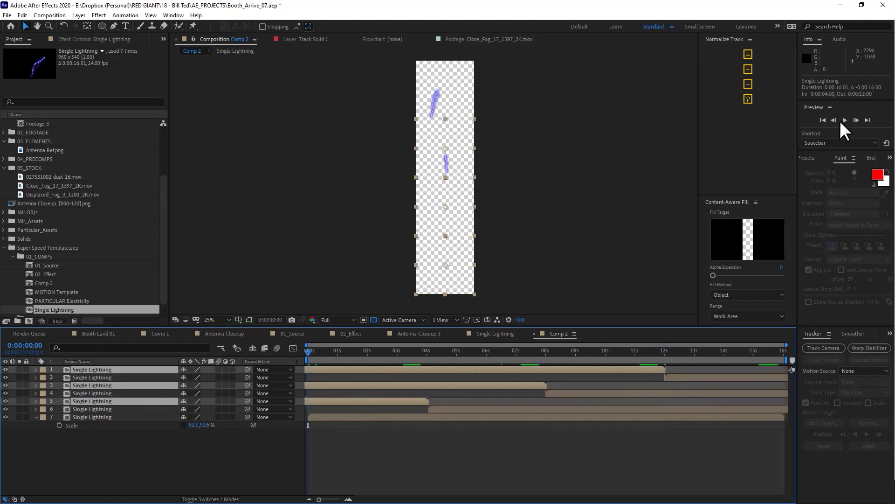
{"action": "left_click", "coordinate": [843, 121]}
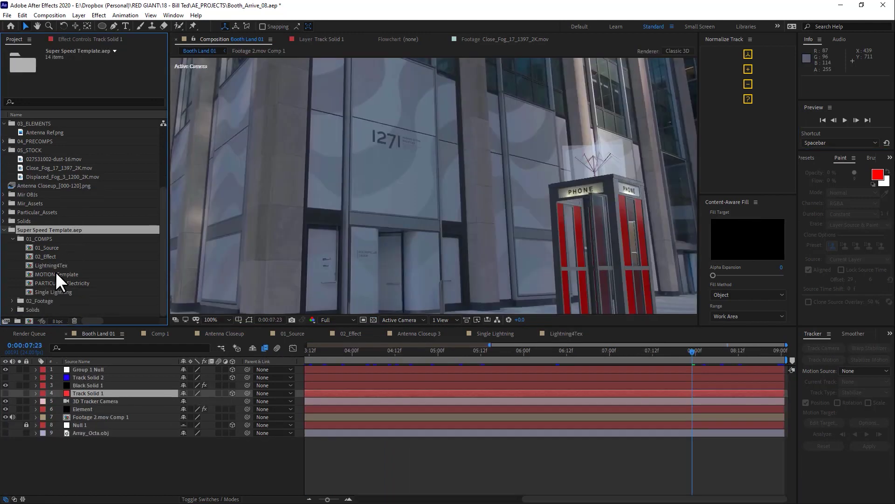
{"action": "left_click_drag", "start_coordinate": [55, 271], "coordinate": [7, 441]}
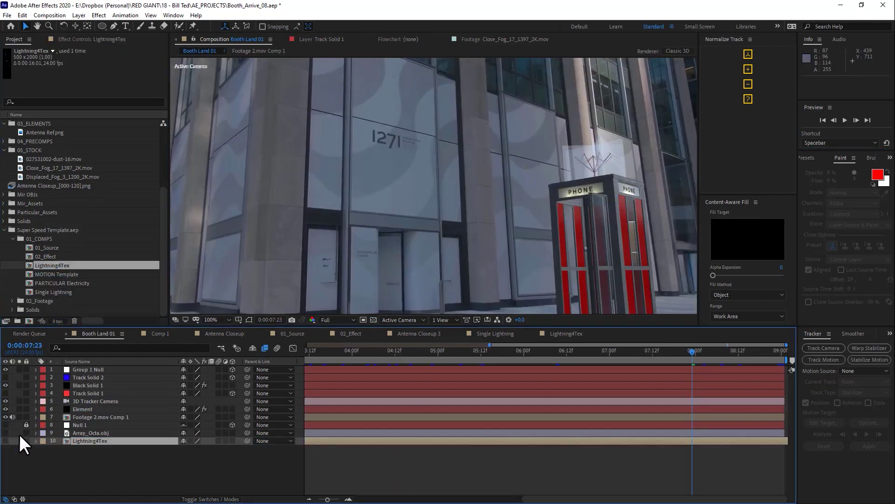
- Set the Element layer's Custom Texture Maps Layer 1 to Lightning4Tex
{"action": "left_click", "coordinate": [75, 408]}
{"action": "left_click", "coordinate": [71, 40]}
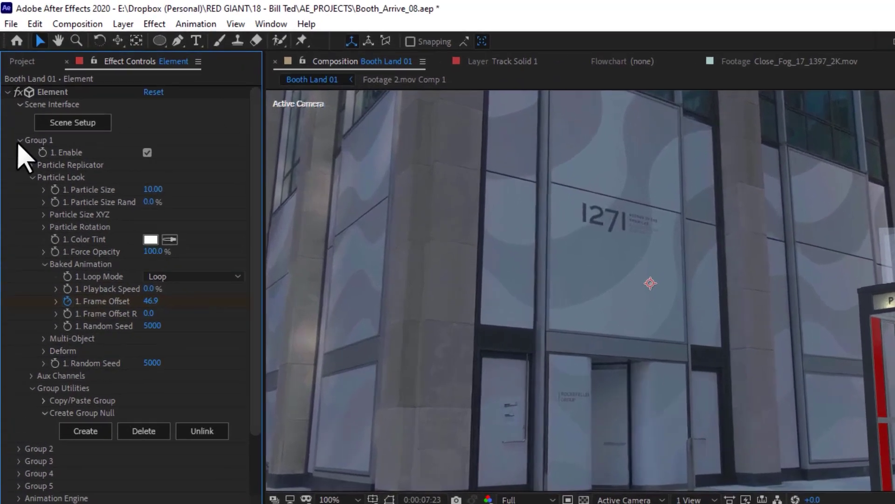
{"action": "left_click", "coordinate": [19, 141]}
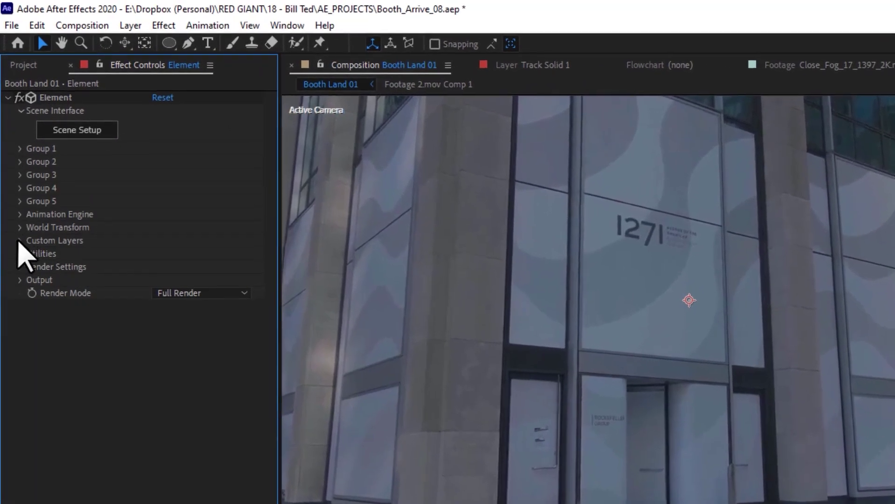
{"action": "left_click", "coordinate": [19, 240]}
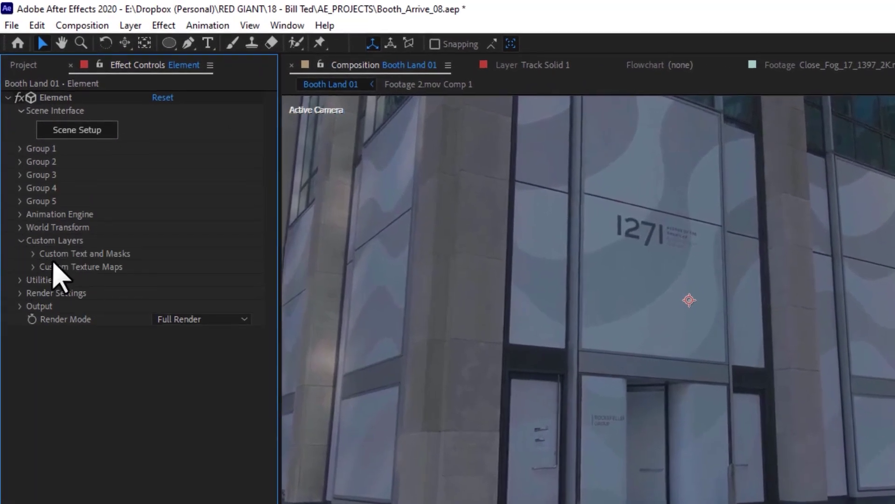
{"action": "left_click", "coordinate": [32, 266]}
{"action": "left_click", "coordinate": [194, 279]}
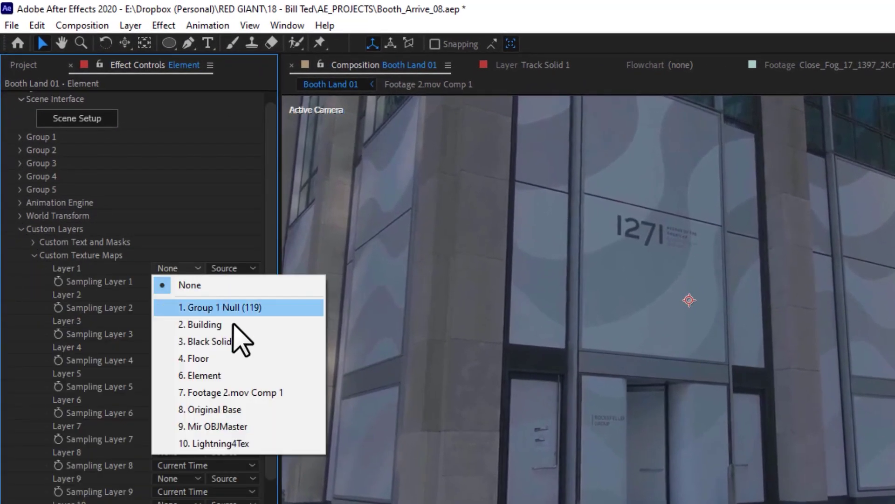
{"action": "left_click", "coordinate": [243, 443]}
- In Scene Setup, give the Lightning material Custom Layer 1 as its diffuse texture
{"action": "left_click", "coordinate": [99, 138]}
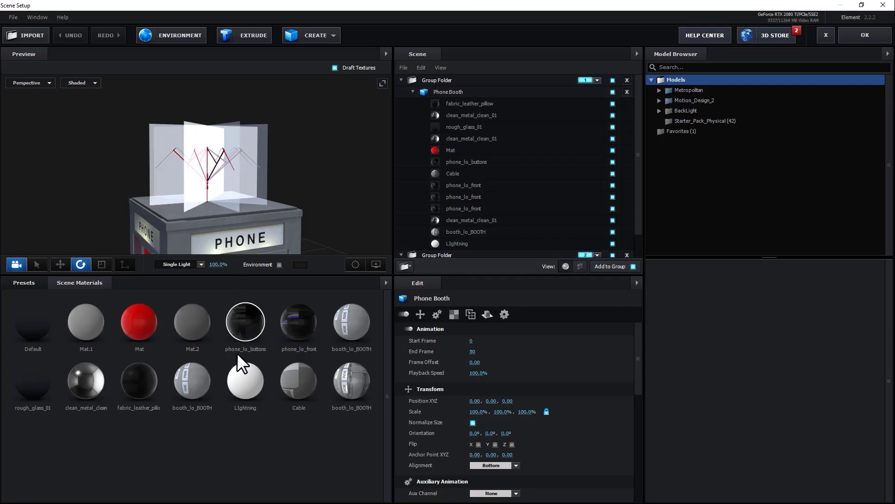
{"action": "left_click", "coordinate": [248, 391]}
{"action": "left_click", "coordinate": [480, 369]}
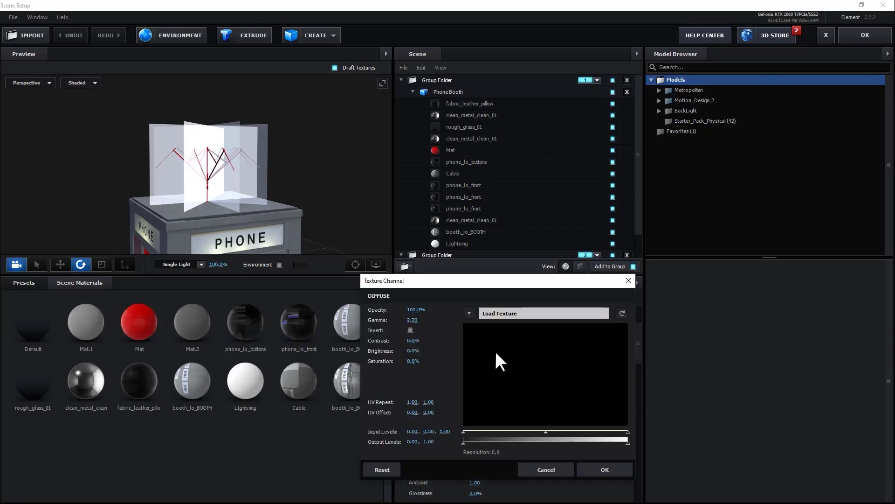
{"action": "left_click", "coordinate": [469, 313]}
{"action": "left_click", "coordinate": [472, 327]}
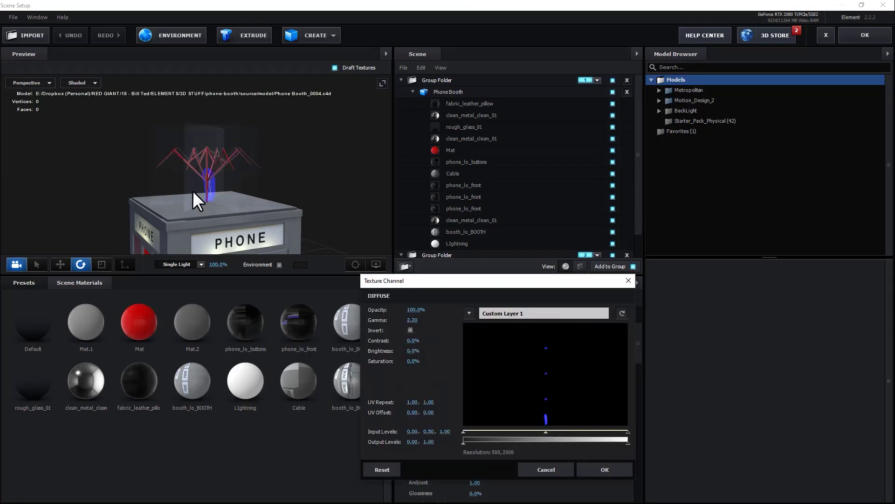
{"action": "left_click", "coordinate": [264, 194]}
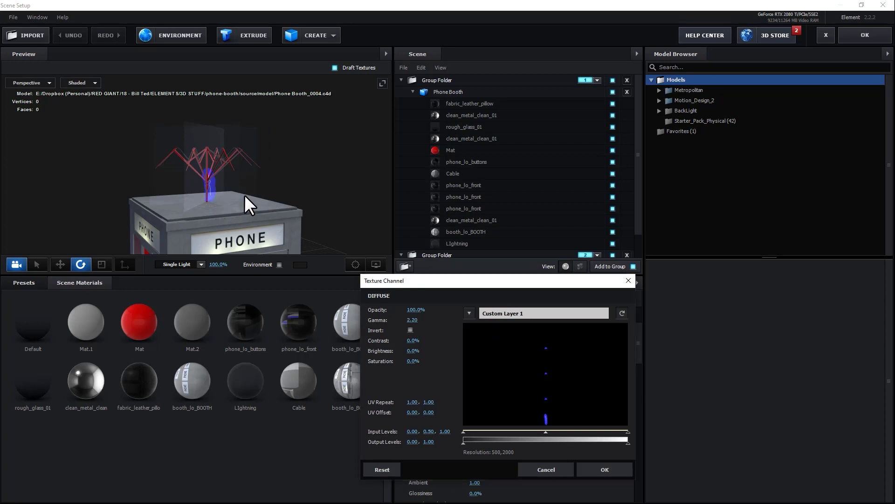
{"action": "left_click", "coordinate": [605, 470]}
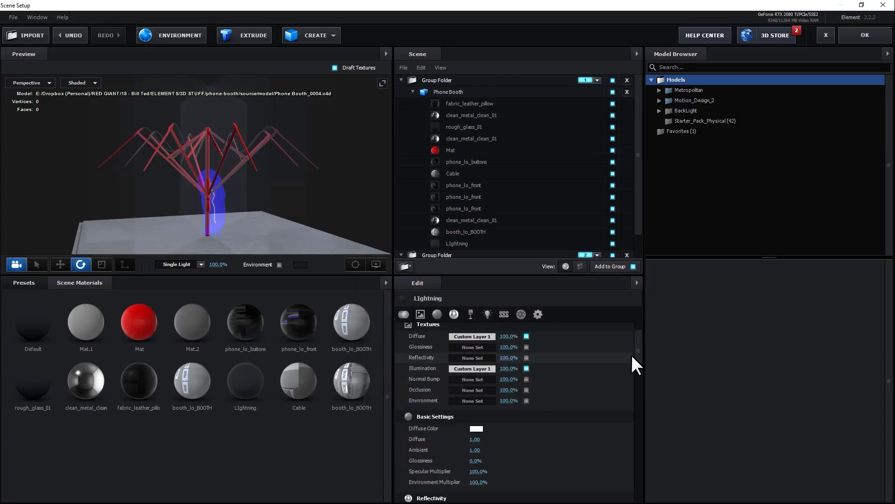
- Raise the Lightning material's alpha threshold slightly and set illumination colour to blue-violet 8372FF
{"action": "left_click_drag", "start_coordinate": [635, 358], "coordinate": [631, 420]}
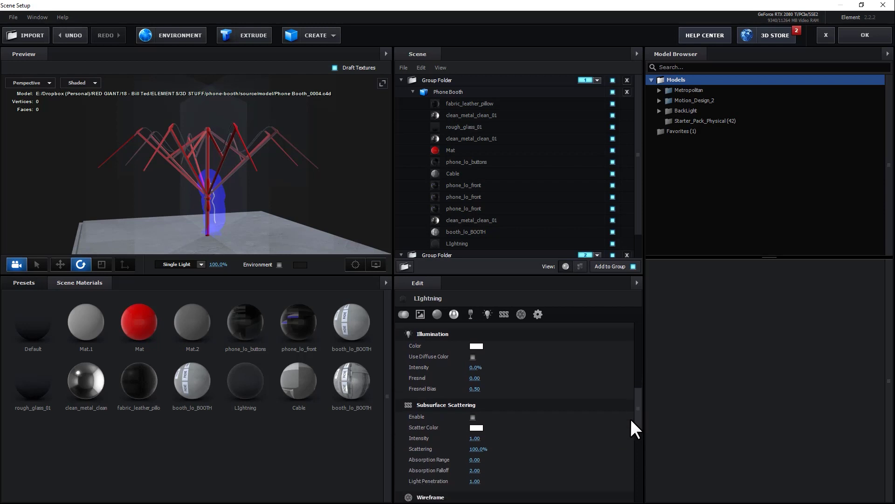
{"action": "scroll", "coordinate": [506, 437], "scroll_direction": "down", "scroll_amount": 5}
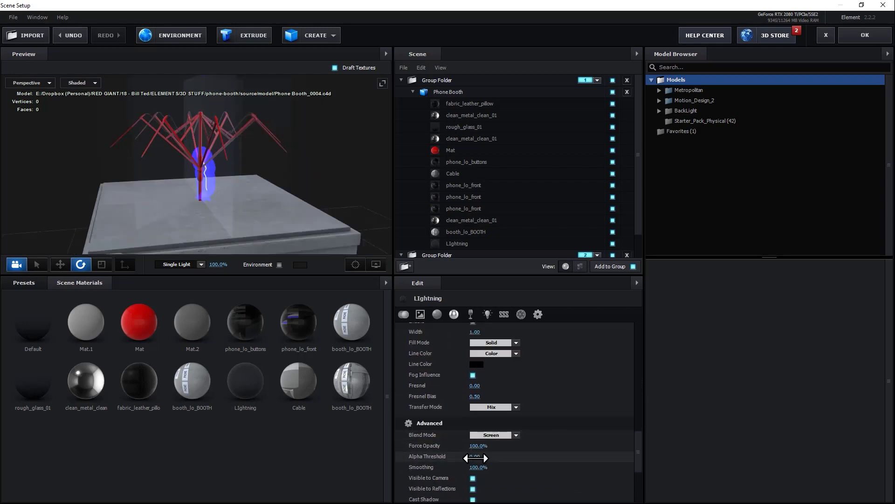
{"action": "left_click_drag", "start_coordinate": [462, 462], "coordinate": [462, 462]}
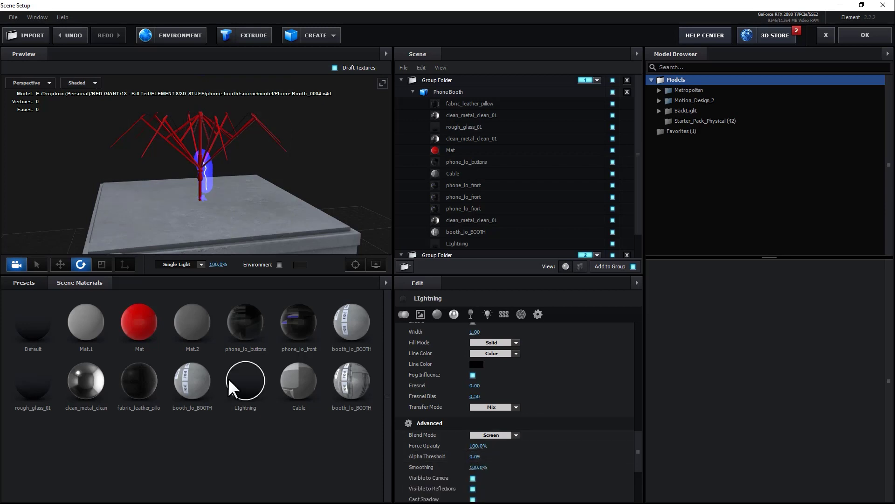
{"action": "left_click_drag", "start_coordinate": [294, 202], "coordinate": [307, 183]}
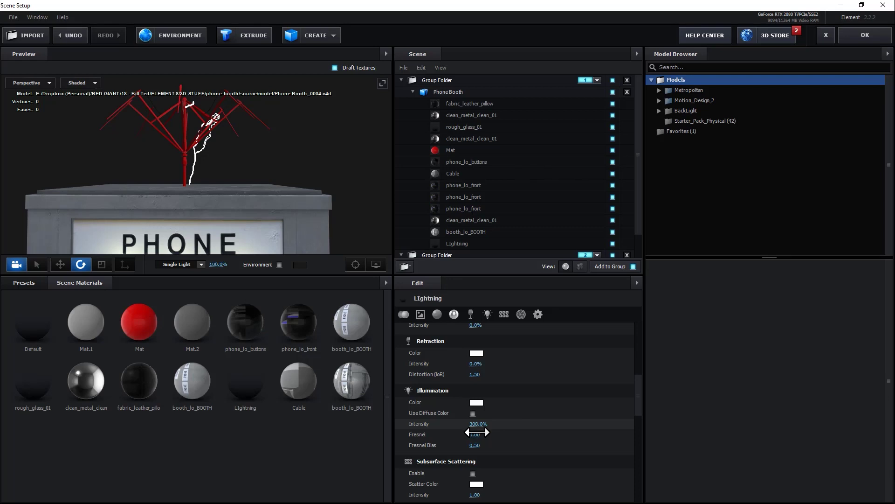
{"action": "left_click", "coordinate": [476, 402]}
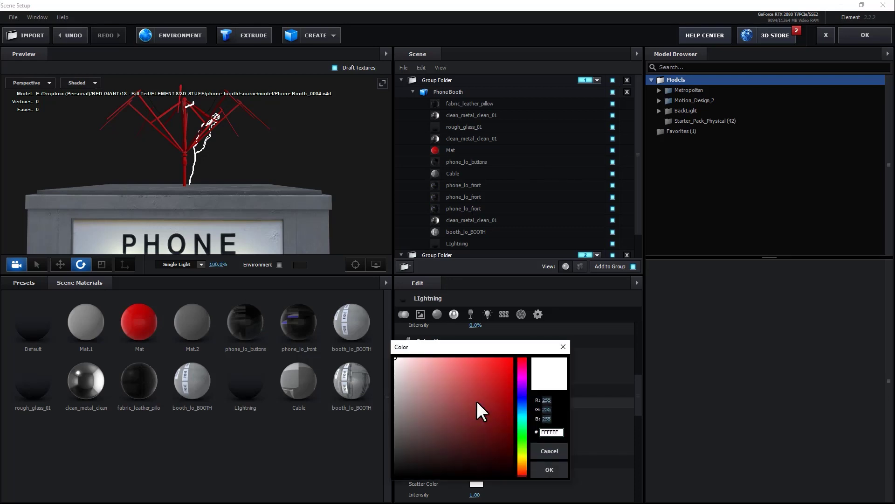
{"action": "left_click", "coordinate": [521, 393]}
{"action": "left_click_drag", "start_coordinate": [430, 376], "coordinate": [458, 350]}
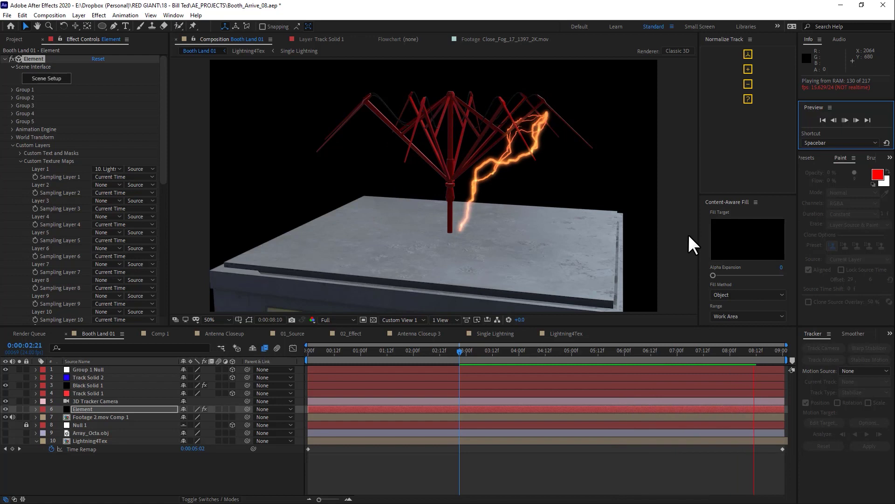
- Preview the orange antenna lightning, checking frames 05:14, 05:22 and 04:22 at 25% zoom
{"action": "key", "text": "space"}
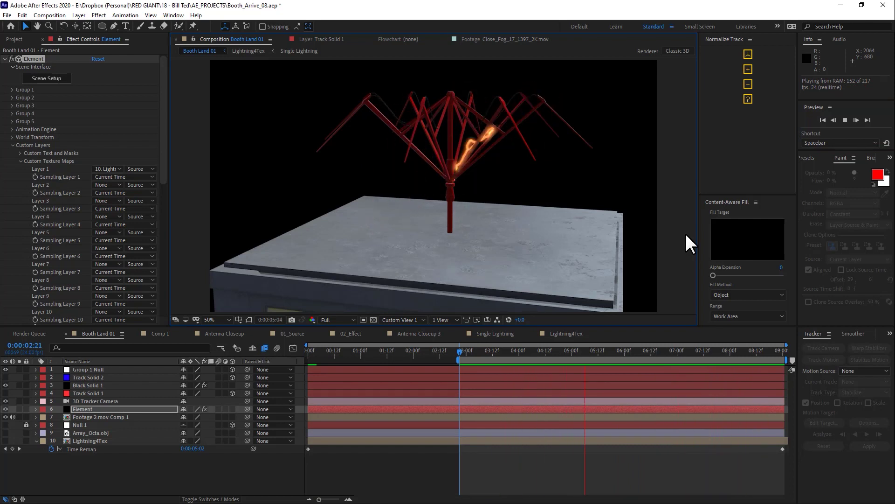
{"action": "left_click", "coordinate": [602, 352]}
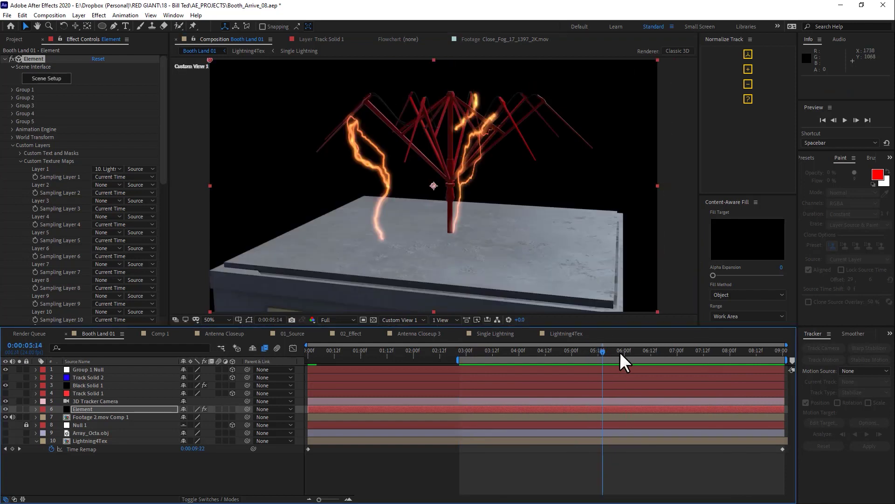
{"action": "left_click", "coordinate": [621, 354]}
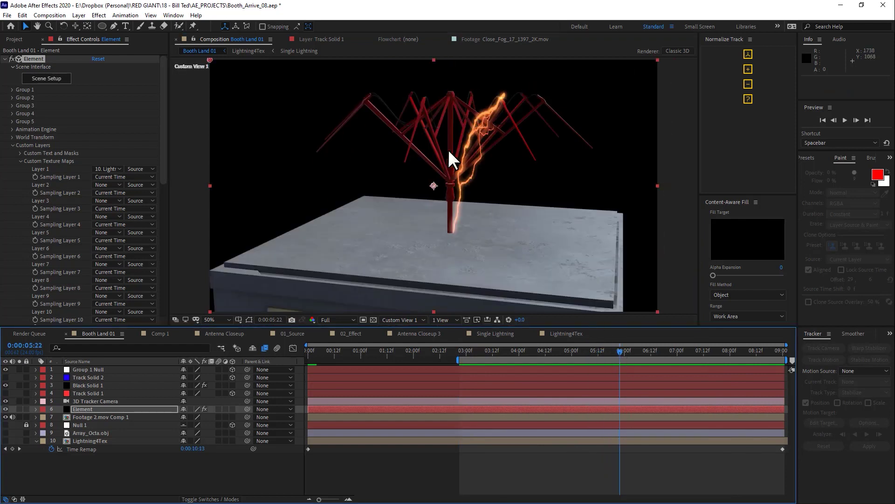
{"action": "left_click", "coordinate": [568, 353]}
{"action": "left_click_drag", "start_coordinate": [164, 188], "coordinate": [158, 304]}
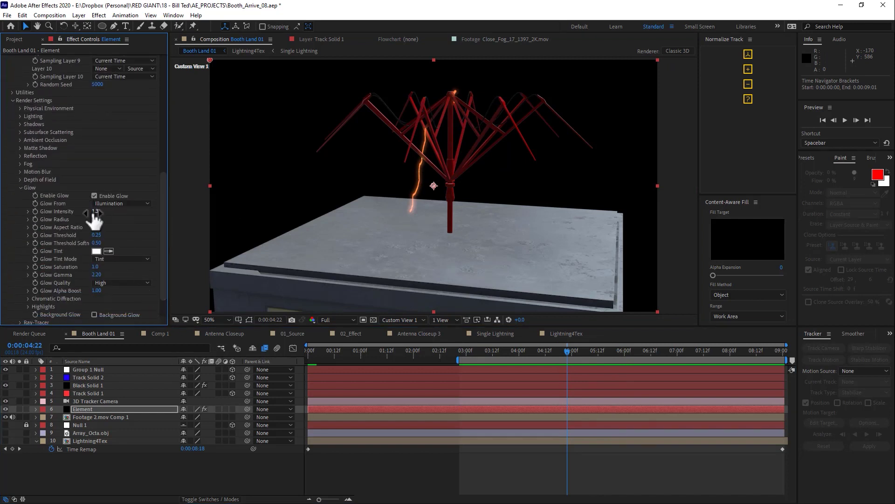
{"action": "key", "text": "comma"}
{"action": "key", "text": "comma"}
{"action": "scroll", "coordinate": [135, 126], "scroll_direction": "up", "scroll_amount": 3}
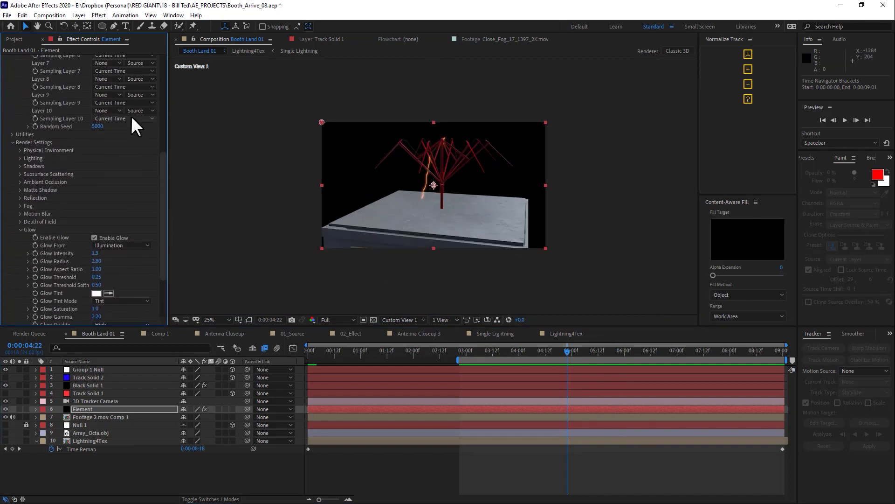
{"action": "scroll", "coordinate": [165, 61], "scroll_direction": "up", "scroll_amount": 10}
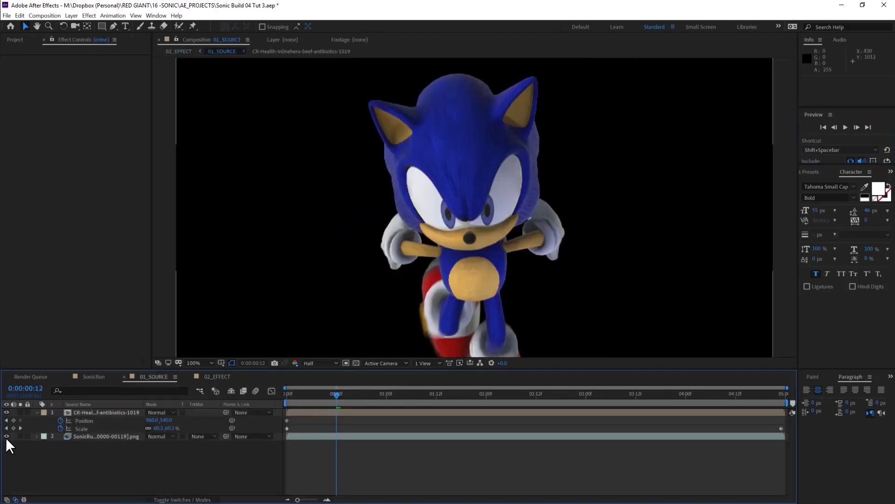
- Hide the Sonic layer to leave only the burger, then preview the 02_EFFECT comp
{"action": "left_click", "coordinate": [6, 436]}
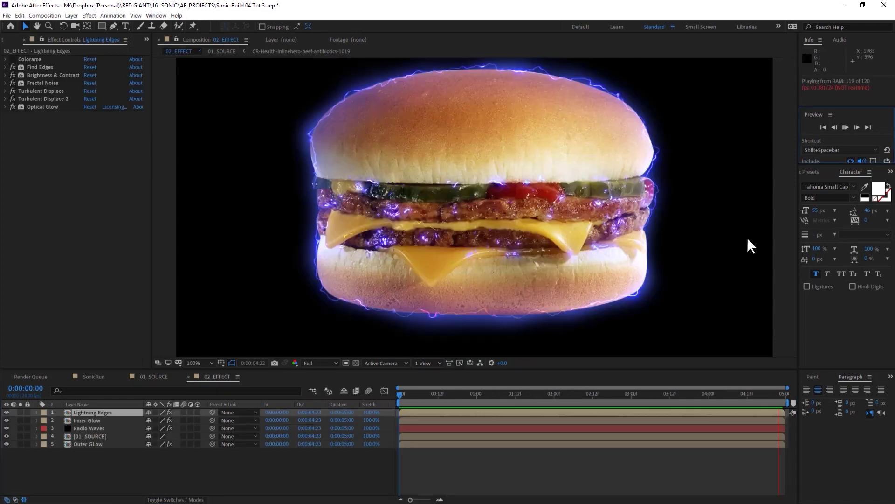
{"action": "key", "text": "space"}
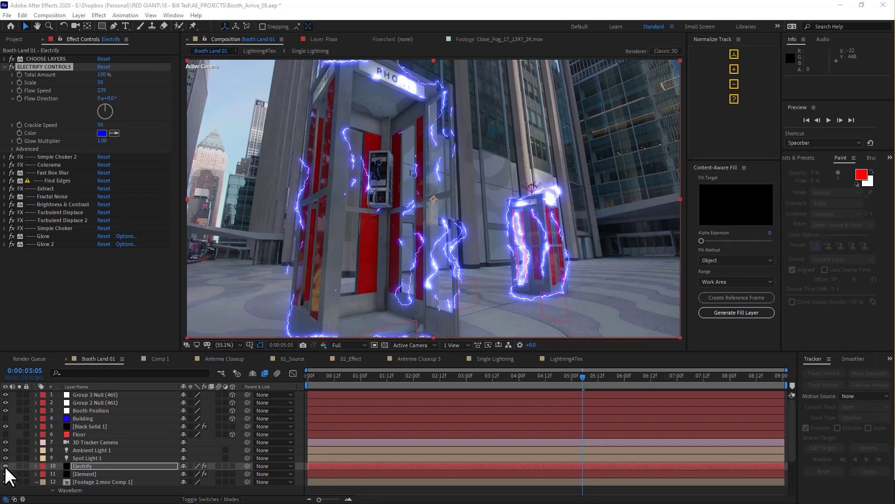
- Toggle the Electrify lightning layer's visibility off, back on, and off again
{"action": "left_click", "coordinate": [6, 465]}
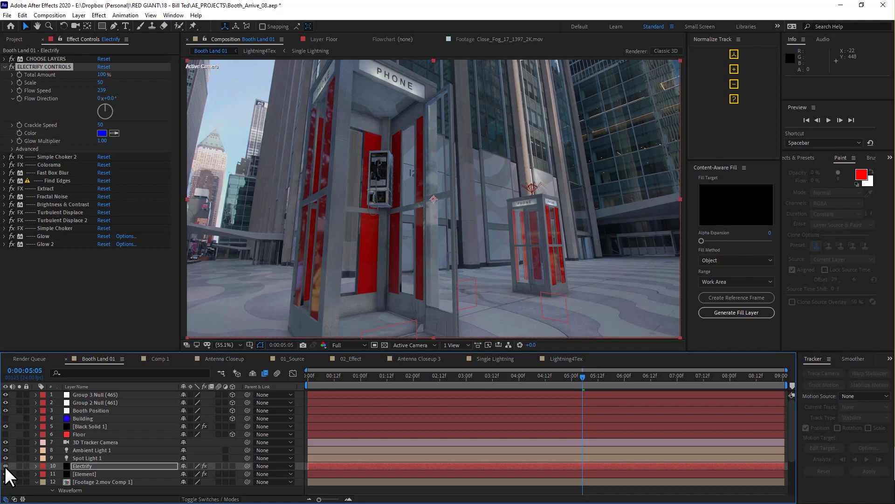
{"action": "left_click", "coordinate": [6, 466]}
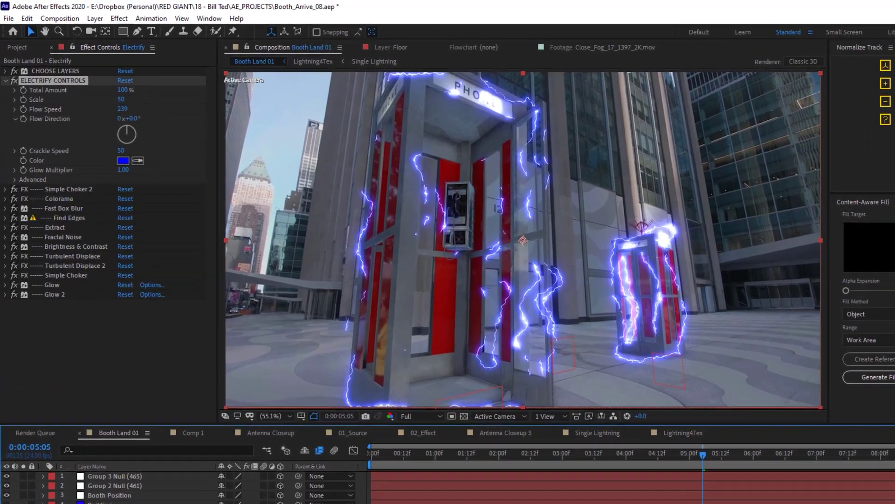
{"action": "left_click", "coordinate": [6, 466]}
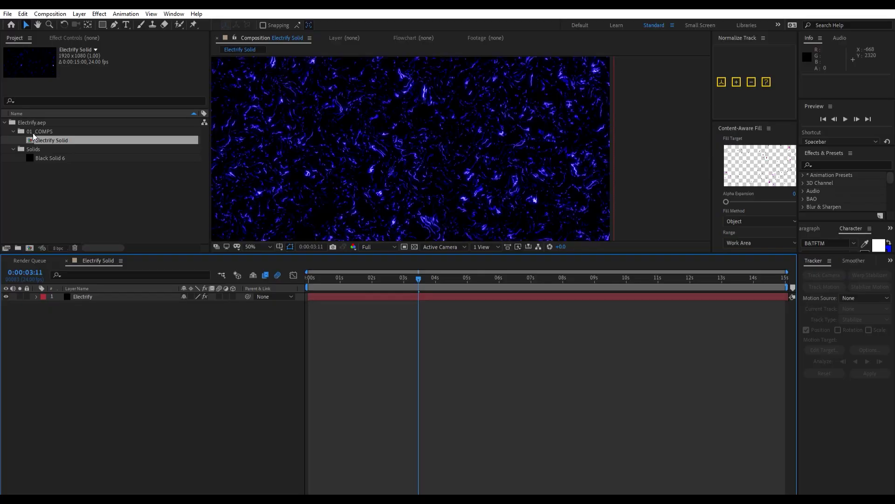
- Paste the Electrify layer into the booth comp and set all four Source Layers to 12. Element
{"action": "left_click", "coordinate": [79, 294]}
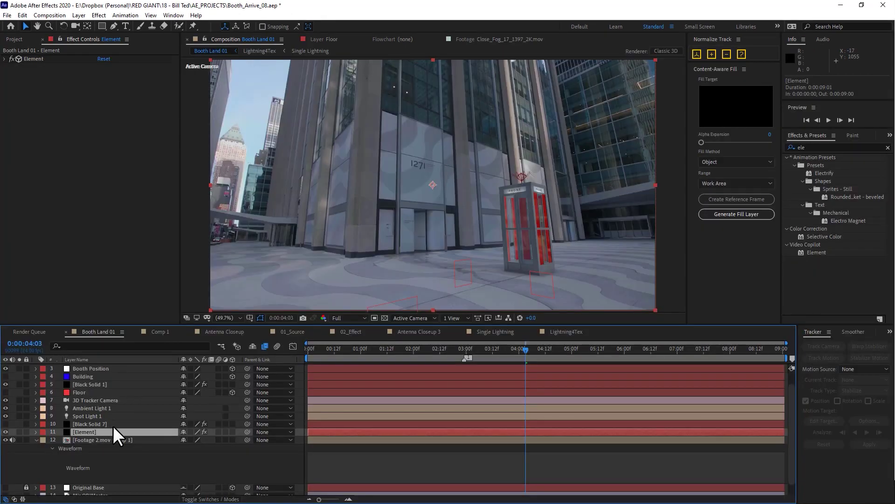
{"action": "key", "text": "ctrl+v"}
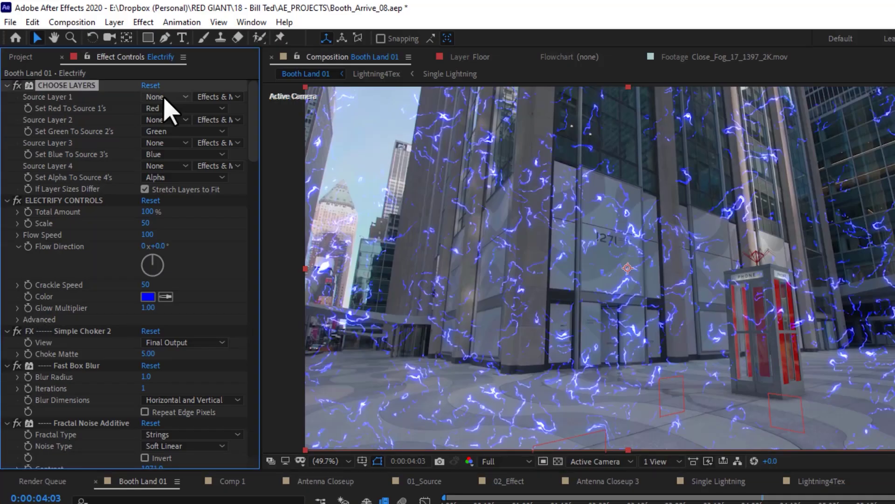
{"action": "left_click", "coordinate": [166, 97]}
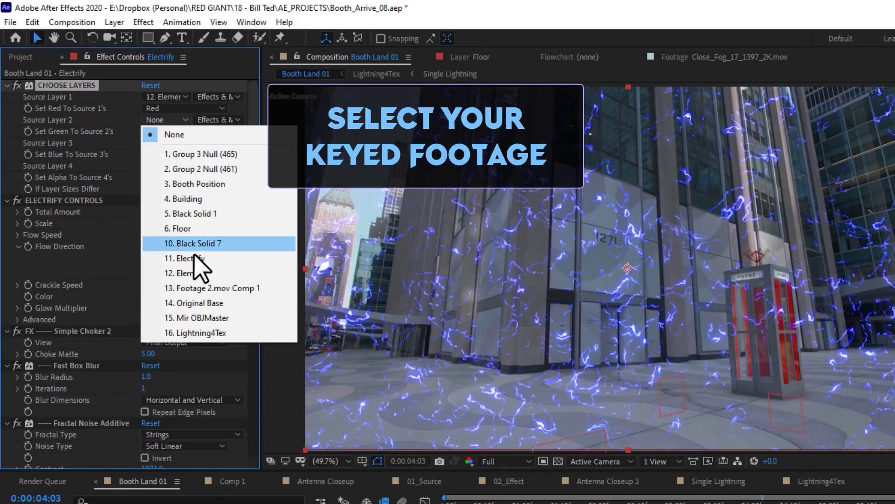
{"action": "left_click", "coordinate": [196, 273]}
{"action": "left_click", "coordinate": [165, 143]}
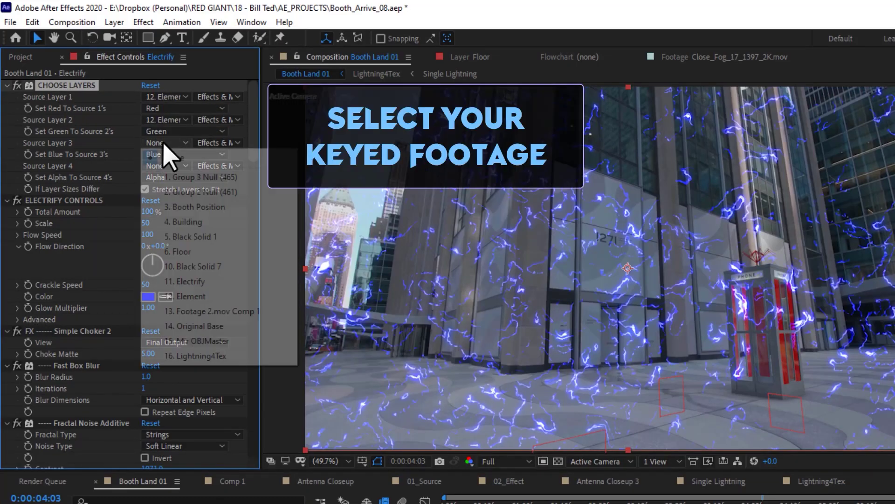
{"action": "left_click", "coordinate": [196, 297]}
{"action": "left_click", "coordinate": [166, 166]}
{"action": "left_click", "coordinate": [214, 319]}
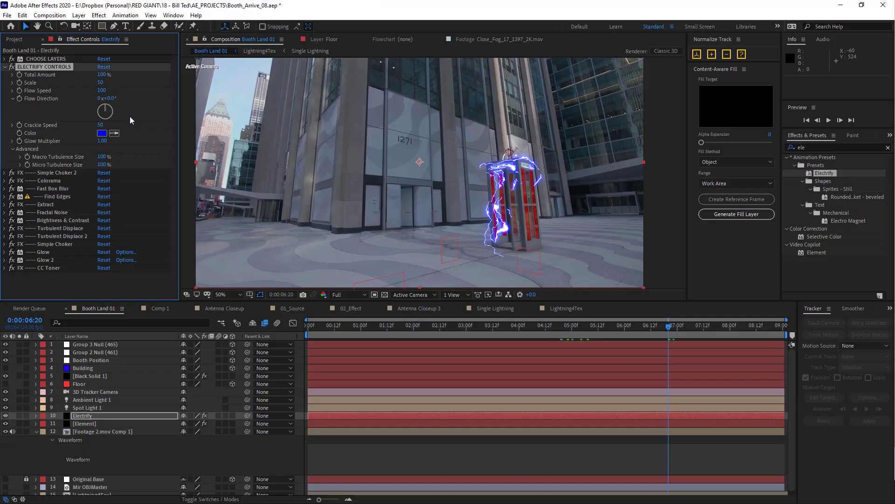
- Try a different lightning hue and adjust Macro Turbulence Size in the advanced Electrify settings
{"action": "left_click", "coordinate": [102, 134]}
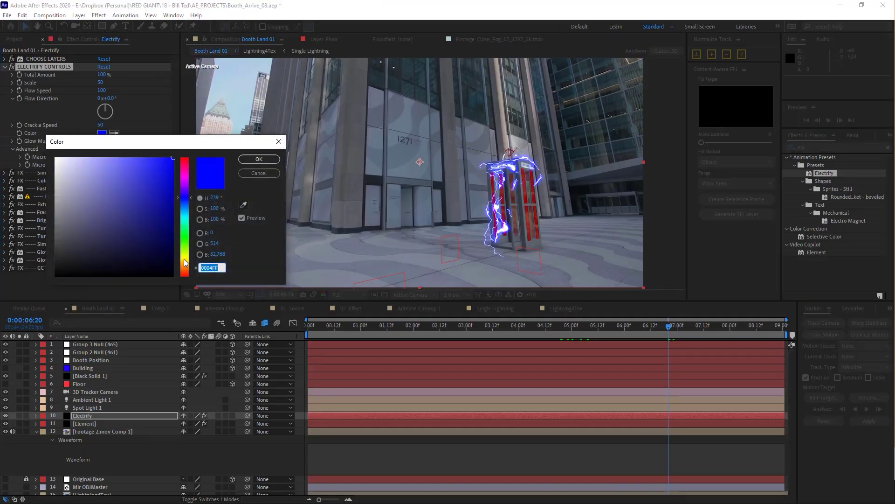
{"action": "left_click_drag", "start_coordinate": [185, 263], "coordinate": [185, 274]}
{"action": "key", "text": "Return"}
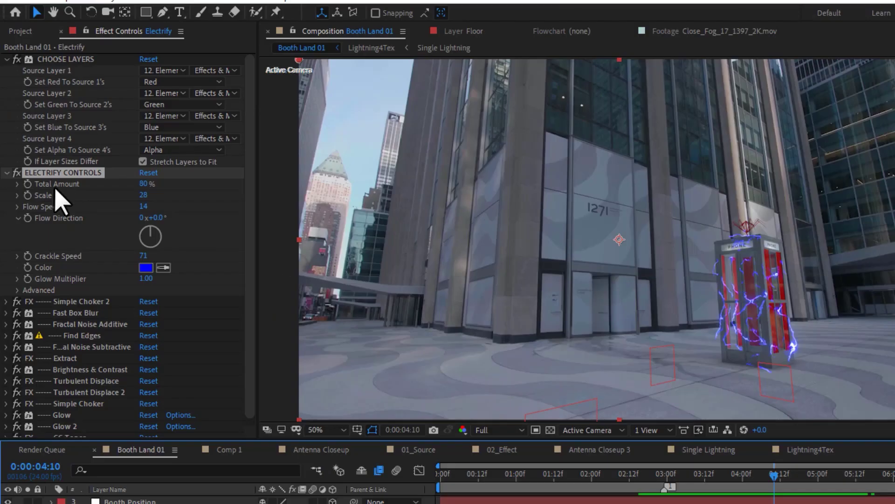
{"action": "left_click", "coordinate": [17, 290]}
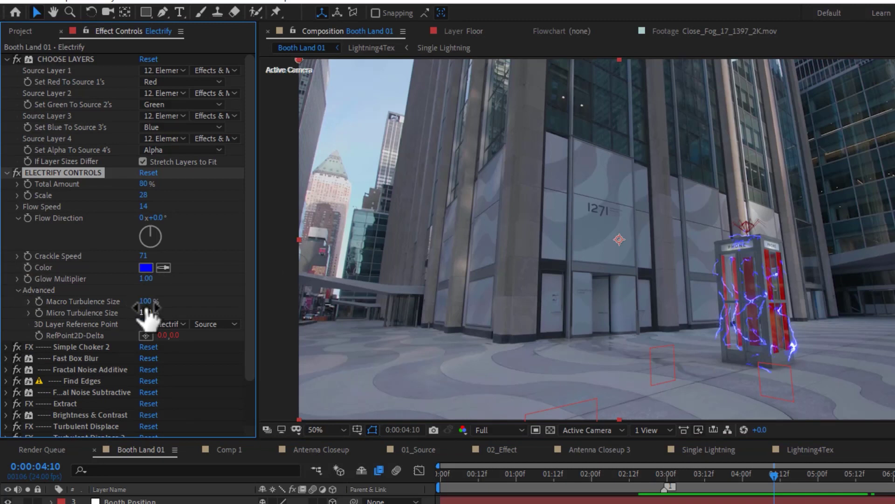
{"action": "left_click_drag", "start_coordinate": [148, 302], "coordinate": [168, 300]}
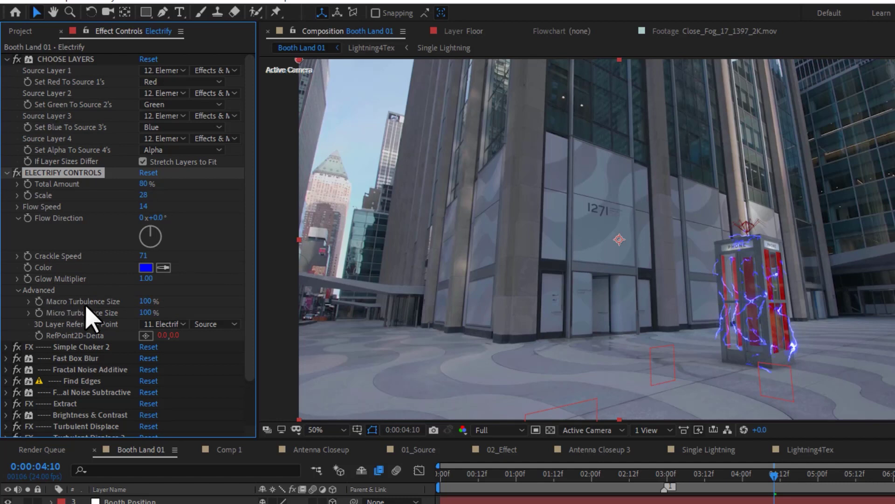
- Set Electrify's 3D Layer Reference Point to 3. Booth Position
{"action": "left_click", "coordinate": [174, 326]}
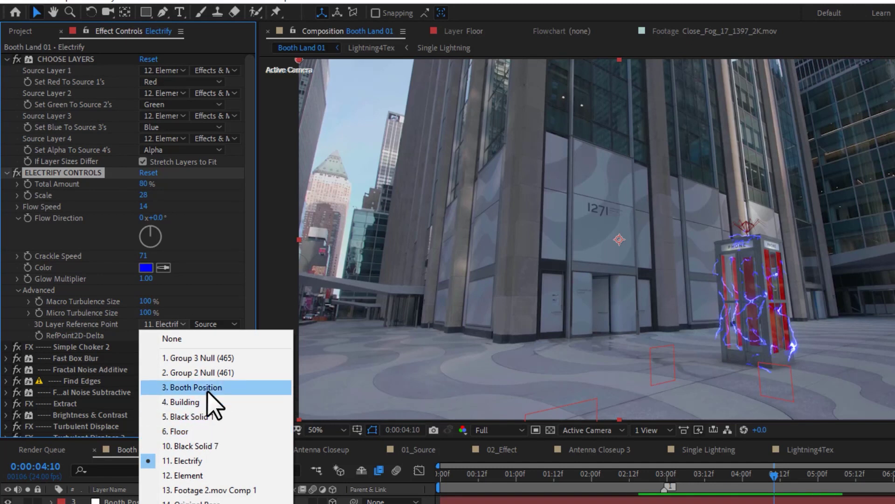
{"action": "left_click", "coordinate": [198, 372]}
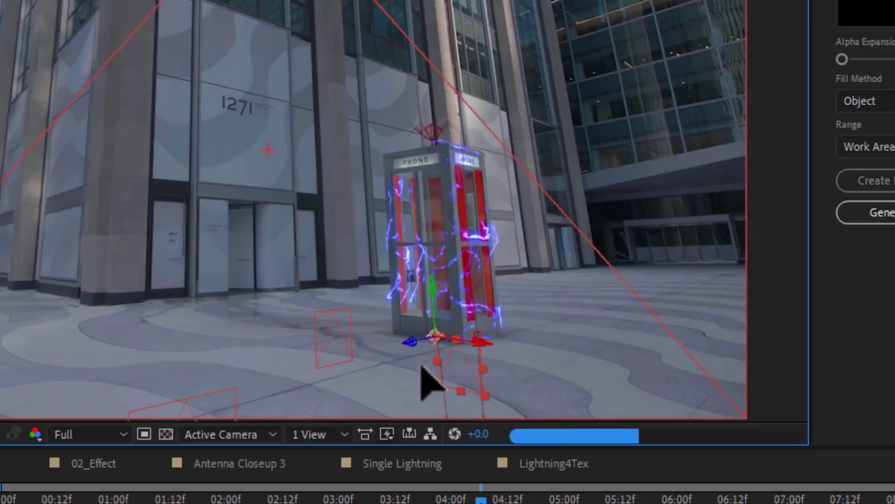
{"action": "left_click_drag", "start_coordinate": [422, 366], "coordinate": [356, 379]}
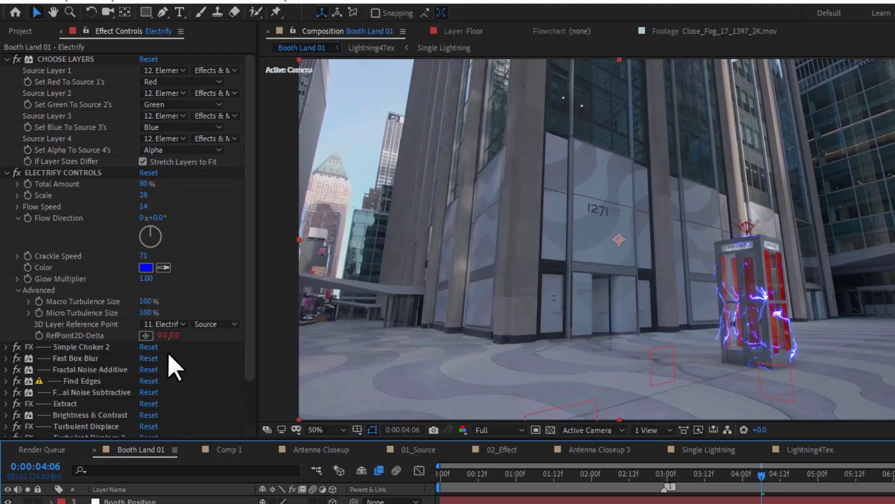
{"action": "left_click", "coordinate": [164, 324]}
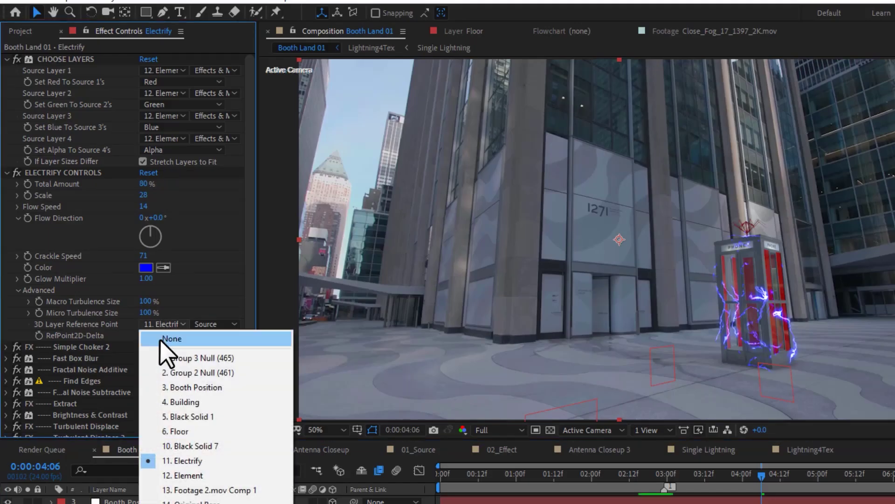
{"action": "left_click", "coordinate": [181, 389]}
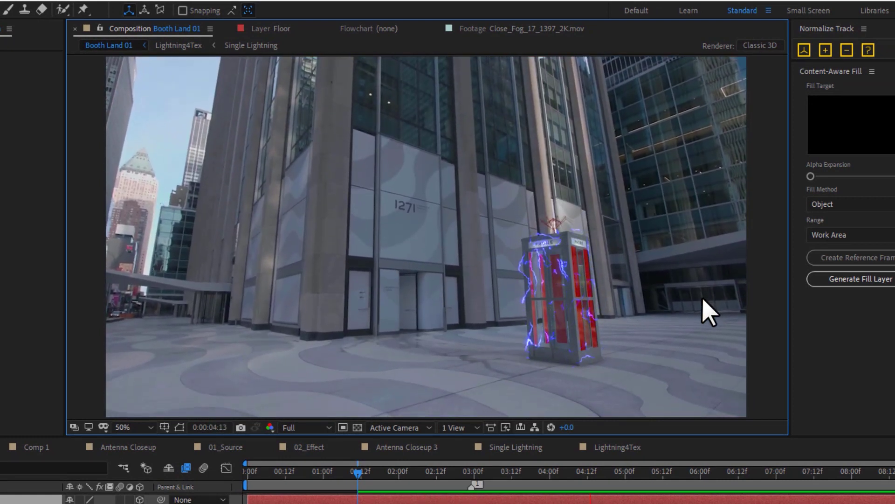
- Test the anchoring by moving the phone booth across the plaza at 0:00:04:06
{"action": "key", "text": "space"}
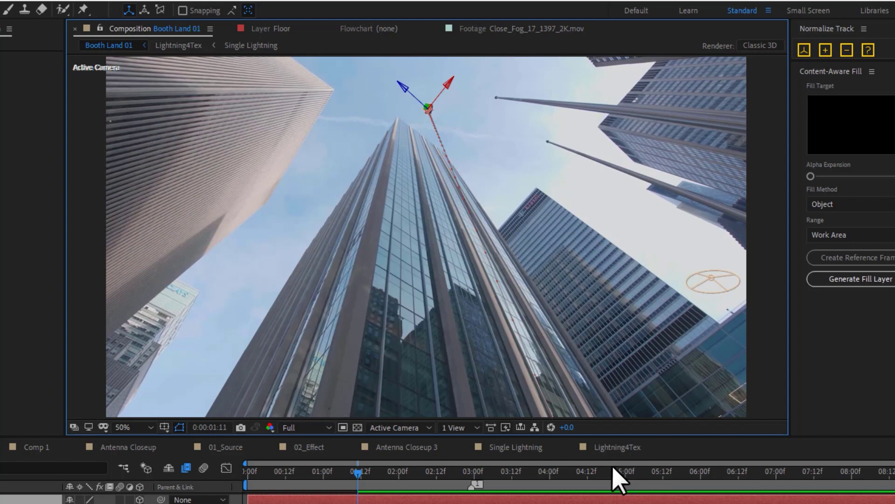
{"action": "left_click", "coordinate": [569, 472]}
{"action": "left_click_drag", "start_coordinate": [585, 382], "coordinate": [550, 383]}
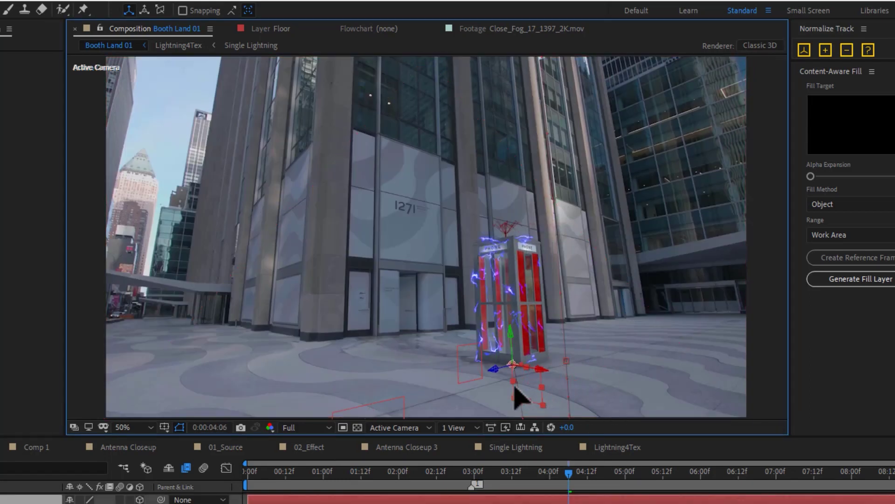
{"action": "left_click_drag", "start_coordinate": [515, 392], "coordinate": [497, 366]}
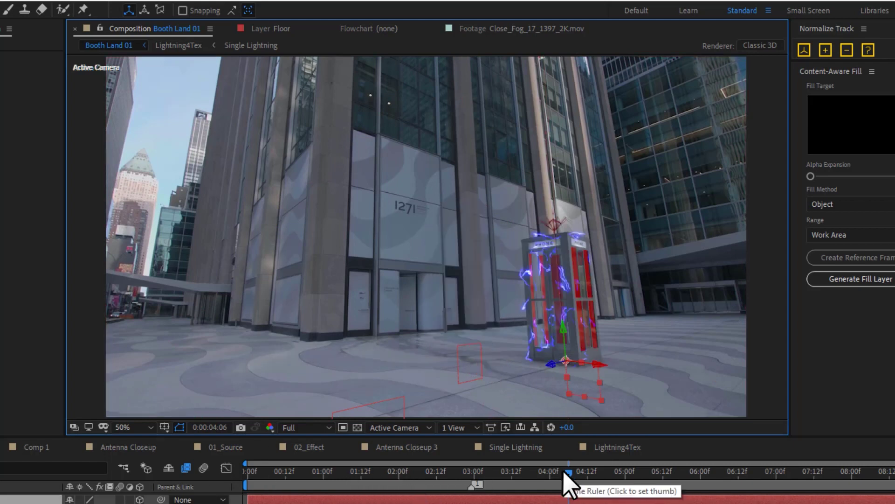
{"action": "left_click_drag", "start_coordinate": [569, 475], "coordinate": [358, 489]}
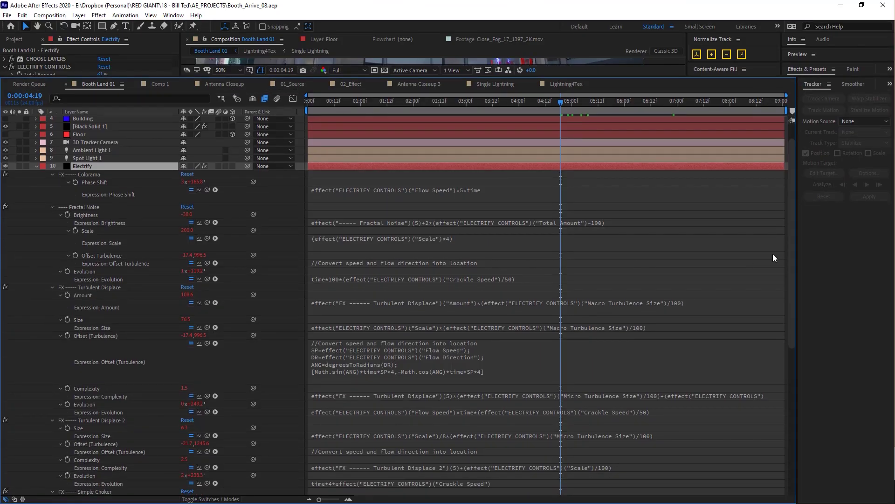
- Scroll through the Electrify layer's expression-driven effects in the timeline and review playback
{"action": "scroll", "coordinate": [790, 204], "scroll_direction": "down", "scroll_amount": 3}
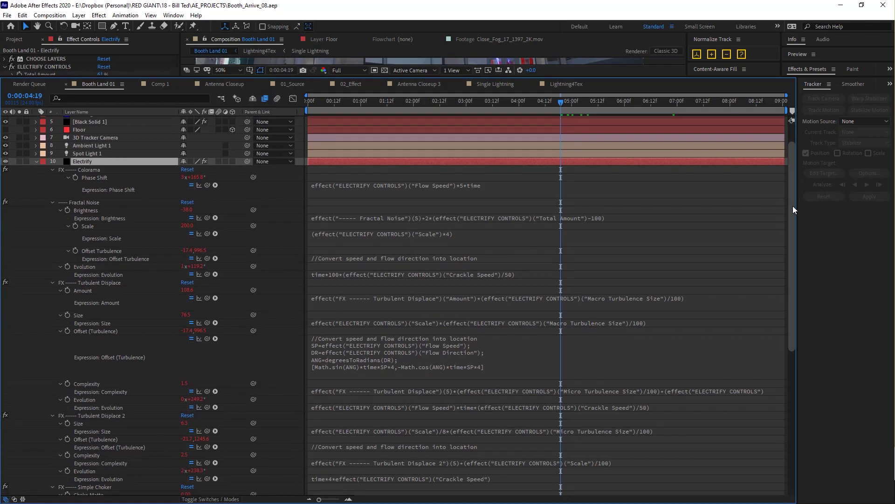
{"action": "left_click_drag", "start_coordinate": [797, 229], "coordinate": [799, 357]}
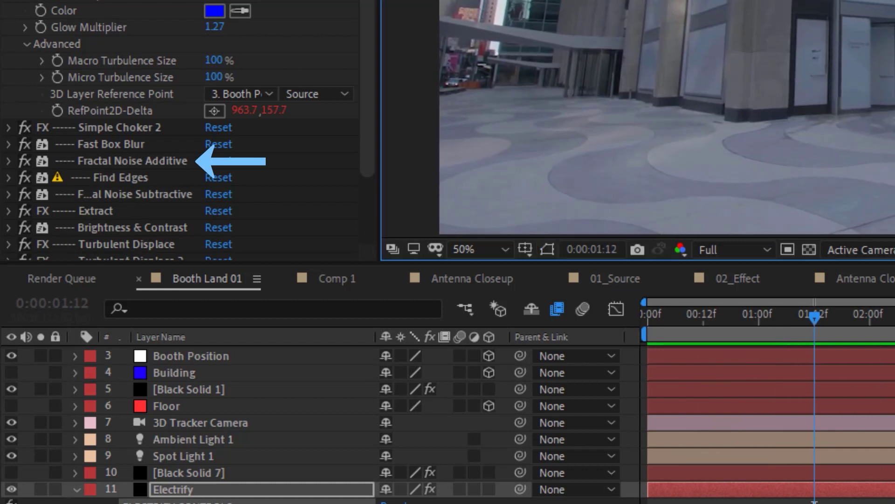
{"action": "key", "text": "space"}
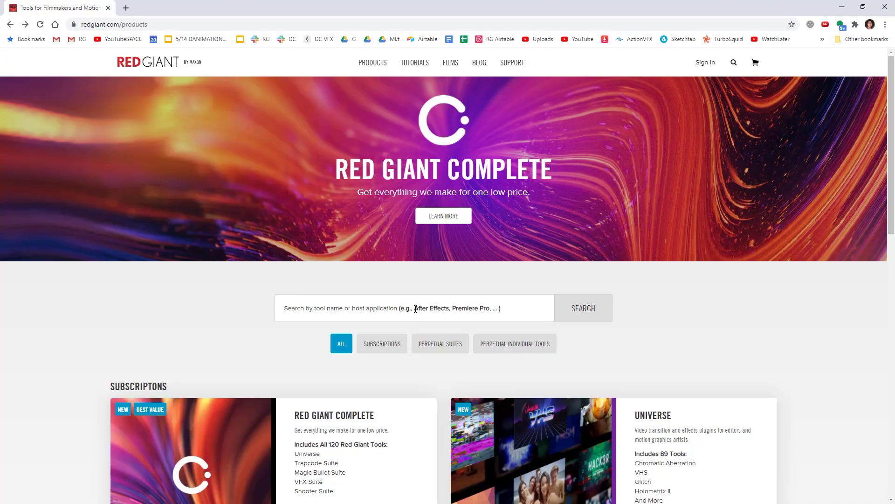
- Highlight the After Effects example in the Red Giant products search box
{"action": "left_click_drag", "start_coordinate": [416, 309], "coordinate": [451, 308]}
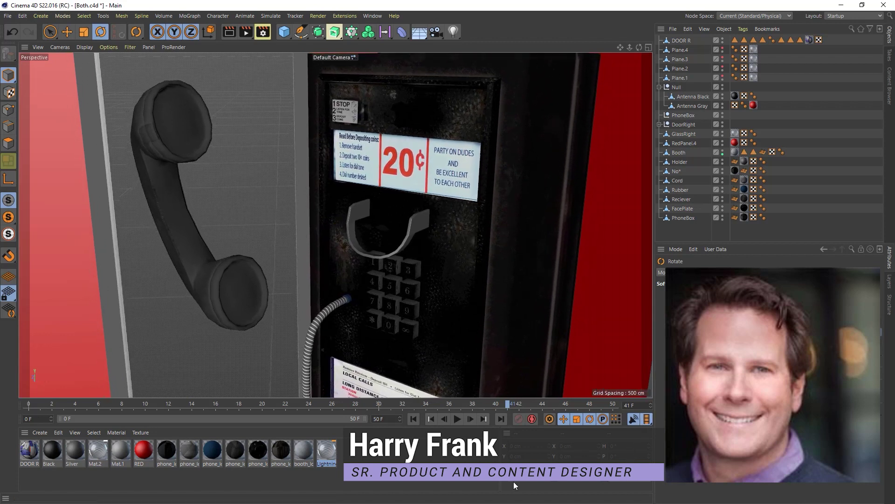
- Undo the handset's rotation so it hangs back on the hook
{"action": "key", "text": "ctrl+z"}
{"action": "key", "text": "ctrl+z"}
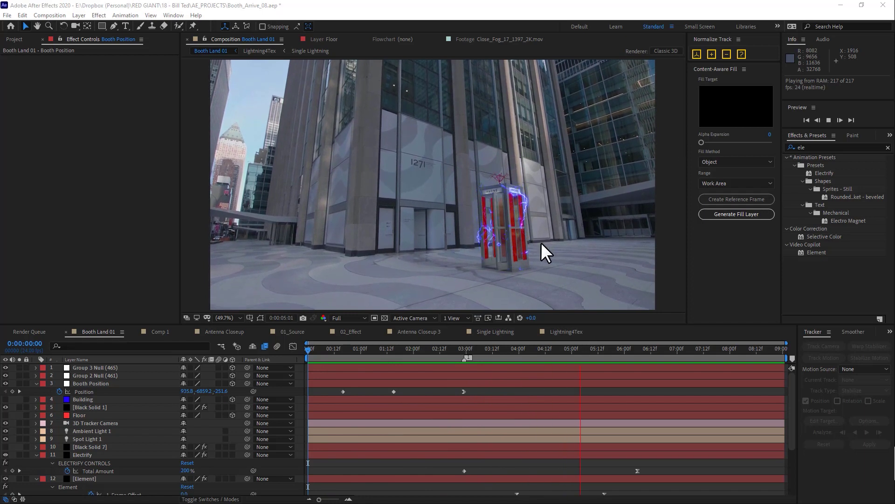
- Stop playback, scroll the FootageCrate smoke results, and preview the Wizard Landing clip
{"action": "key", "text": "space"}
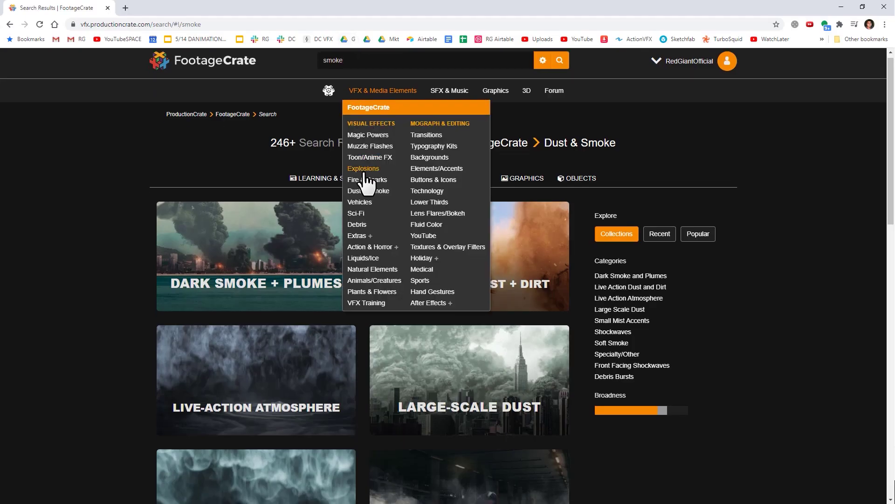
{"action": "scroll", "coordinate": [368, 196], "scroll_direction": "down", "scroll_amount": 6}
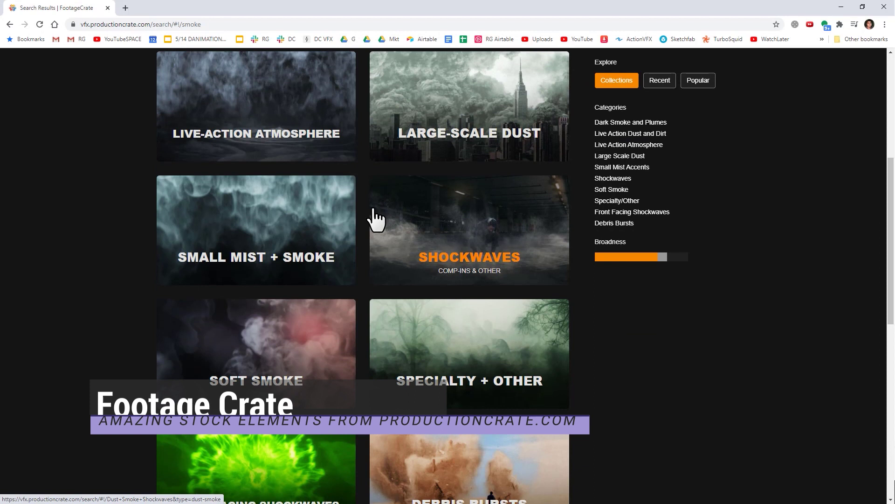
{"action": "scroll", "coordinate": [317, 226], "scroll_direction": "down", "scroll_amount": 3}
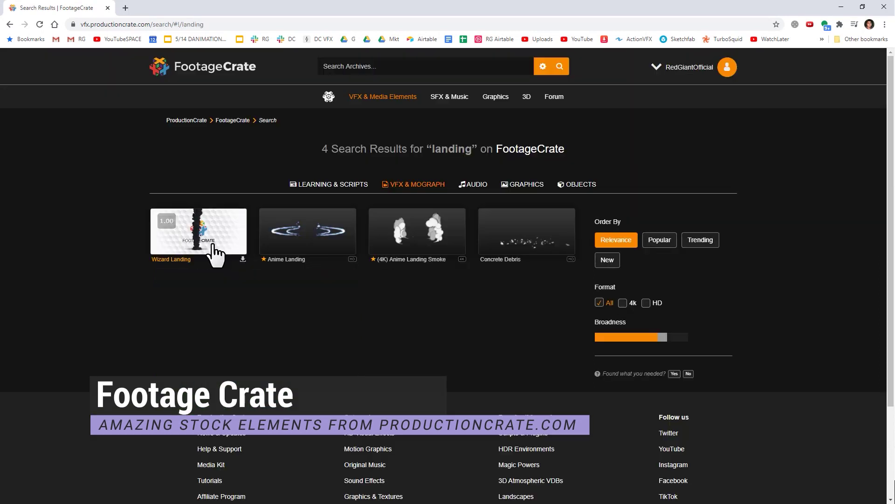
{"action": "left_click", "coordinate": [211, 243]}
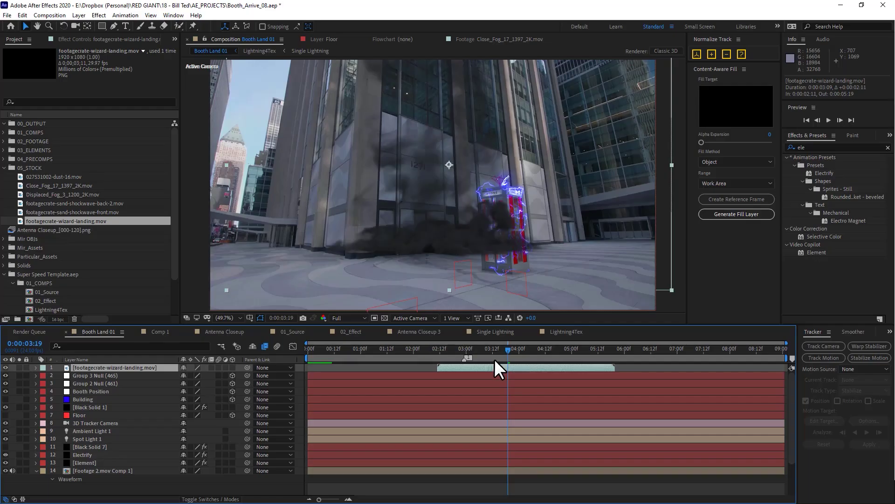
- Reveal the smoke layer's transforms and move the smoke cloud down to the booth
{"action": "key", "text": "a"}
{"action": "key", "text": "t"}
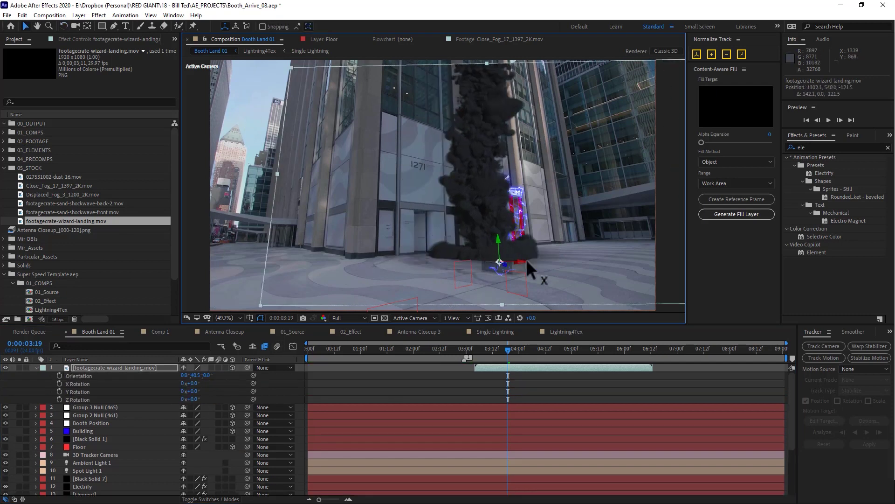
{"action": "left_click_drag", "start_coordinate": [465, 239], "coordinate": [533, 260]}
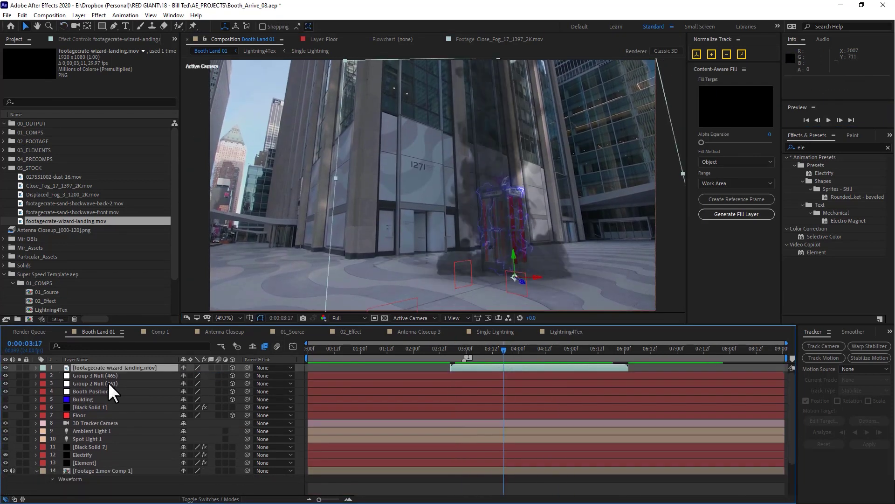
- Move the sand shockwave front layer up the stack to sit just above Electrify
{"action": "left_click_drag", "start_coordinate": [129, 447], "coordinate": [128, 435]}
{"action": "left_click_drag", "start_coordinate": [620, 431], "coordinate": [659, 431]}
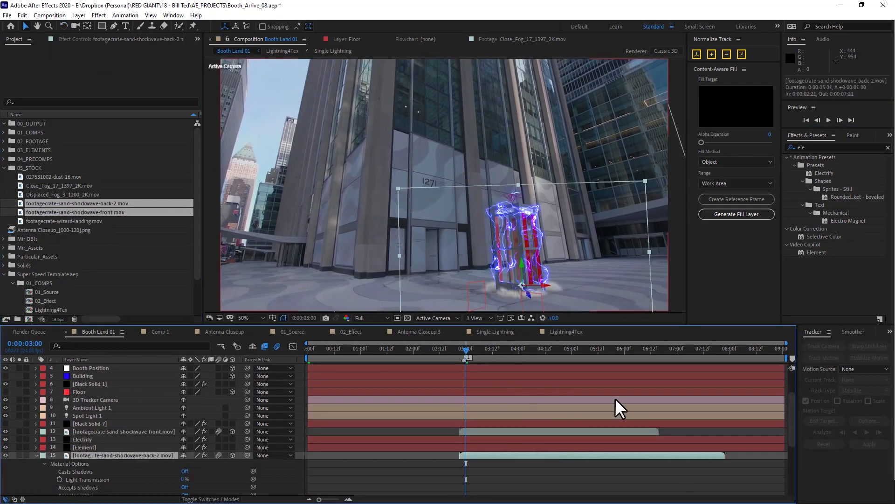
{"action": "left_click_drag", "start_coordinate": [480, 431], "coordinate": [482, 439]}
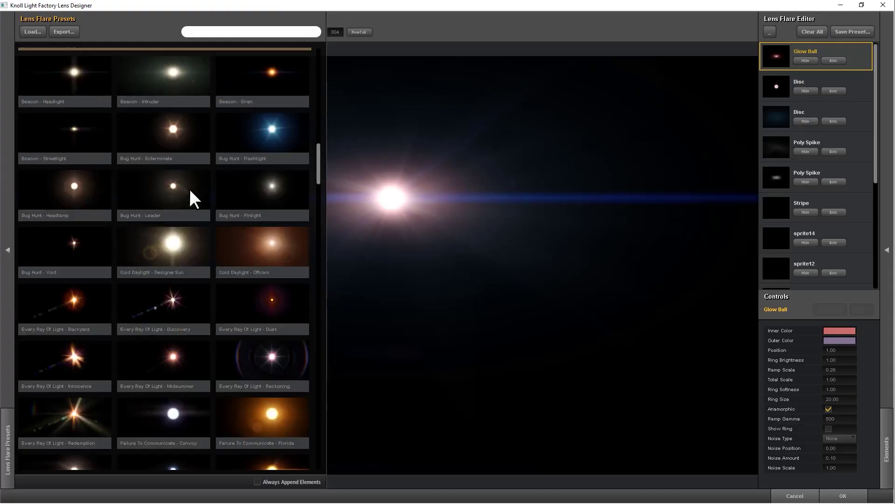
{"action": "scroll", "coordinate": [190, 194], "scroll_direction": "down", "scroll_amount": 3}
{"action": "scroll", "coordinate": [181, 256], "scroll_direction": "down", "scroll_amount": 10}
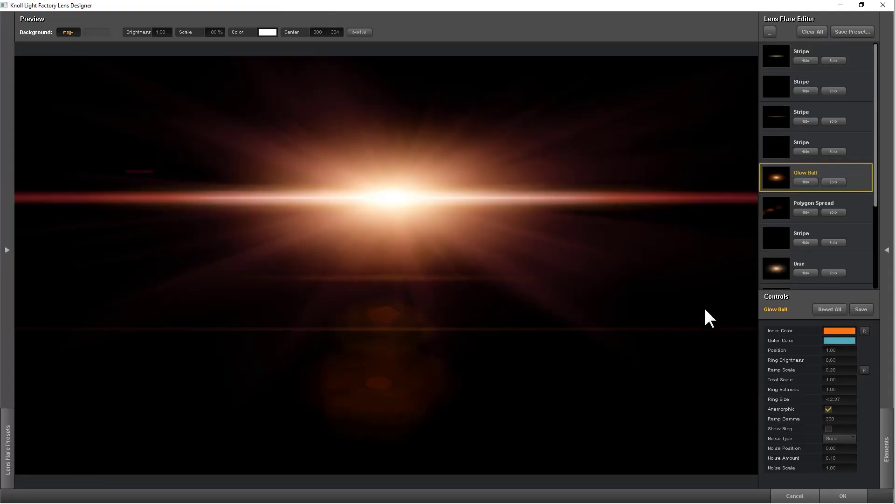
- Select a flare element in Lens Designer and edit its Inner Color
{"action": "left_click", "coordinate": [799, 264]}
{"action": "left_click", "coordinate": [835, 332]}
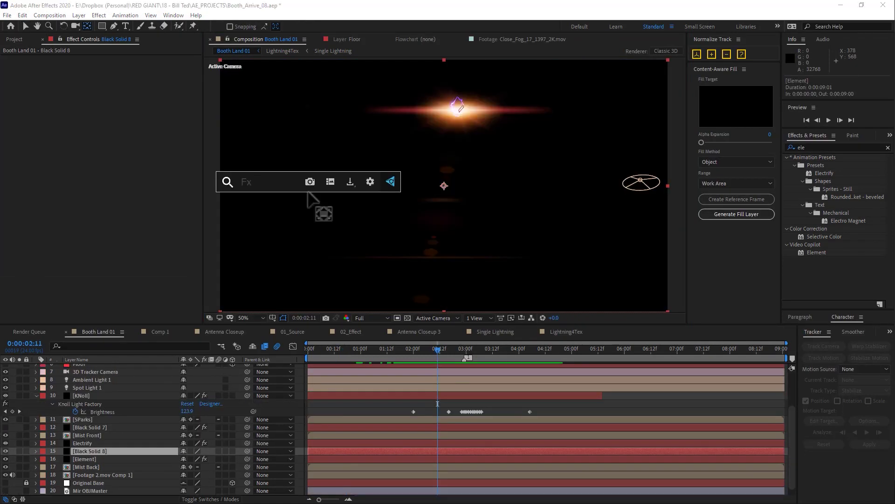
- Apply Saber to Black Solid 8 via 'sabe' and choose the Electric preset
{"action": "type", "text": "saber"}
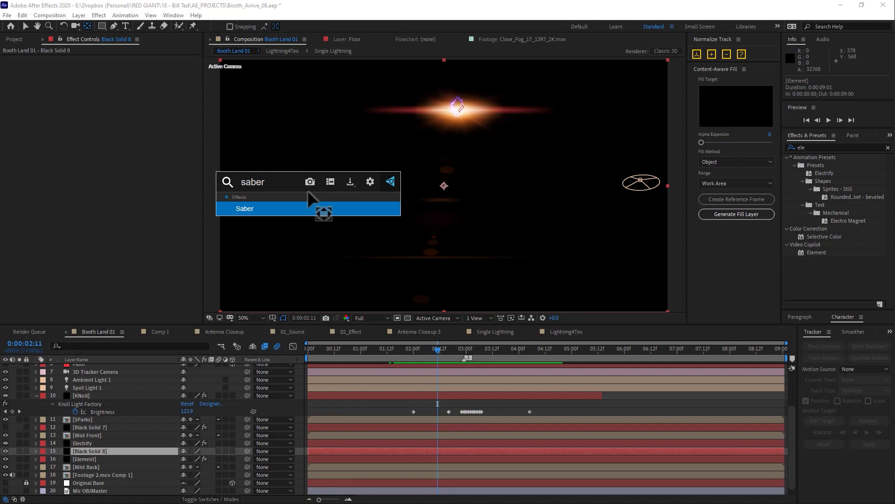
{"action": "key", "text": "Return"}
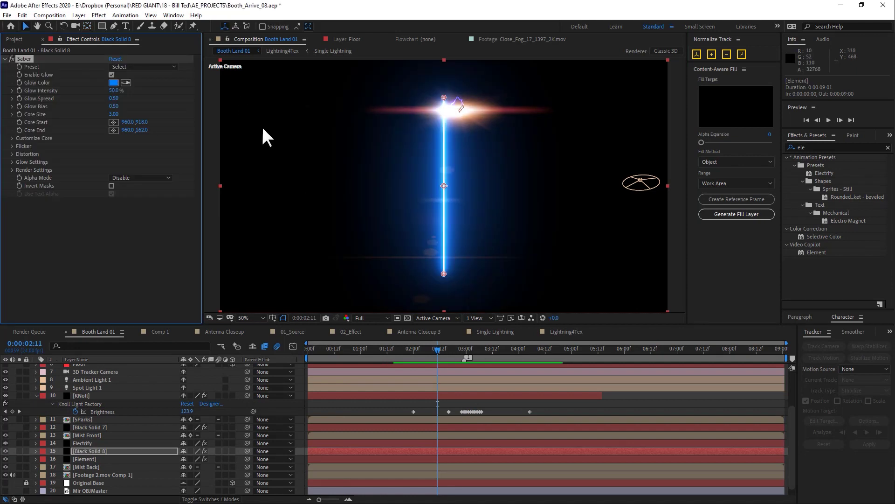
{"action": "left_click", "coordinate": [131, 66]}
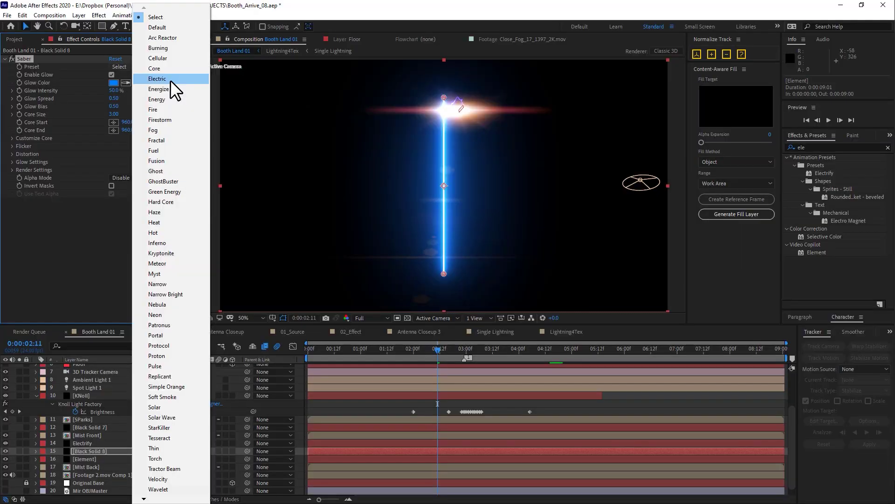
{"action": "left_click", "coordinate": [171, 79]}
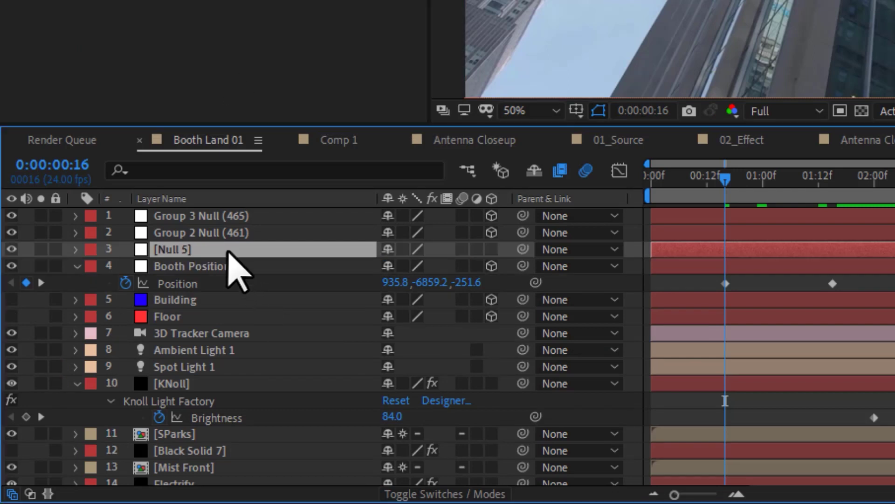
- Rename the null to START and paste Booth Position's Position keyframes onto it
{"action": "key", "text": "Return"}
{"action": "type", "text": "START"}
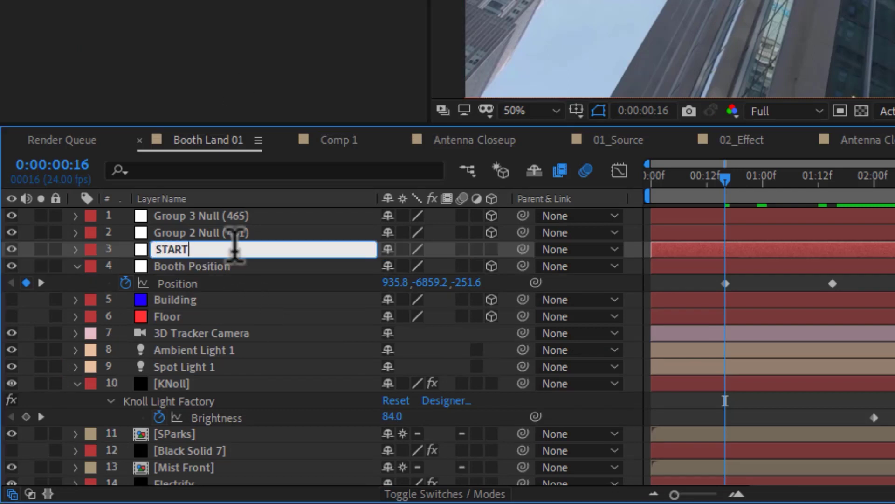
{"action": "left_click", "coordinate": [173, 283]}
{"action": "key", "text": "ctrl+c"}
{"action": "left_click", "coordinate": [169, 249]}
{"action": "key", "text": "ctrl+v"}
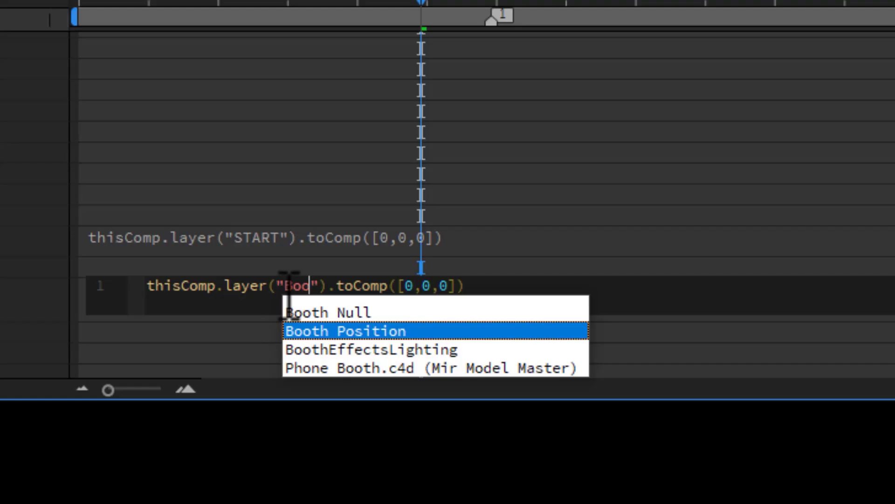
- Finish the Core Start/End toComp expressions, scrub to check the bolt, and save
{"action": "key", "text": "Return"}
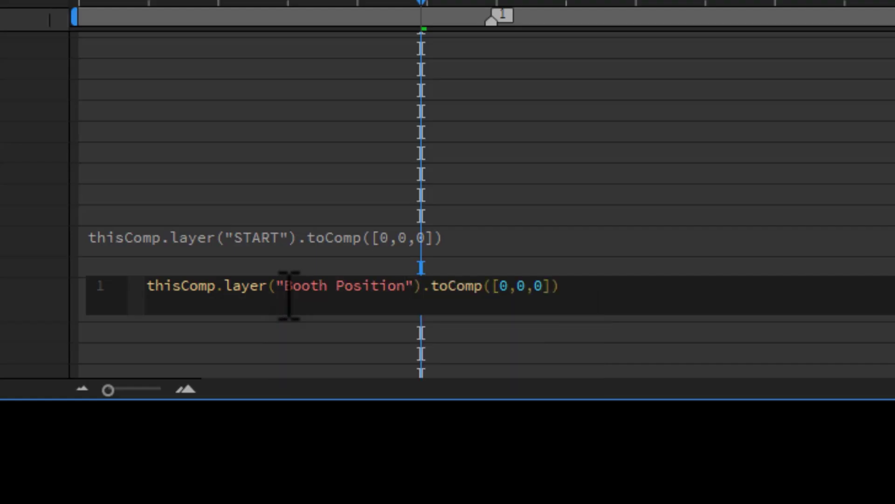
{"action": "left_click", "coordinate": [351, 275]}
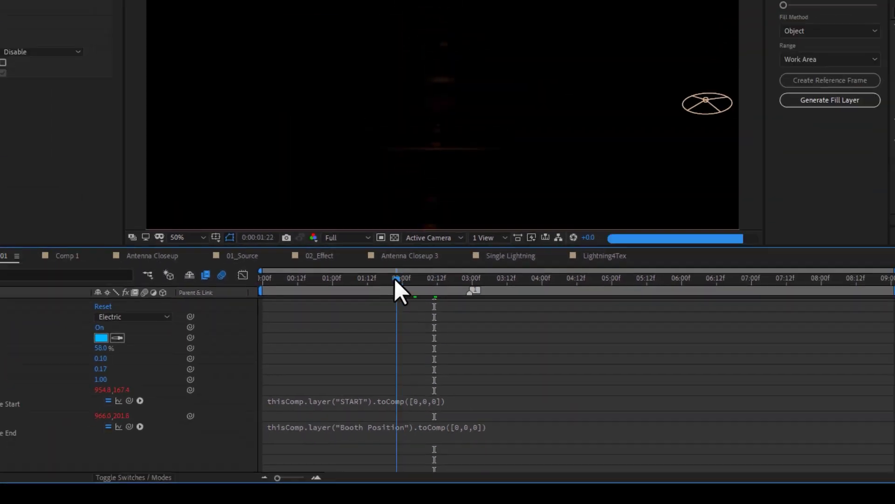
{"action": "left_click_drag", "start_coordinate": [394, 278], "coordinate": [420, 277]}
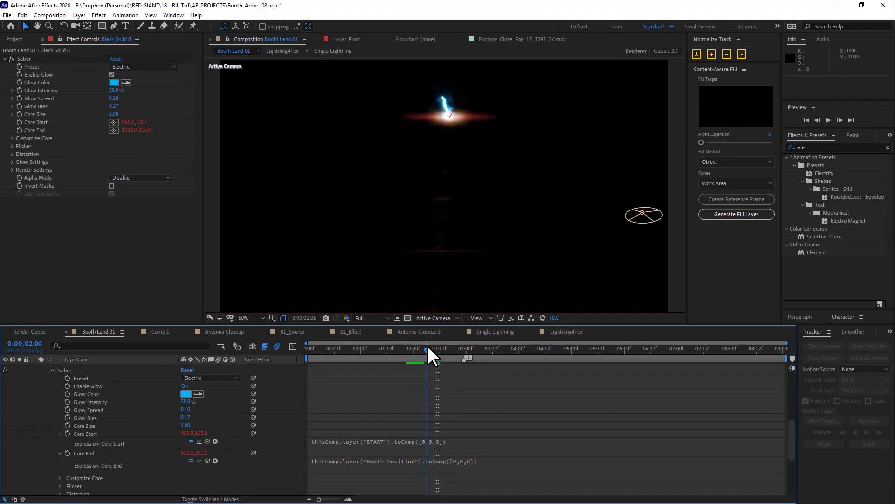
{"action": "left_click_drag", "start_coordinate": [429, 346], "coordinate": [443, 343]}
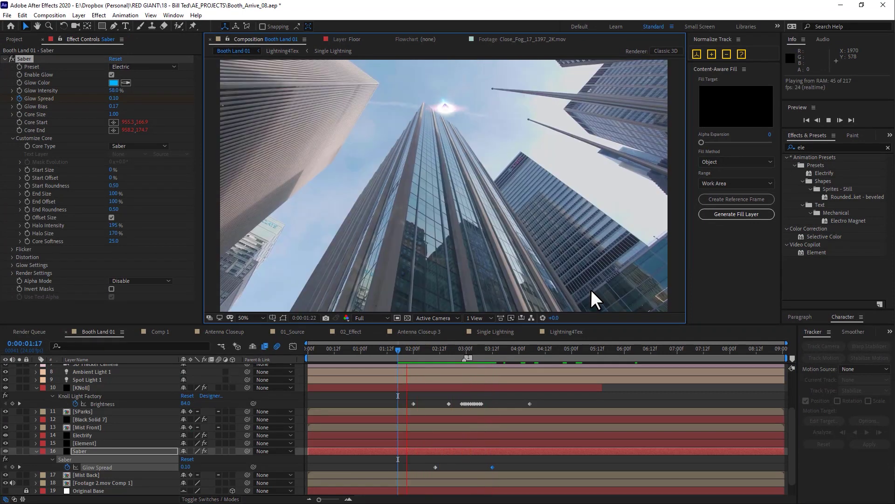
{"action": "key", "text": "space"}
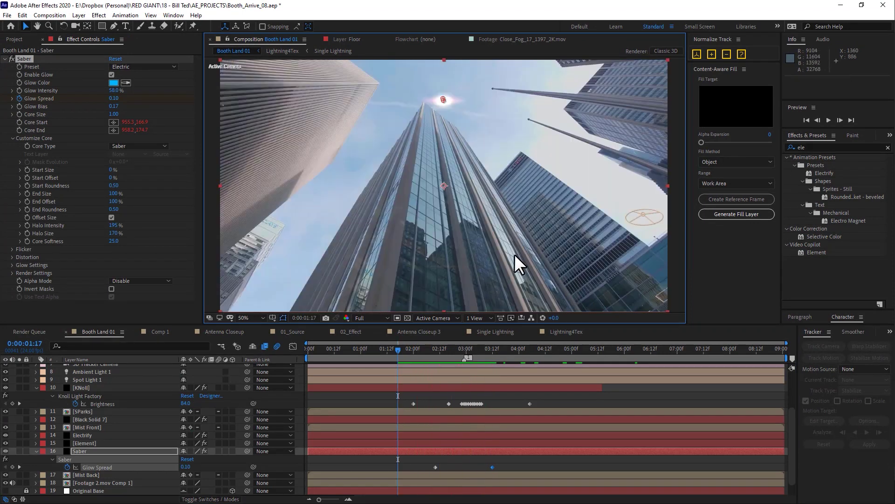
{"action": "left_click", "coordinate": [37, 388]}
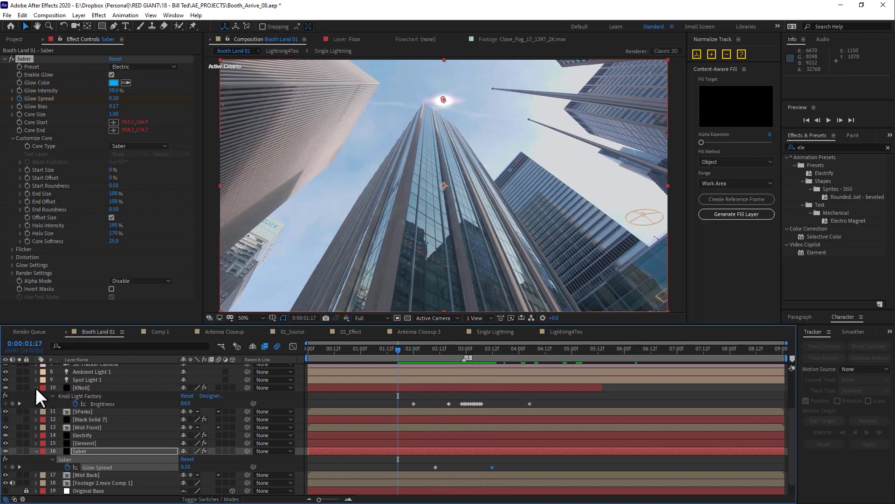
{"action": "key", "text": "ctrl+s"}
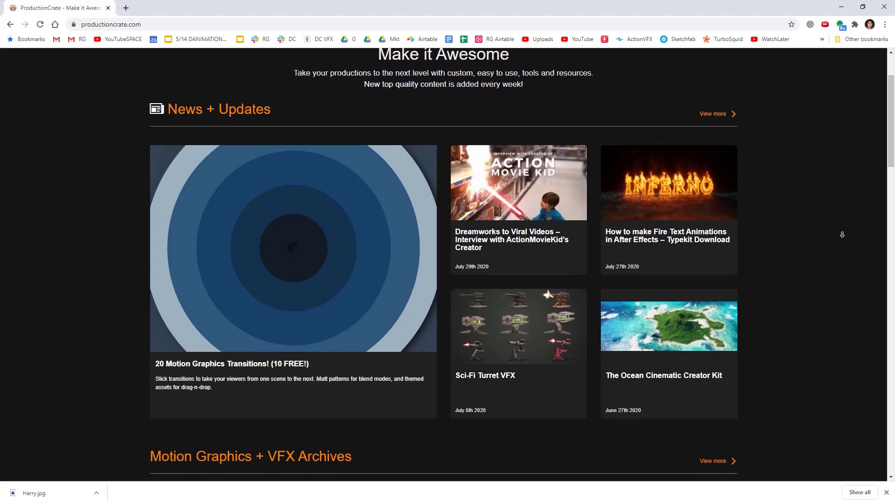
- Scroll the ProductionCrate home page down to the 3D Objects archives and resource requests
{"action": "scroll", "coordinate": [842, 234], "scroll_direction": "down", "scroll_amount": 5}
{"action": "scroll", "coordinate": [842, 234], "scroll_direction": "down", "scroll_amount": 7}
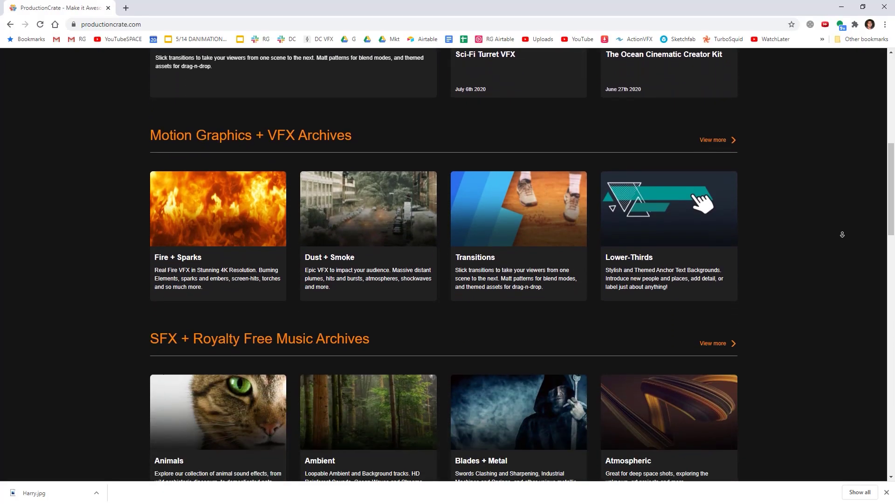
{"action": "scroll", "coordinate": [842, 234], "scroll_direction": "down", "scroll_amount": 7}
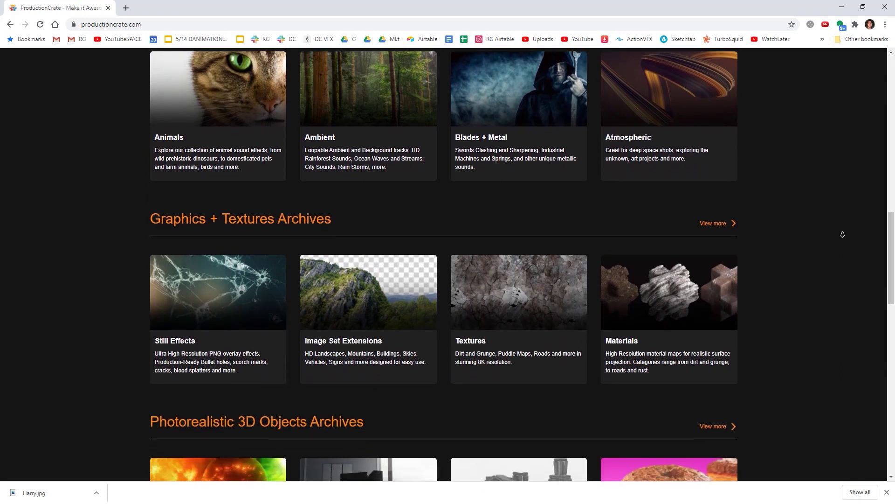
{"action": "scroll", "coordinate": [842, 234], "scroll_direction": "down", "scroll_amount": 6}
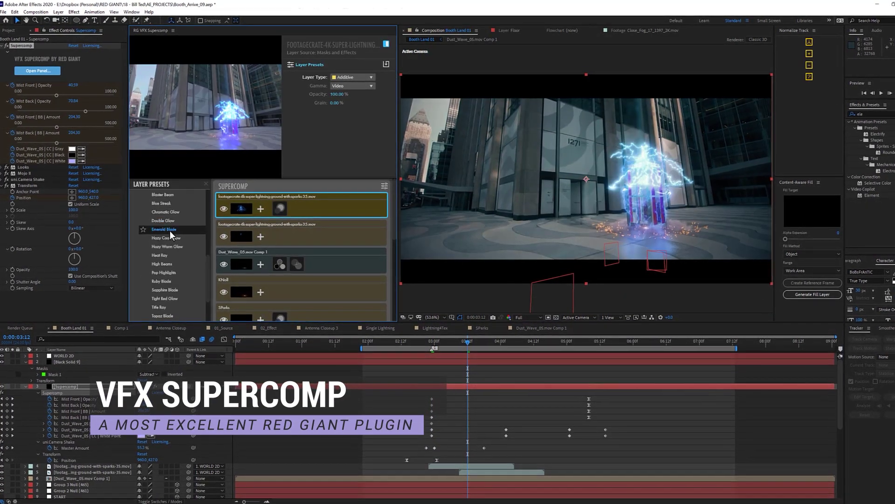
- Add Color Correction to the Supercomp lightning layer and lower its opacity to 88%
{"action": "left_click", "coordinate": [256, 210]}
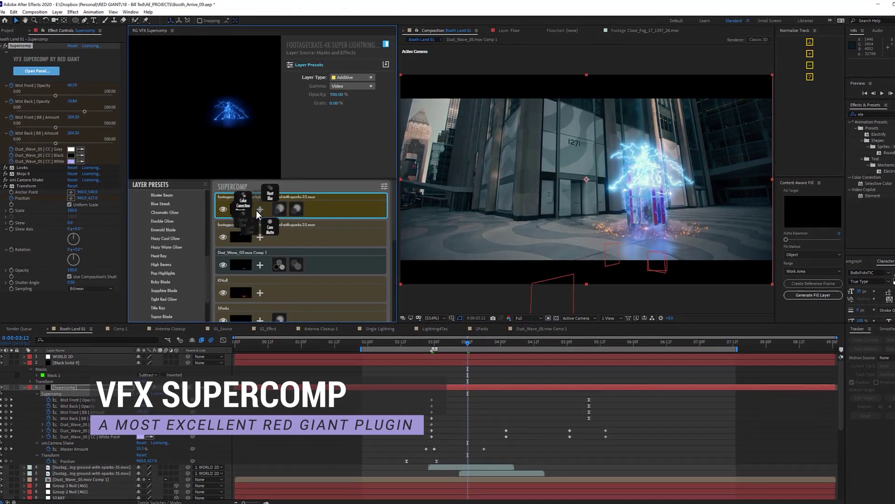
{"action": "left_click", "coordinate": [243, 203]}
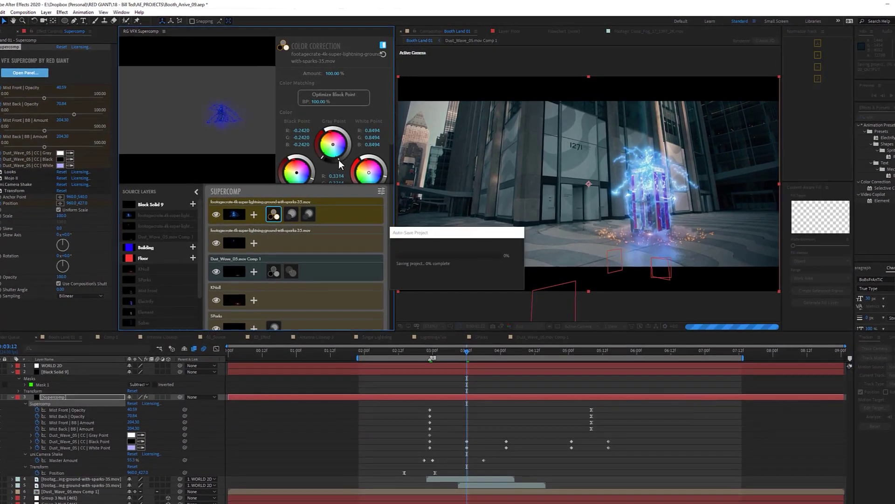
{"action": "right_click", "coordinate": [330, 213]}
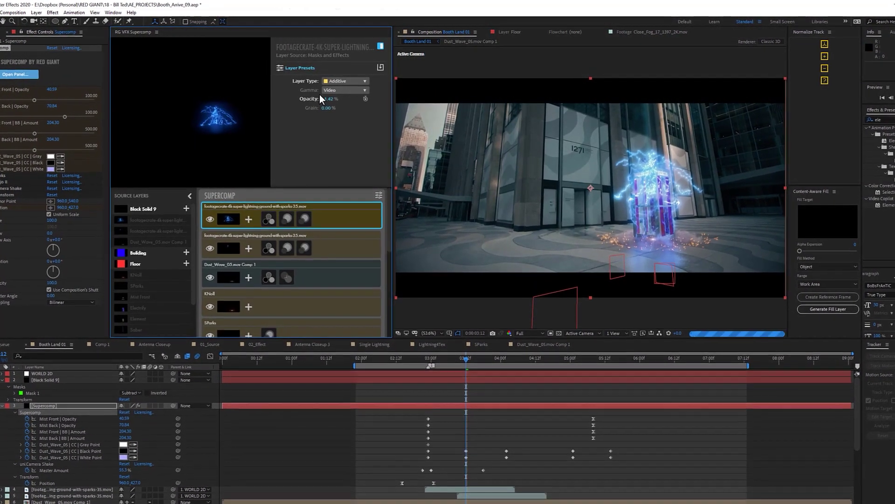
{"action": "left_click_drag", "start_coordinate": [343, 97], "coordinate": [335, 98]}
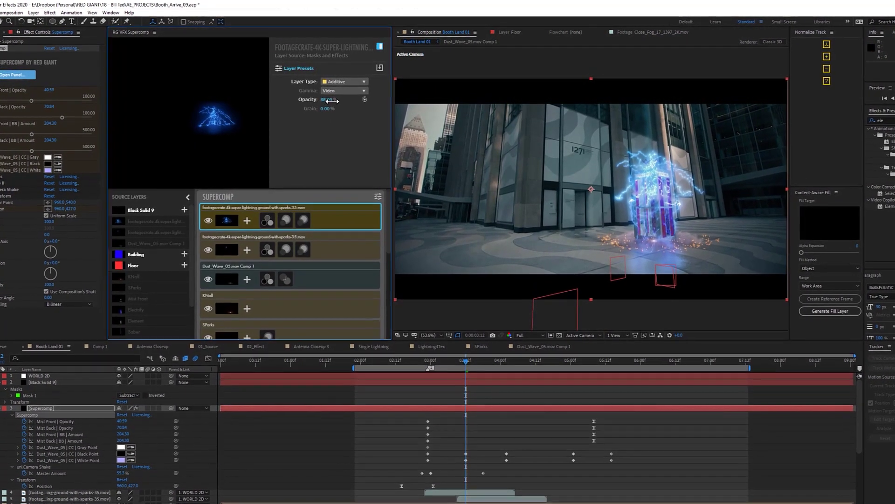
{"action": "left_click", "coordinate": [682, 178]}
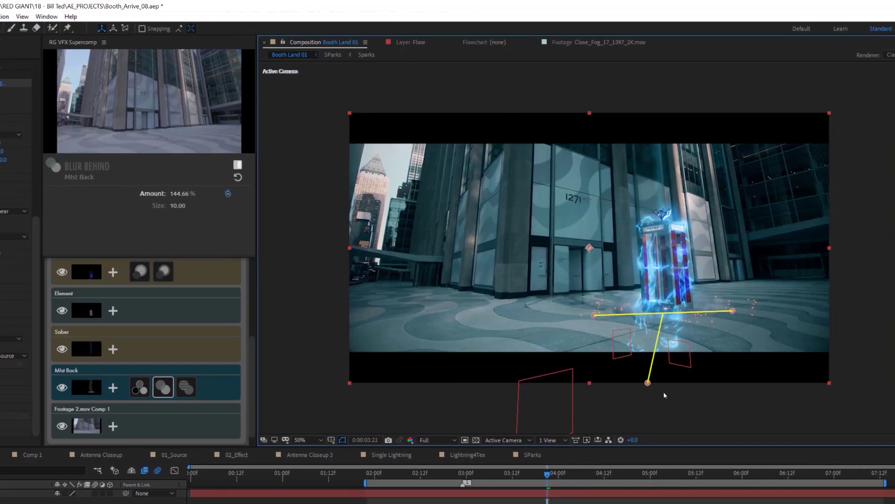
- Add the lightning-with-sparks footage to the Supercomp stack above Saber and preview the booth shot
{"action": "scroll", "coordinate": [704, 343], "scroll_direction": "up", "scroll_amount": 2}
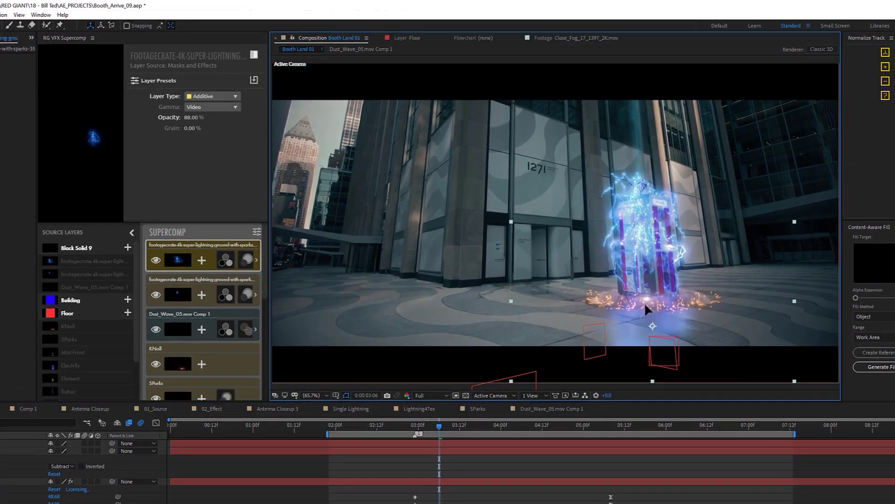
{"action": "key", "text": "space"}
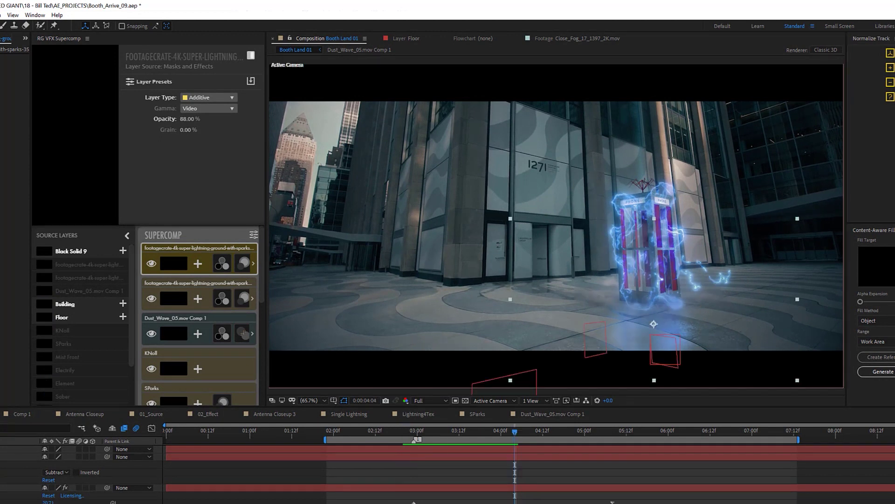
{"action": "left_click_drag", "start_coordinate": [86, 277], "coordinate": [200, 356]}
{"action": "key", "text": "space"}
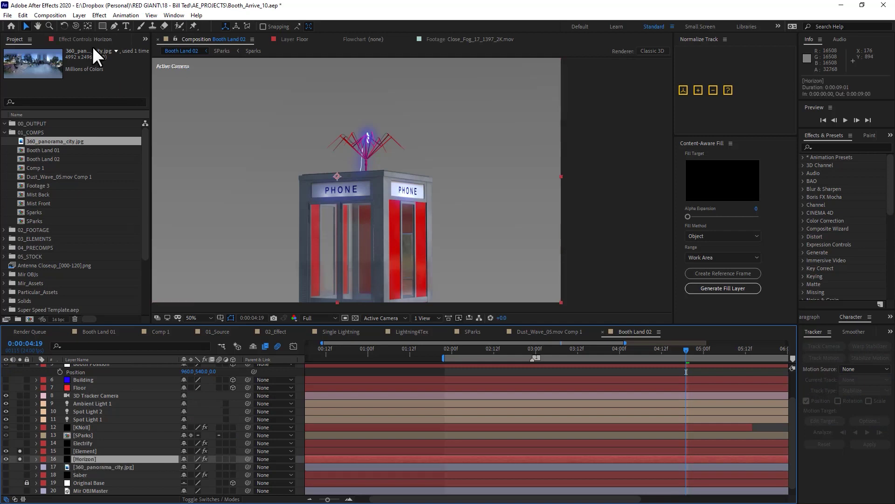
- Map 360_panorama_city.jpg into Horizon and add Camera Lens Blur to the background
{"action": "left_click", "coordinate": [83, 40]}
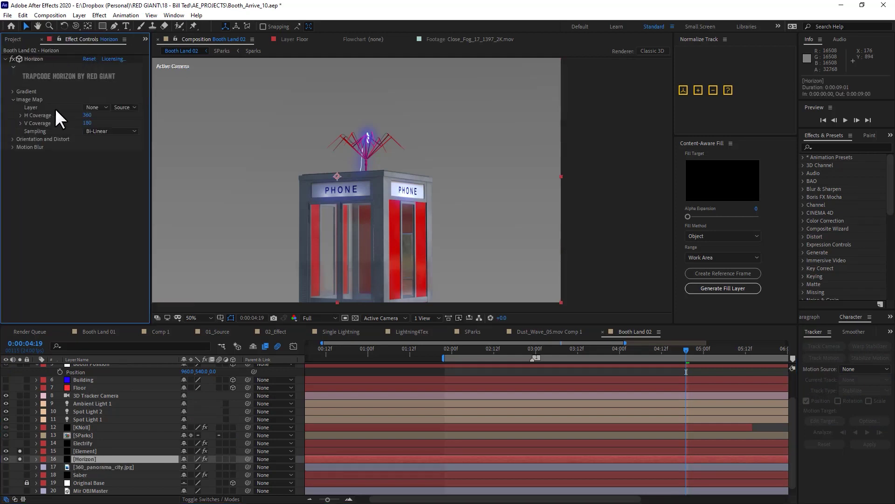
{"action": "left_click", "coordinate": [98, 108]}
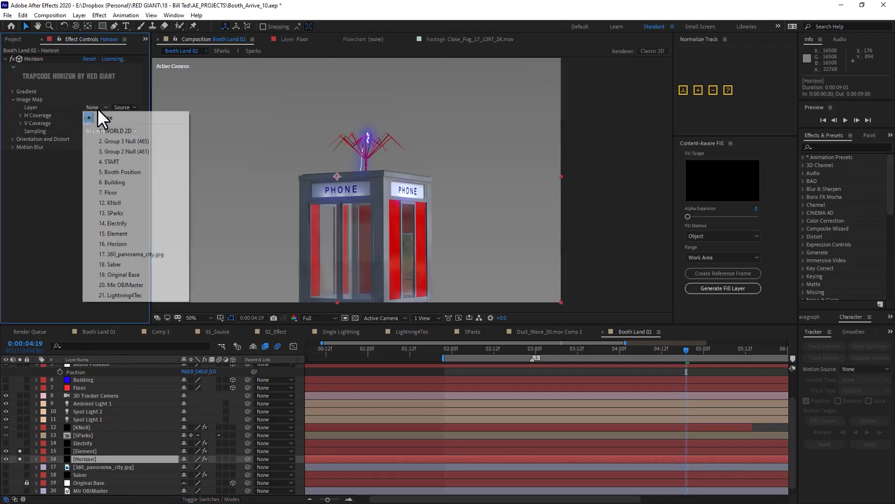
{"action": "left_click", "coordinate": [154, 255]}
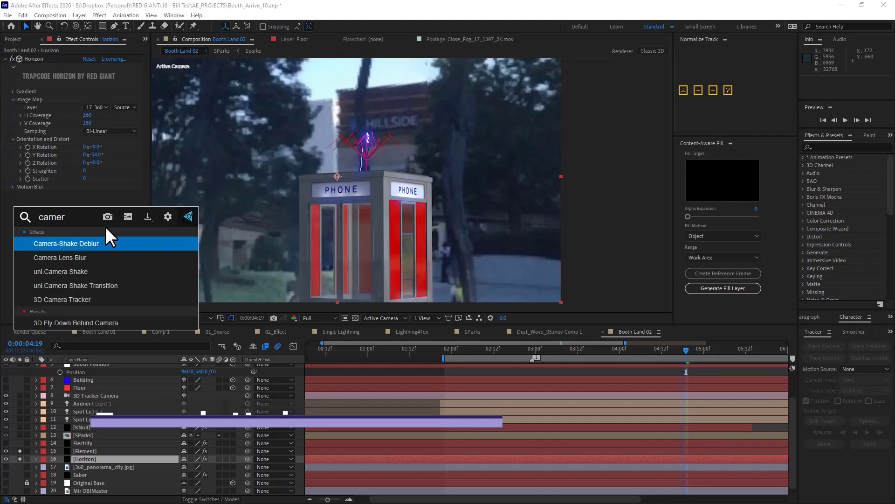
{"action": "key", "text": "Down"}
{"action": "key", "text": "Return"}
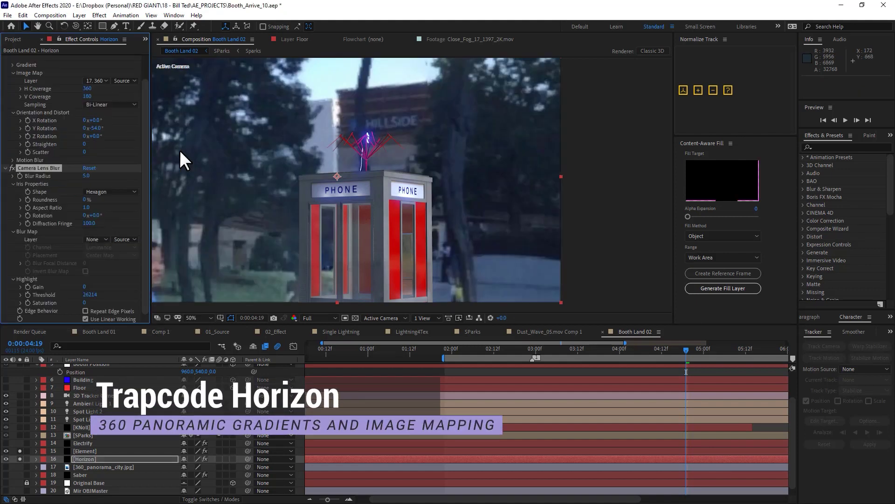
- Dolly the camera closer to the phone booth and set Element's diffuse color to orange
{"action": "key", "text": "c"}
{"action": "left_click_drag", "start_coordinate": [182, 161], "coordinate": [486, 150]}
{"action": "scroll", "coordinate": [519, 194], "scroll_direction": "down", "scroll_amount": 1}
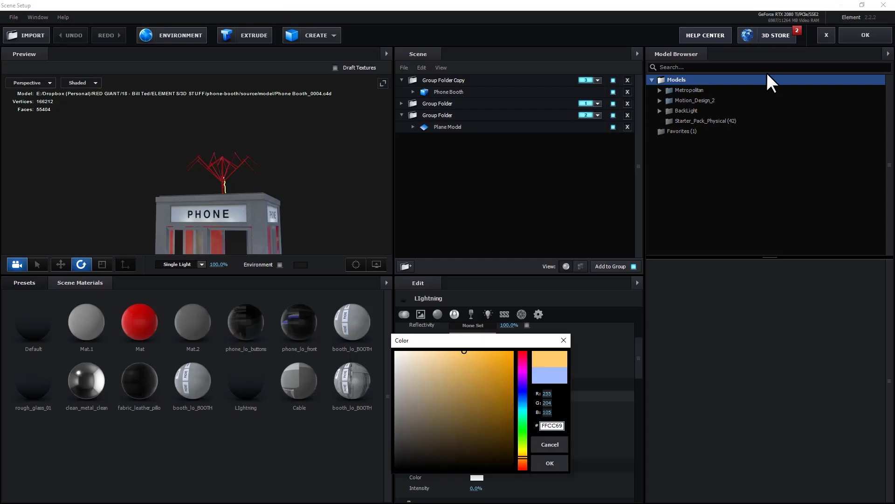
{"action": "left_click", "coordinate": [550, 463]}
{"action": "left_click", "coordinate": [477, 396]}
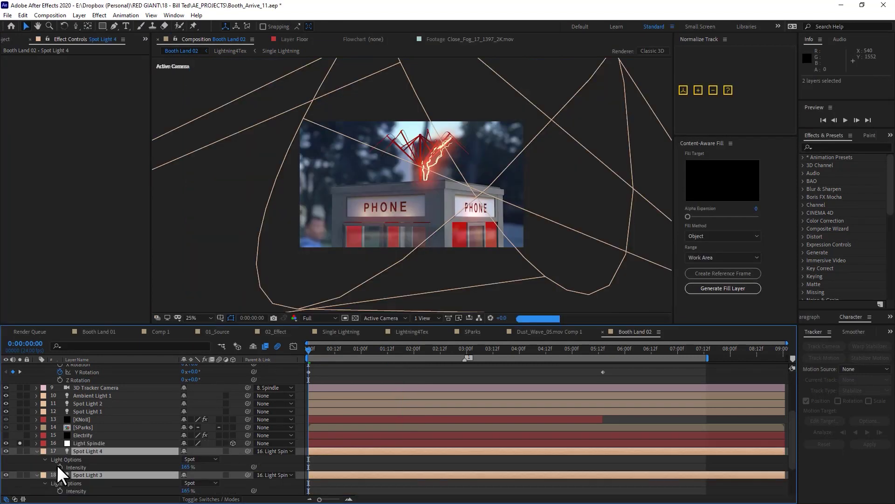
- Parent the two spot lights to the Light Spindle and play the spinning animation
{"action": "left_click", "coordinate": [63, 482], "text": "shift"}
{"action": "key", "text": "u"}
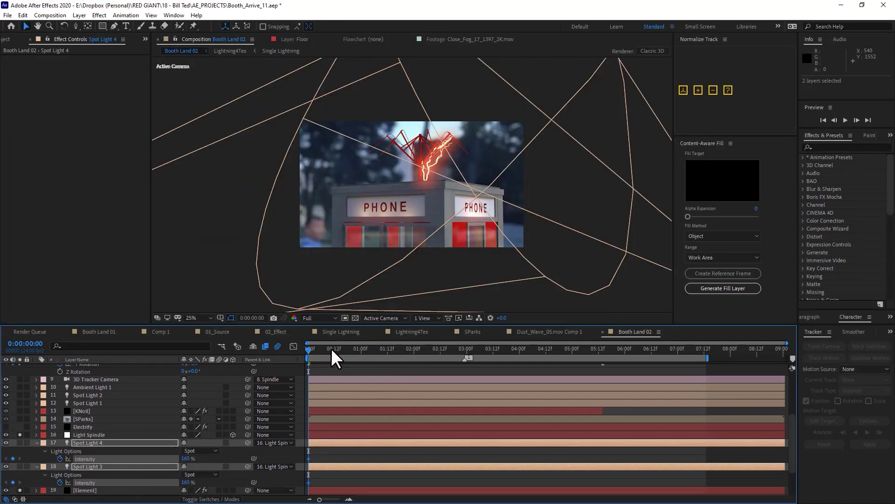
{"action": "key", "text": "space"}
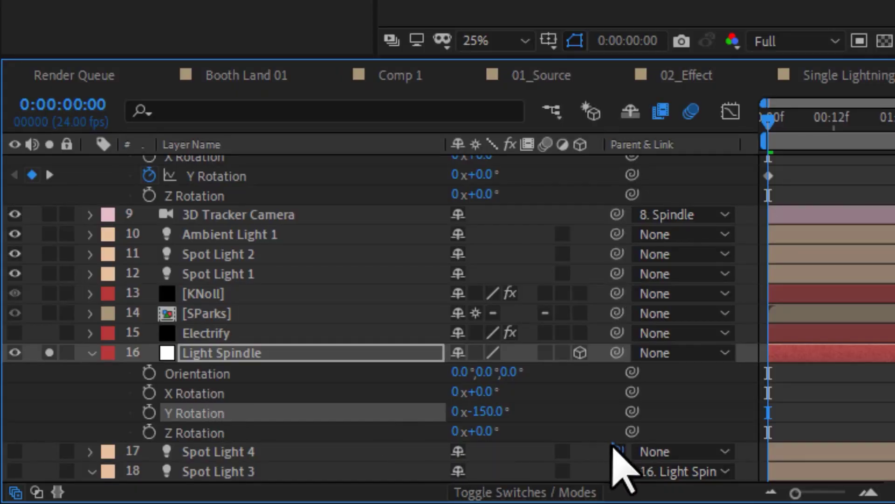
{"action": "left_click_drag", "start_coordinate": [397, 373], "coordinate": [380, 369]}
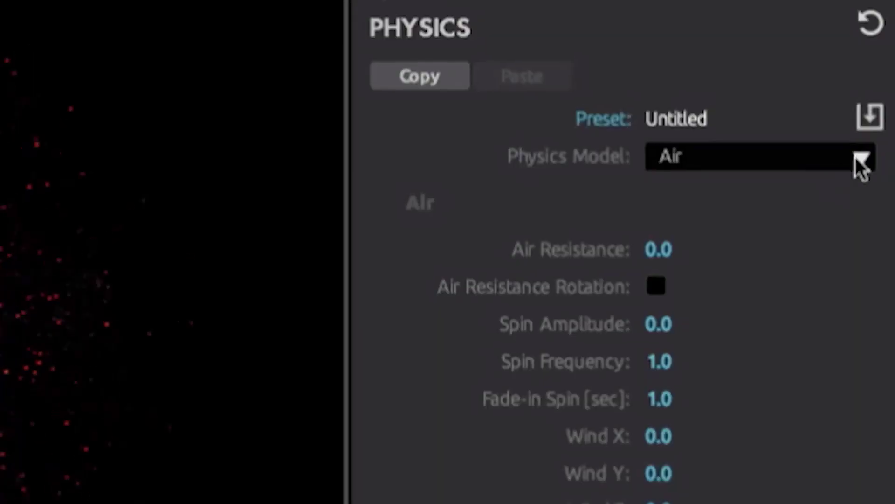
- Pick a physics model, then give the Cinema 4D tube 4 rotation segments and flatten it
{"action": "left_click", "coordinate": [858, 156]}
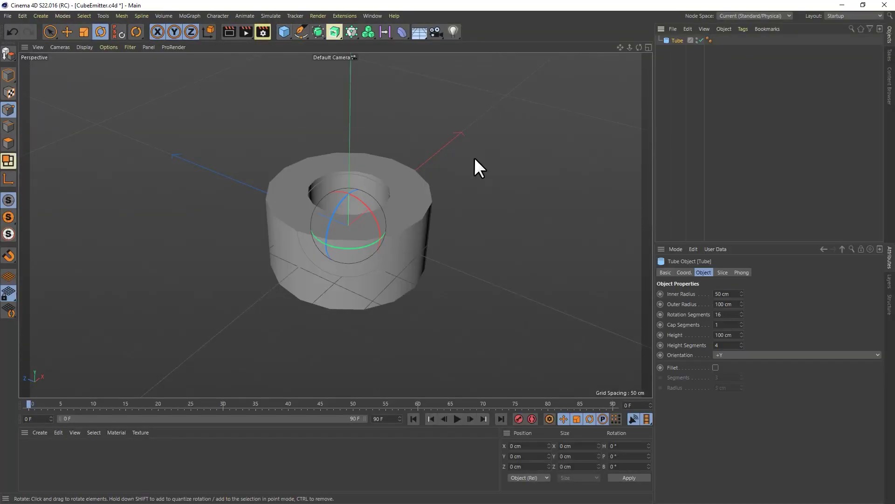
{"action": "triple_click", "coordinate": [742, 316]}
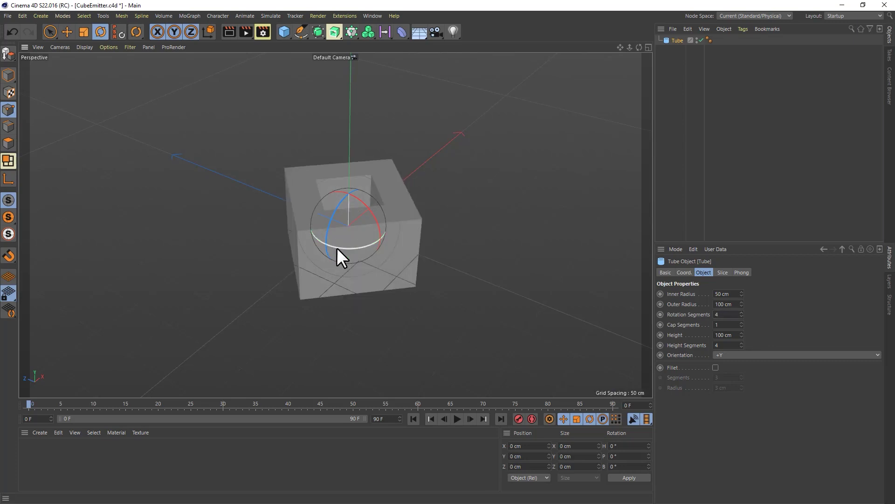
{"action": "left_click_drag", "start_coordinate": [335, 153], "coordinate": [328, 188]}
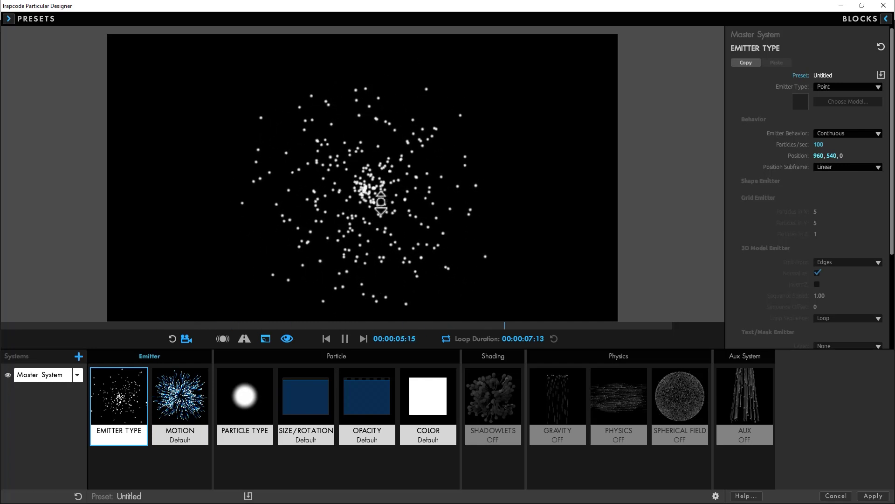
- Set the emitter type to 3D Model using the custom Edges Shape model
{"action": "left_click", "coordinate": [827, 86]}
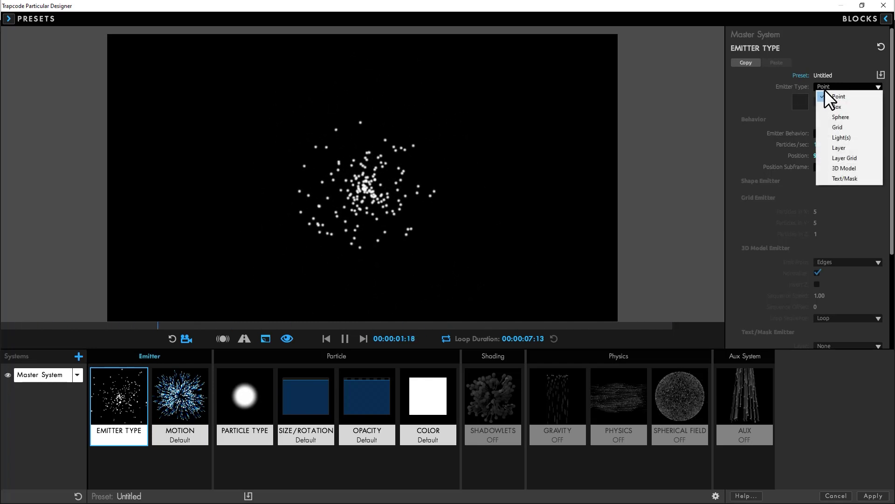
{"action": "left_click", "coordinate": [845, 167]}
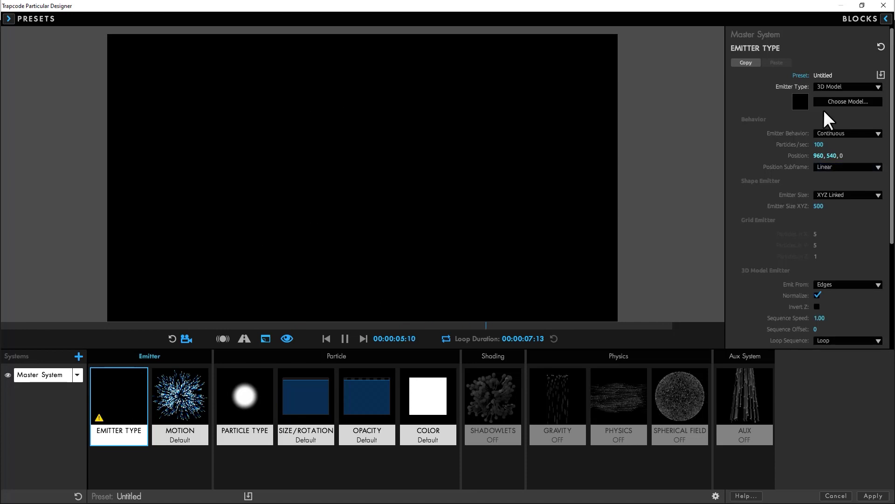
{"action": "left_click", "coordinate": [827, 98]}
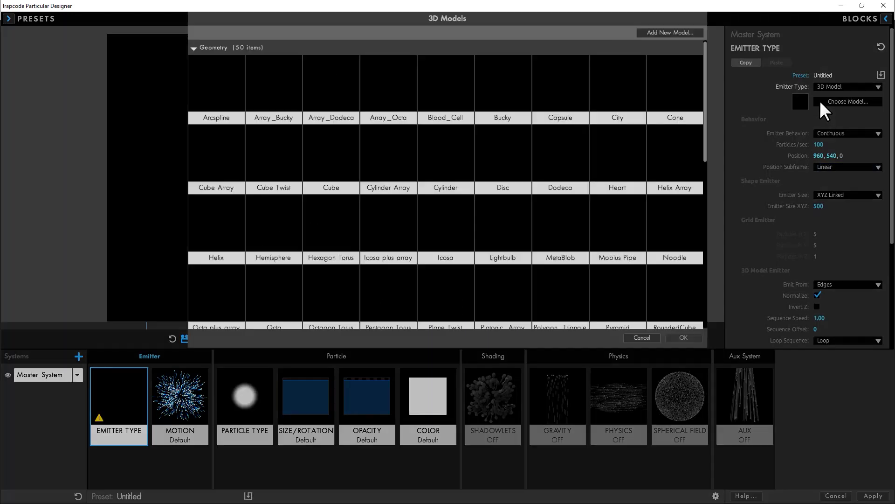
{"action": "scroll", "coordinate": [574, 259], "scroll_direction": "down", "scroll_amount": 5}
{"action": "scroll", "coordinate": [553, 264], "scroll_direction": "up", "scroll_amount": 3}
{"action": "scroll", "coordinate": [543, 265], "scroll_direction": "down", "scroll_amount": 6}
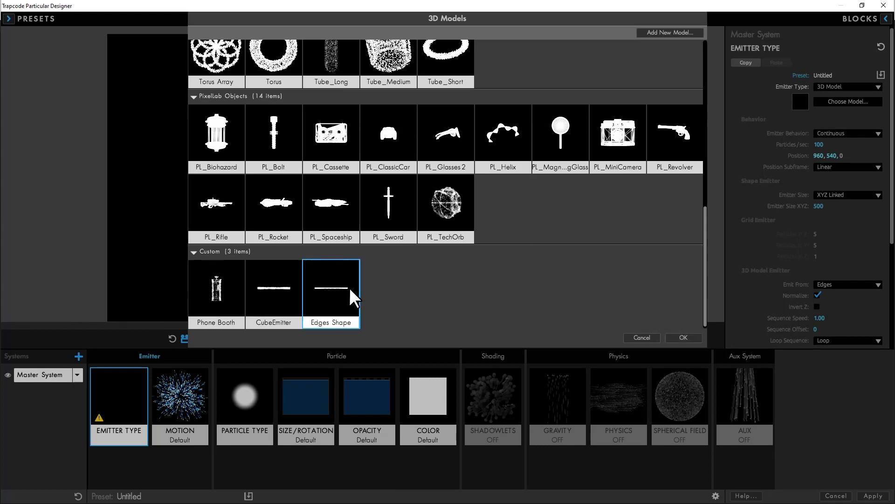
{"action": "double_click", "coordinate": [349, 287]}
{"action": "left_click", "coordinate": [849, 340]}
- Give the particles Fluid physics and apply the design back to After Effects
{"action": "left_click", "coordinate": [843, 283]}
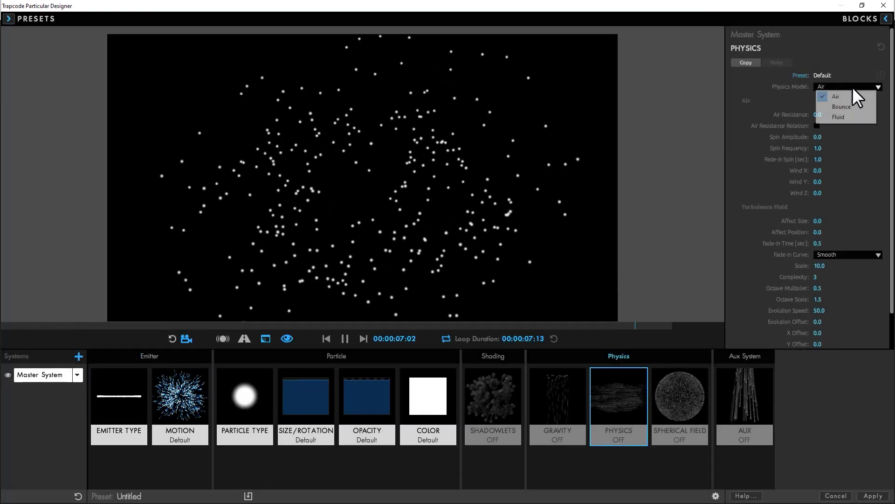
{"action": "left_click", "coordinate": [849, 117]}
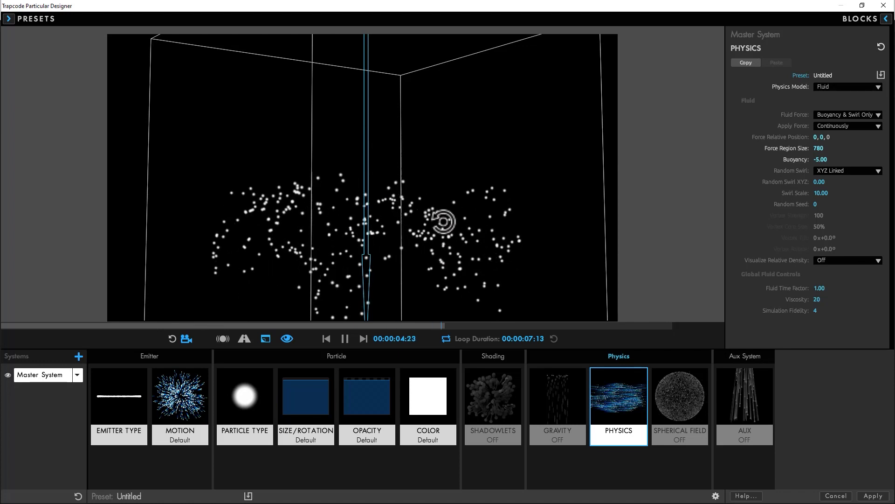
{"action": "left_click", "coordinate": [873, 496]}
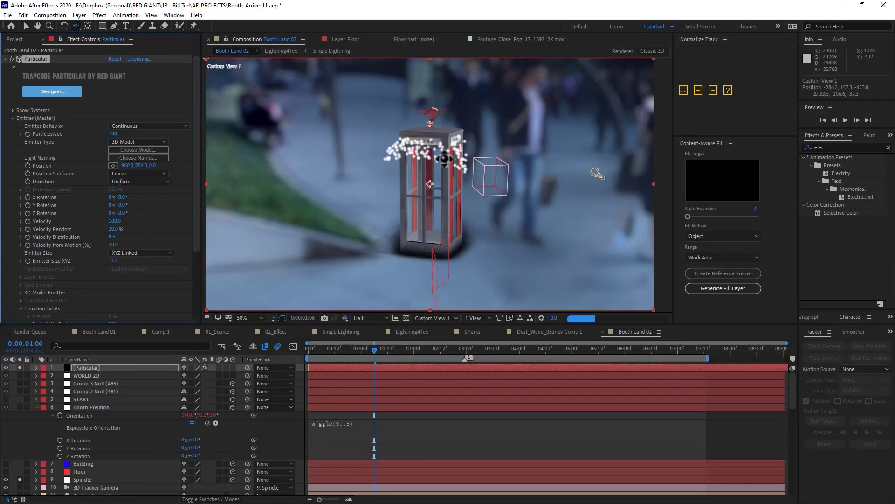
- Return to the active camera view, visualise relative density as opacity, and preview the smoke
{"action": "key", "text": "F12"}
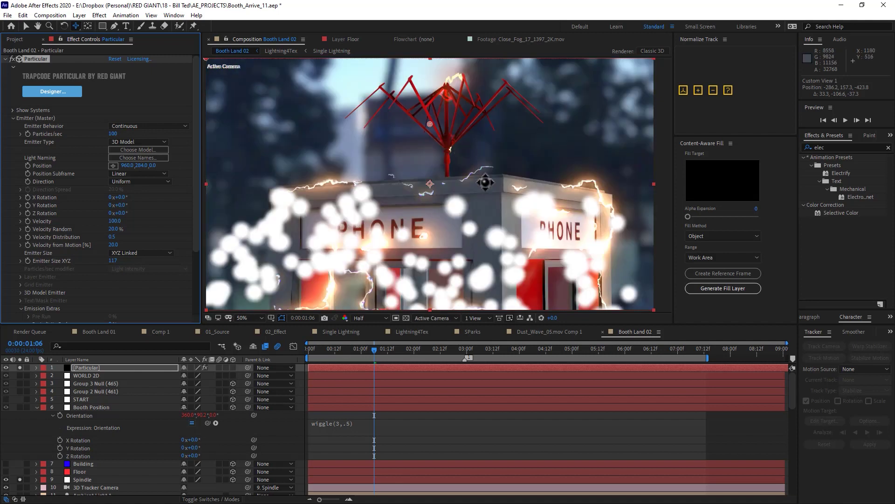
{"action": "scroll", "coordinate": [120, 252], "scroll_direction": "down", "scroll_amount": 3}
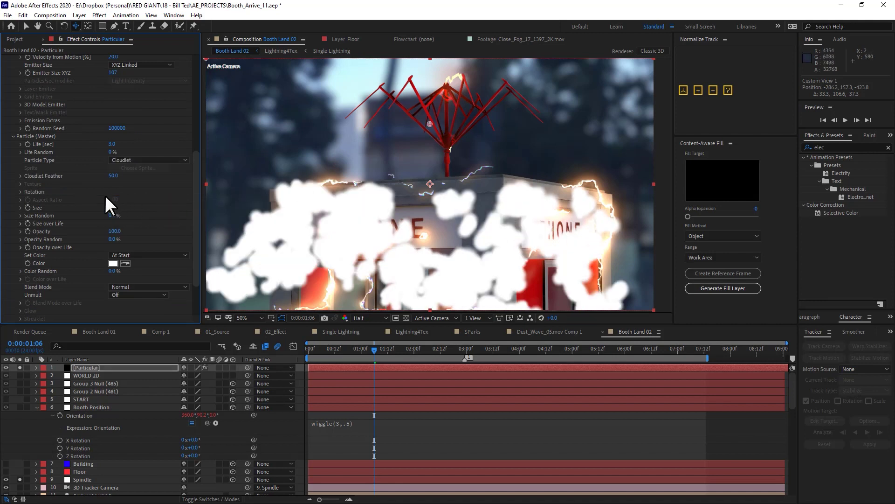
{"action": "scroll", "coordinate": [100, 255], "scroll_direction": "down", "scroll_amount": 9}
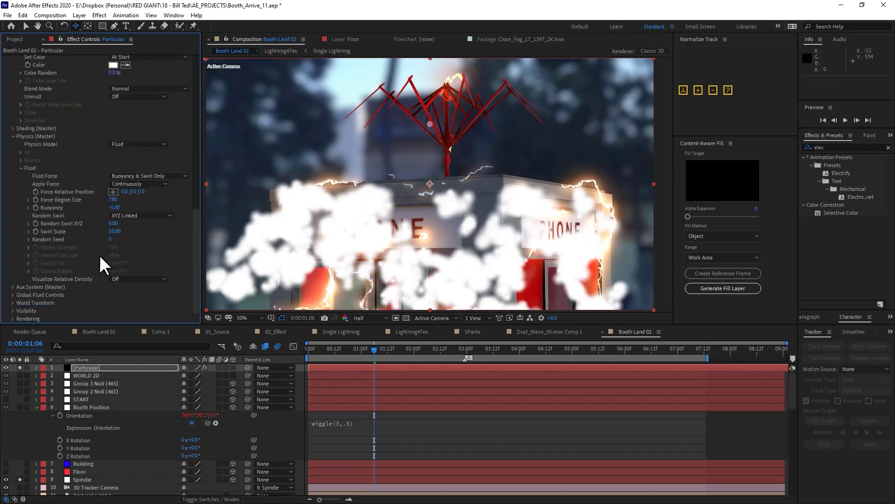
{"action": "left_click", "coordinate": [125, 279]}
{"action": "left_click", "coordinate": [146, 299]}
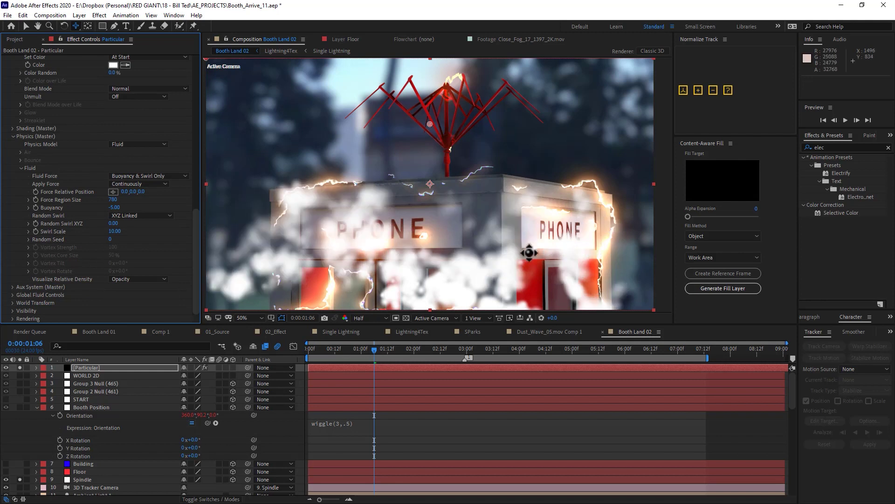
{"action": "scroll", "coordinate": [112, 210], "scroll_direction": "up", "scroll_amount": 6}
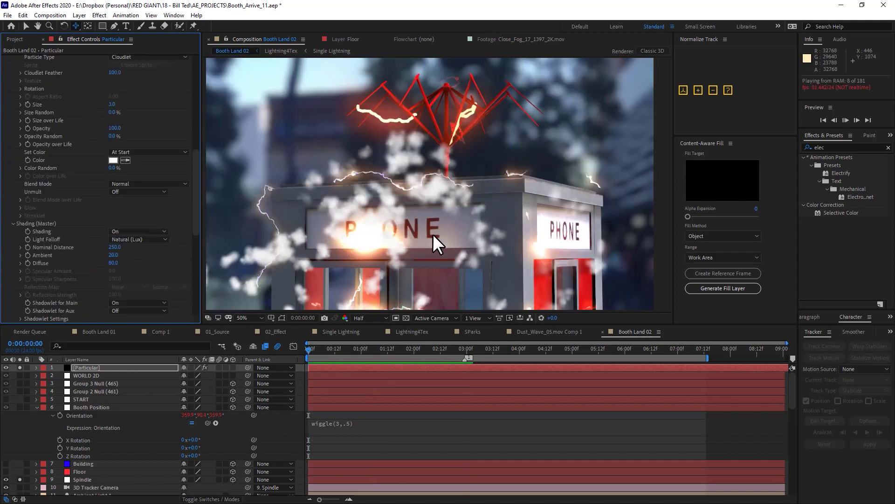
{"action": "key", "text": "space"}
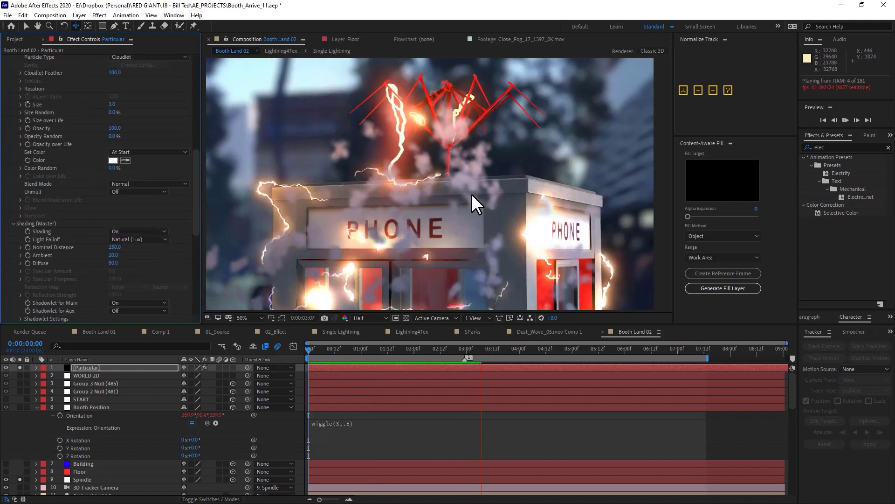
- Raise the shading nominal distance to about 280 and preview the smoke from 0:00:03:07
{"action": "left_click_drag", "start_coordinate": [112, 247], "coordinate": [137, 247]}
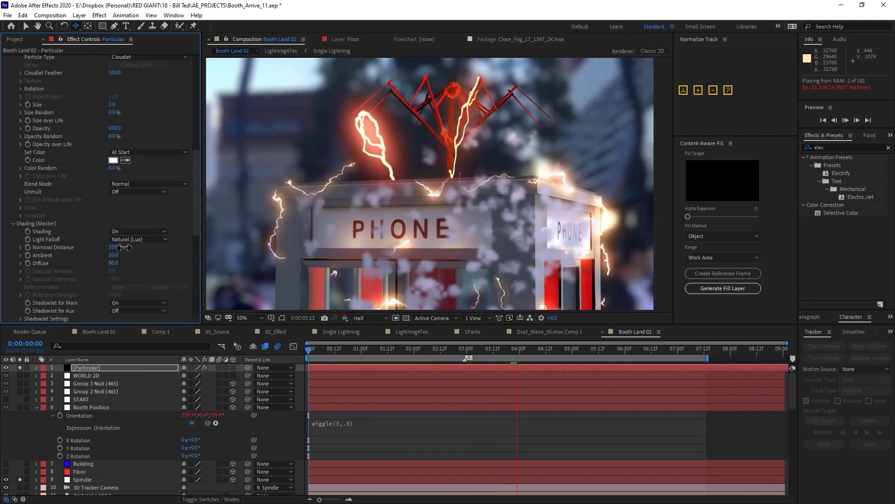
{"action": "left_click_drag", "start_coordinate": [418, 351], "coordinate": [547, 342]}
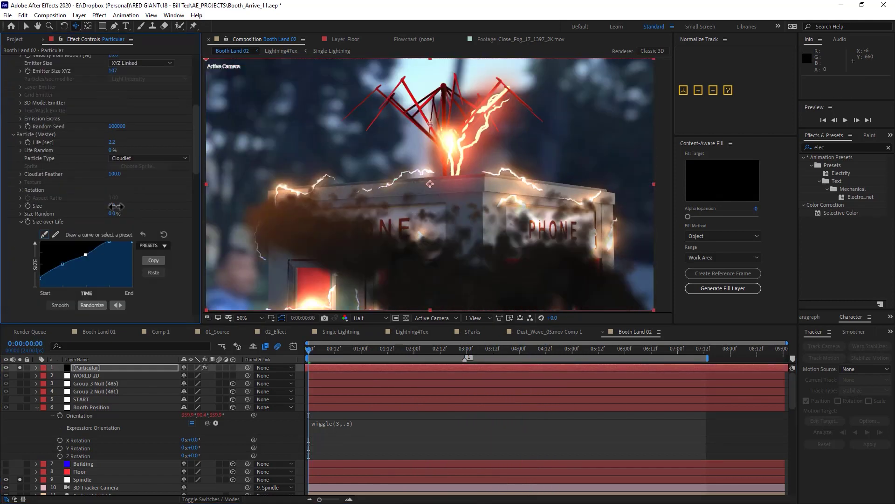
{"action": "scroll", "coordinate": [110, 270], "scroll_direction": "down", "scroll_amount": 8}
{"action": "key", "text": "space"}
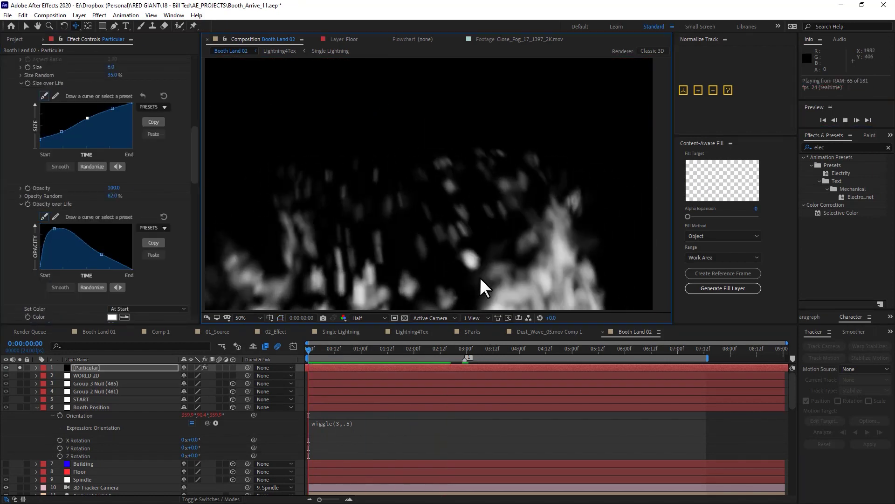
{"action": "scroll", "coordinate": [140, 226], "scroll_direction": "down", "scroll_amount": 15}
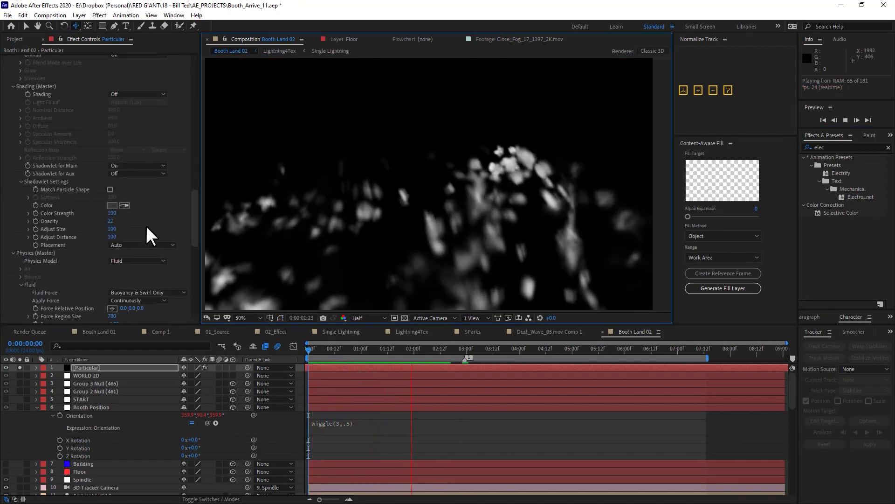
{"action": "scroll", "coordinate": [135, 231], "scroll_direction": "up", "scroll_amount": 8}
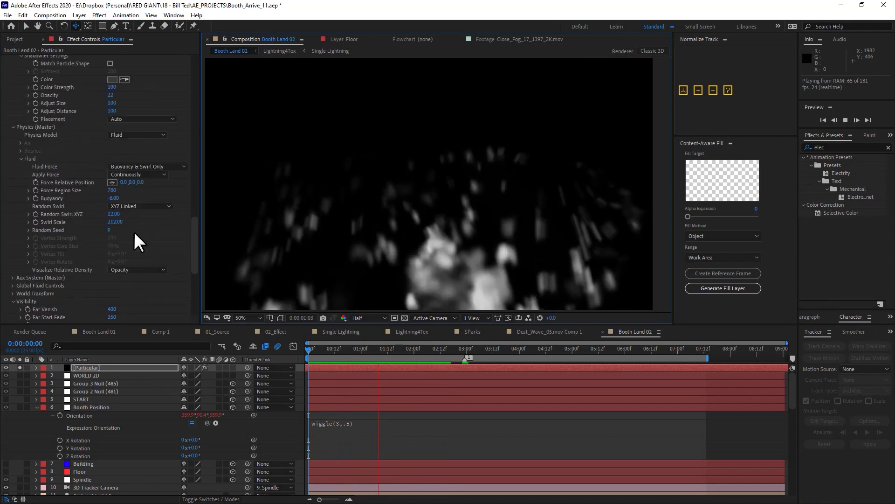
{"action": "scroll", "coordinate": [132, 215], "scroll_direction": "up", "scroll_amount": 7}
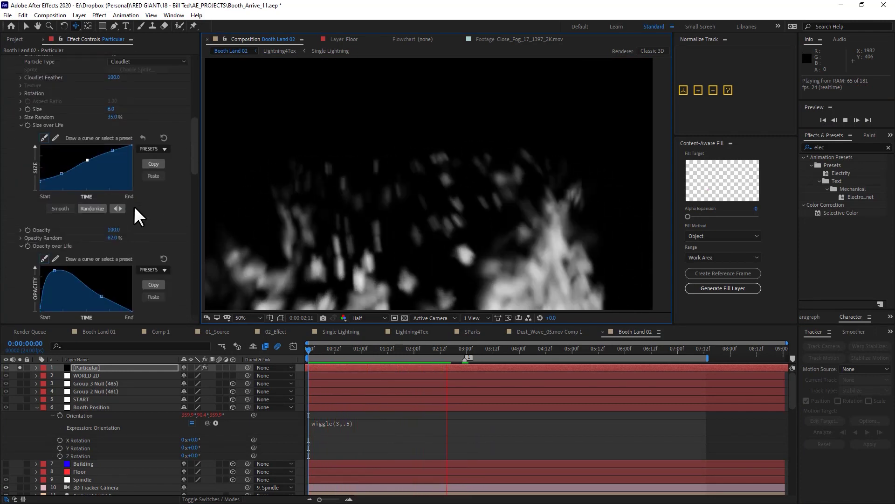
{"action": "key", "text": "ctrl+space"}
- Apply CC Vector Blur with type Direction Center and a larger blur amount
{"action": "type", "text": "vec"}
{"action": "key", "text": "Return"}
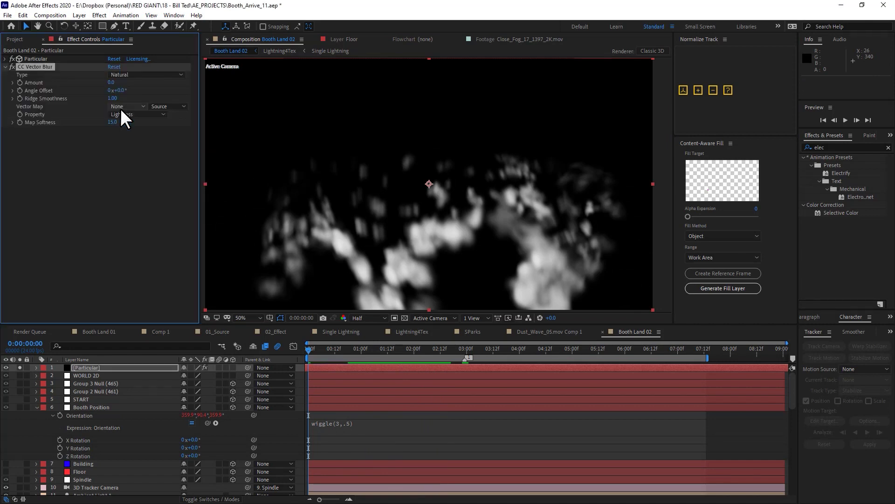
{"action": "left_click", "coordinate": [170, 74]}
{"action": "left_click", "coordinate": [162, 115]}
{"action": "left_click", "coordinate": [128, 115]}
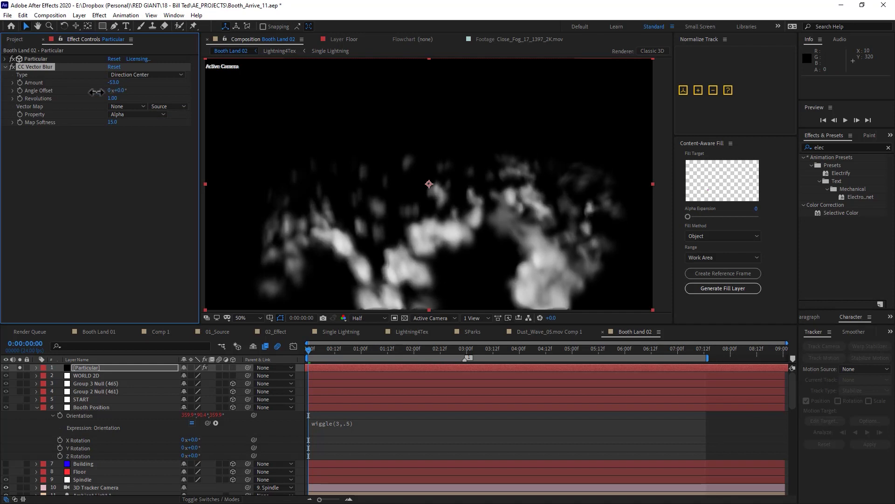
{"action": "mouse_move", "coordinate": [96, 92]}
{"action": "left_mouse_down"}
{"action": "mouse_move", "coordinate": [78, 98]}
{"action": "mouse_move", "coordinate": [106, 102]}
{"action": "left_mouse_up"}
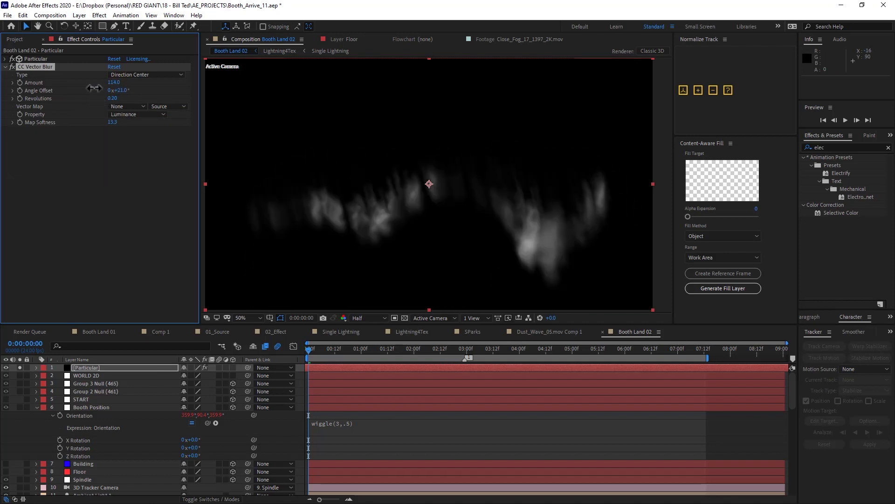
- Duplicate the blur as Direction Fading, compare both blurs toggled off and on, and preview
{"action": "key", "text": "ctrl+d"}
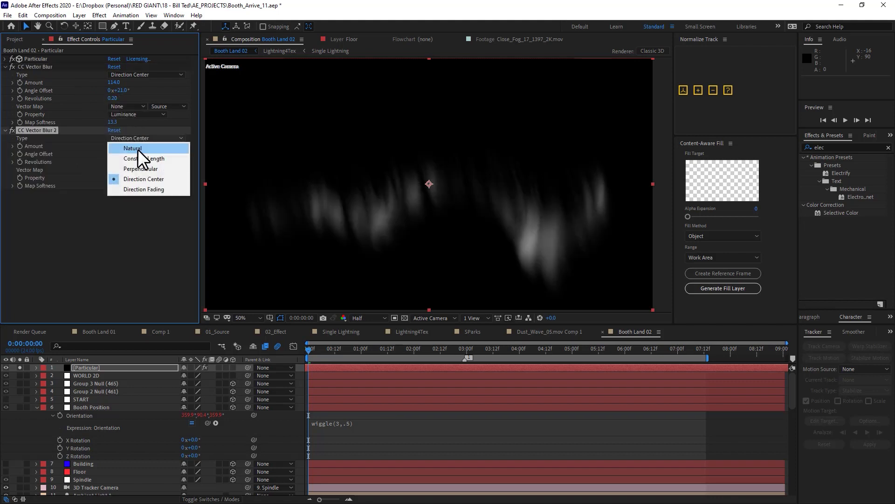
{"action": "left_click", "coordinate": [149, 188]}
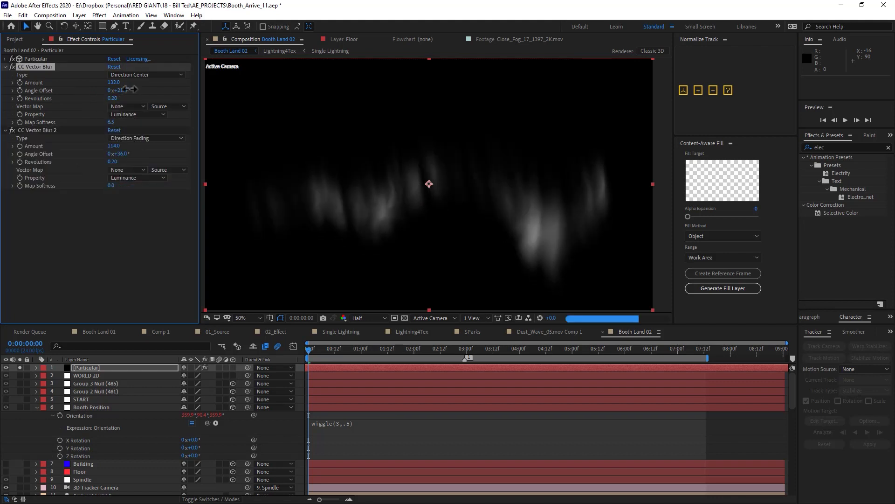
{"action": "left_click", "coordinate": [11, 67]}
{"action": "left_click", "coordinate": [11, 130]}
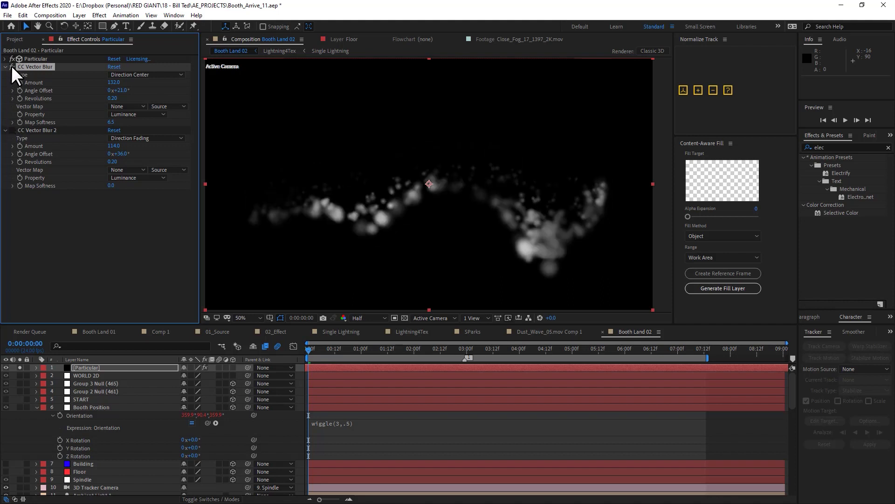
{"action": "left_click", "coordinate": [11, 67]}
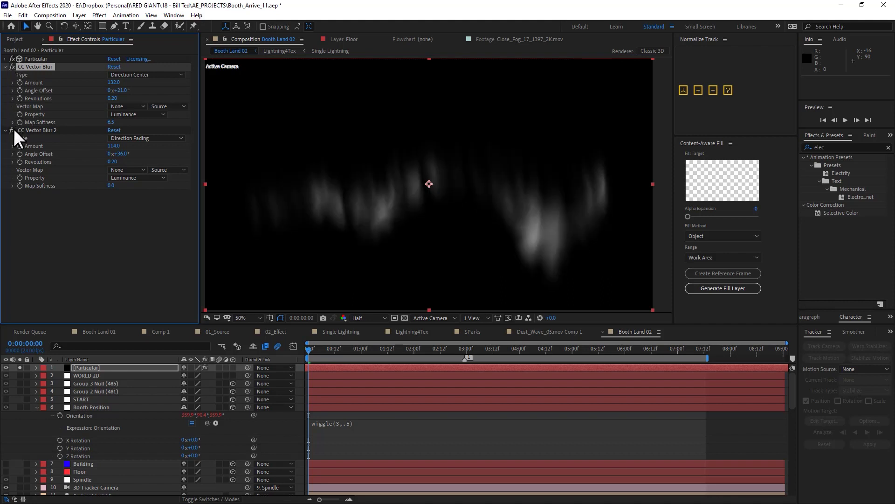
{"action": "left_click", "coordinate": [845, 120]}
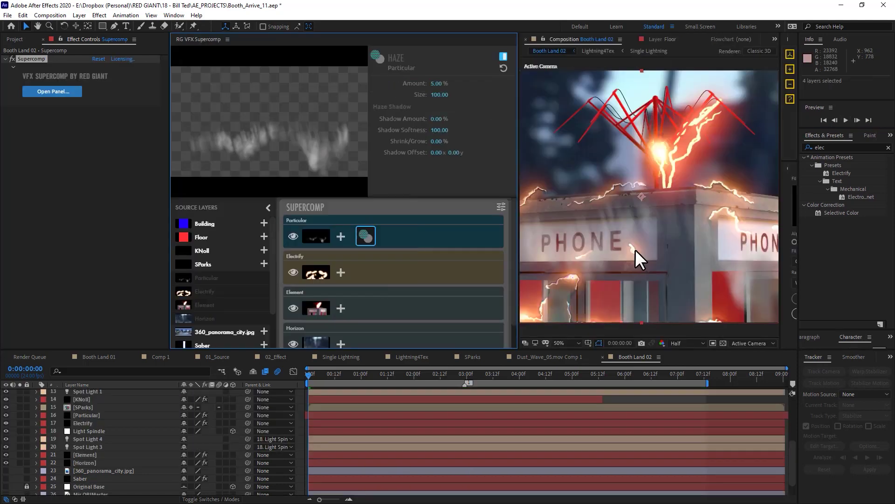
- Add Blur Behind with a layer preset to Particular, and Optical Glow to the Element layer
{"action": "left_click", "coordinate": [340, 237]}
{"action": "left_click", "coordinate": [371, 187]}
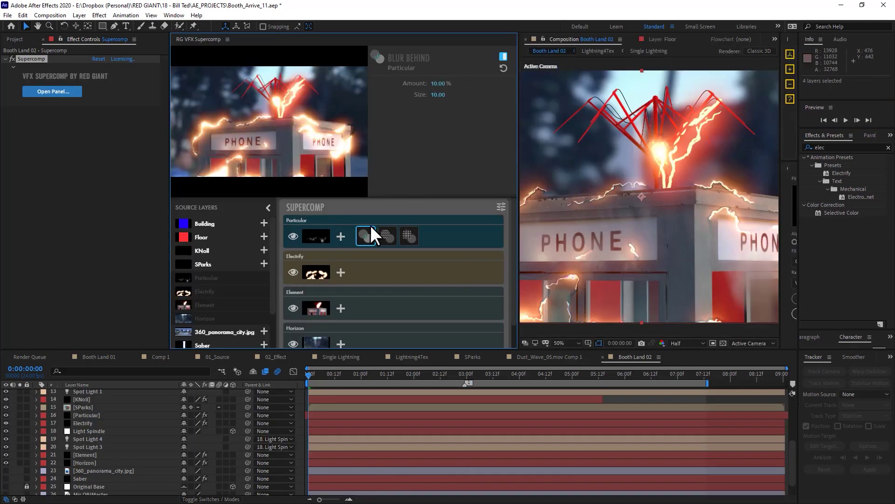
{"action": "left_click", "coordinate": [363, 270]}
{"action": "left_click", "coordinate": [230, 320]}
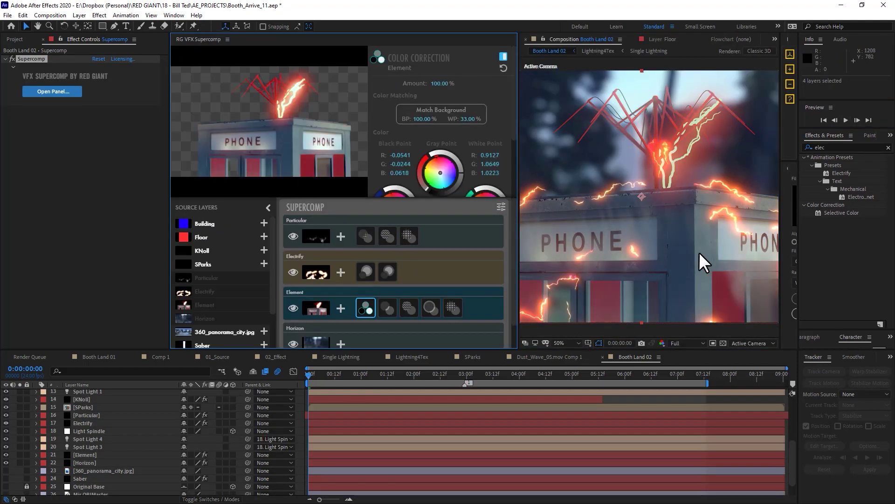
{"action": "left_click", "coordinate": [341, 307]}
{"action": "left_click", "coordinate": [366, 304]}
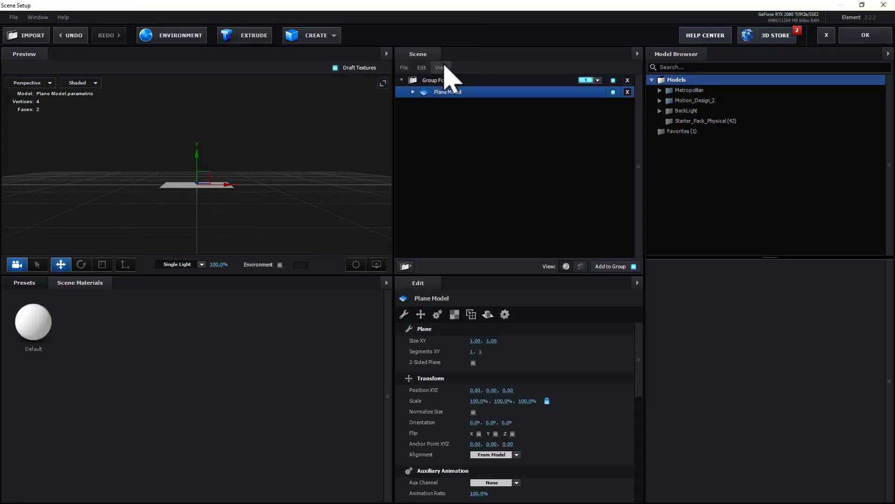
- Import Time Pod Egg into the selected group and inspect its material's texture maps, including normal bump
{"action": "left_click", "coordinate": [590, 81]}
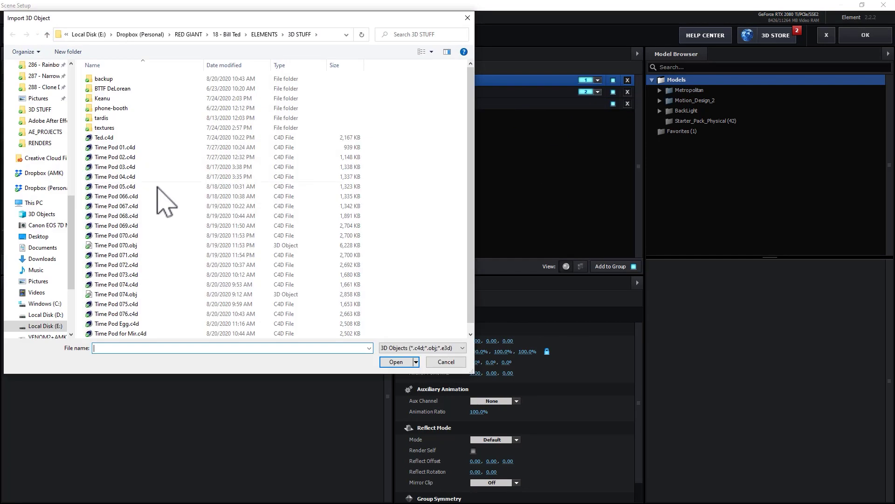
{"action": "scroll", "coordinate": [156, 261], "scroll_direction": "down", "scroll_amount": 1}
{"action": "double_click", "coordinate": [142, 320]}
{"action": "left_click", "coordinate": [513, 346]}
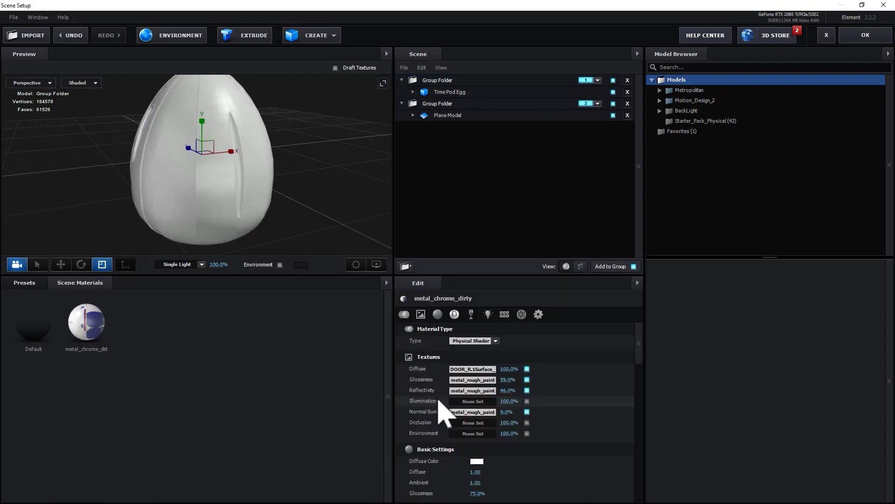
{"action": "left_click", "coordinate": [459, 401]}
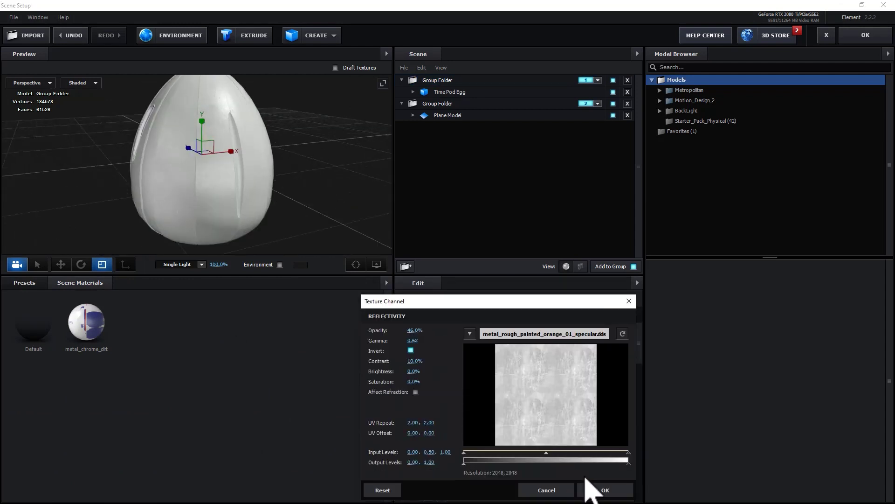
{"action": "left_click", "coordinate": [595, 485]}
{"action": "left_click", "coordinate": [461, 411]}
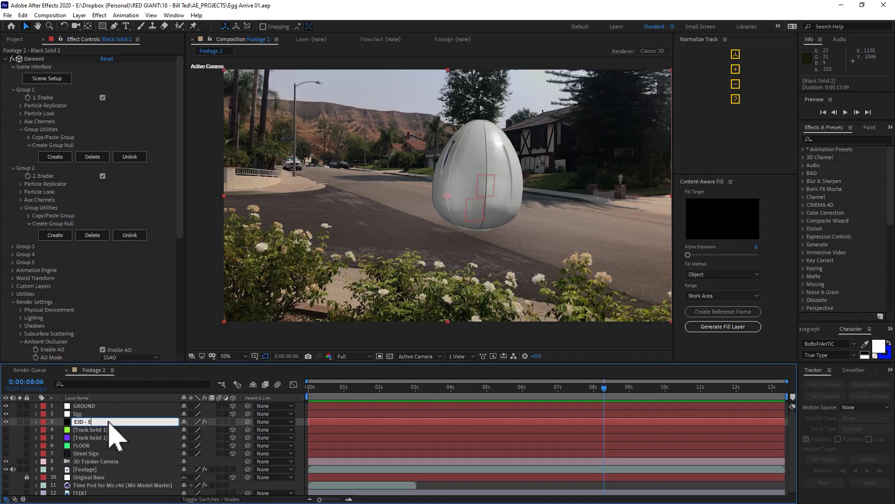
- Select the Element effect on the E3D - Egg layer in Effect Controls
{"action": "left_click", "coordinate": [47, 79]}
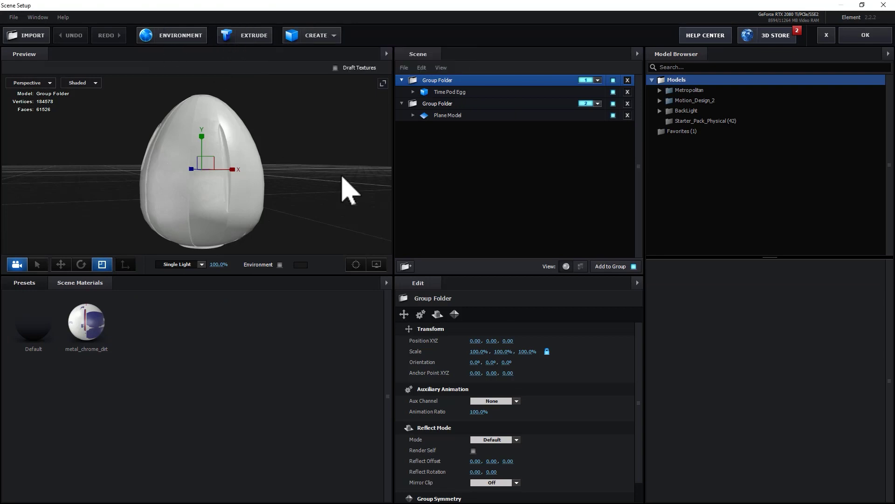
- Set Outside House.jpg as the environment map, check the egg's reflections, and close Scene Setup
{"action": "left_click_drag", "start_coordinate": [350, 191], "coordinate": [323, 196]}
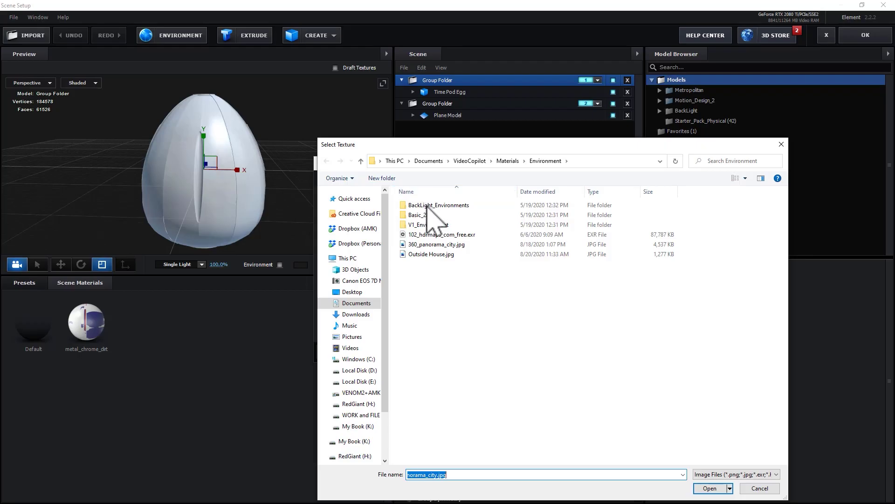
{"action": "double_click", "coordinate": [429, 254]}
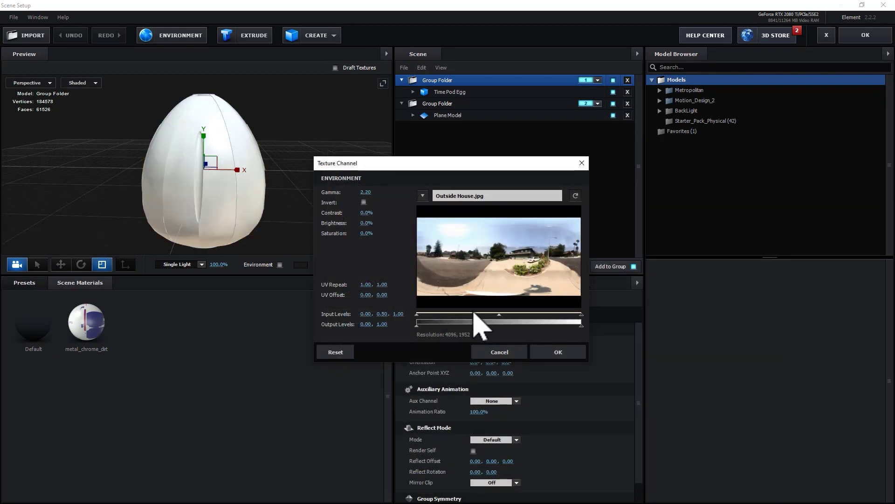
{"action": "left_click", "coordinate": [562, 353]}
{"action": "left_click_drag", "start_coordinate": [322, 213], "coordinate": [228, 179]}
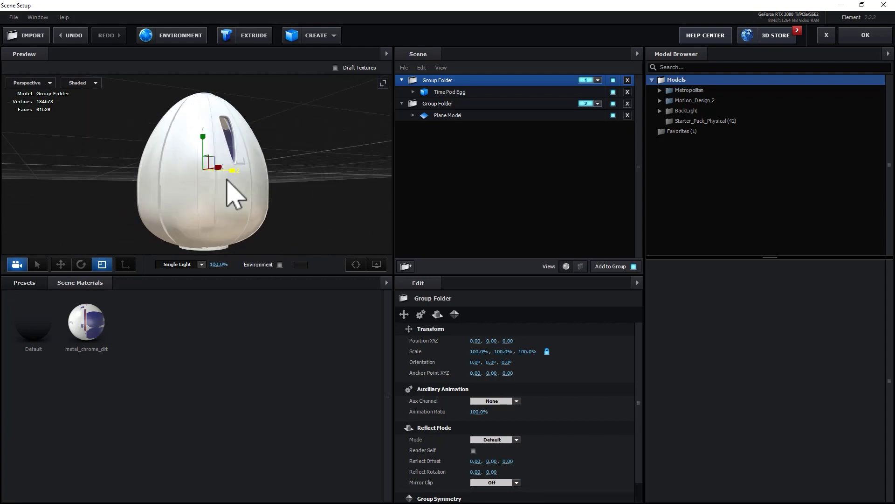
{"action": "left_click", "coordinate": [856, 42]}
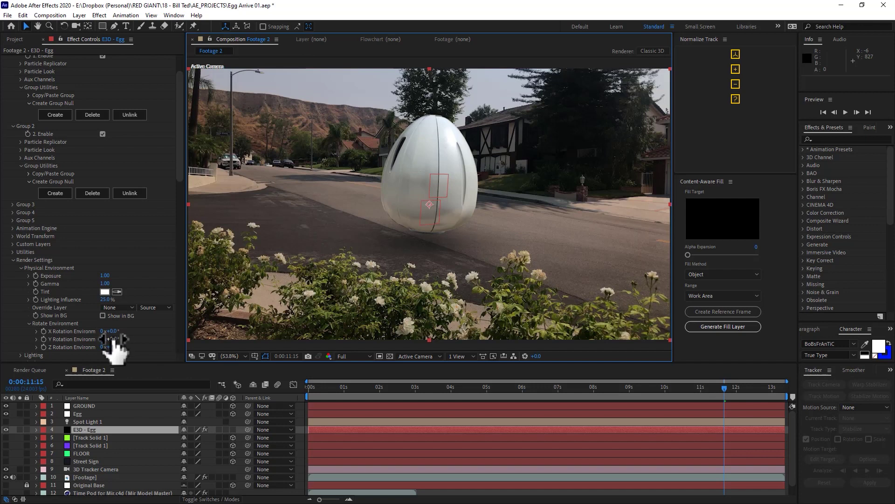
- Rotate and tilt the environment so the egg's reflection lines up with the street
{"action": "left_click_drag", "start_coordinate": [112, 339], "coordinate": [136, 340]}
{"action": "left_click_drag", "start_coordinate": [268, 341], "coordinate": [383, 338]}
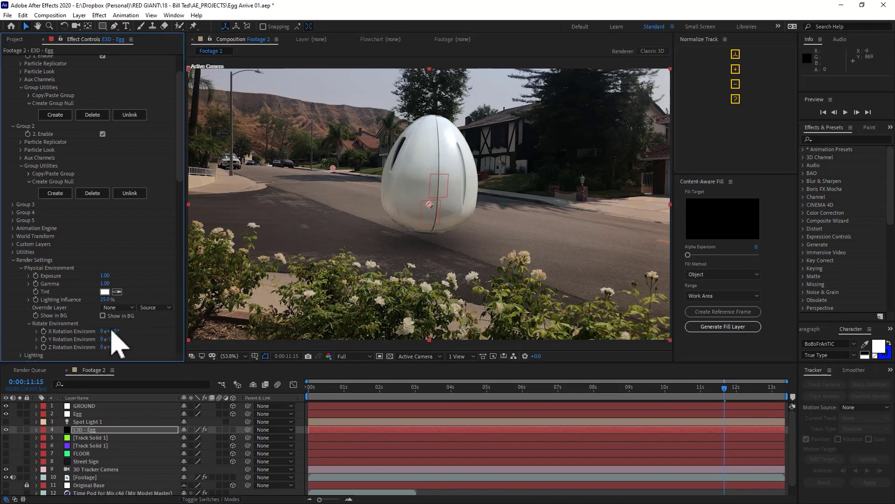
{"action": "left_click_drag", "start_coordinate": [104, 322], "coordinate": [484, 196]}
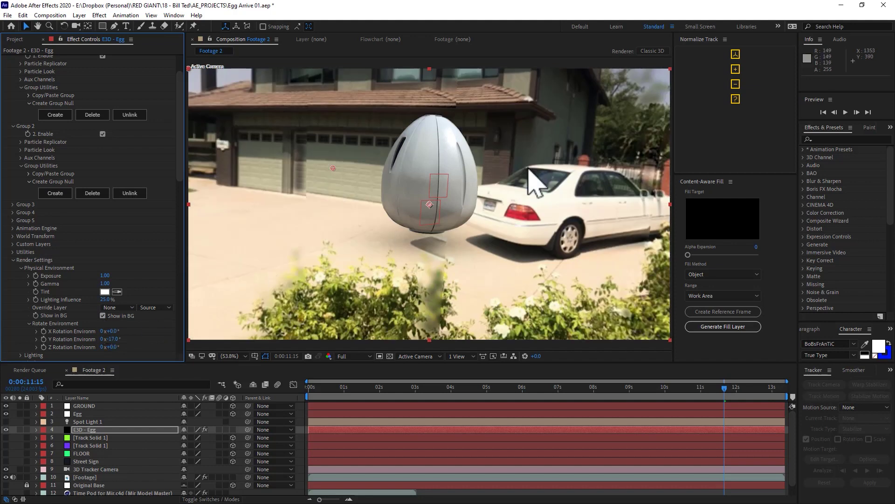
{"action": "left_click_drag", "start_coordinate": [117, 339], "coordinate": [213, 335]}
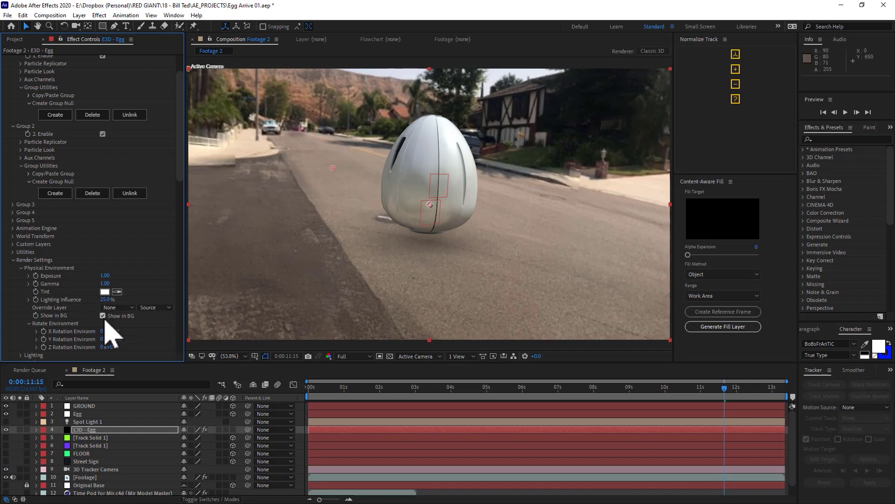
{"action": "left_click", "coordinate": [102, 316]}
{"action": "left_click", "coordinate": [103, 316]}
{"action": "left_click_drag", "start_coordinate": [116, 331], "coordinate": [115, 332]}
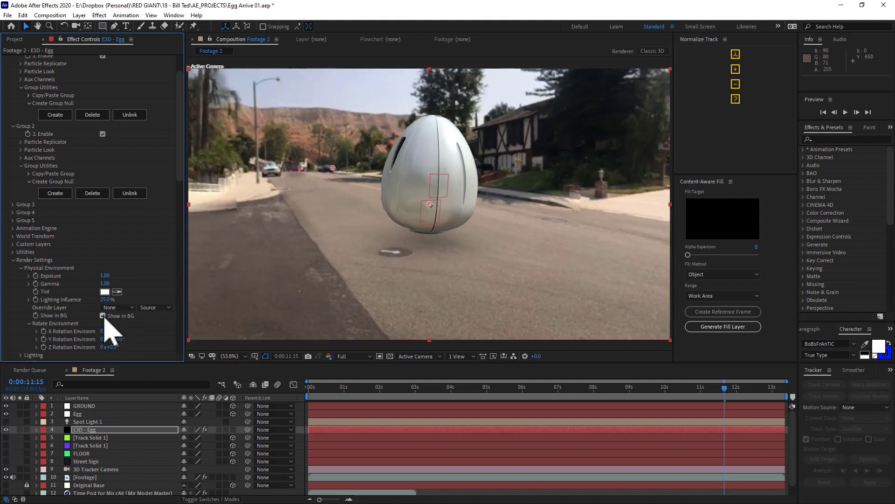
{"action": "left_click", "coordinate": [103, 316]}
{"action": "left_click", "coordinate": [103, 316]}
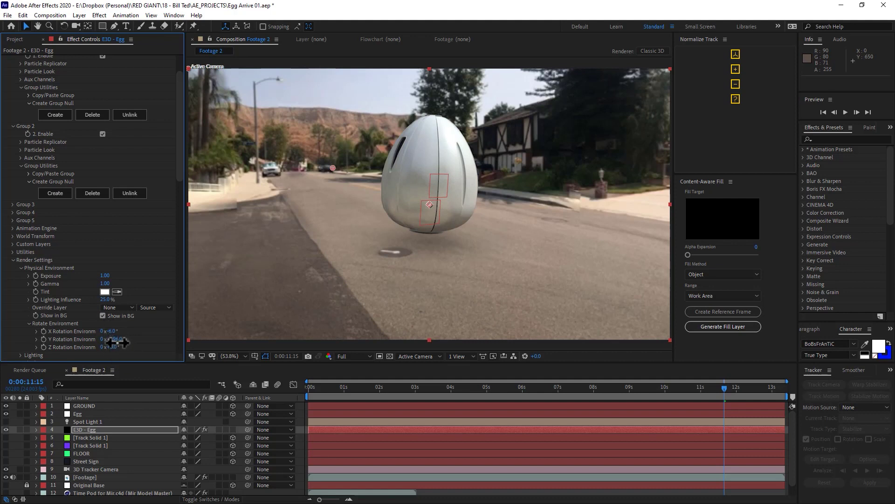
{"action": "left_click_drag", "start_coordinate": [118, 342], "coordinate": [114, 342]}
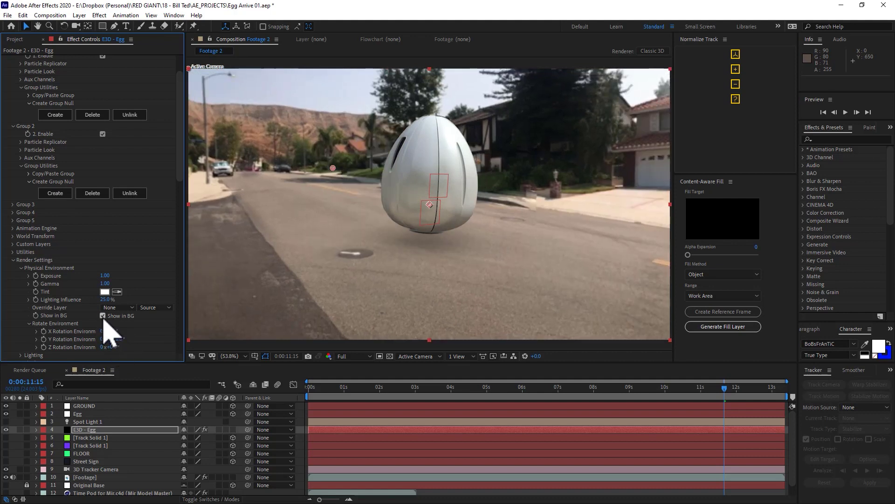
- Compare against the real footage, leaving it showing behind the egg, and collapse render settings
{"action": "left_click", "coordinate": [103, 316]}
{"action": "left_click", "coordinate": [103, 316]}
{"action": "left_click", "coordinate": [103, 316]}
{"action": "left_click", "coordinate": [103, 316]}
{"action": "left_click", "coordinate": [103, 316]}
{"action": "left_click", "coordinate": [13, 260]}
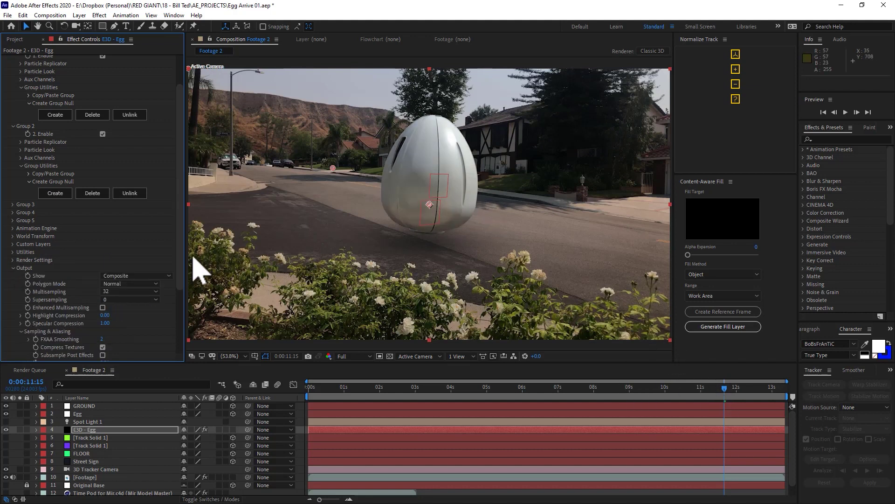
- Turn on Spot Light 1 for shadows and add an Ambient light at 23% intensity
{"action": "left_click", "coordinate": [58, 422]}
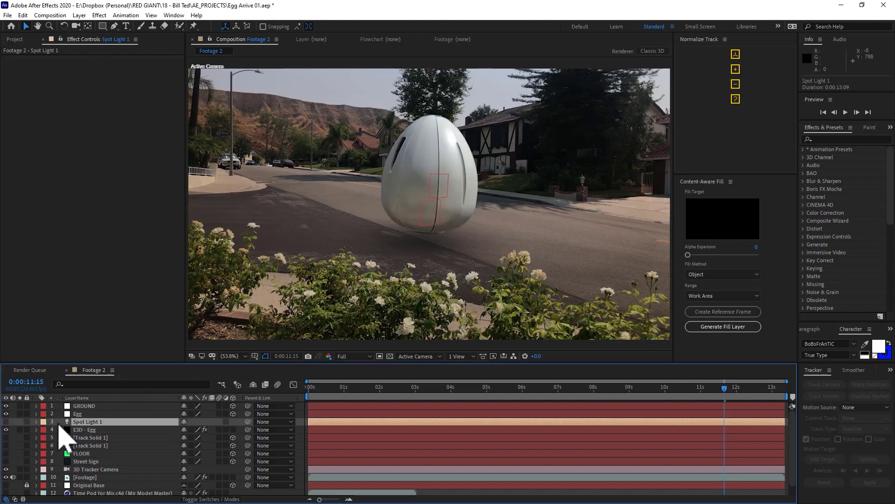
{"action": "left_click", "coordinate": [6, 421]}
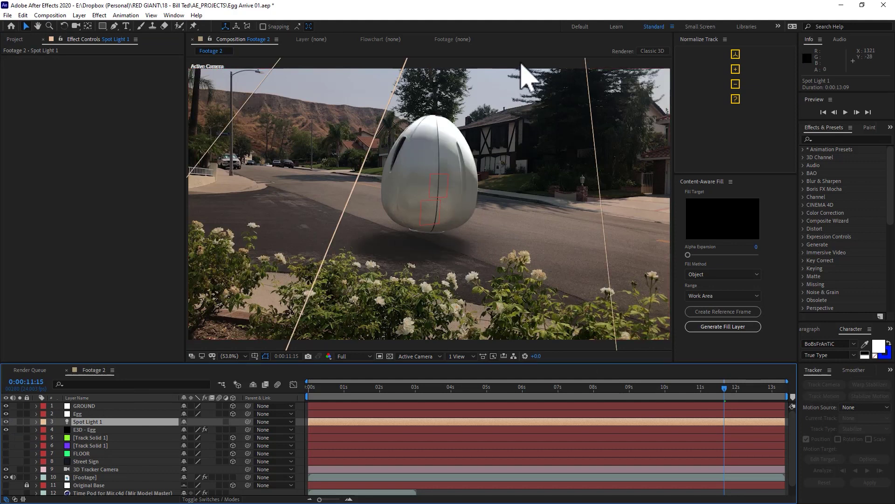
{"action": "key", "text": "ctrl+shift+y"}
{"action": "left_click", "coordinate": [410, 161]}
{"action": "left_click", "coordinate": [416, 196]}
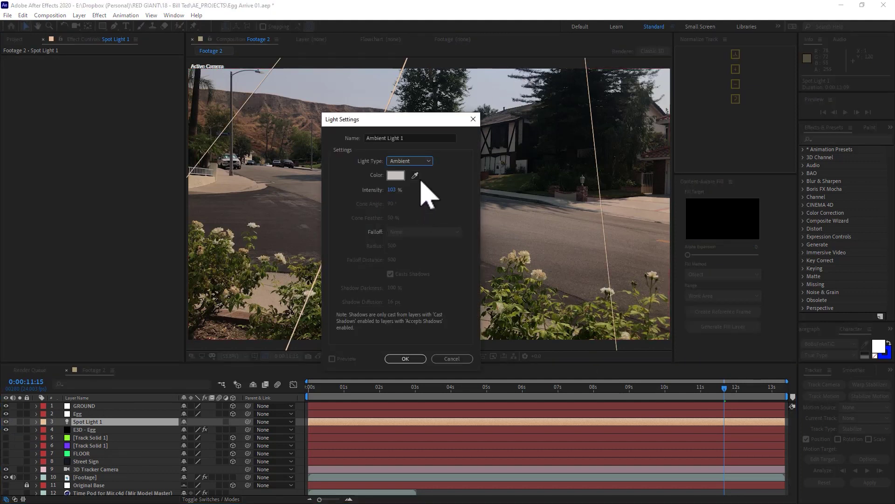
{"action": "key", "text": "Return"}
{"action": "left_click_drag", "start_coordinate": [187, 437], "coordinate": [156, 445]}
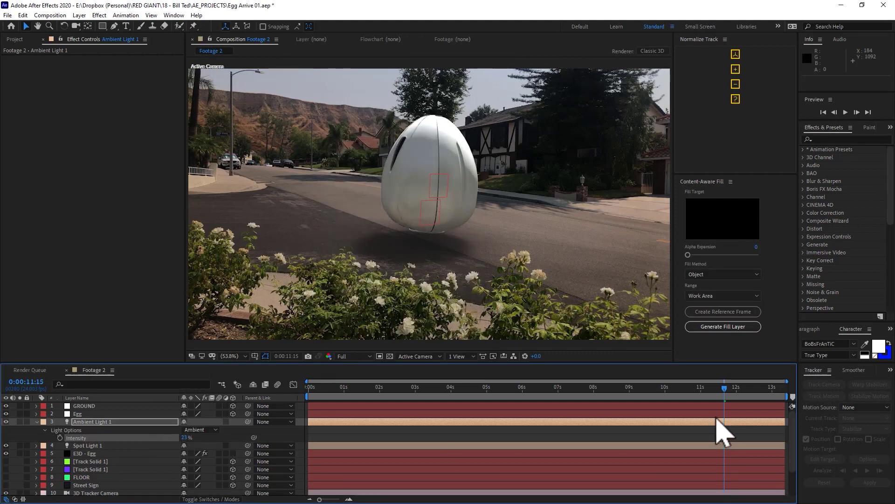
{"action": "left_click_drag", "start_coordinate": [716, 418], "coordinate": [416, 416]}
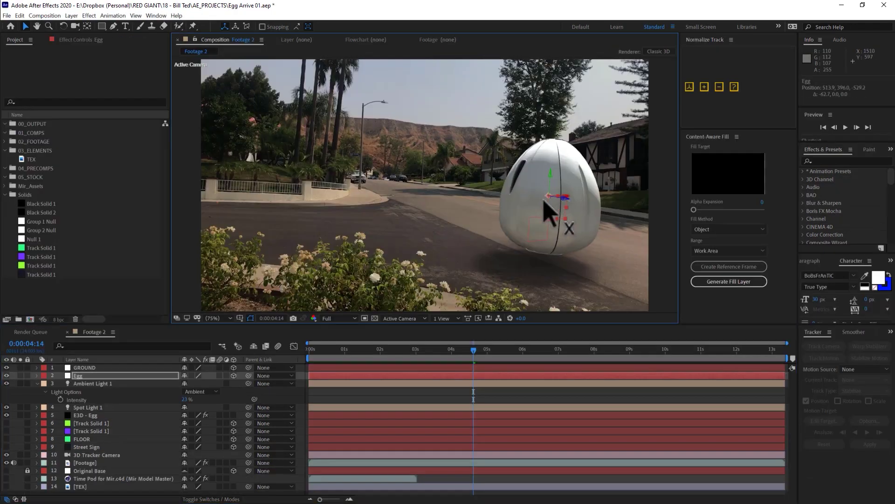
- Place a copy of the footage above the egg and key it with Color Range
{"action": "left_click_drag", "start_coordinate": [543, 200], "coordinate": [536, 239]}
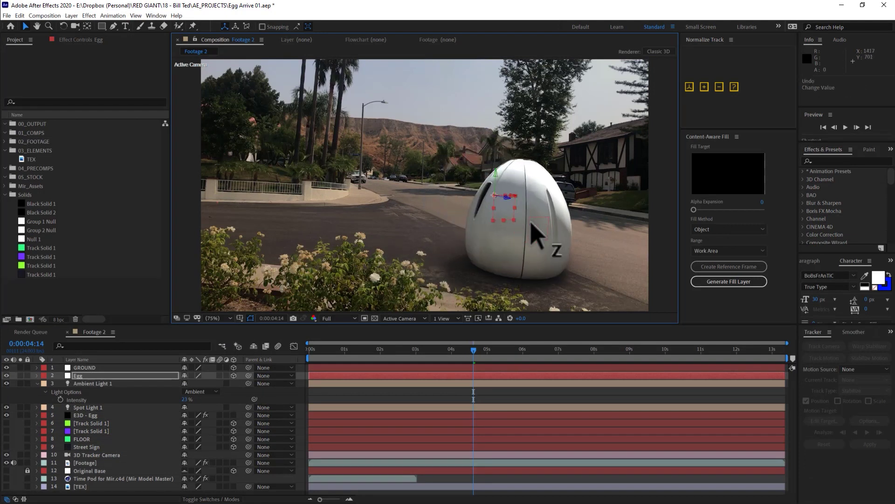
{"action": "key", "text": "ctrl+z"}
{"action": "left_click_drag", "start_coordinate": [89, 463], "coordinate": [118, 366]}
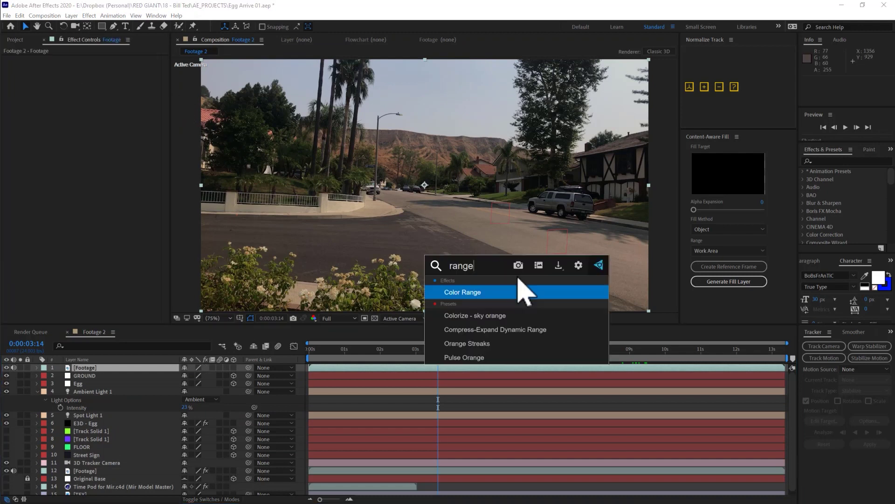
{"action": "key", "text": "Return"}
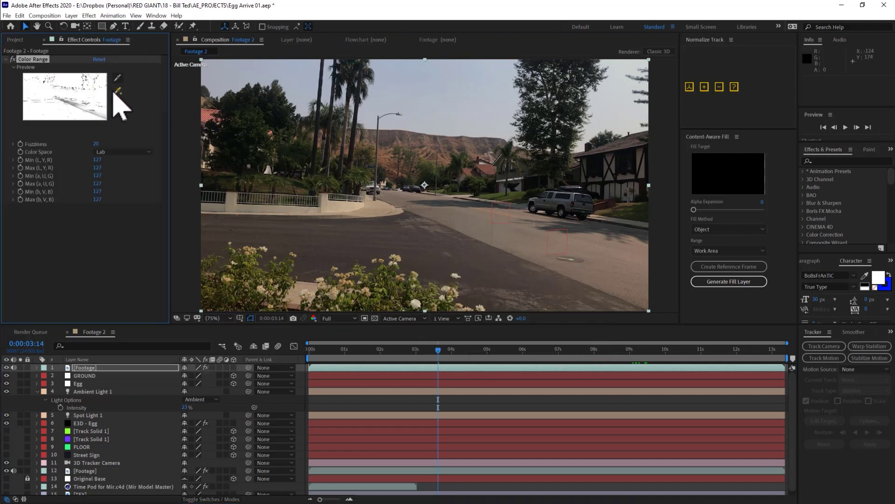
{"action": "left_click", "coordinate": [472, 281]}
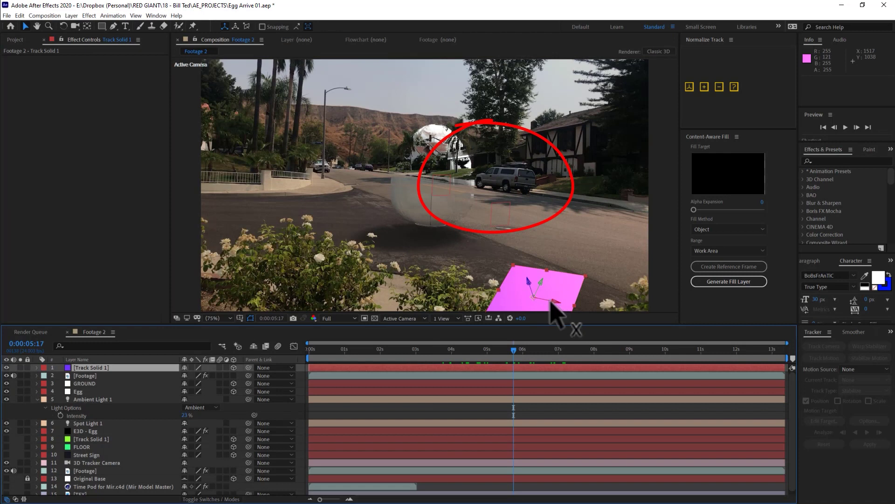
- Enlarge and rotate the tracked solid over the flowers and set its opacity to 100
{"action": "left_click_drag", "start_coordinate": [552, 302], "coordinate": [286, 200]}
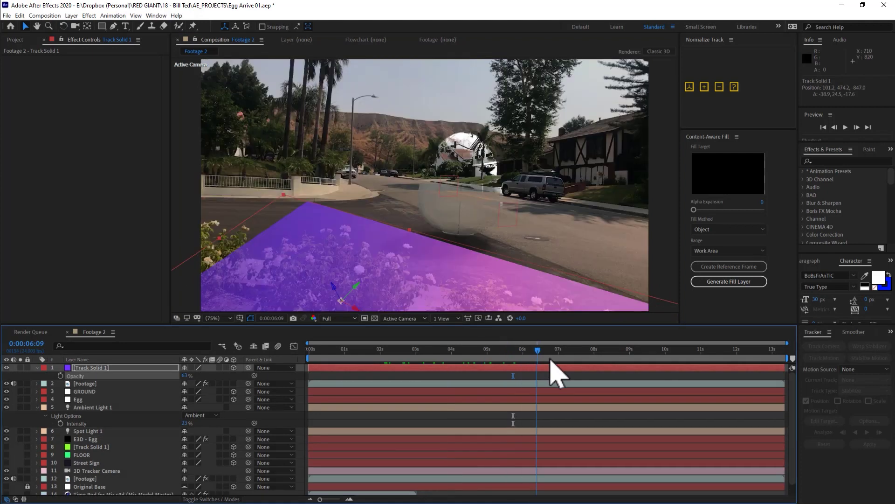
{"action": "left_click_drag", "start_coordinate": [550, 360], "coordinate": [586, 361]}
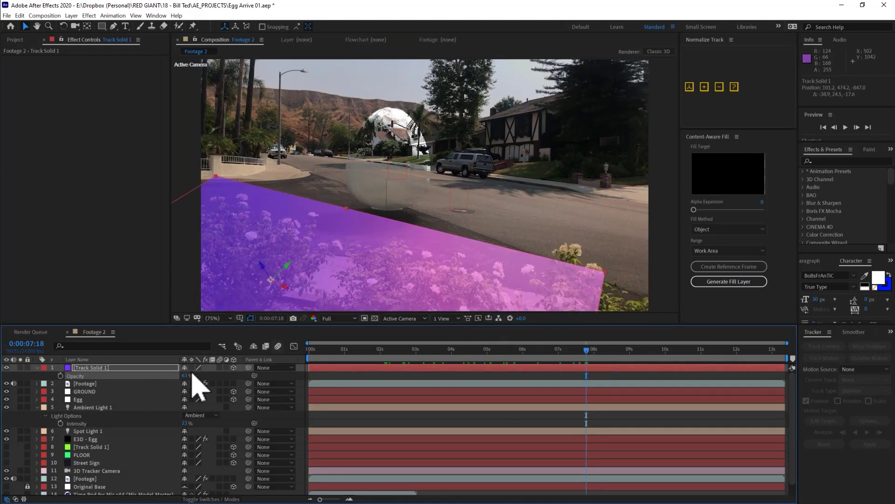
{"action": "key", "text": "F2"}
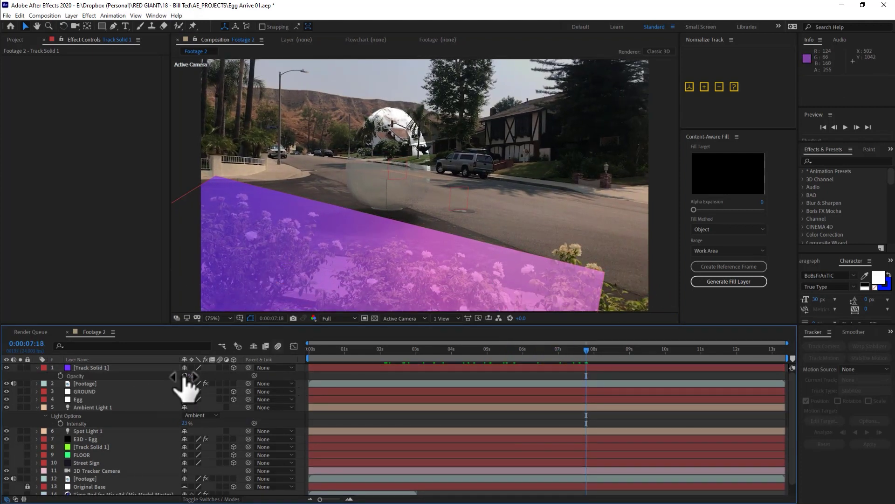
{"action": "left_click", "coordinate": [187, 375]}
{"action": "type", "text": "100"}
{"action": "key", "text": "Return"}
- Make the footage copy use the solid's alpha as its track matte
{"action": "left_click", "coordinate": [131, 383]}
{"action": "key", "text": "F4"}
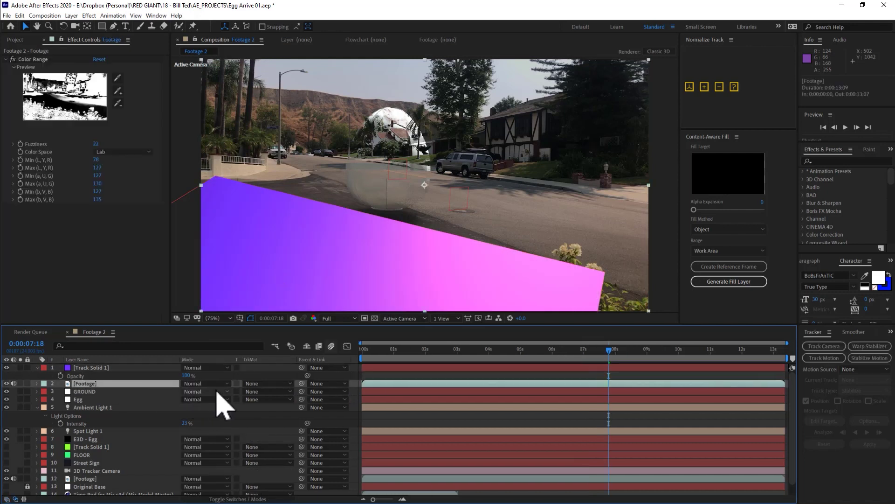
{"action": "left_click", "coordinate": [263, 384]}
{"action": "left_click", "coordinate": [280, 404]}
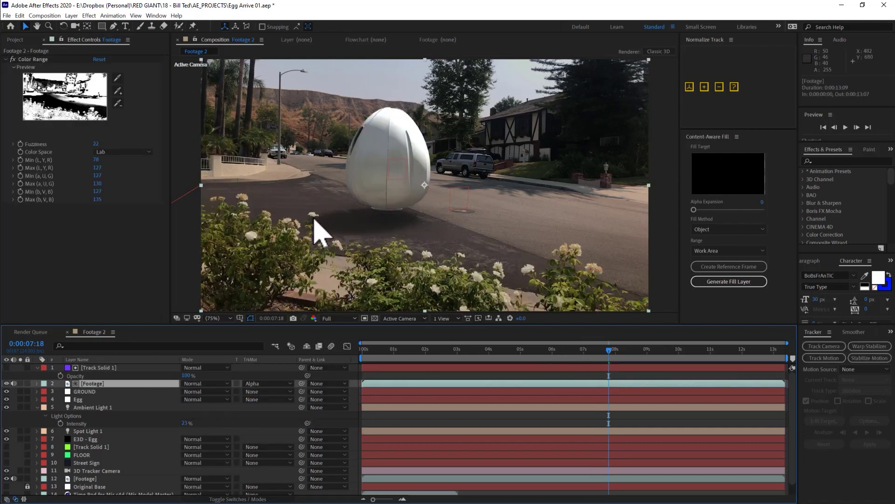
- Pre-compose the solid and footage copy into an FG precomp with collapsed transformations
{"action": "left_click", "coordinate": [99, 367], "text": "shift"}
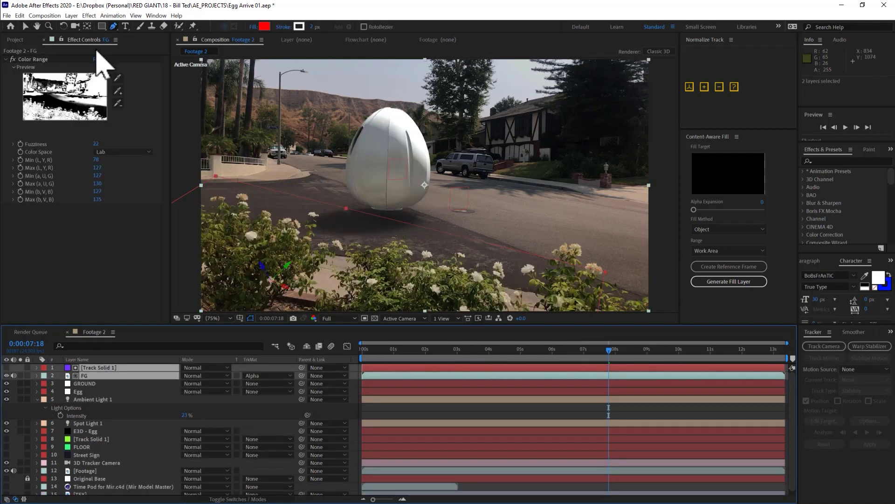
{"action": "left_click", "coordinate": [71, 16]}
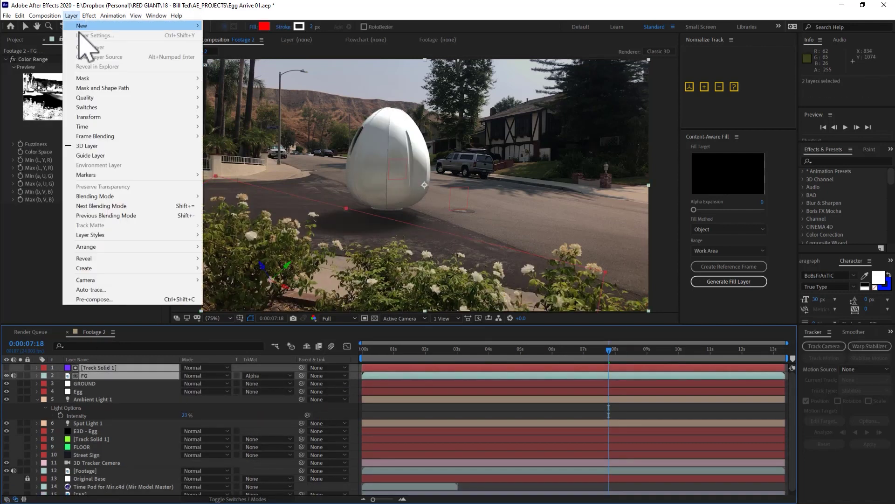
{"action": "left_click", "coordinate": [124, 299]}
{"action": "key", "text": "Return"}
{"action": "left_click", "coordinate": [192, 368]}
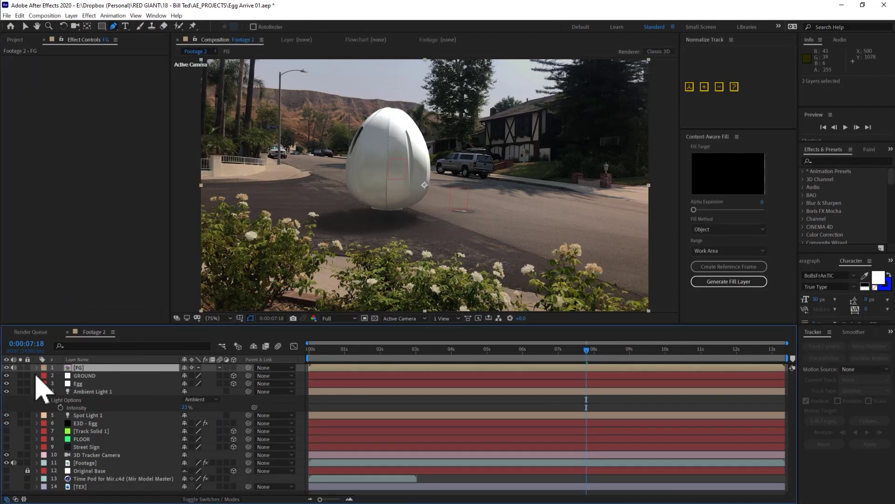
- Solo the FG precomp to compare the foreground flowers against the full scene
{"action": "left_click", "coordinate": [21, 368]}
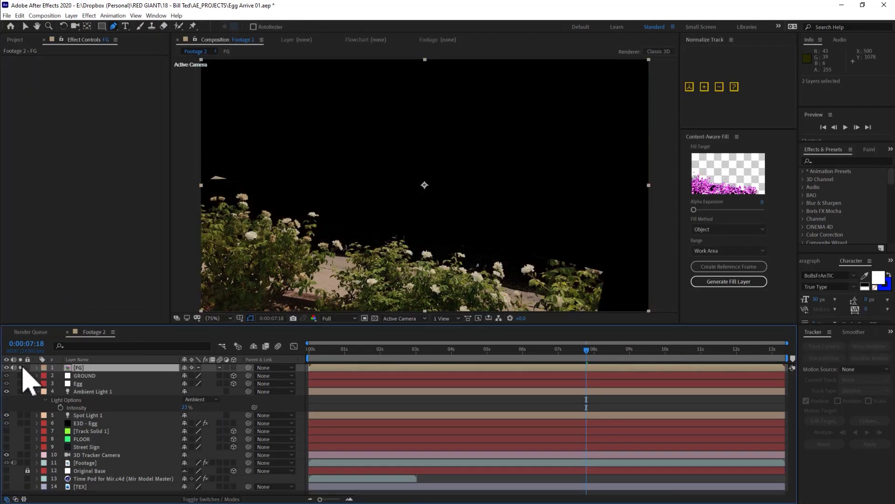
{"action": "left_click", "coordinate": [21, 367]}
{"action": "left_click", "coordinate": [21, 367]}
{"action": "left_click", "coordinate": [21, 368]}
{"action": "left_click", "coordinate": [21, 368]}
{"action": "left_click", "coordinate": [21, 367]}
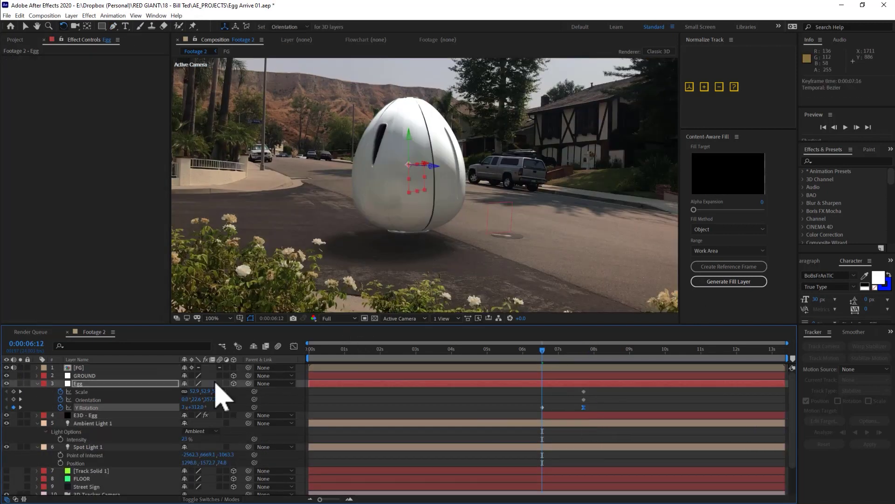
- Strengthen the ease on the egg's Y Rotation keyframe and preview the spin
{"action": "key", "text": "shift+F3"}
{"action": "mouse_move", "coordinate": [571, 374]}
{"action": "left_mouse_down"}
{"action": "mouse_move", "coordinate": [555, 483]}
{"action": "mouse_move", "coordinate": [568, 378]}
{"action": "mouse_move", "coordinate": [584, 371]}
{"action": "left_mouse_up"}
{"action": "key", "text": "space"}
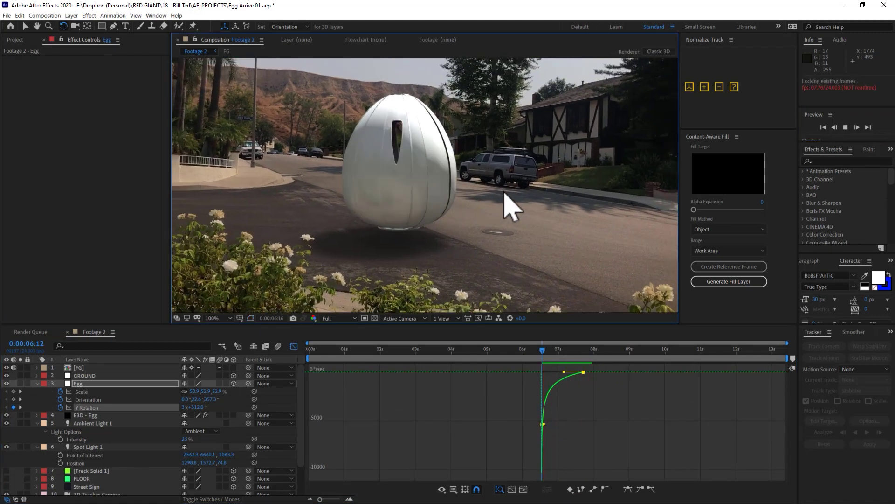
{"action": "key", "text": "space"}
- Key the egg's Scale width down to 7.9 and preview the arrival animation
{"action": "left_click", "coordinate": [294, 346]}
{"action": "left_click", "coordinate": [558, 350]}
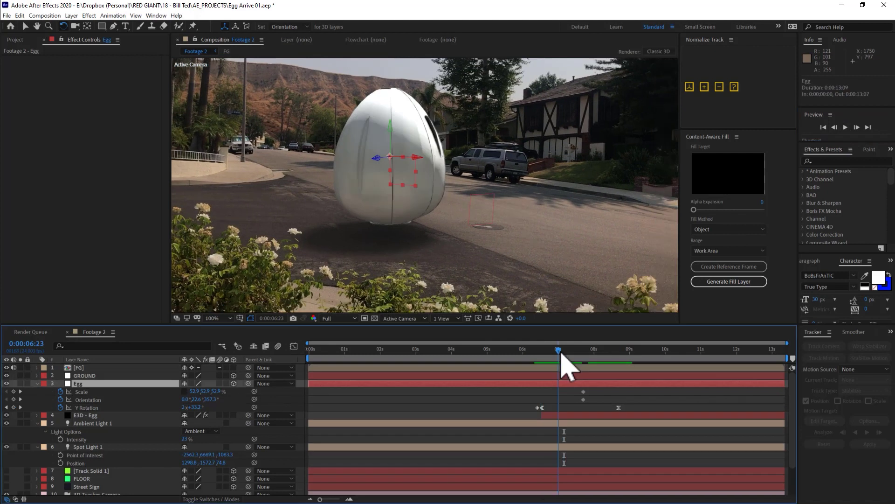
{"action": "left_click_drag", "start_coordinate": [194, 392], "coordinate": [173, 393]}
{"action": "left_click_drag", "start_coordinate": [590, 409], "coordinate": [579, 364]}
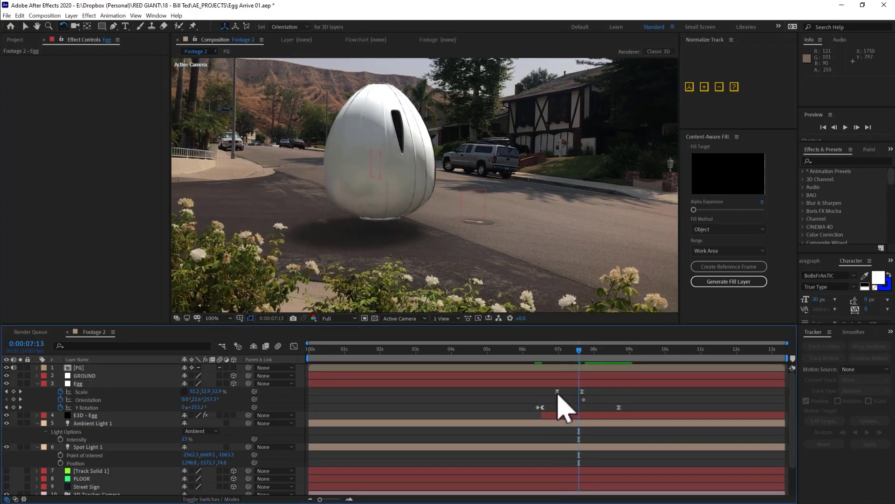
{"action": "left_click", "coordinate": [545, 356]}
{"action": "left_click", "coordinate": [542, 407]}
{"action": "key", "text": "space"}
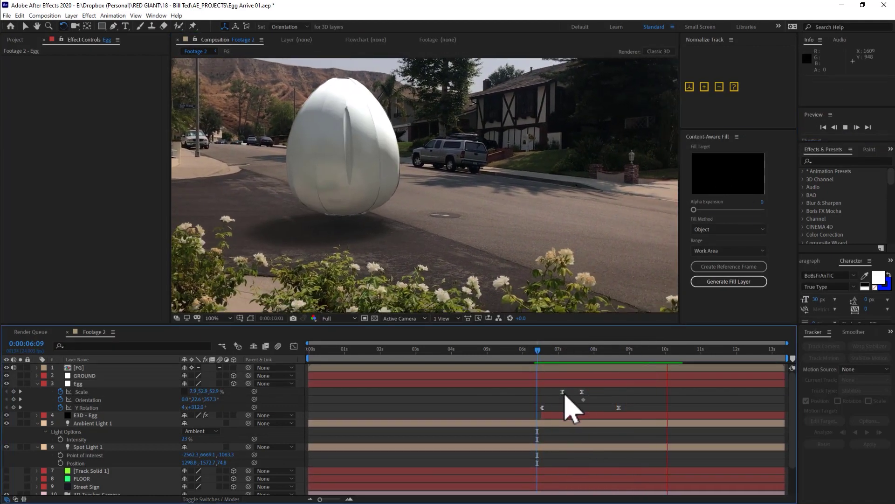
{"action": "key", "text": "ctrl+Down"}
- Enable Element's Twist deform and keyframe the egg's Twist Y from -63° to 0°
{"action": "left_click", "coordinate": [61, 220]}
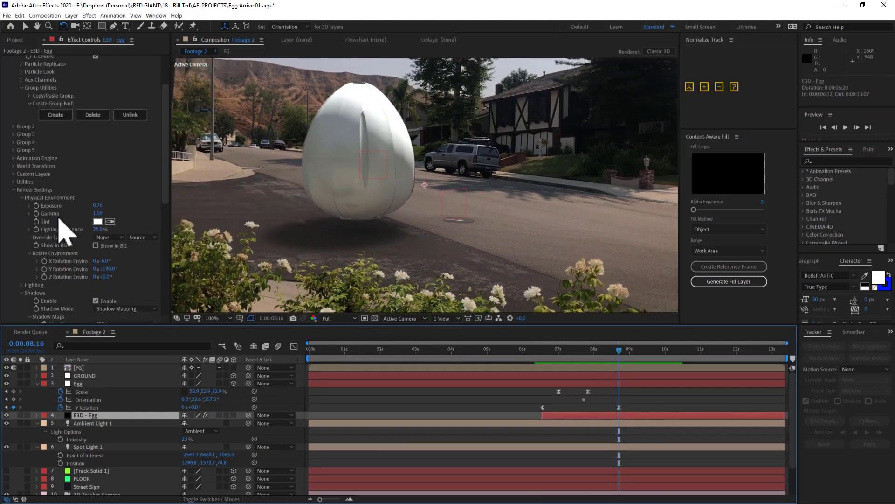
{"action": "left_click", "coordinate": [24, 203]}
{"action": "scroll", "coordinate": [40, 208], "scroll_direction": "down", "scroll_amount": 3}
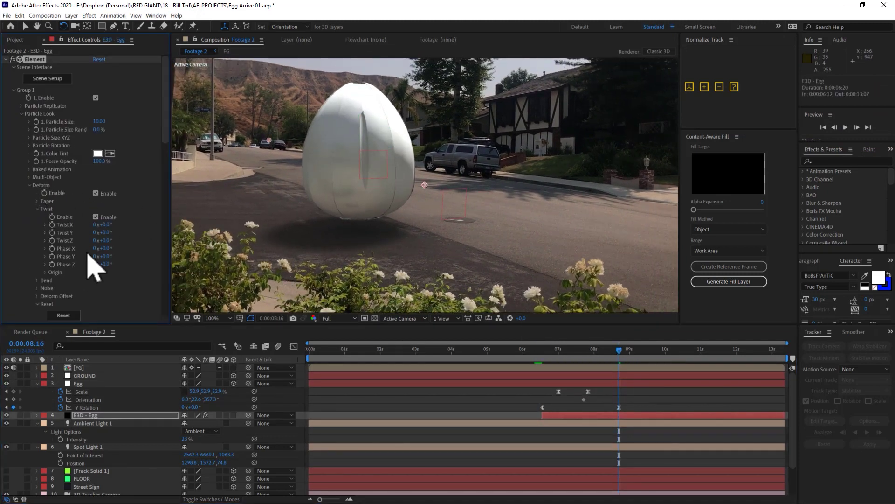
{"action": "left_click_drag", "start_coordinate": [96, 233], "coordinate": [114, 233]}
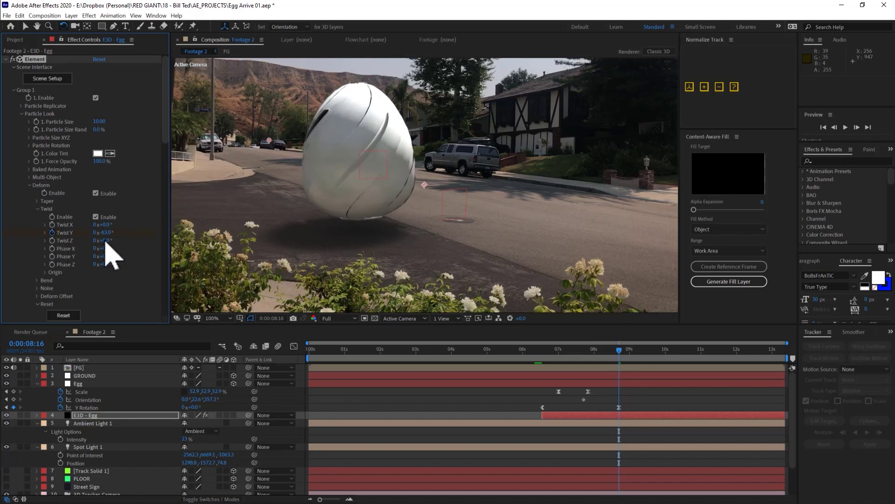
{"action": "key", "text": "ctrl+z"}
{"action": "key", "text": "u"}
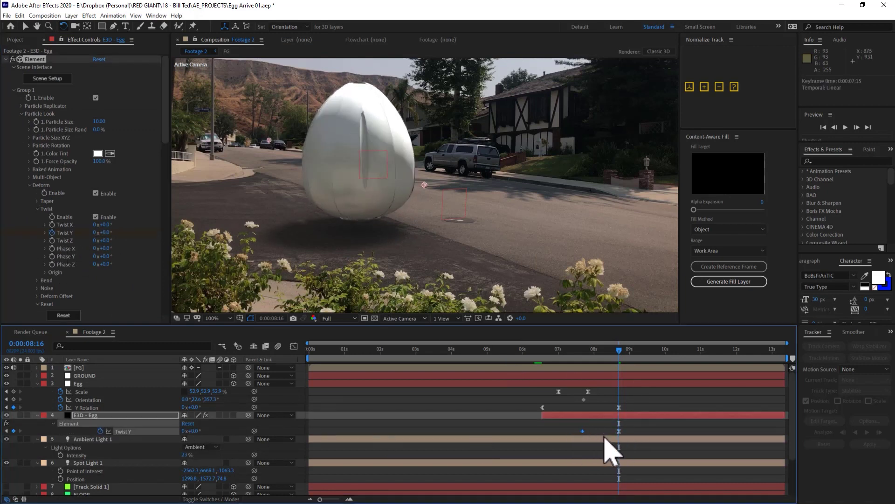
{"action": "left_click", "coordinate": [540, 354]}
{"action": "key", "text": "space"}
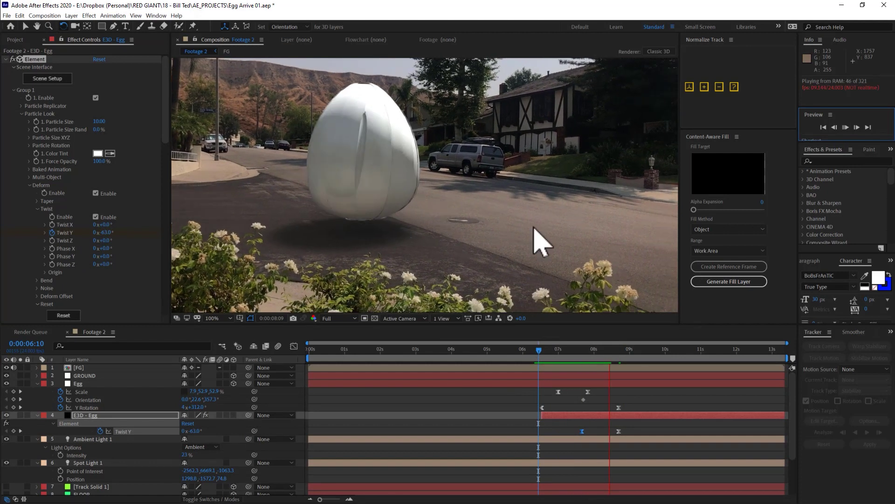
- Shift the Twist Y keyframes slightly earlier and retime the egg's Scale keyframe to 6:16
{"action": "left_click", "coordinate": [619, 431], "text": "shift"}
{"action": "left_click_drag", "start_coordinate": [619, 431], "coordinate": [602, 431]}
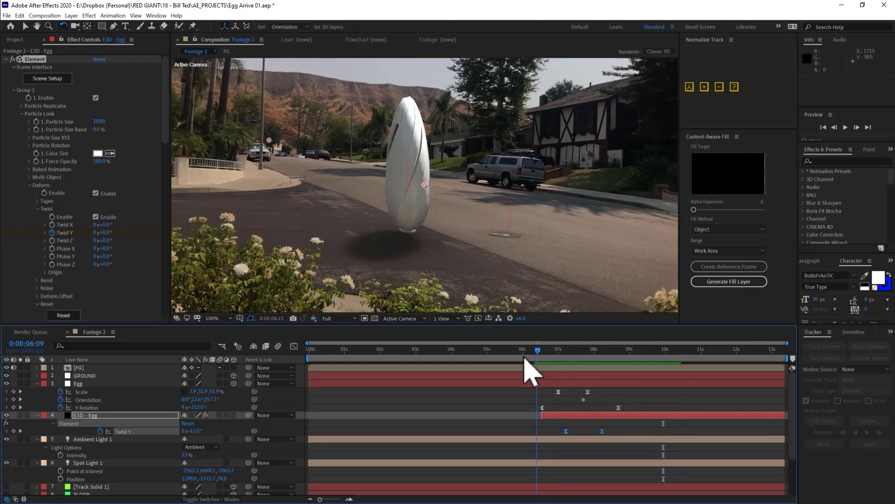
{"action": "left_click_drag", "start_coordinate": [526, 356], "coordinate": [515, 354]}
{"action": "left_click_drag", "start_coordinate": [570, 357], "coordinate": [559, 357]}
{"action": "left_click", "coordinate": [558, 391]}
{"action": "left_click_drag", "start_coordinate": [202, 390], "coordinate": [200, 400]}
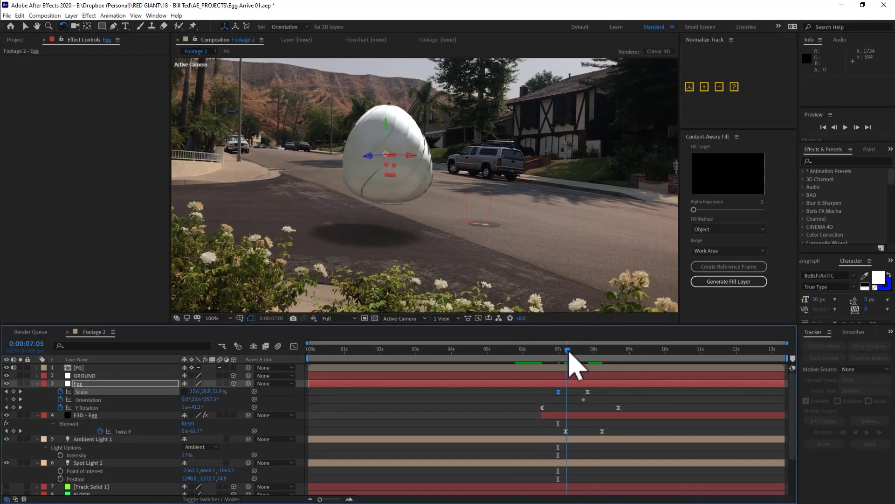
{"action": "left_click_drag", "start_coordinate": [202, 391], "coordinate": [224, 399]}
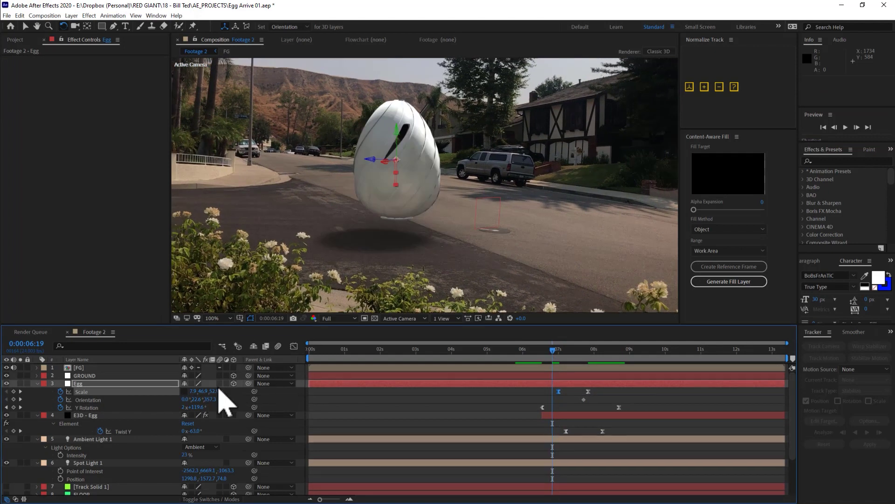
{"action": "key", "text": "Page_Up"}
{"action": "key", "text": "Page_Up"}
{"action": "key", "text": "Page_Up"}
- Slide the first Twist Y keyframe later around 7:06 and preview the egg animation
{"action": "left_click_drag", "start_coordinate": [560, 354], "coordinate": [593, 347]}
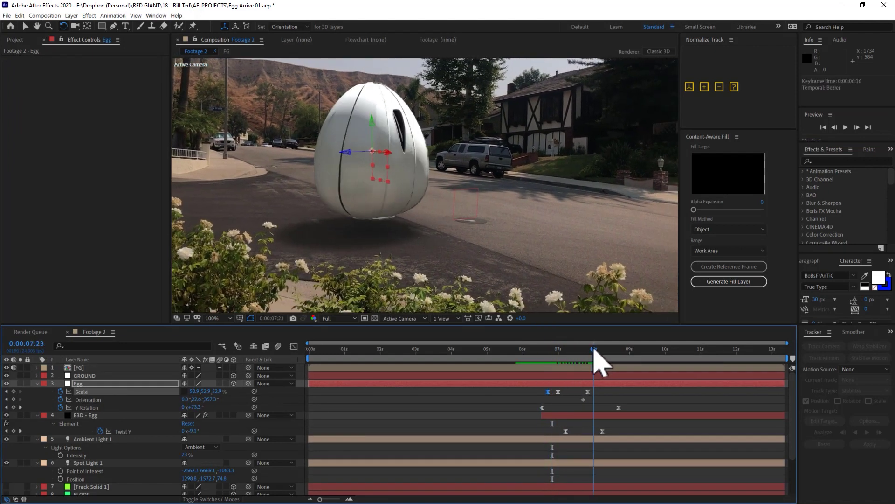
{"action": "left_click_drag", "start_coordinate": [565, 431], "coordinate": [575, 431]}
{"action": "left_click_drag", "start_coordinate": [593, 347], "coordinate": [568, 362]}
{"action": "key", "text": "space"}
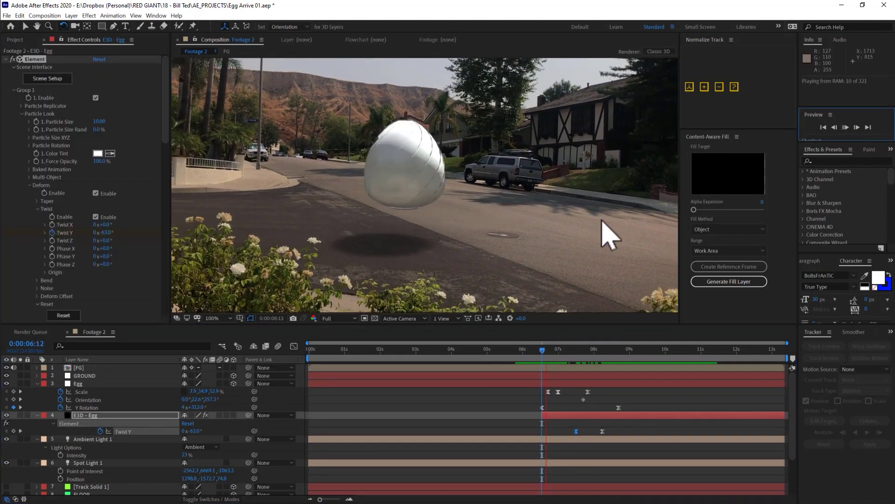
{"action": "key", "text": "u"}
{"action": "scroll", "coordinate": [24, 205], "scroll_direction": "down", "scroll_amount": 15}
- Turn Element's Motion Blur on for the egg and raise its Shutter Angle
{"action": "left_click", "coordinate": [22, 191]}
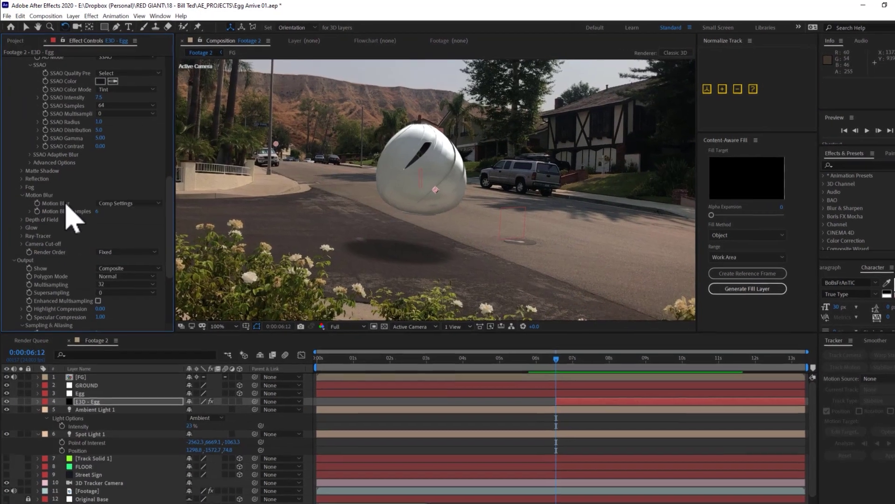
{"action": "left_click", "coordinate": [119, 198]}
{"action": "left_click", "coordinate": [127, 217]}
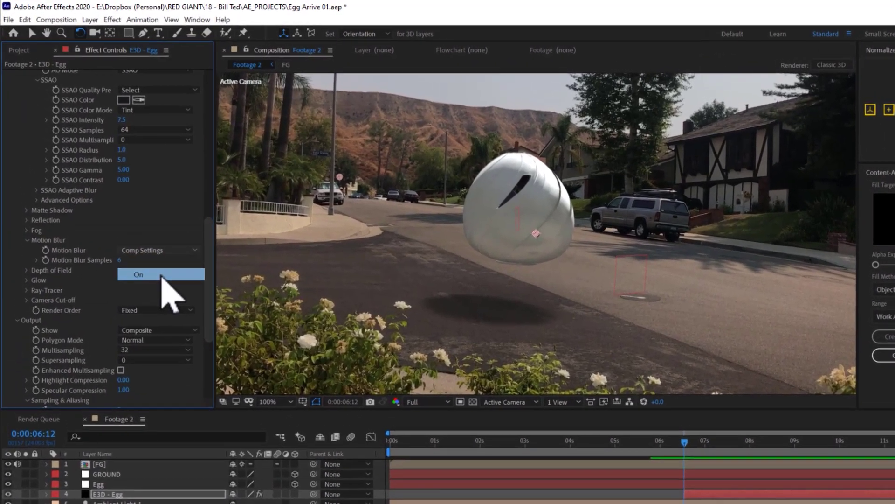
{"action": "left_click", "coordinate": [163, 276]}
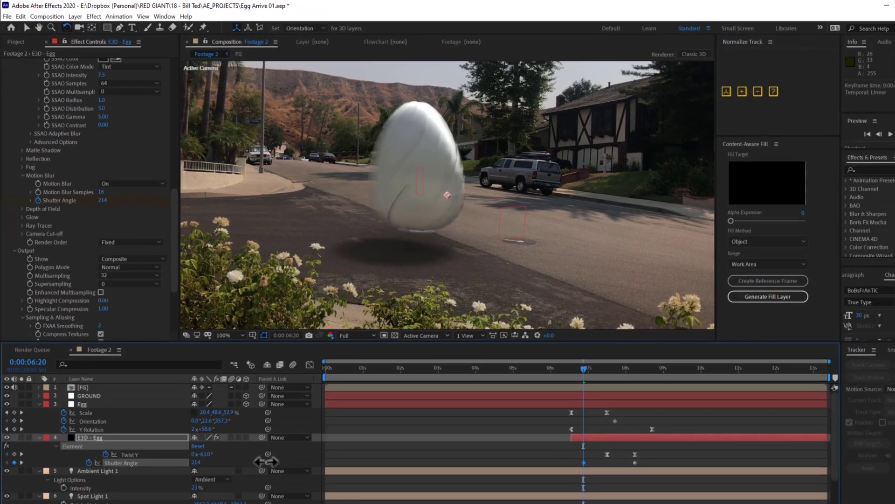
{"action": "left_click_drag", "start_coordinate": [244, 503], "coordinate": [330, 503]}
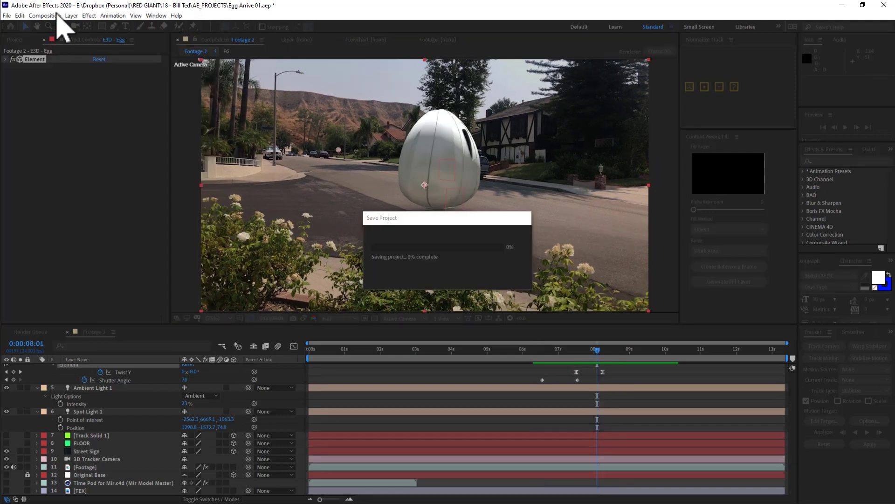
{"action": "left_click", "coordinate": [57, 16]}
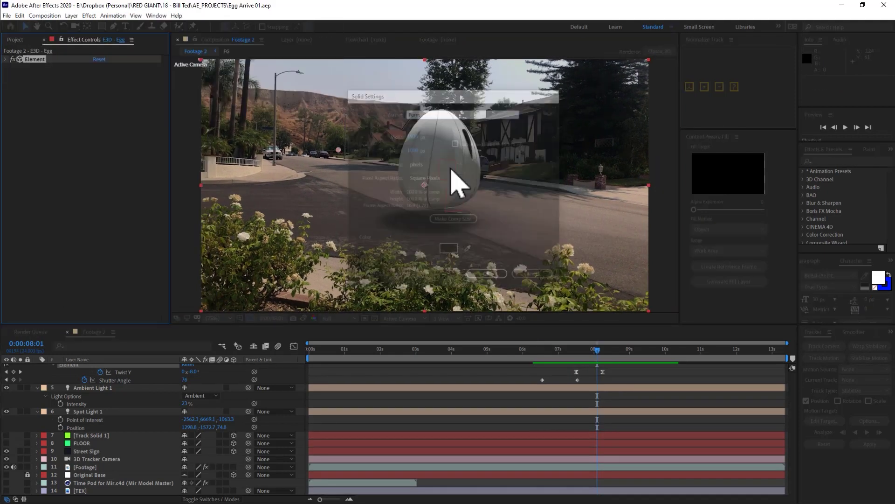
- Apply Trapcode Form to the new solid and set its Base Form to the custom Time Pod 3D model
{"action": "key", "text": "ctrl+space"}
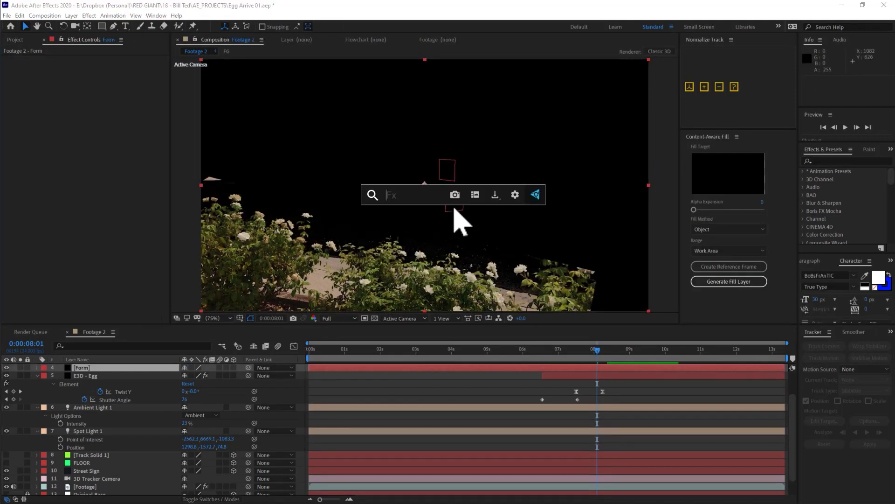
{"action": "type", "text": "form"}
{"action": "left_click", "coordinate": [436, 220]}
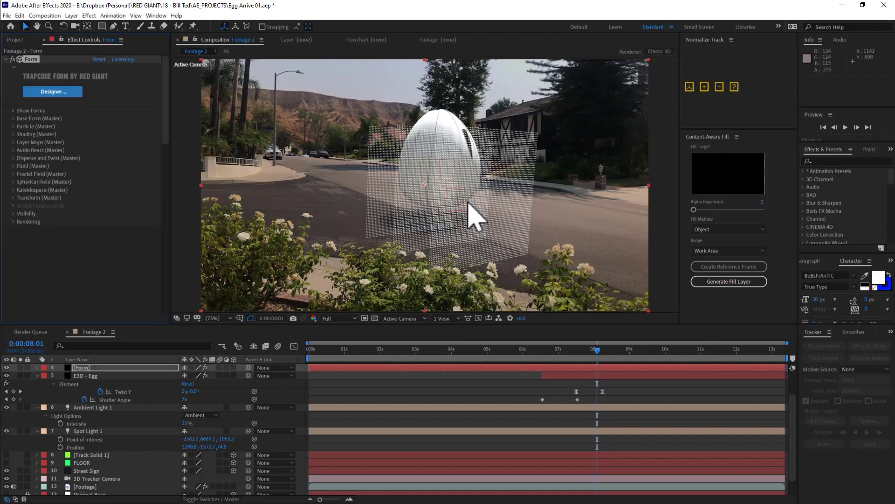
{"action": "left_click", "coordinate": [39, 118]}
{"action": "left_click", "coordinate": [121, 126]}
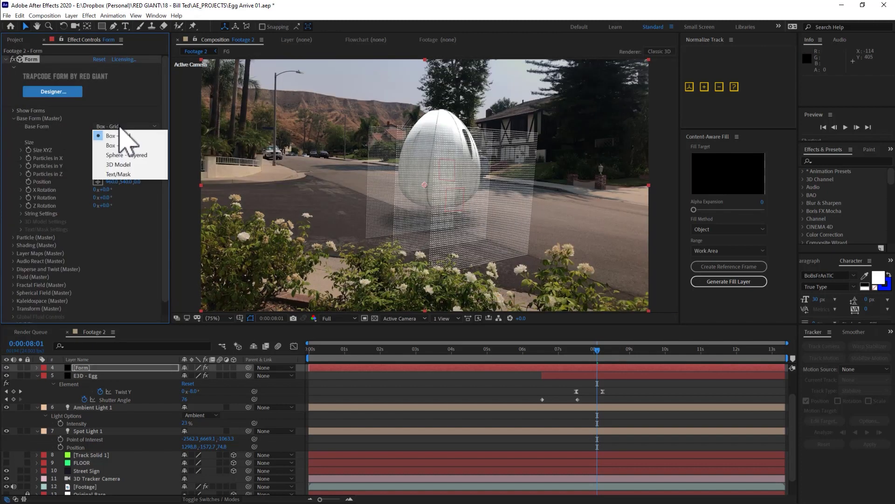
{"action": "left_click", "coordinate": [120, 166]}
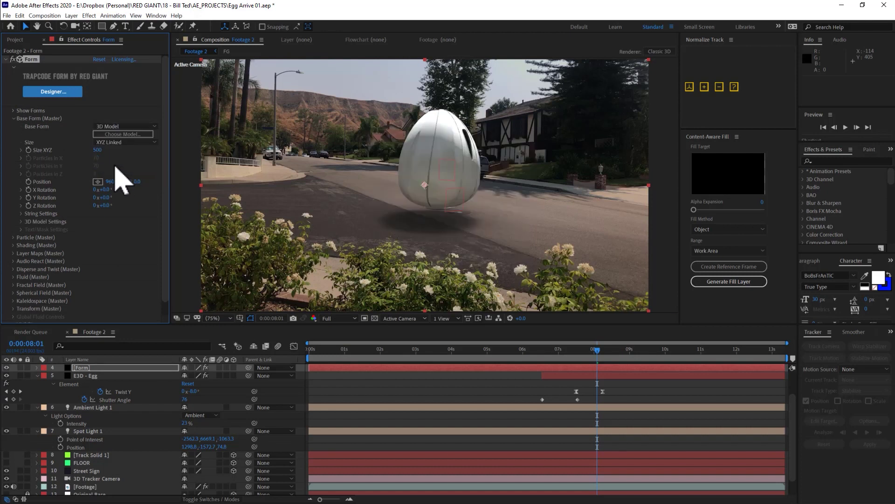
{"action": "left_click", "coordinate": [122, 134]}
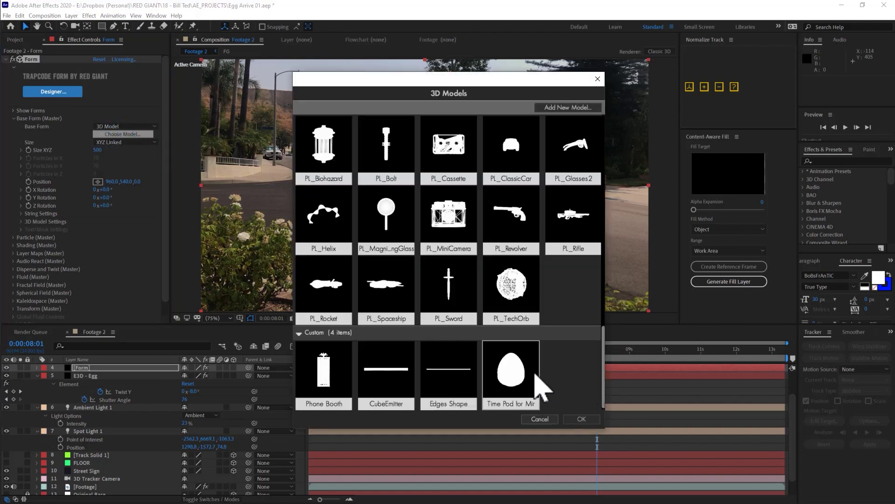
{"action": "left_click", "coordinate": [582, 419]}
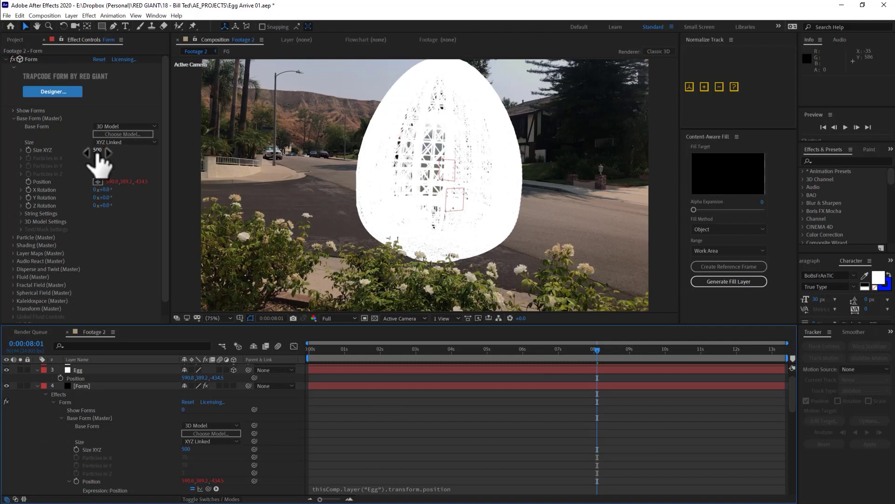
- Shrink Form's Size XYZ to 249 and thin the 3D Model Particle Density from 23% down to 0.1%
{"action": "left_click_drag", "start_coordinate": [97, 153], "coordinate": [87, 156]}
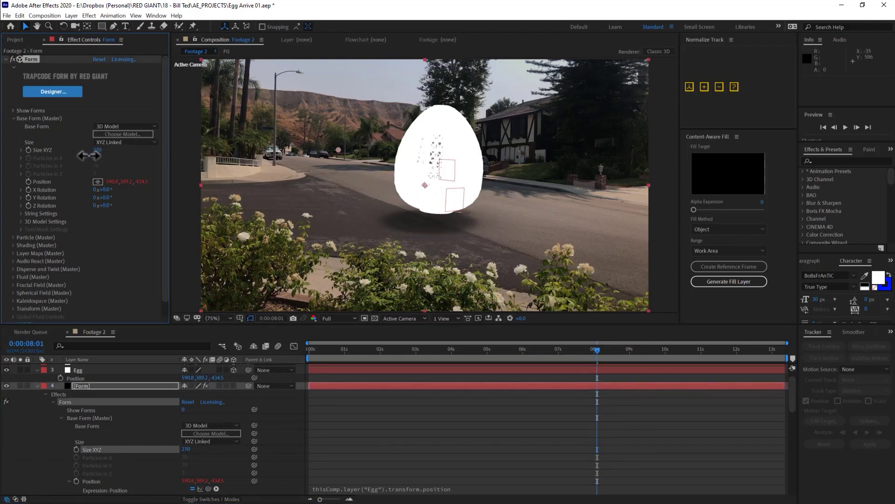
{"action": "scroll", "coordinate": [443, 214], "scroll_direction": "up", "scroll_amount": 1}
{"action": "key", "text": "t"}
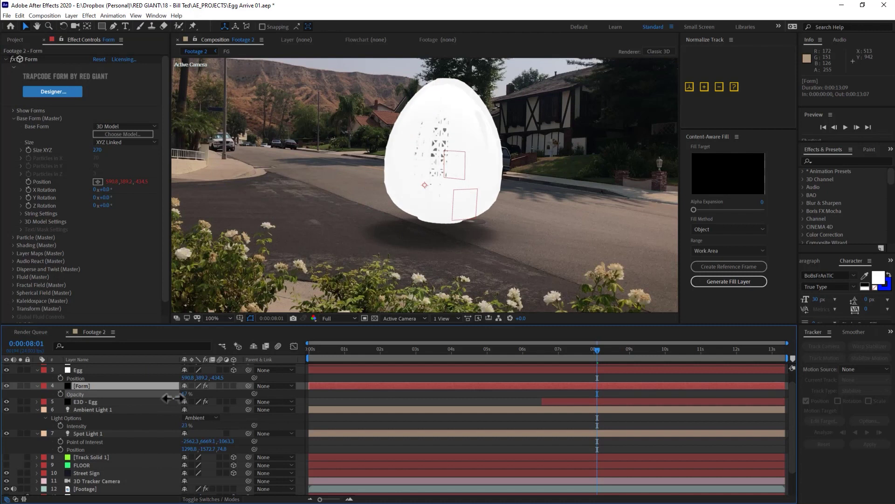
{"action": "left_click_drag", "start_coordinate": [97, 150], "coordinate": [93, 150]}
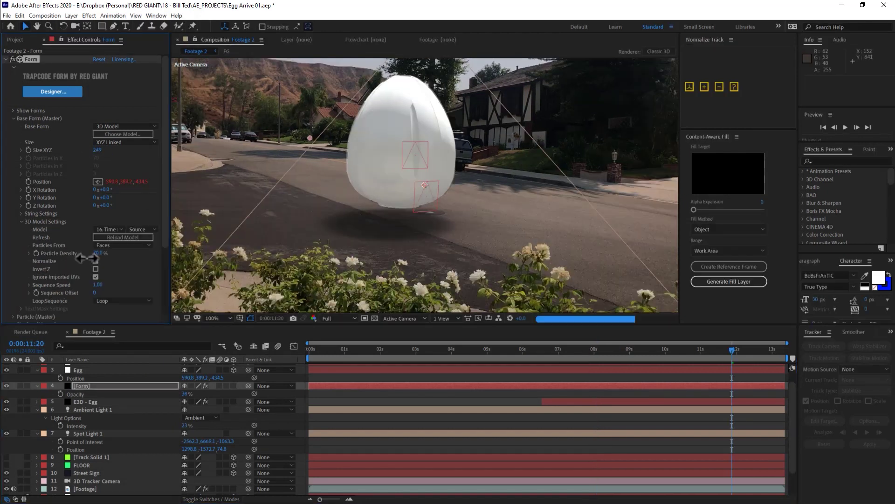
{"action": "left_click_drag", "start_coordinate": [88, 258], "coordinate": [75, 263]}
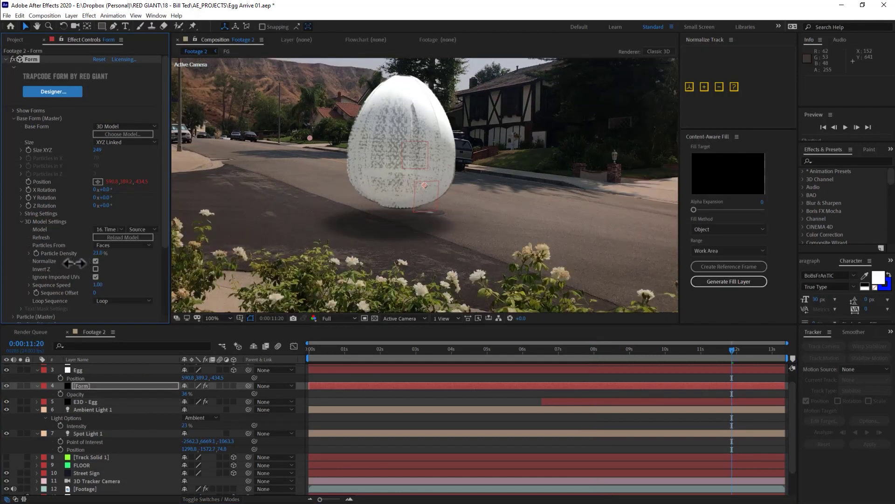
{"action": "left_click_drag", "start_coordinate": [75, 262], "coordinate": [74, 287]}
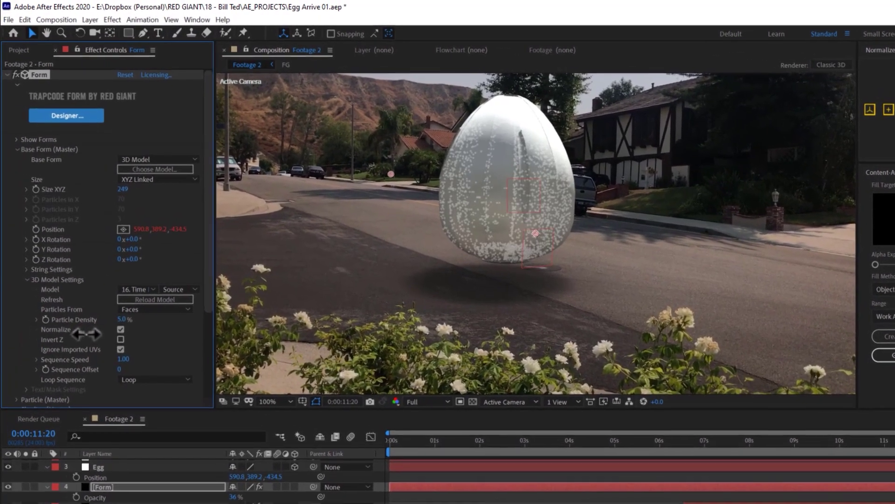
{"action": "left_click_drag", "start_coordinate": [87, 334], "coordinate": [85, 334]}
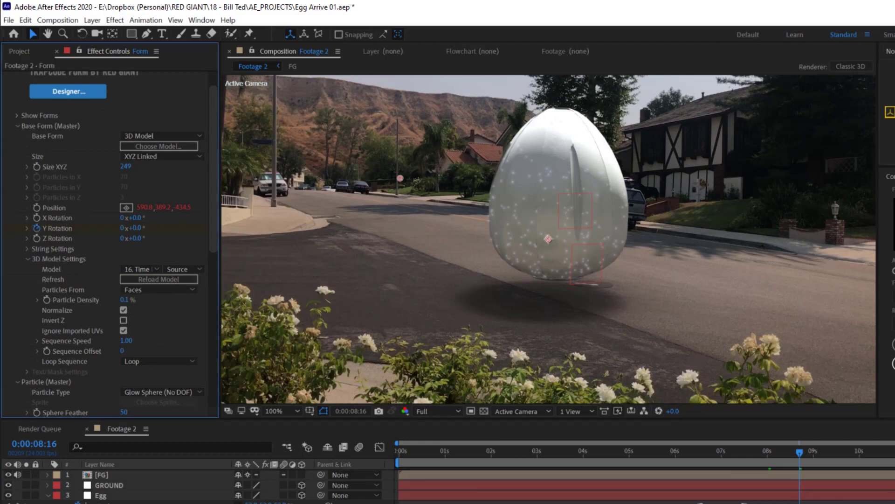
- At 6:12, keyframe Form's Y Rotation and add extra turns to the spin
{"action": "left_click", "coordinate": [700, 451]}
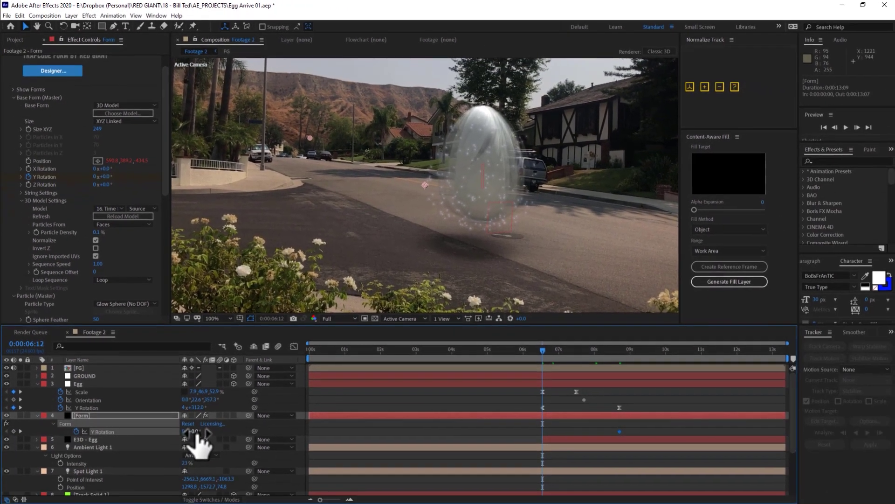
{"action": "left_click_drag", "start_coordinate": [200, 443], "coordinate": [205, 432]}
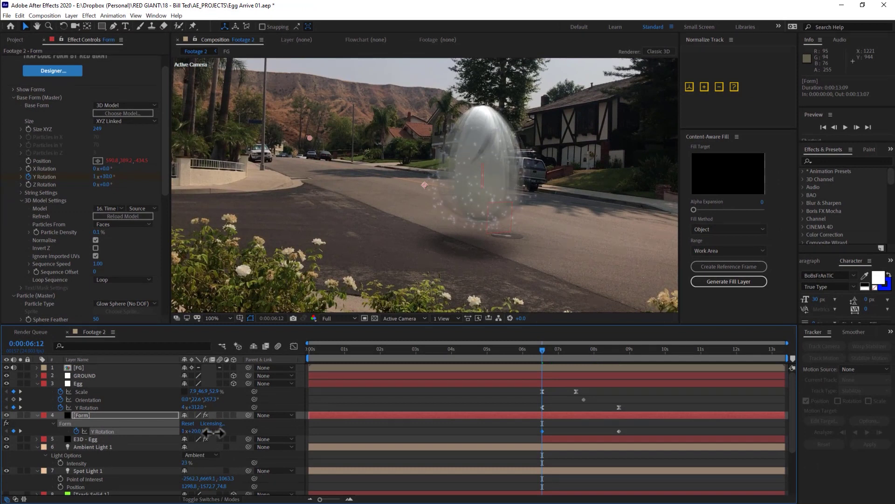
{"action": "left_click_drag", "start_coordinate": [238, 430], "coordinate": [271, 425]}
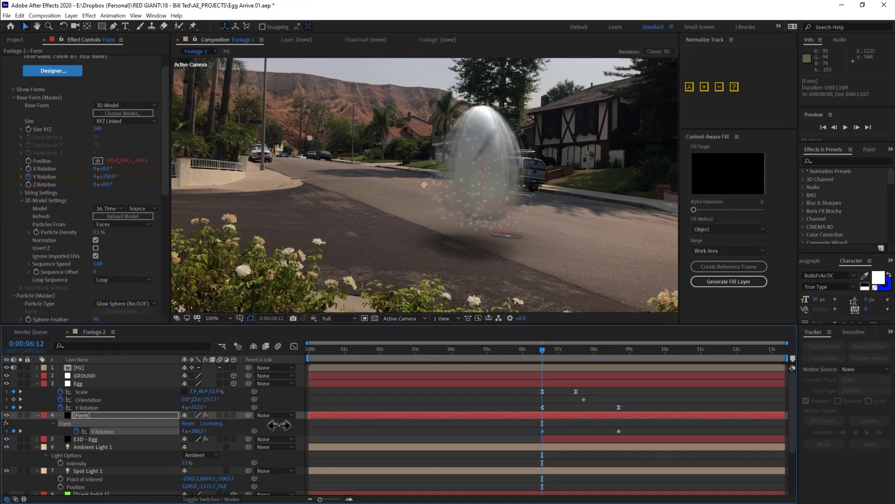
- Turn Form's Rendering Motion Blur on with Shutter Angle 329 and check the Y Rotation curve
{"action": "scroll", "coordinate": [105, 308], "scroll_direction": "down", "scroll_amount": 8}
{"action": "left_click", "coordinate": [14, 319]}
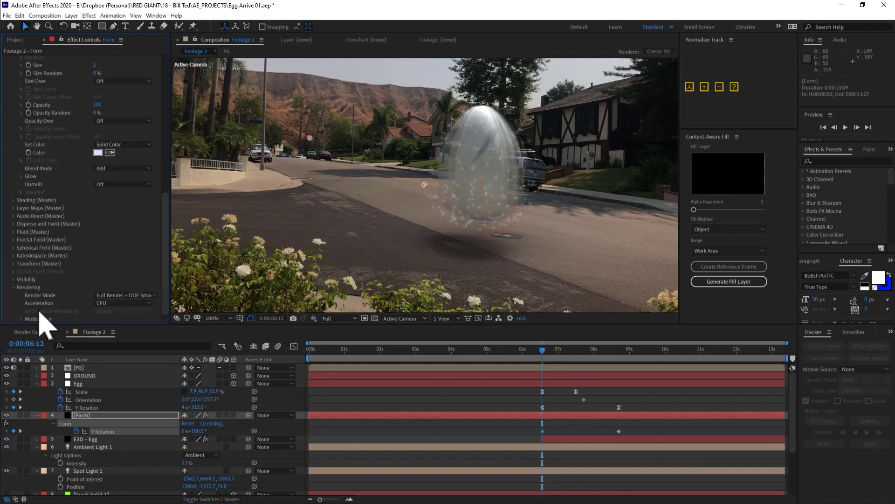
{"action": "scroll", "coordinate": [42, 297], "scroll_direction": "down", "scroll_amount": 3}
{"action": "left_click", "coordinate": [123, 295]}
{"action": "left_click", "coordinate": [109, 304]}
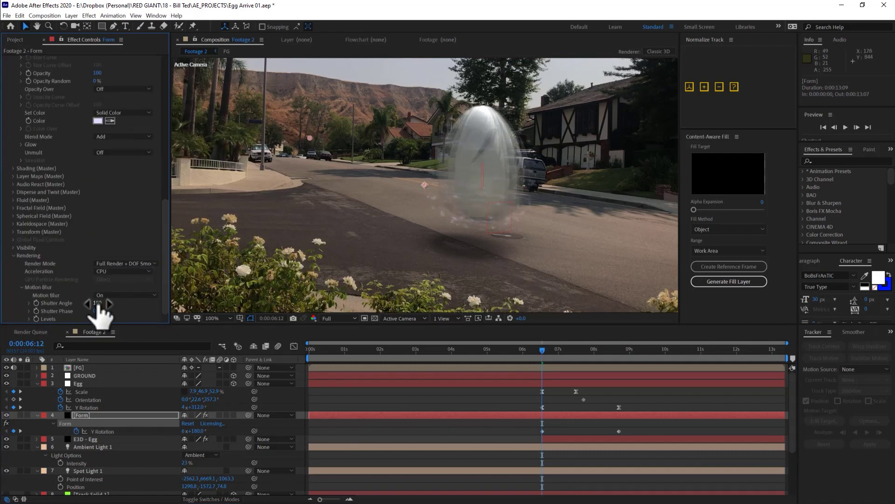
{"action": "left_click_drag", "start_coordinate": [98, 303], "coordinate": [167, 299]}
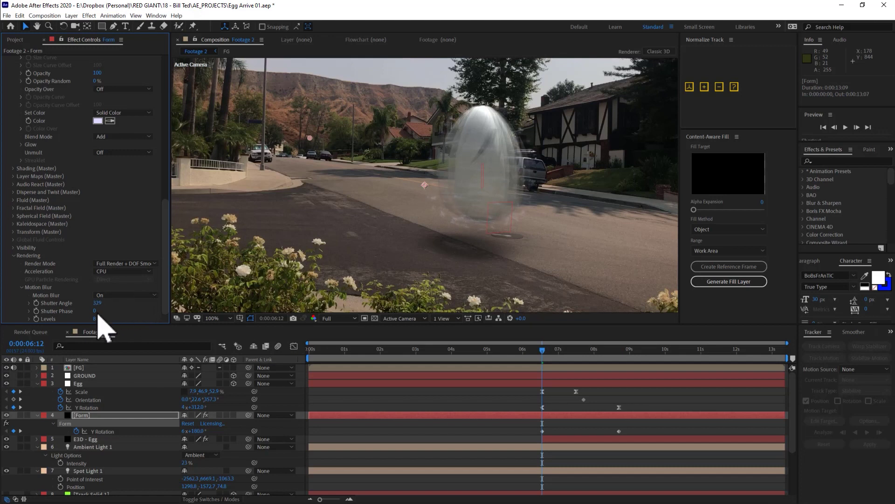
{"action": "left_click", "coordinate": [102, 432]}
{"action": "left_click", "coordinate": [294, 345]}
{"action": "left_click_drag", "start_coordinate": [576, 350], "coordinate": [595, 354]}
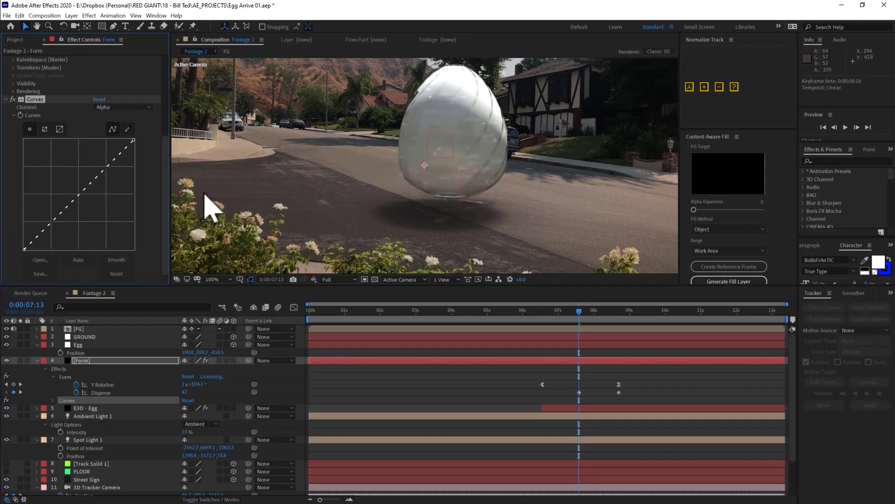
- Steepen Form's Curves alpha and drive Far Vanish with length() between camera and Egg positions
{"action": "left_click_drag", "start_coordinate": [53, 189], "coordinate": [43, 184]}
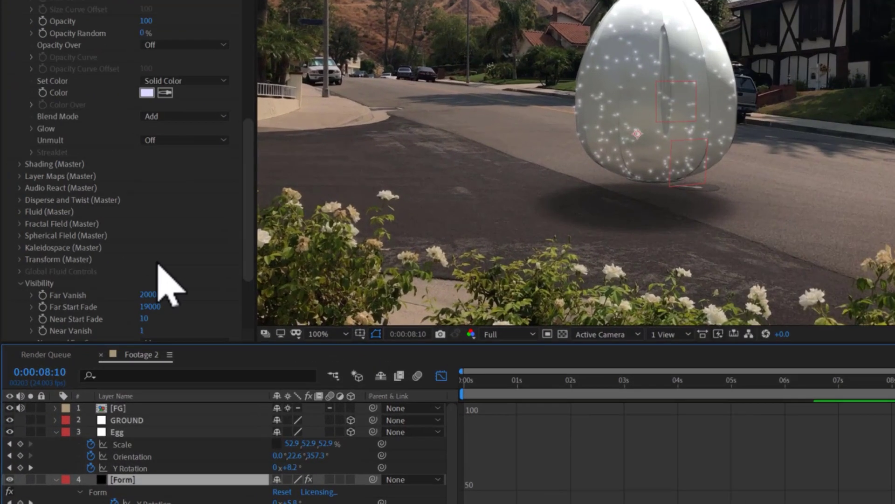
{"action": "scroll", "coordinate": [167, 286], "scroll_direction": "down", "scroll_amount": 5}
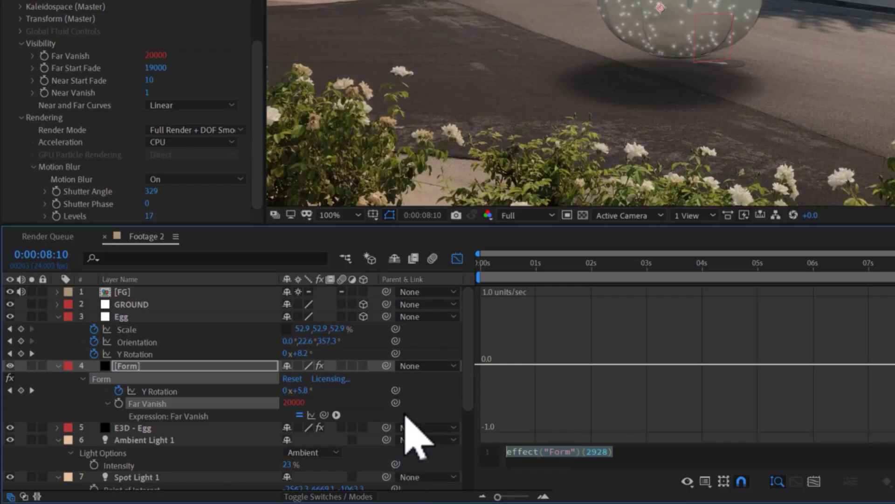
{"action": "left_click", "coordinate": [336, 414]}
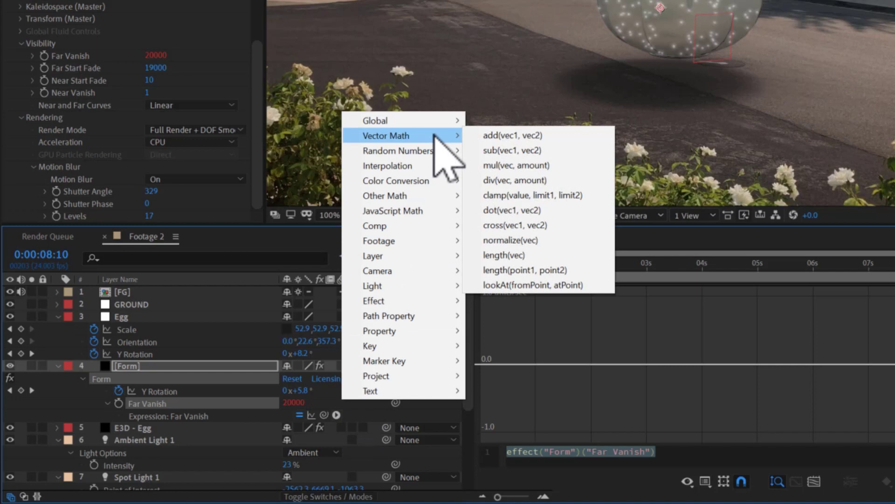
{"action": "left_click", "coordinate": [565, 270]}
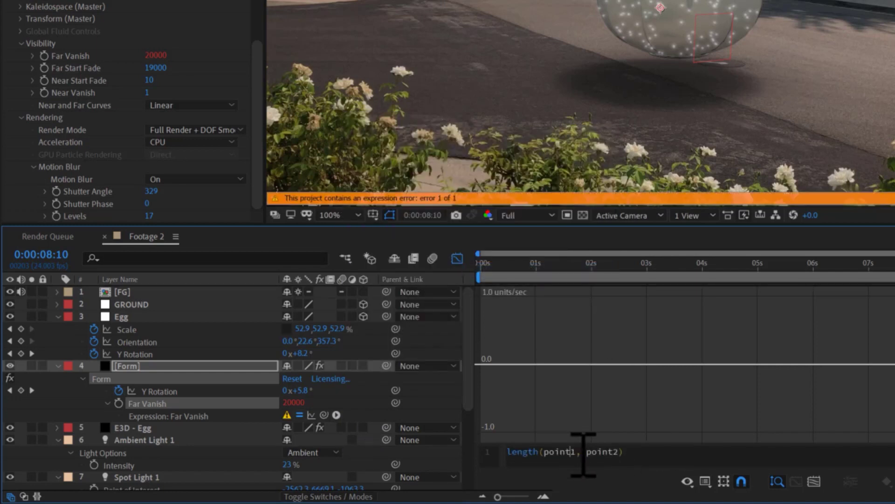
{"action": "left_click_drag", "start_coordinate": [323, 214], "coordinate": [242, 161]}
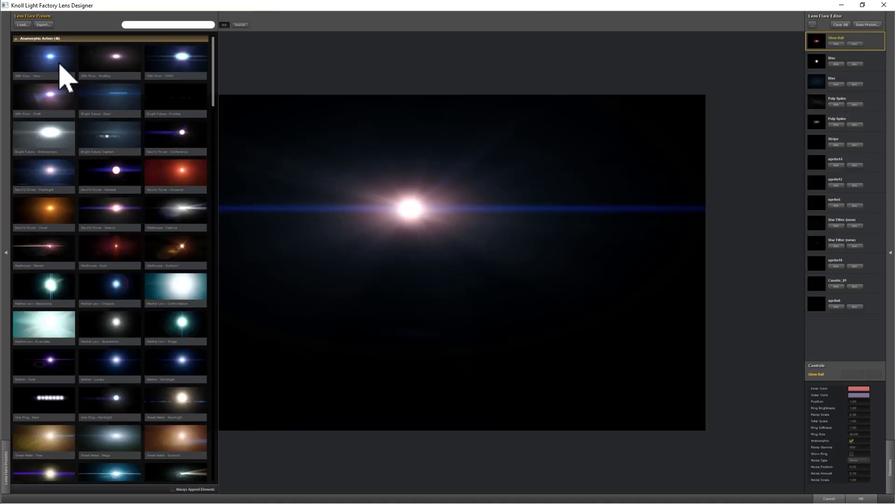
- Apply the 30th Floor - Hero flare preset from the Knoll Lens Designer
{"action": "left_click", "coordinate": [60, 65]}
{"action": "key", "text": "Tab"}
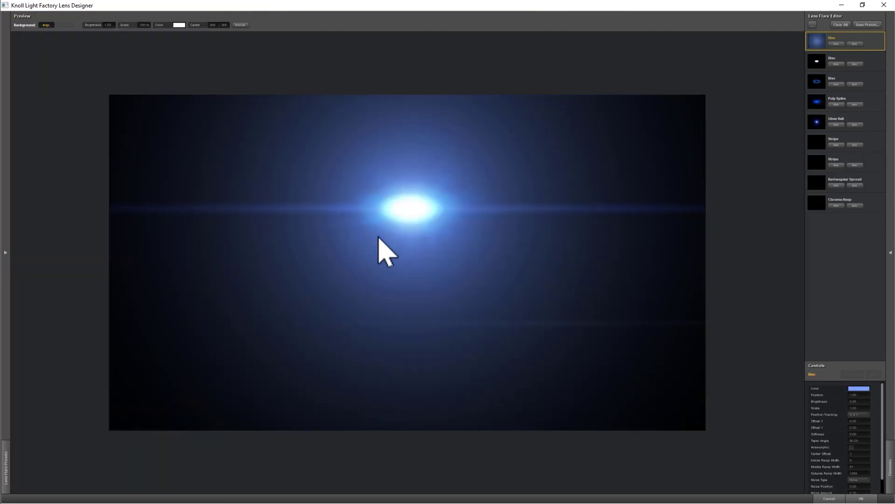
{"action": "left_click", "coordinate": [861, 499]}
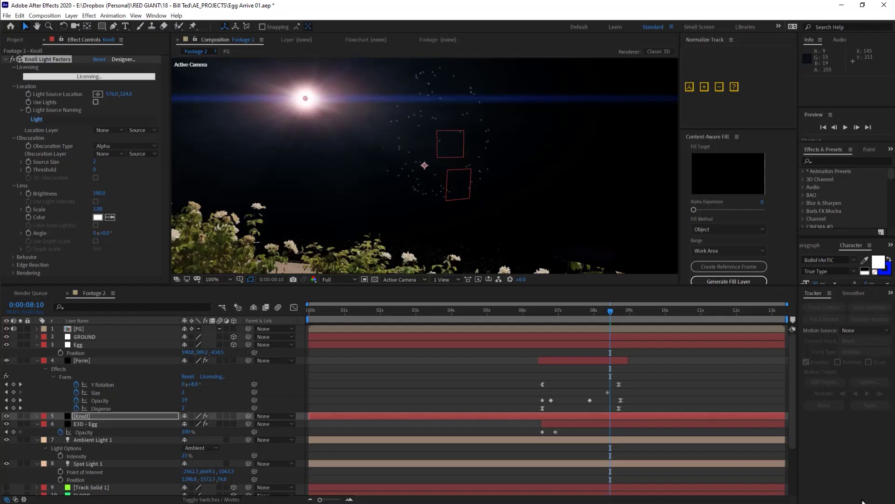
- Link Light Source Location to Light Center via toComp([0,0,0]) and raise it above the egg
{"action": "right_click", "coordinate": [325, 123]}
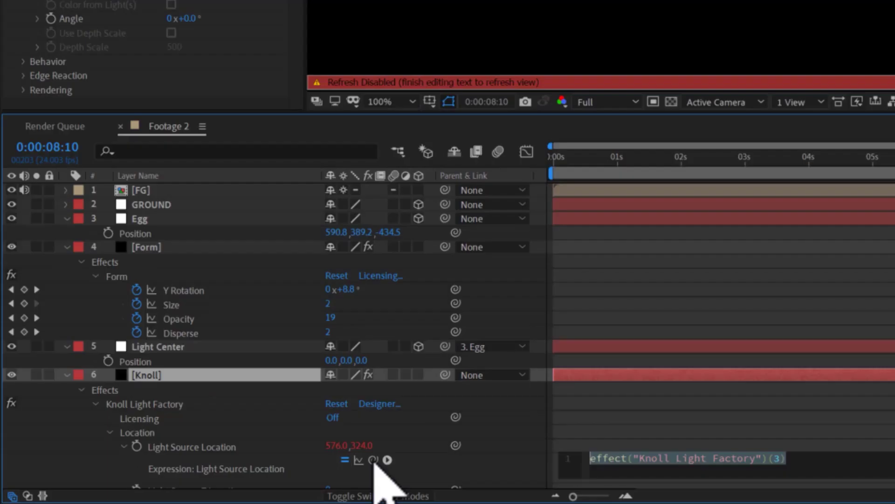
{"action": "left_click_drag", "start_coordinate": [373, 460], "coordinate": [255, 346]}
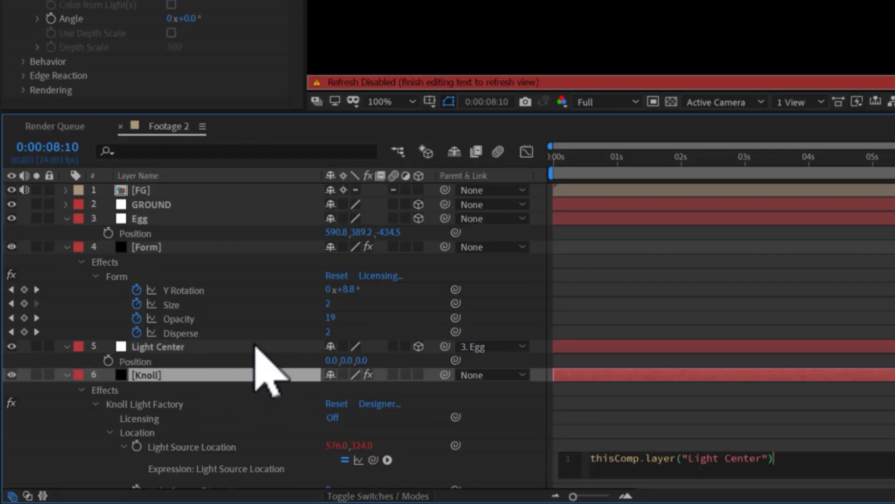
{"action": "type", "text": ".toComp"}
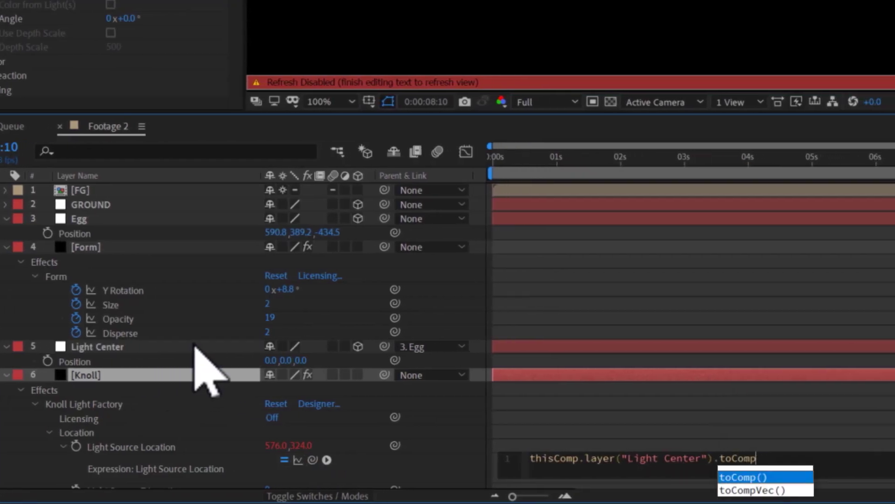
{"action": "key", "text": "Return"}
{"action": "type", "text": "[0"}
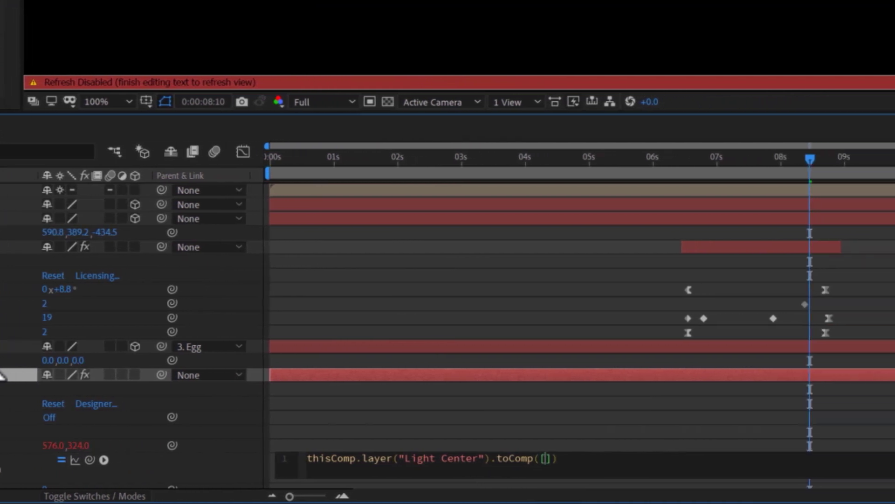
{"action": "type", "text": ",0,0"}
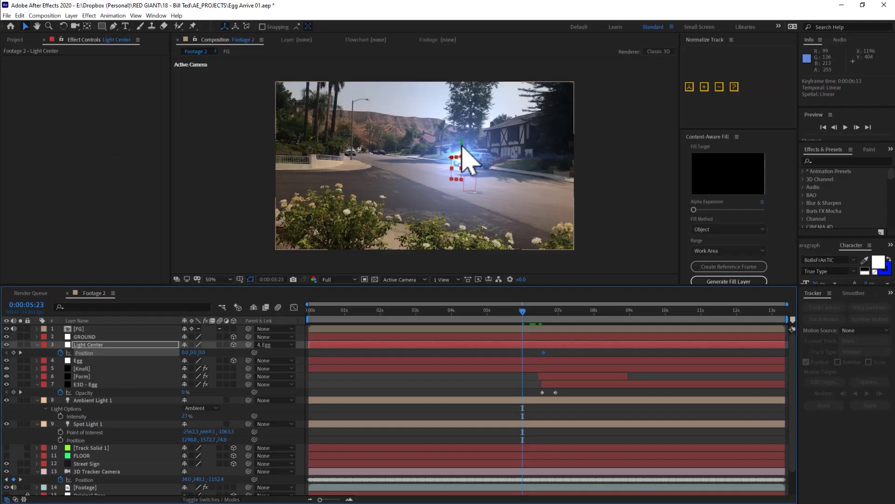
{"action": "left_click_drag", "start_coordinate": [459, 156], "coordinate": [486, 15]}
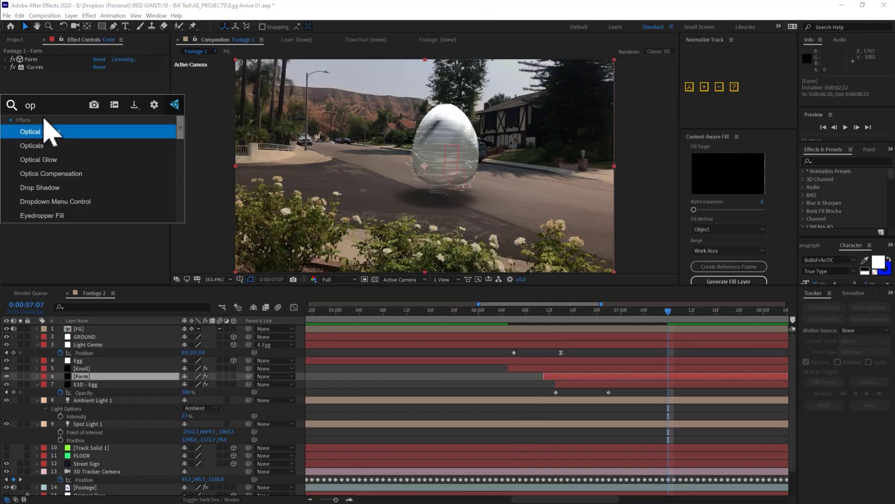
- Apply Optical Glow to the Form layer with a blue glow colour
{"action": "type", "text": "ti"}
{"action": "key", "text": "Return"}
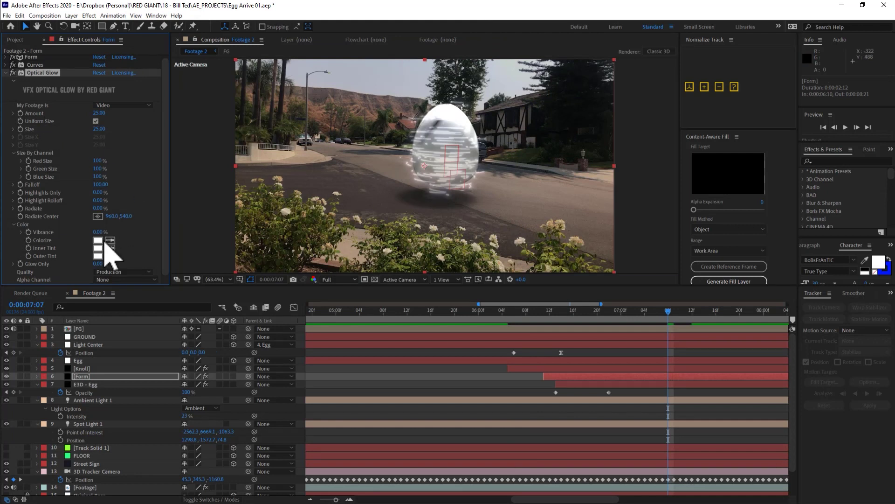
{"action": "left_click", "coordinate": [98, 240]}
{"action": "left_click", "coordinate": [579, 249]}
{"action": "left_click", "coordinate": [566, 209]}
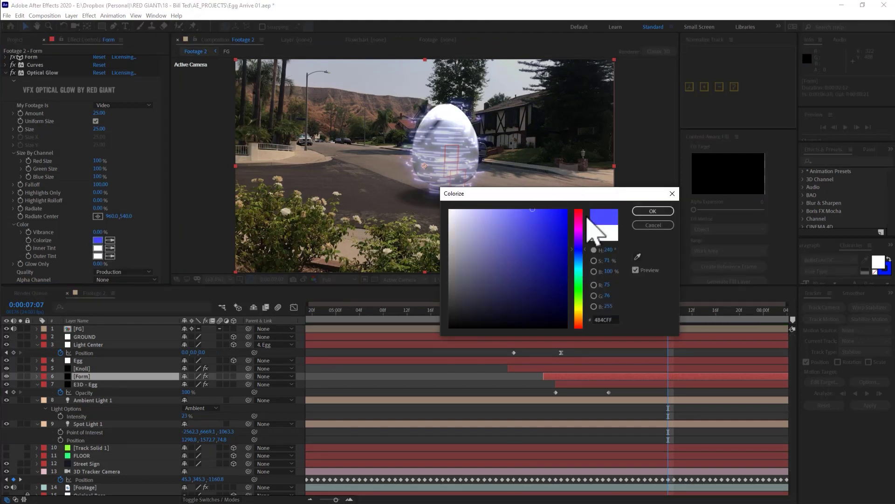
{"action": "left_click", "coordinate": [653, 211]}
{"action": "left_click", "coordinate": [6, 72]}
{"action": "left_click", "coordinate": [6, 59]}
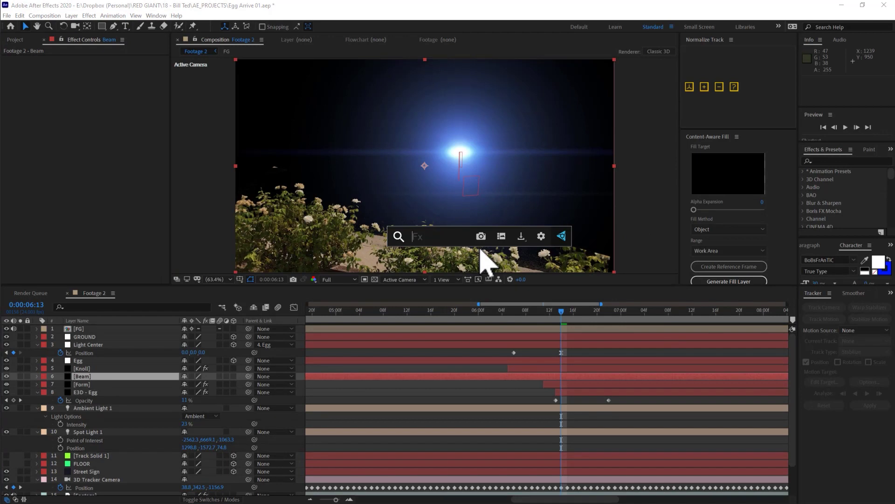
- Apply Saber to the 3D Beam layer with the Tractor Beam preset and Accepts Lights Off
{"action": "type", "text": "saber"}
{"action": "key", "text": "Return"}
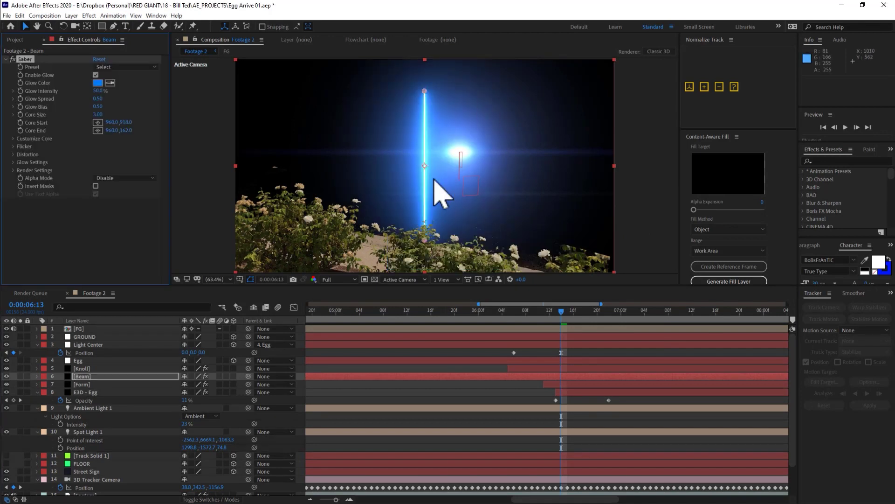
{"action": "left_click", "coordinate": [234, 376]}
{"action": "key", "text": "a"}
{"action": "key", "text": "a"}
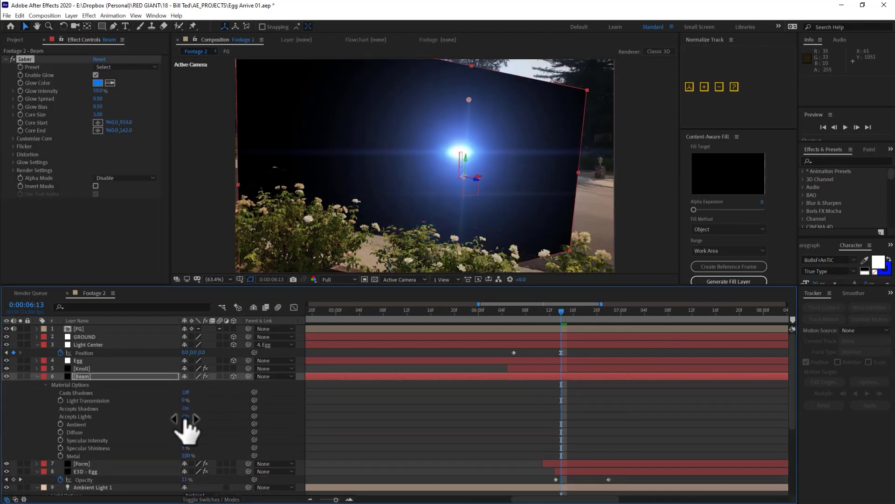
{"action": "left_click", "coordinate": [186, 417]}
{"action": "left_click", "coordinate": [171, 111]}
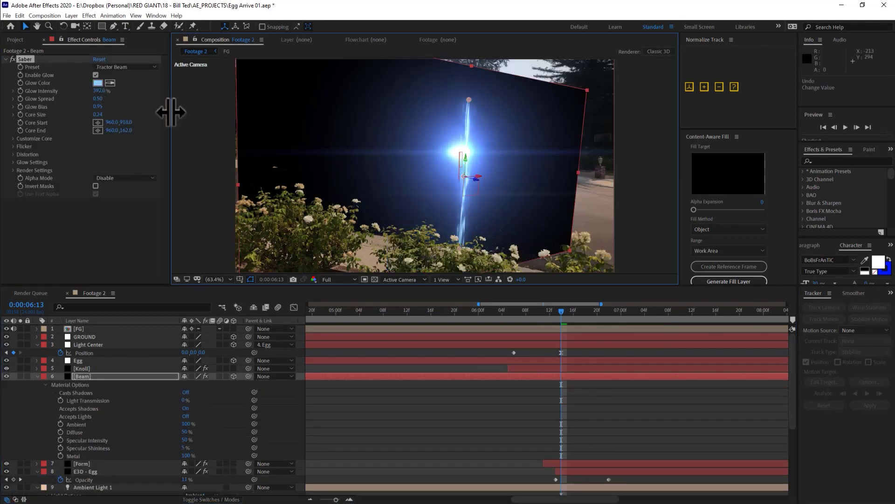
- Set the Beam layer's blend mode and parent it to the Egg layer
{"action": "right_click", "coordinate": [384, 207]}
{"action": "mouse_move", "coordinate": [410, 314]}
{"action": "left_click", "coordinate": [466, 214]}
{"action": "key", "text": "w"}
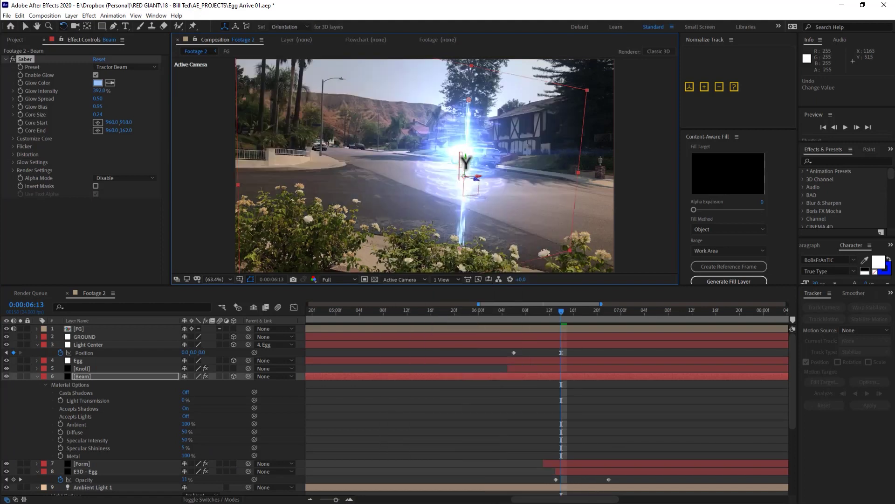
{"action": "left_click_drag", "start_coordinate": [249, 376], "coordinate": [89, 361]}
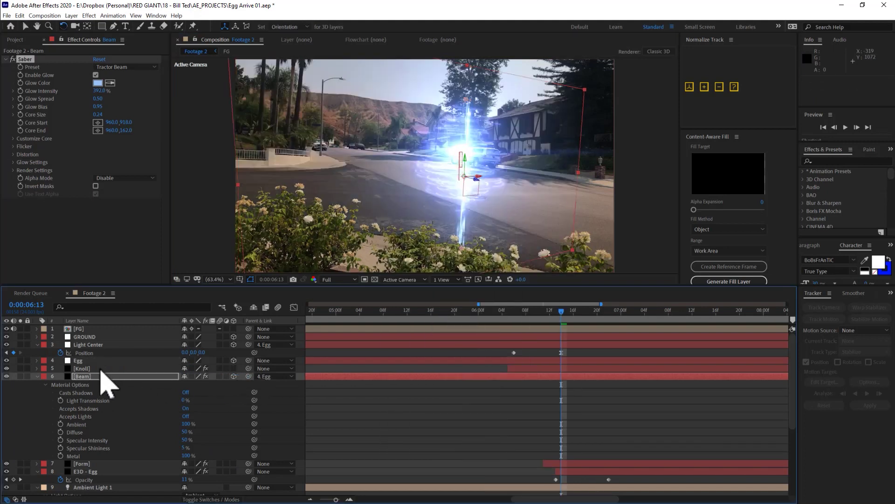
- Adjust the Beam layer's X position and review its rotation properties
{"action": "left_click", "coordinate": [104, 376]}
{"action": "key", "text": "p"}
{"action": "left_click", "coordinate": [189, 384]}
{"action": "key", "text": "Return"}
{"action": "key", "text": "r"}
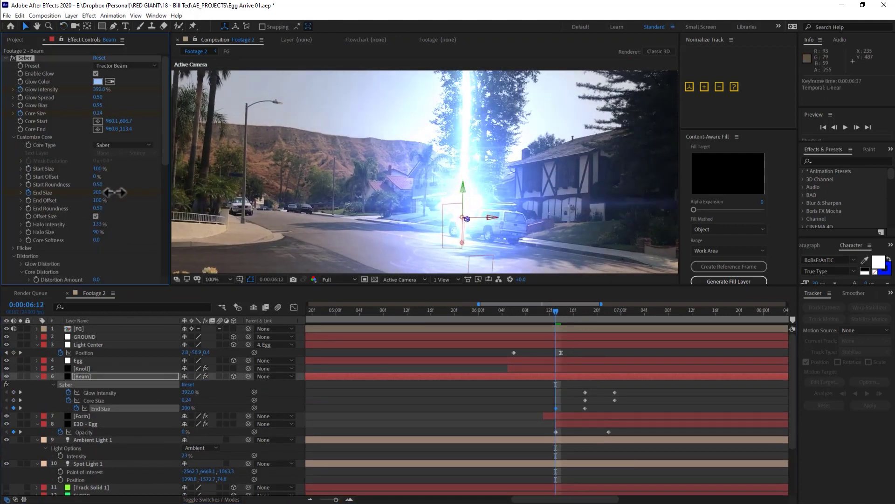
{"action": "scroll", "coordinate": [450, 124], "scroll_direction": "down", "scroll_amount": 2}
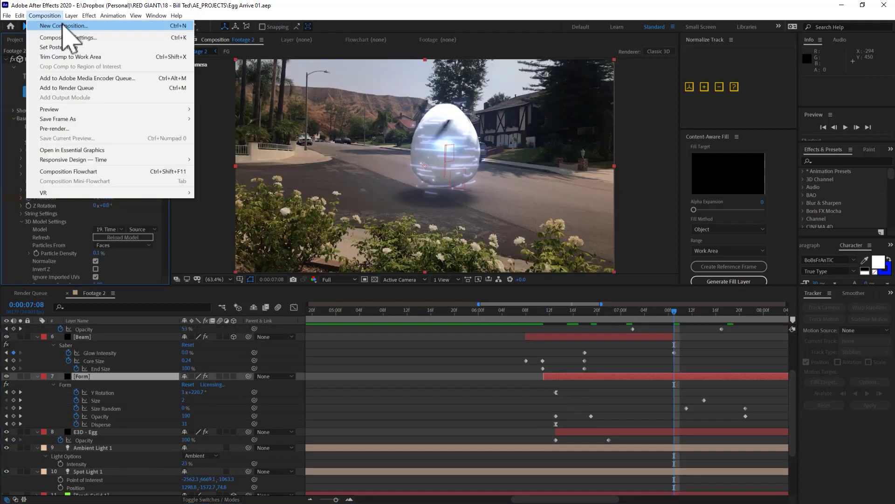
{"action": "mouse_move", "coordinate": [71, 15]}
{"action": "left_click", "coordinate": [224, 45]}
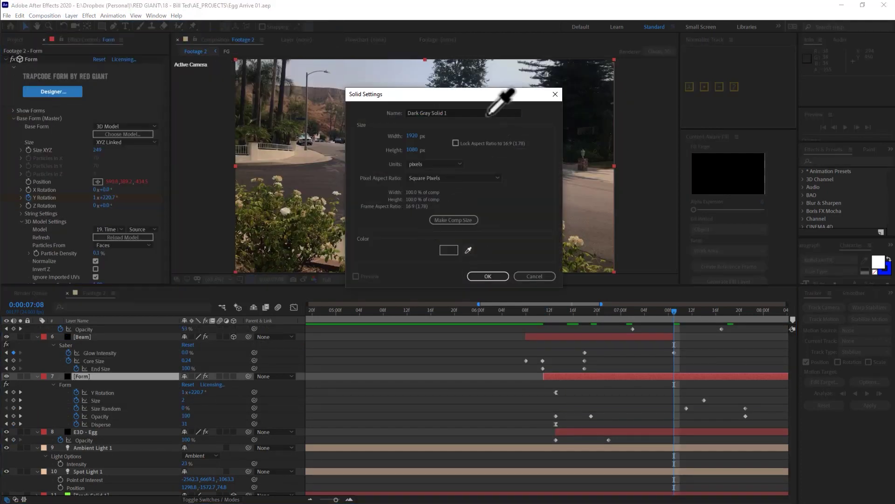
- Create the blue solid and add Fractal Noise plus CC Radial Fast Blur with Amount 84
{"action": "left_click", "coordinate": [494, 74]}
{"action": "left_click", "coordinate": [488, 276]}
{"action": "key", "text": "ctrl+space"}
{"action": "type", "text": "frac"}
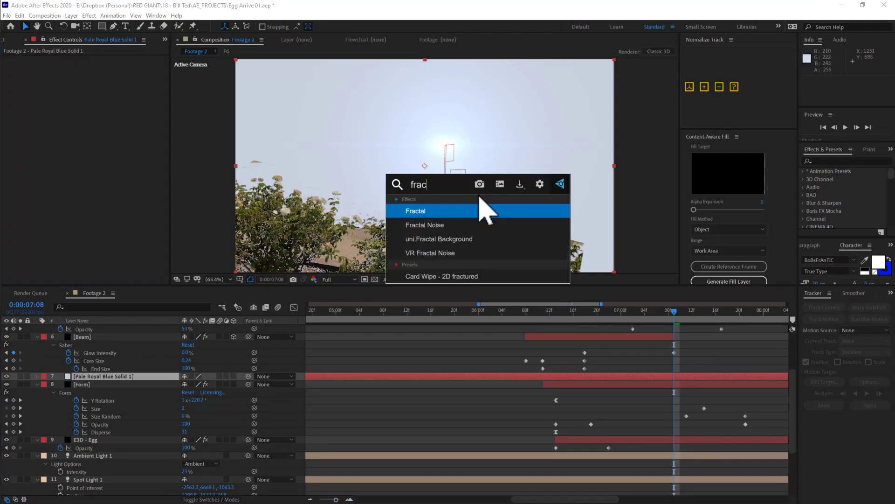
{"action": "key", "text": "Down"}
{"action": "key", "text": "Return"}
{"action": "key", "text": "ctrl+space"}
{"action": "type", "text": "fas"}
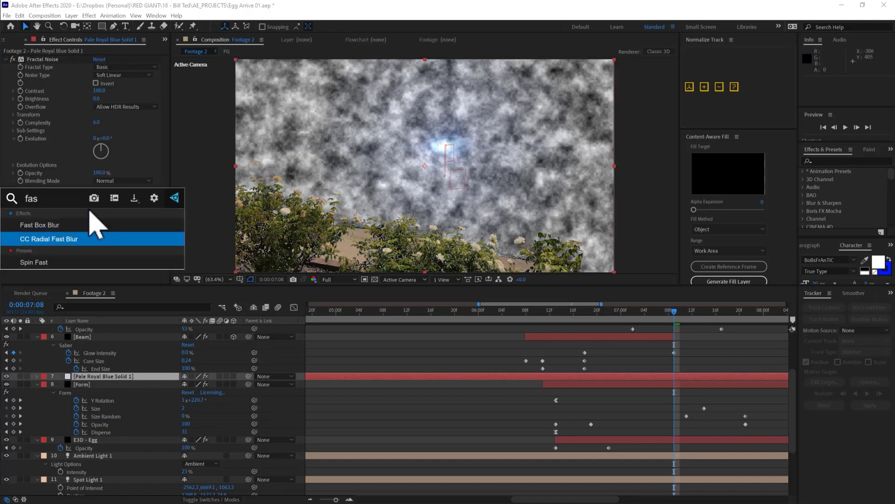
{"action": "key", "text": "Return"}
{"action": "left_click_drag", "start_coordinate": [101, 204], "coordinate": [113, 203]}
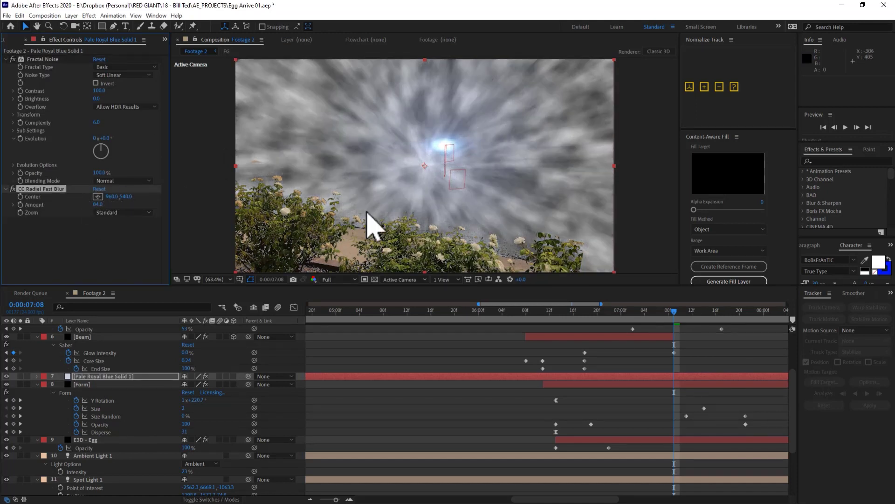
- Mask the solid to an ellipse at about 50% size and boost noise Contrast to about 202
{"action": "key", "text": "ctrl+space"}
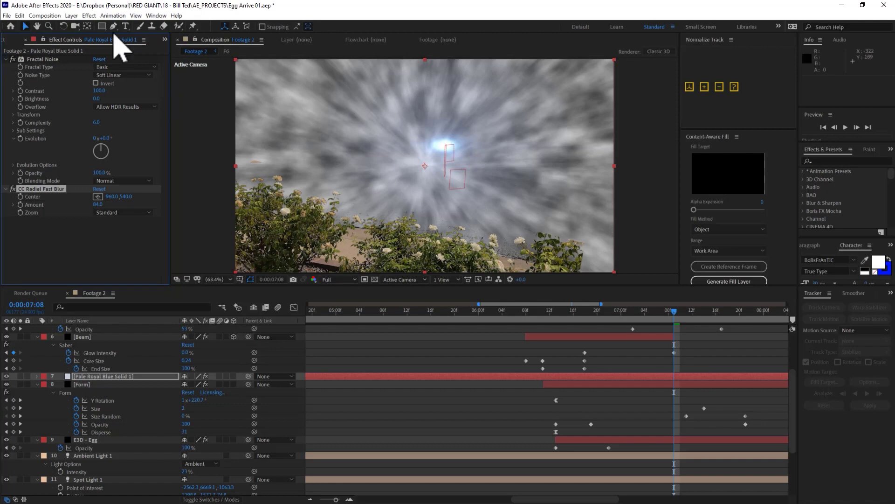
{"action": "left_click", "coordinate": [130, 56]}
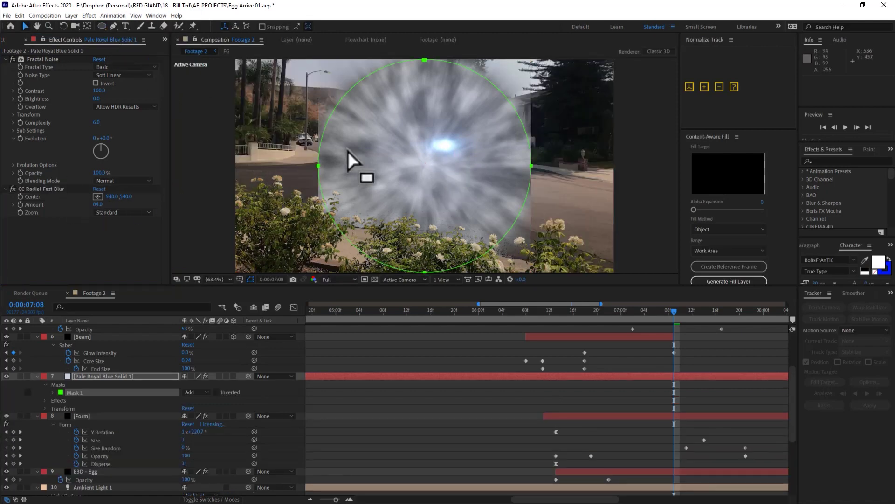
{"action": "left_click_drag", "start_coordinate": [531, 60], "coordinate": [479, 112]}
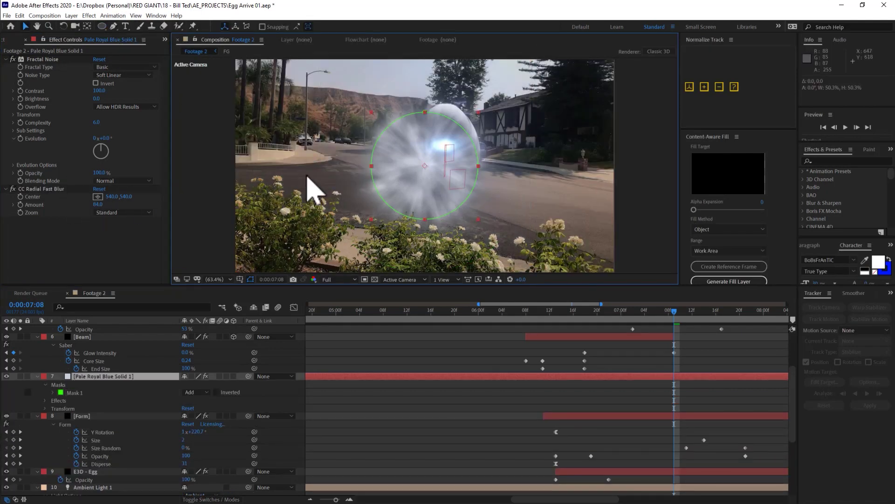
{"action": "left_click_drag", "start_coordinate": [98, 94], "coordinate": [153, 90]}
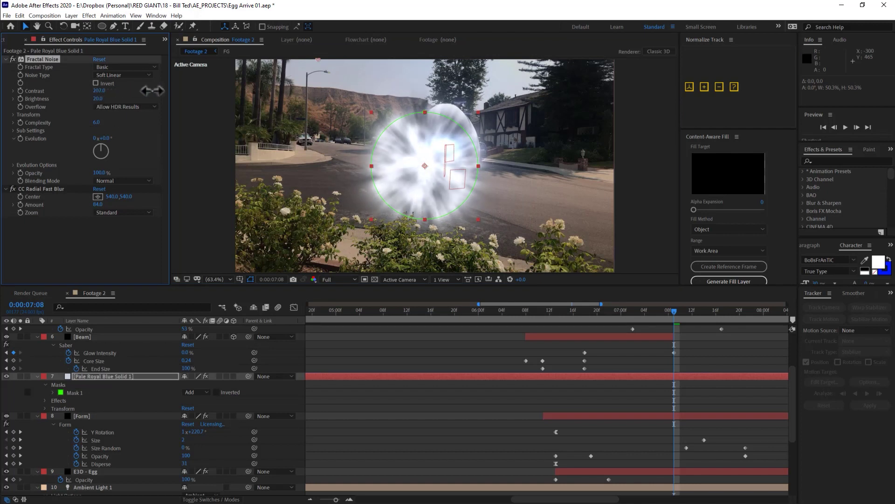
{"action": "left_click", "coordinate": [234, 376]}
- Set the Ground Light disc's Accepts Lights to Off and nudge it into place under the egg
{"action": "key", "text": "a"}
{"action": "key", "text": "a"}
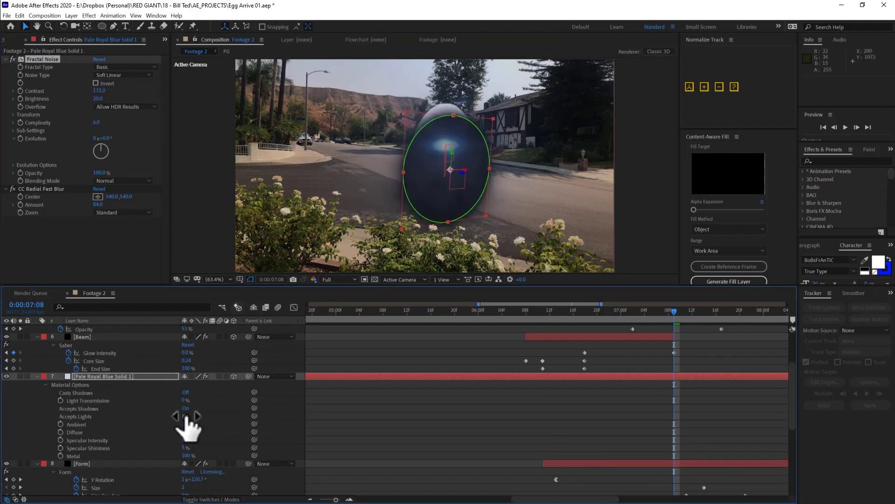
{"action": "left_click", "coordinate": [185, 416]}
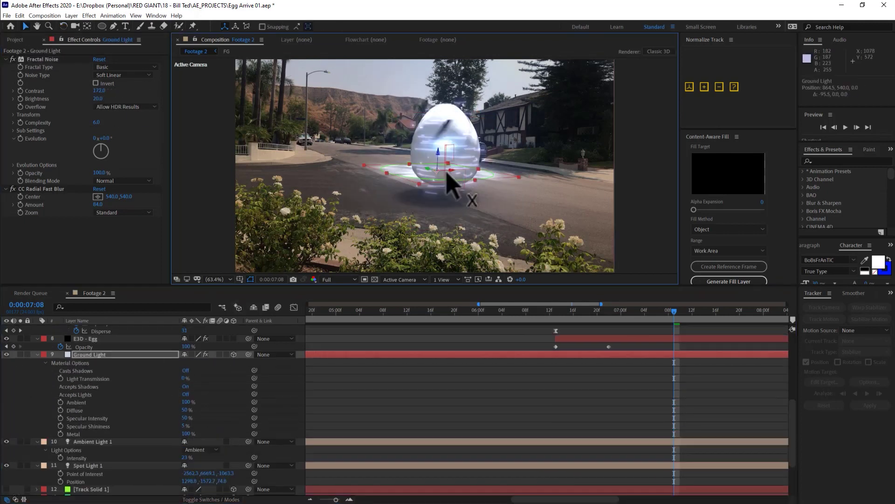
{"action": "left_click_drag", "start_coordinate": [419, 196], "coordinate": [439, 188]}
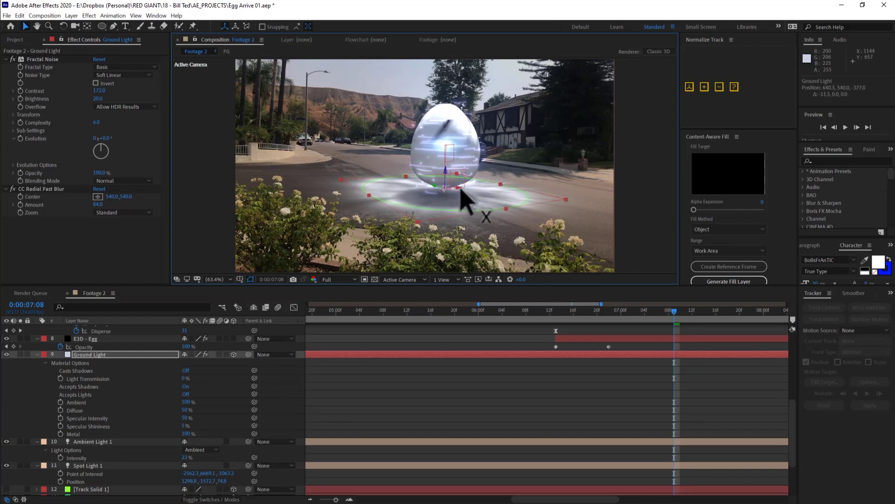
- Link the Ground Light's Z Rotation by expression to the Egg's Y Rotation
{"action": "left_click", "coordinate": [130, 355]}
{"action": "key", "text": "r"}
{"action": "scroll", "coordinate": [110, 390], "scroll_direction": "up", "scroll_amount": 5}
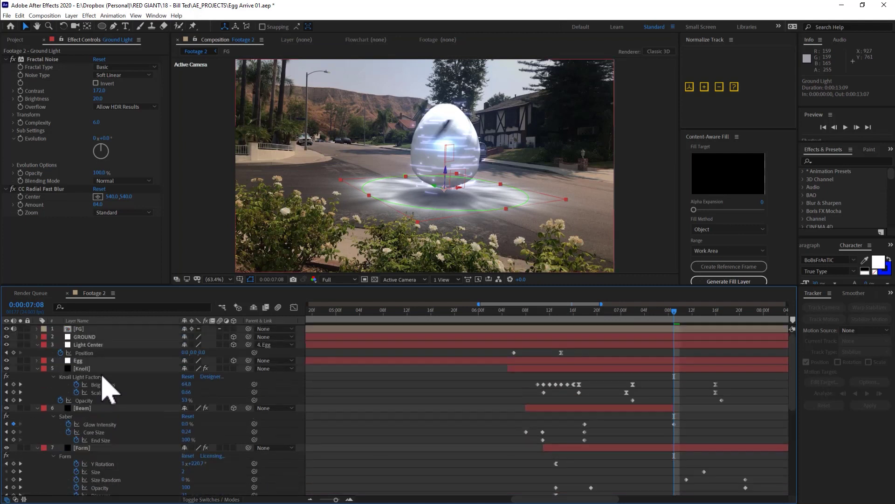
{"action": "left_click", "coordinate": [96, 370]}
{"action": "scroll", "coordinate": [95, 466], "scroll_direction": "down", "scroll_amount": 3}
{"action": "left_click", "coordinate": [94, 416]}
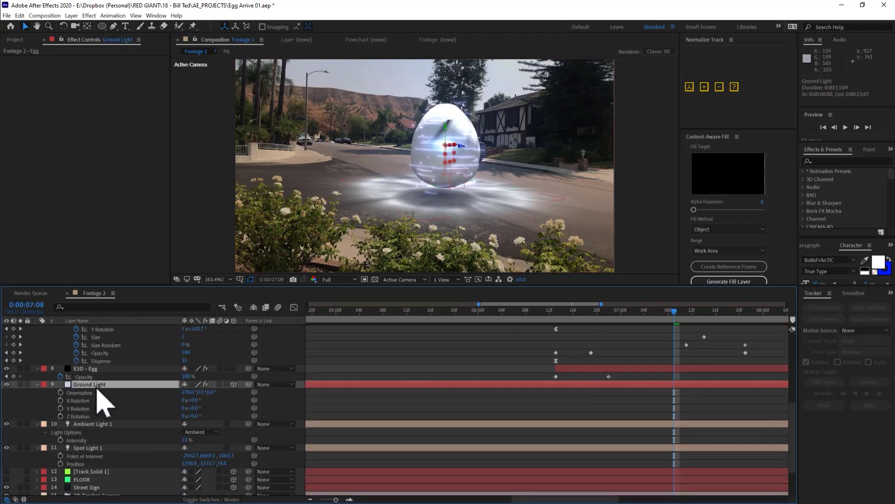
{"action": "key", "text": "alt+shift+equal"}
{"action": "left_click_drag", "start_coordinate": [144, 333], "coordinate": [114, 369]}
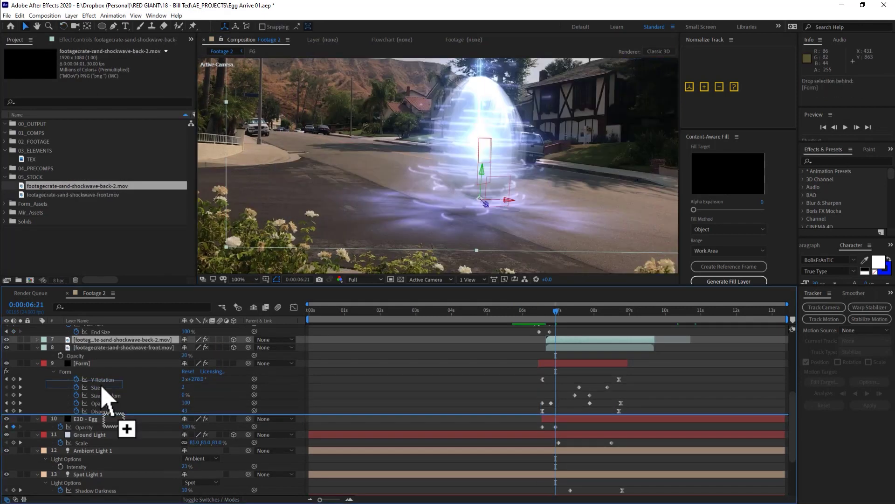
- Drag the back shockwave clip, back-2.mov, into the timeline beneath the egg
{"action": "left_click_drag", "start_coordinate": [106, 390], "coordinate": [121, 431]}
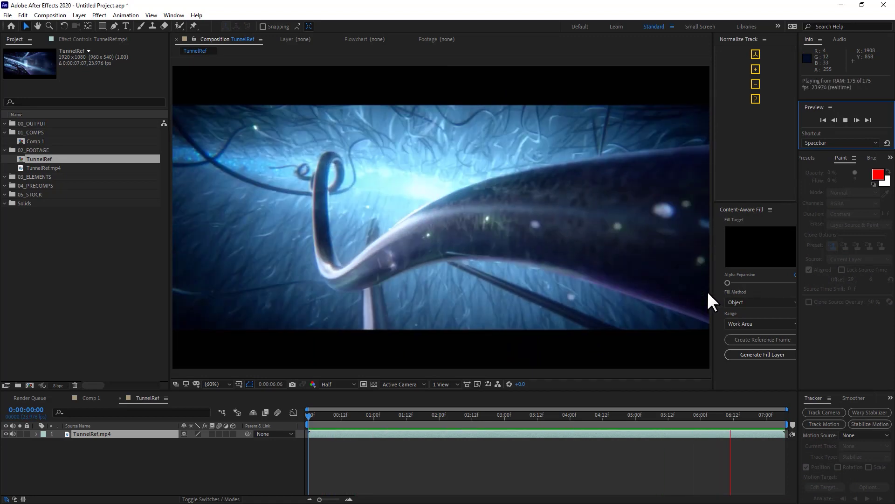
- Stop the preview and scrub the playhead back near the clip's start
{"action": "left_click", "coordinate": [652, 427]}
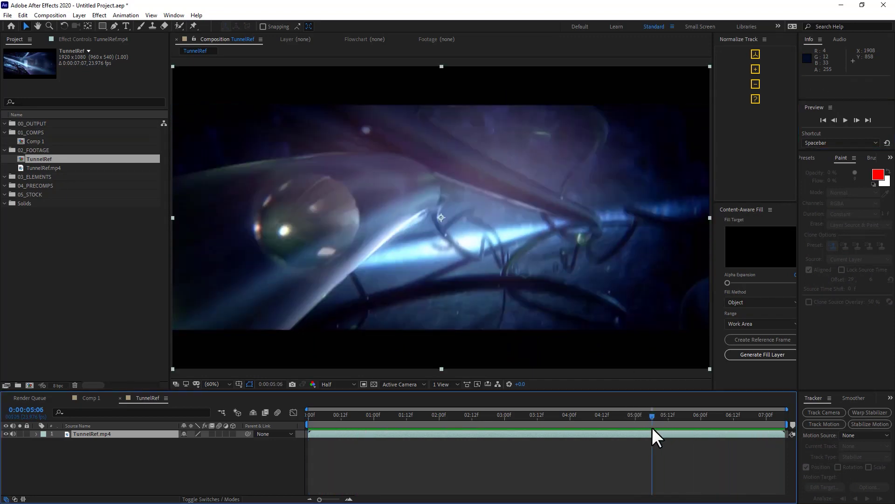
{"action": "left_click_drag", "start_coordinate": [652, 427], "coordinate": [349, 438]}
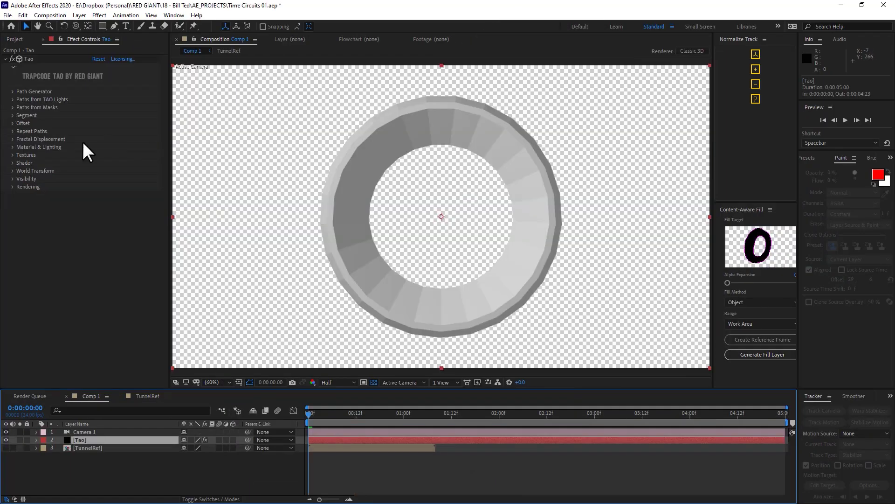
- Make the Tao path a Line running from 960,540,0 to 960,540,5770
{"action": "left_click", "coordinate": [12, 92]}
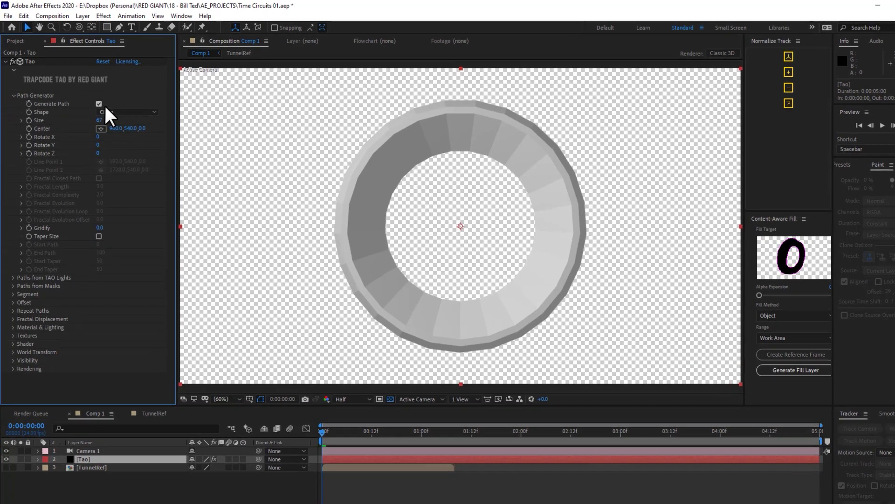
{"action": "left_click", "coordinate": [114, 107]}
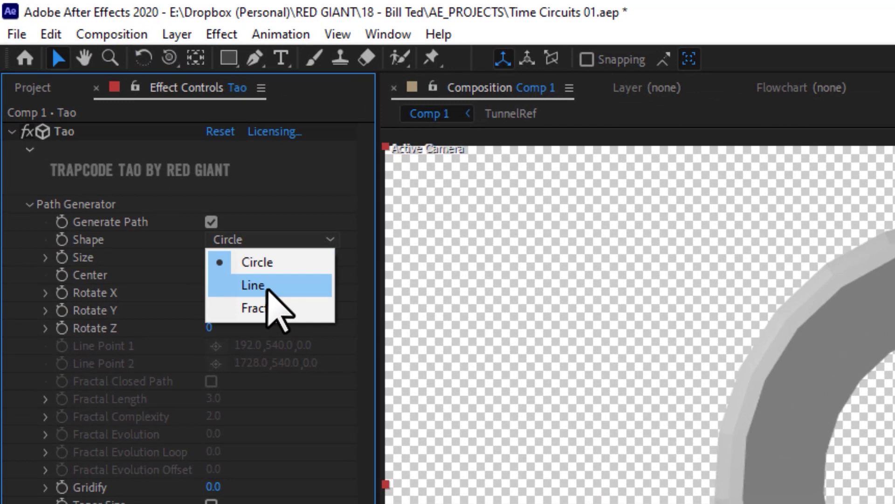
{"action": "left_click", "coordinate": [253, 285]}
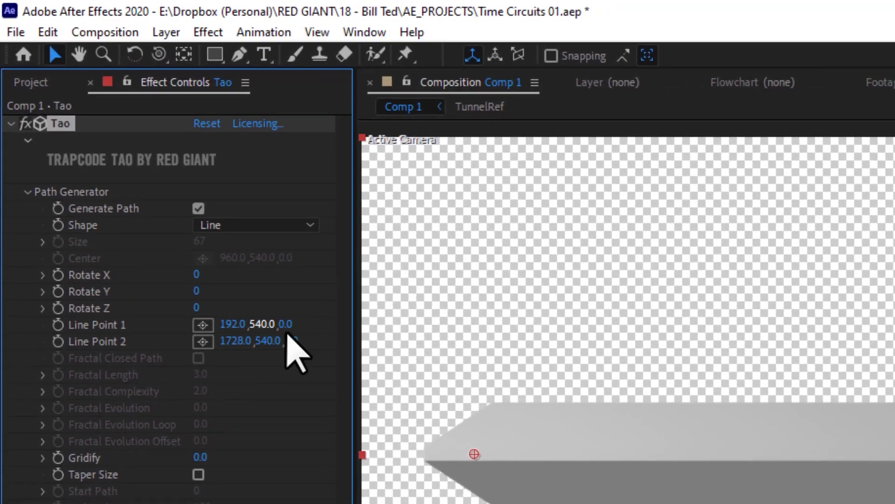
{"action": "scroll", "coordinate": [590, 503], "scroll_direction": "down", "scroll_amount": 1}
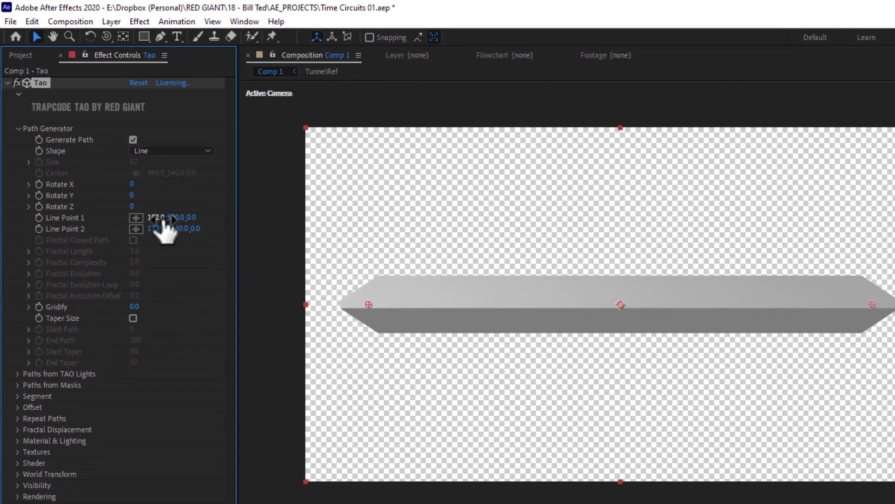
{"action": "left_click", "coordinate": [215, 301]}
{"action": "type", "text": "960"}
{"action": "key", "text": "Return"}
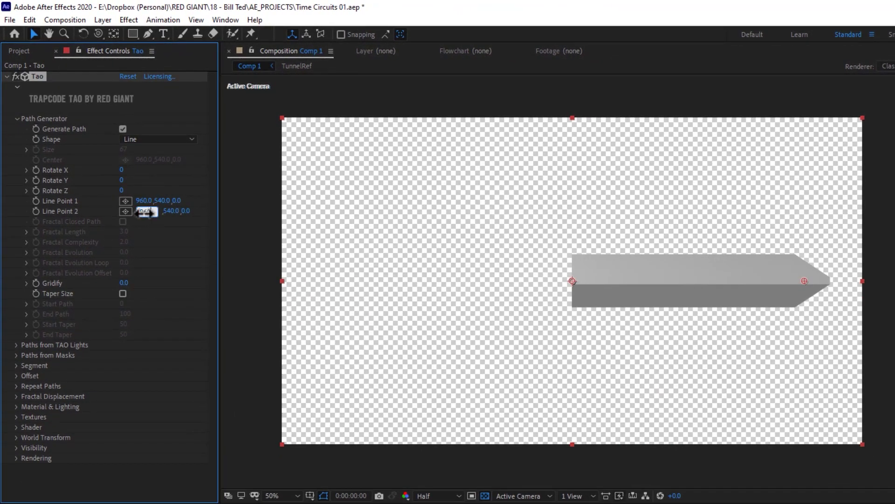
{"action": "key", "text": "Return"}
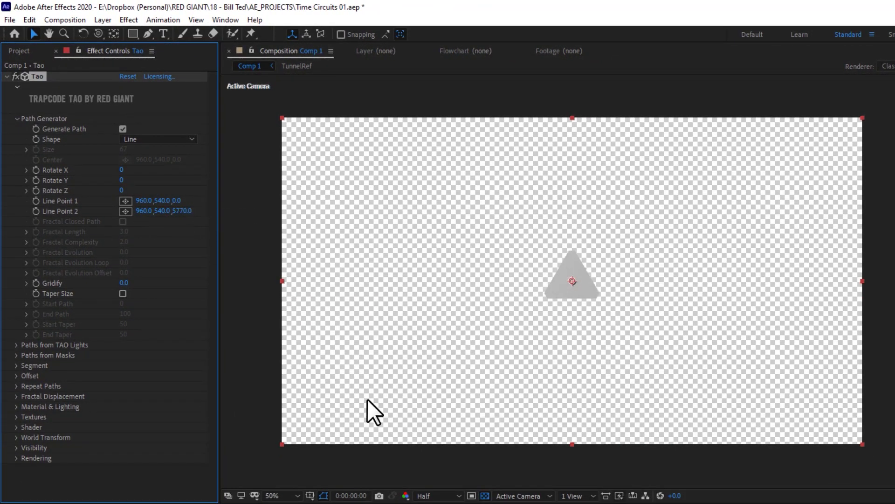
- Stretch the Tao line deeper in Z, give it six sides, and lower its Size
{"action": "left_click_drag", "start_coordinate": [627, 211], "coordinate": [202, 212]}
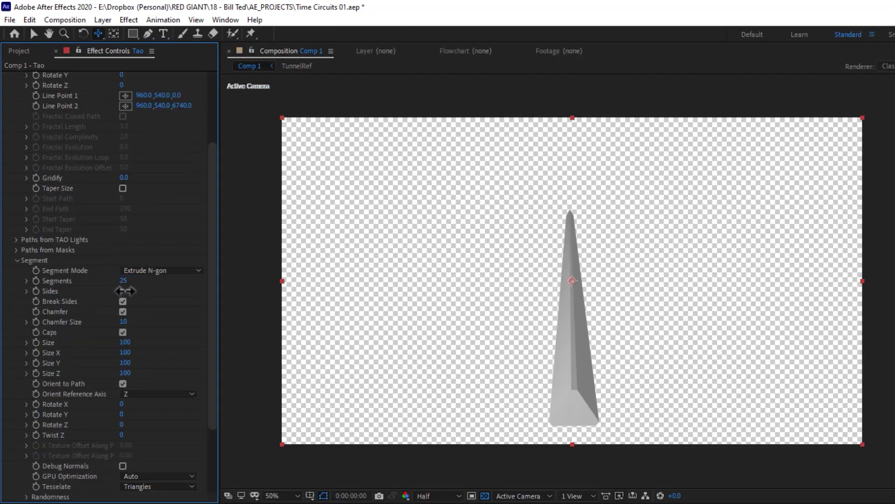
{"action": "left_click_drag", "start_coordinate": [124, 291], "coordinate": [138, 290]}
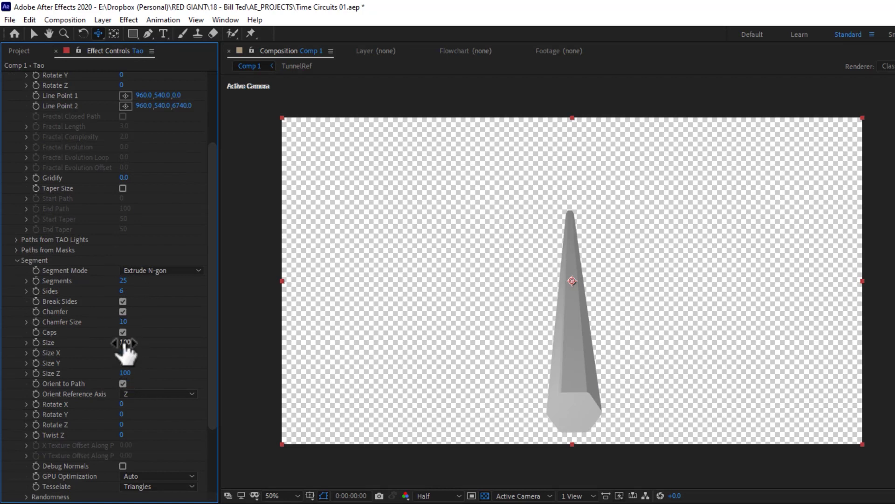
{"action": "left_click_drag", "start_coordinate": [125, 348], "coordinate": [110, 347]}
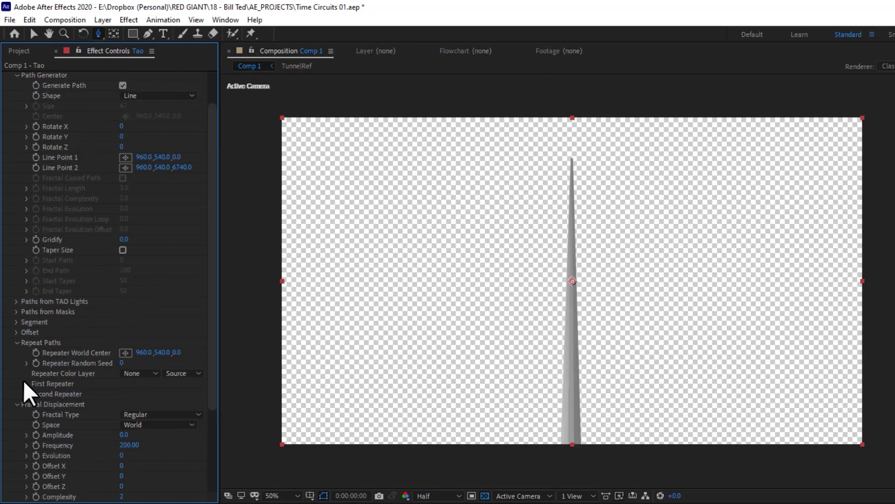
- Set R1 Repetitions to 85, World Pos X 113, and Segment Pos Random 268
{"action": "left_click", "coordinate": [27, 384]}
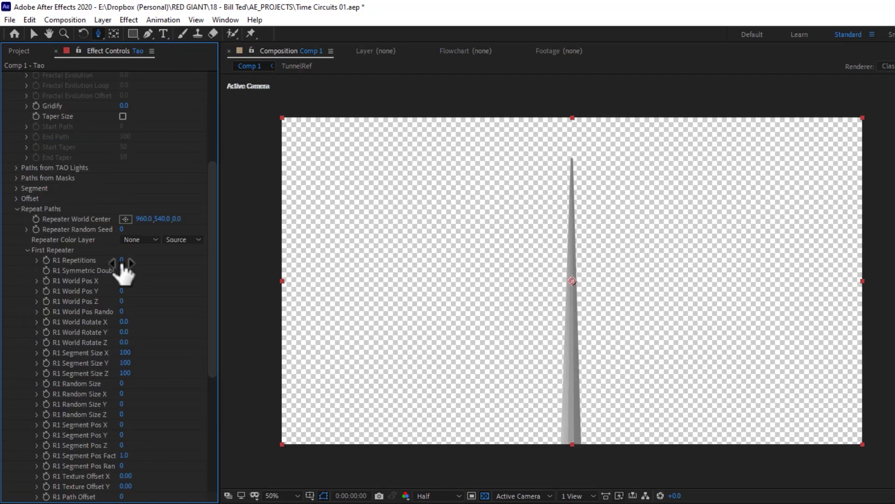
{"action": "left_click_drag", "start_coordinate": [122, 260], "coordinate": [186, 259]}
{"action": "left_click_drag", "start_coordinate": [128, 283], "coordinate": [144, 280]}
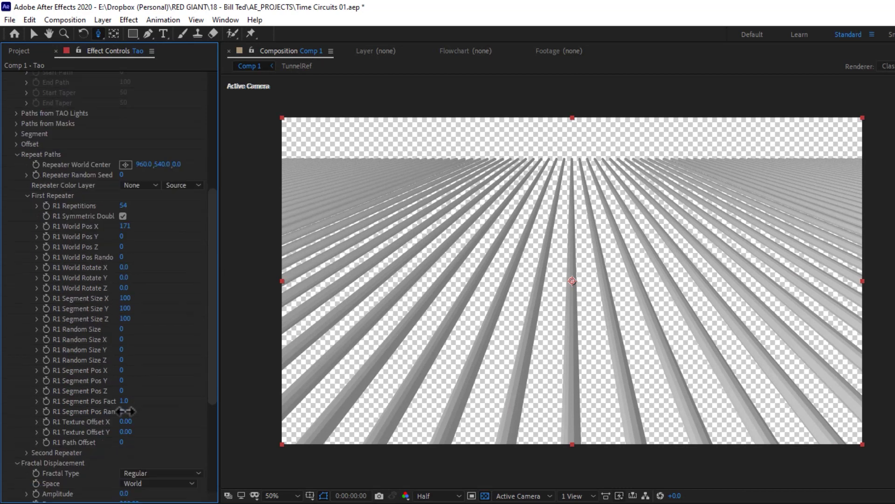
{"action": "left_click_drag", "start_coordinate": [123, 411], "coordinate": [17, 424]}
- Bend the tubes with Fractal Displacement at amplitude 125 and frequency 51
{"action": "scroll", "coordinate": [195, 413], "scroll_direction": "down", "scroll_amount": 4}
{"action": "scroll", "coordinate": [180, 150], "scroll_direction": "up", "scroll_amount": 7}
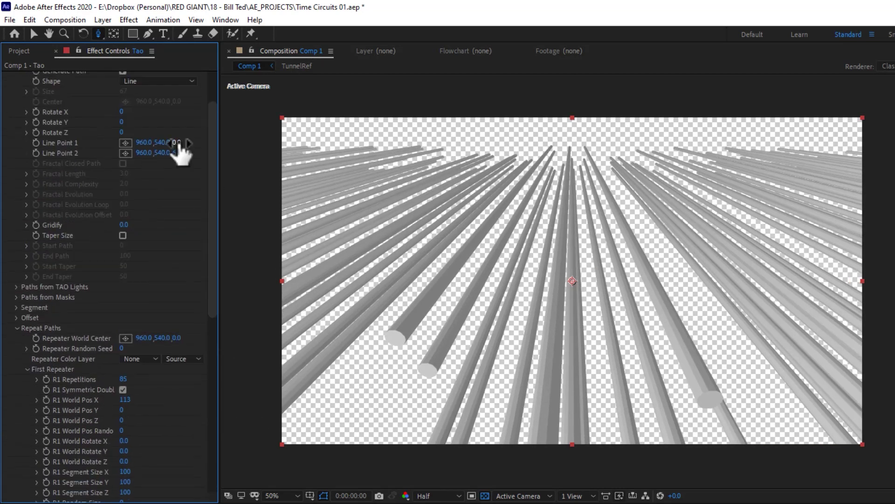
{"action": "scroll", "coordinate": [146, 411], "scroll_direction": "down", "scroll_amount": 6}
{"action": "scroll", "coordinate": [140, 411], "scroll_direction": "down", "scroll_amount": 1}
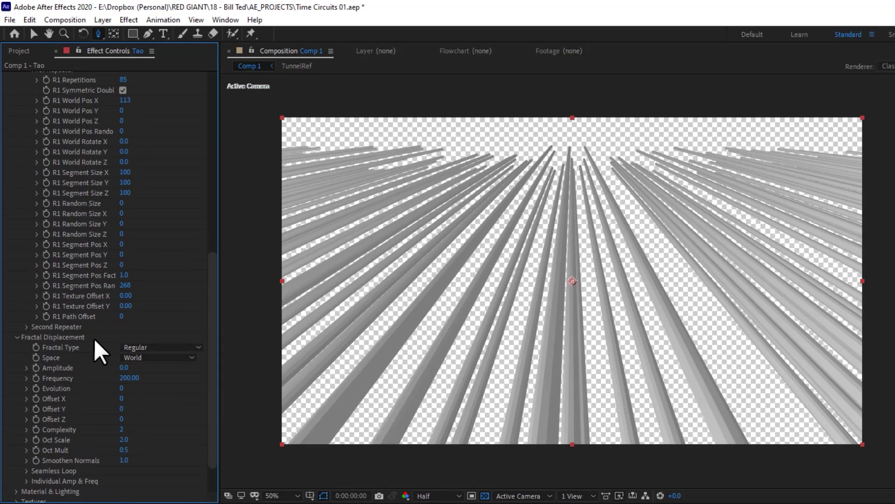
{"action": "left_click_drag", "start_coordinate": [126, 368], "coordinate": [392, 351]}
{"action": "scroll", "coordinate": [124, 322], "scroll_direction": "up", "scroll_amount": 7}
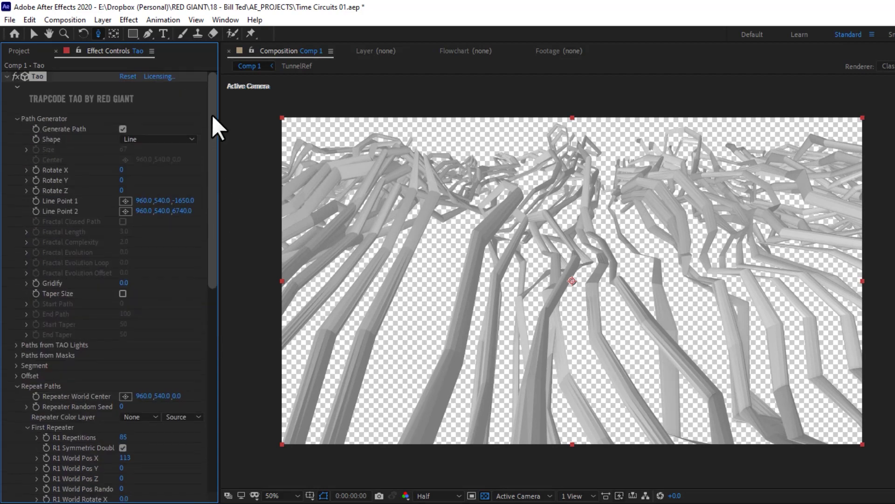
- Expand Tao's Segment settings and raise the Segments count for smoother tubes
{"action": "left_click", "coordinate": [17, 365]}
{"action": "scroll", "coordinate": [111, 290], "scroll_direction": "down", "scroll_amount": 5}
{"action": "left_click_drag", "start_coordinate": [123, 280], "coordinate": [150, 276]}
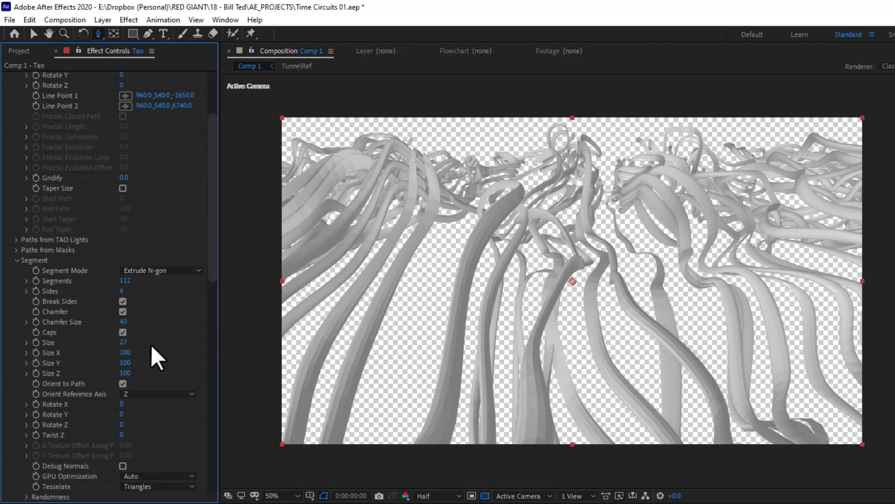
{"action": "scroll", "coordinate": [167, 313], "scroll_direction": "down", "scroll_amount": 15}
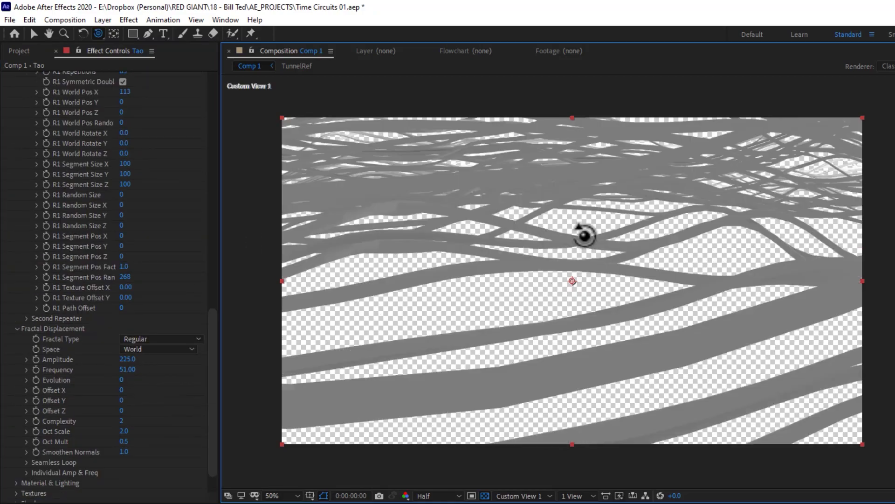
- Preview the tube animation and raise the fractal Oct Mult to 1.1
{"action": "key", "text": "space"}
{"action": "scroll", "coordinate": [124, 327], "scroll_direction": "down", "scroll_amount": 20}
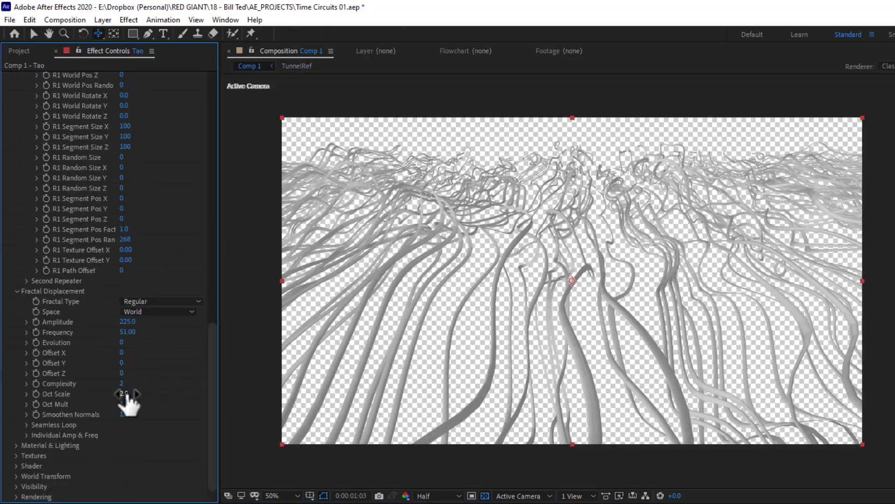
{"action": "left_click_drag", "start_coordinate": [124, 399], "coordinate": [124, 397]}
{"action": "scroll", "coordinate": [116, 233], "scroll_direction": "up", "scroll_amount": 15}
{"action": "left_click", "coordinate": [103, 19]}
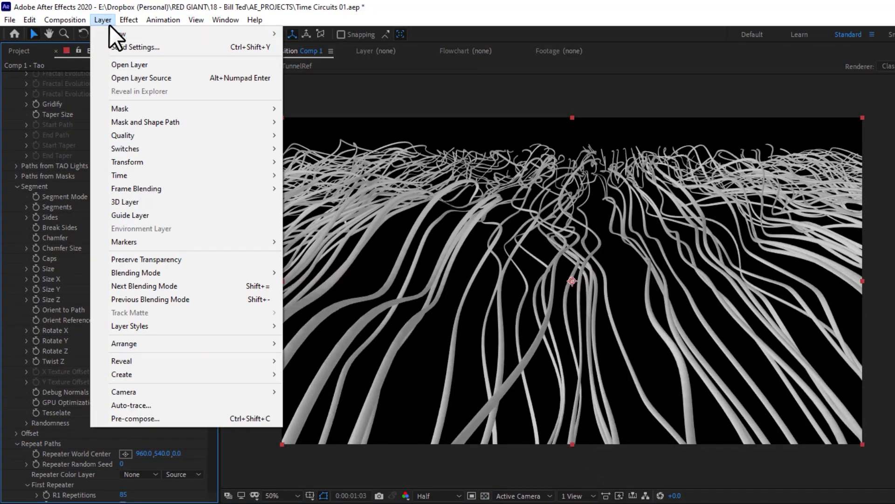
- Add Spot Light 1 to tint the tubes lavender and toggle the transparency grid
{"action": "mouse_move", "coordinate": [119, 34]}
{"action": "left_click", "coordinate": [314, 59]}
{"action": "left_click", "coordinate": [132, 321]}
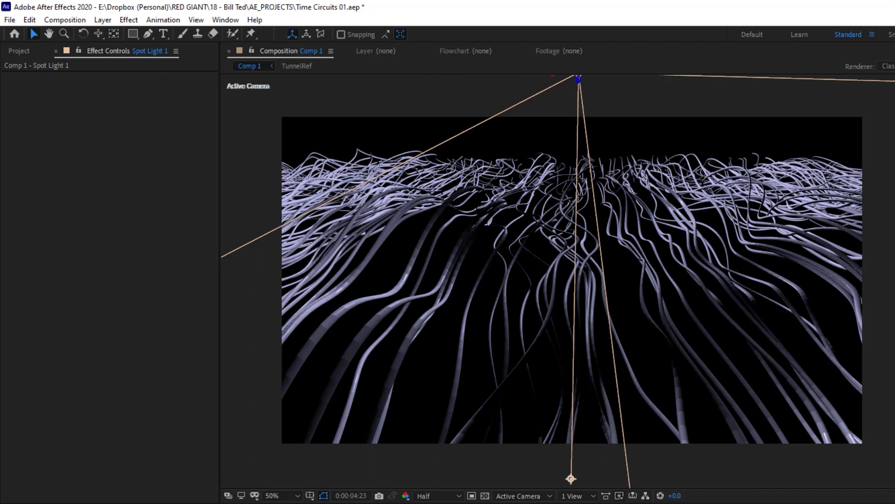
{"action": "left_click", "coordinate": [485, 496]}
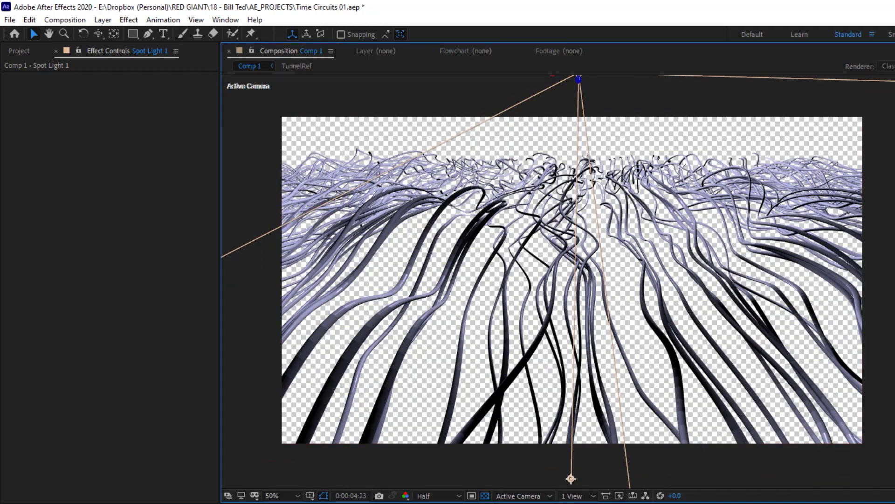
- Set the Tao layer's Shader to Smooth
{"action": "scroll", "coordinate": [627, 224], "scroll_direction": "up", "scroll_amount": 2}
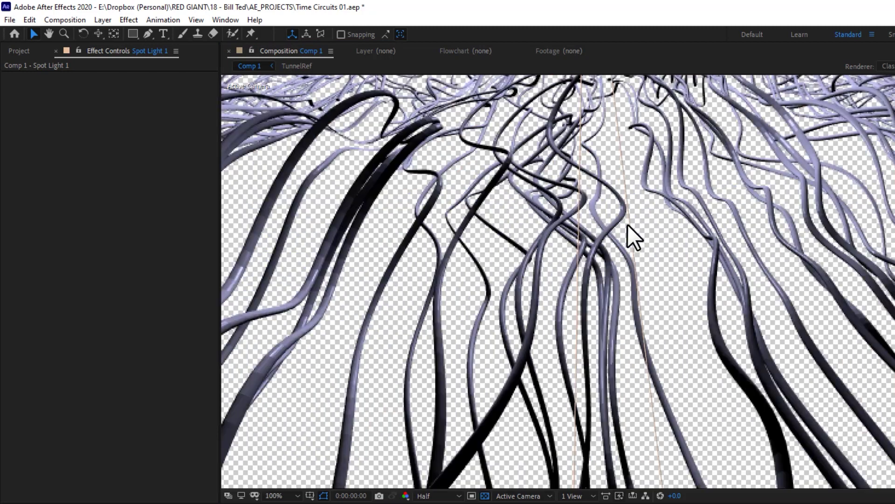
{"action": "scroll", "coordinate": [628, 224], "scroll_direction": "down", "scroll_amount": 2}
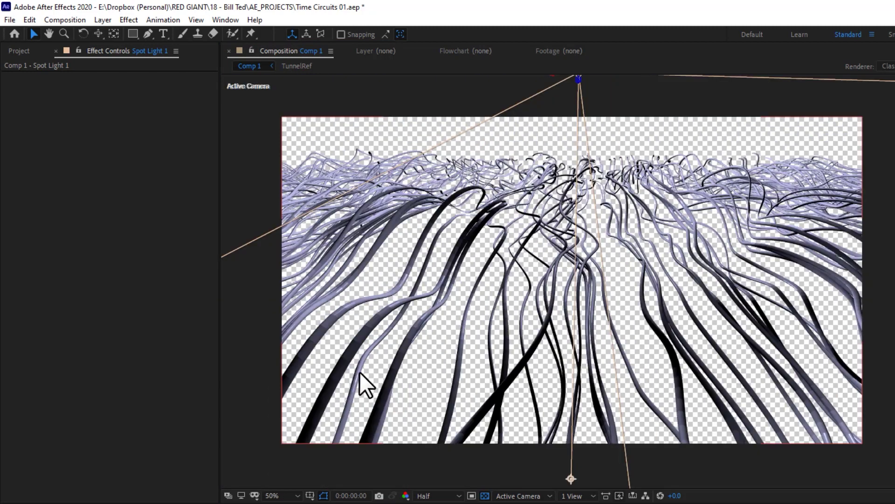
{"action": "key", "text": "ctrl+Down"}
{"action": "scroll", "coordinate": [111, 403], "scroll_direction": "down", "scroll_amount": 10}
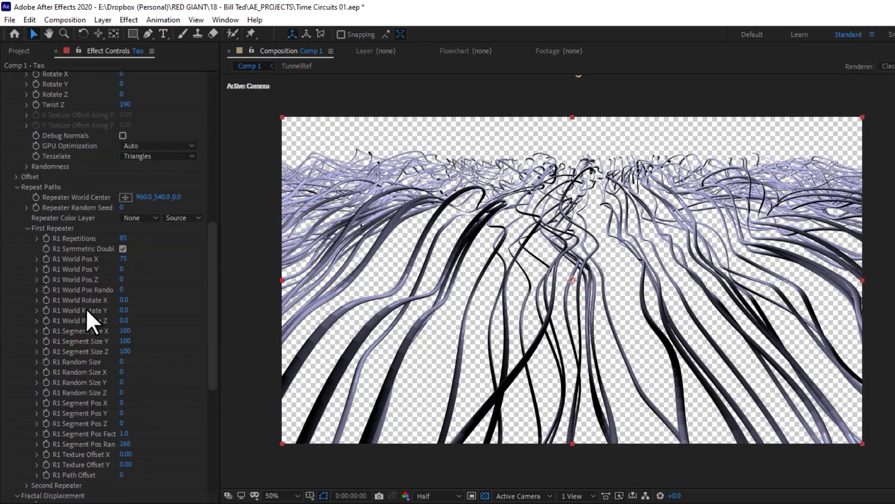
{"action": "left_click", "coordinate": [17, 465]}
{"action": "scroll", "coordinate": [70, 452], "scroll_direction": "down", "scroll_amount": 5}
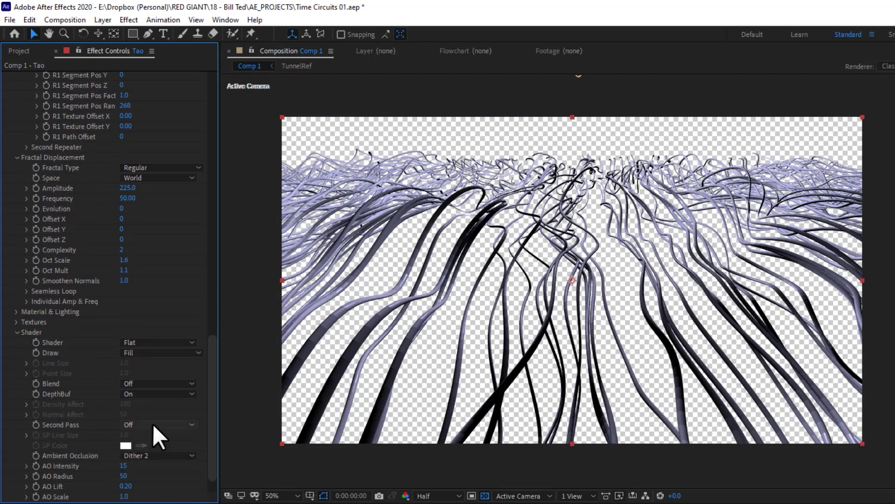
{"action": "left_click", "coordinate": [155, 344]}
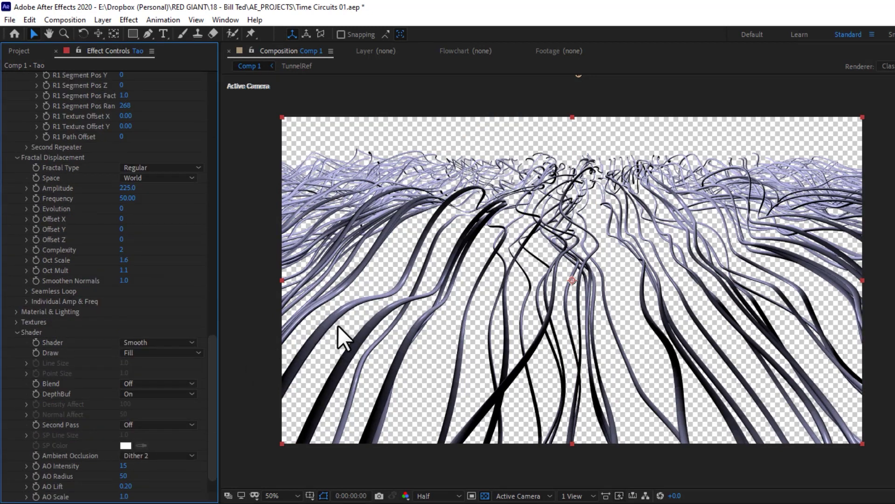
- Set Seamless Loop's Loop Evolution so the fractal motion loops, and play it back
{"action": "scroll", "coordinate": [41, 296], "scroll_direction": "up", "scroll_amount": 4}
{"action": "left_click", "coordinate": [26, 373]}
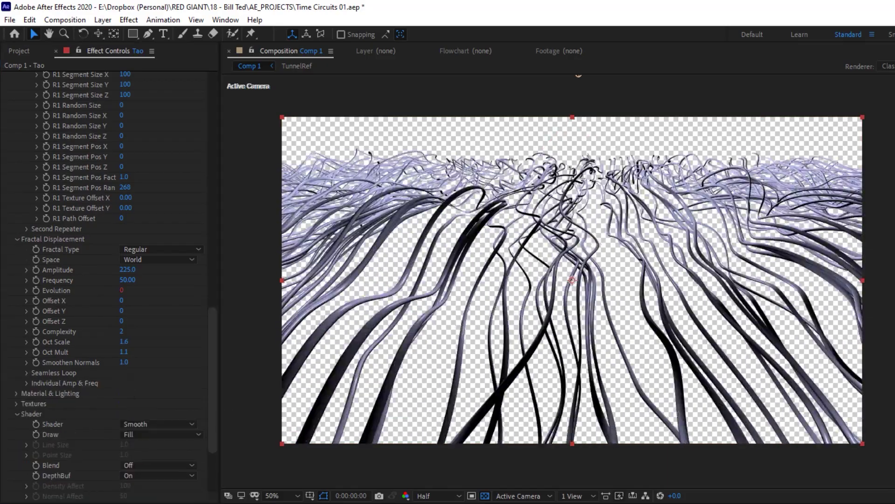
{"action": "key", "text": "space"}
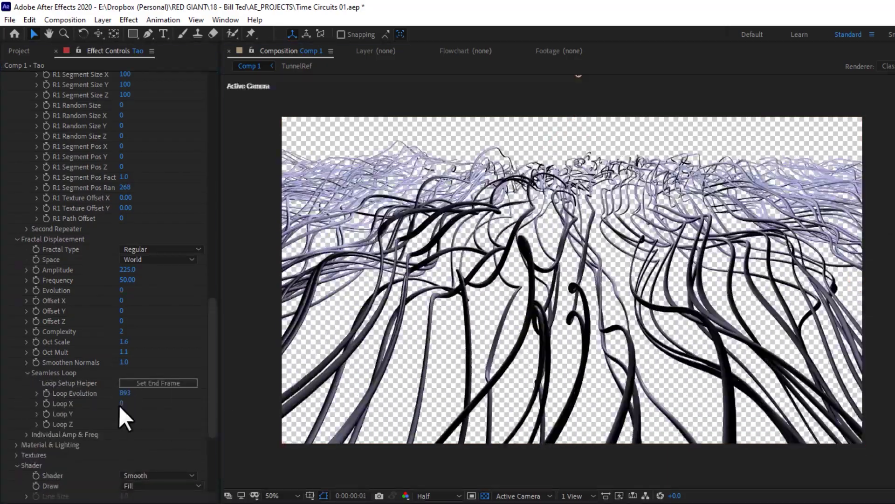
{"action": "scroll", "coordinate": [121, 336], "scroll_direction": "up", "scroll_amount": 10}
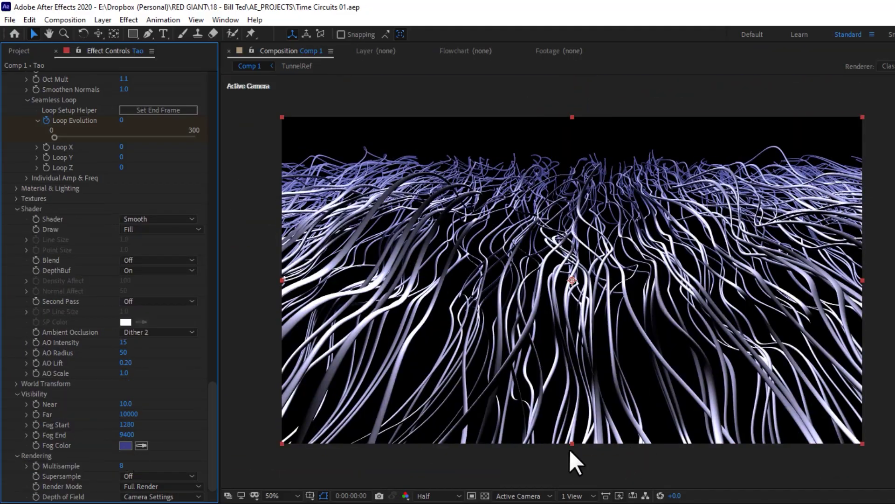
- Add Adjustment Layer 1 with CC Power Pin and pull its top-left pin inward
{"action": "left_click", "coordinate": [103, 20]}
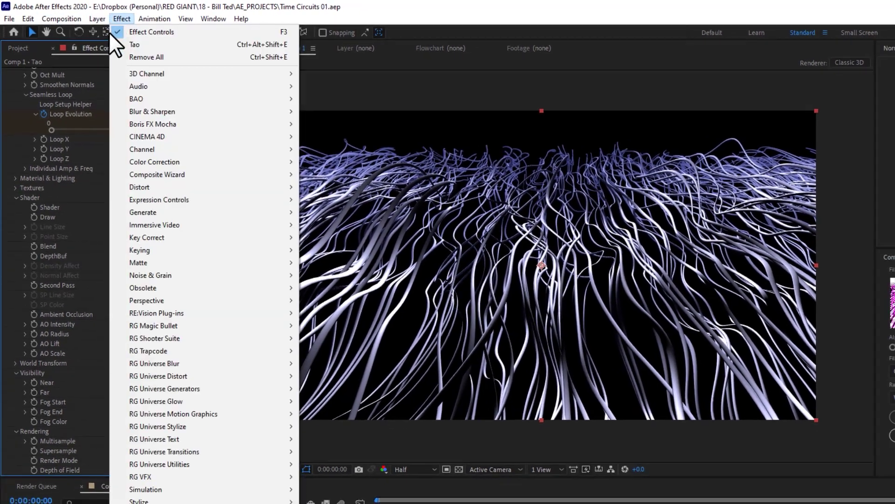
{"action": "mouse_move", "coordinate": [179, 37]}
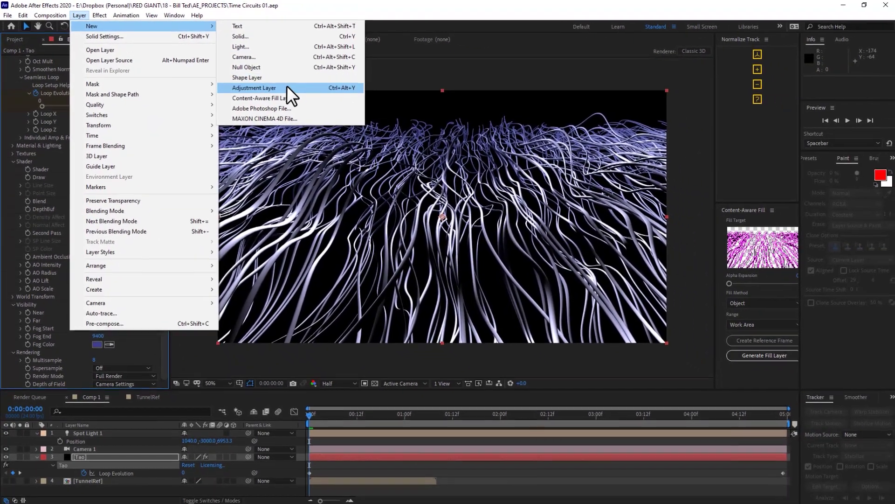
{"action": "left_click", "coordinate": [284, 98]}
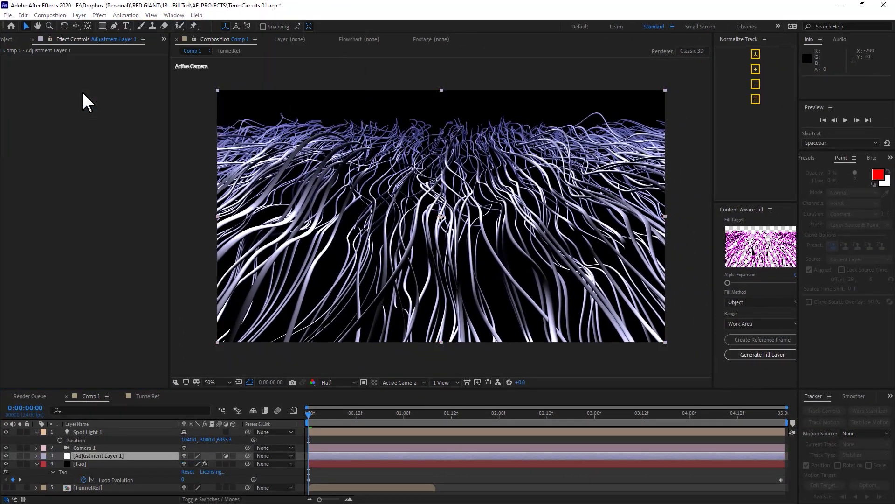
{"action": "key", "text": "ctrl+alt+shift+e"}
{"action": "left_click_drag", "start_coordinate": [218, 90], "coordinate": [366, 124]}
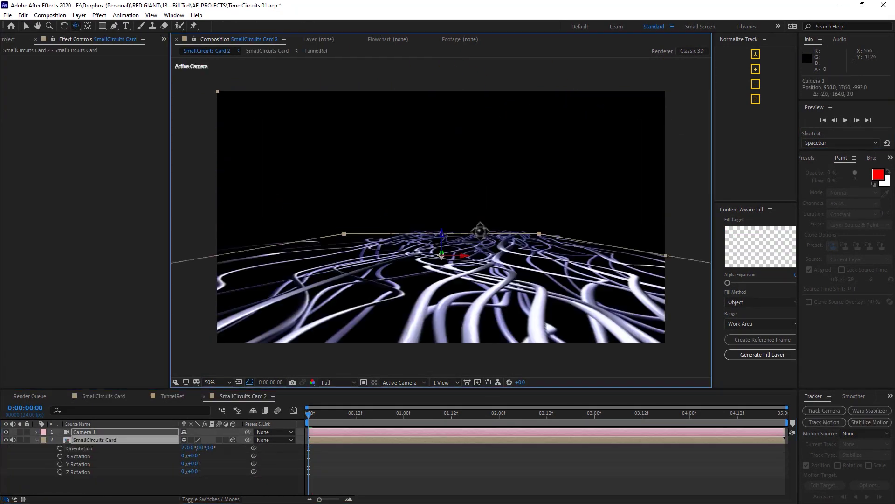
- Duplicate the SmallCircuits Card and raise the copy 200 px into a ceiling
{"action": "left_click_drag", "start_coordinate": [480, 230], "coordinate": [453, 271]}
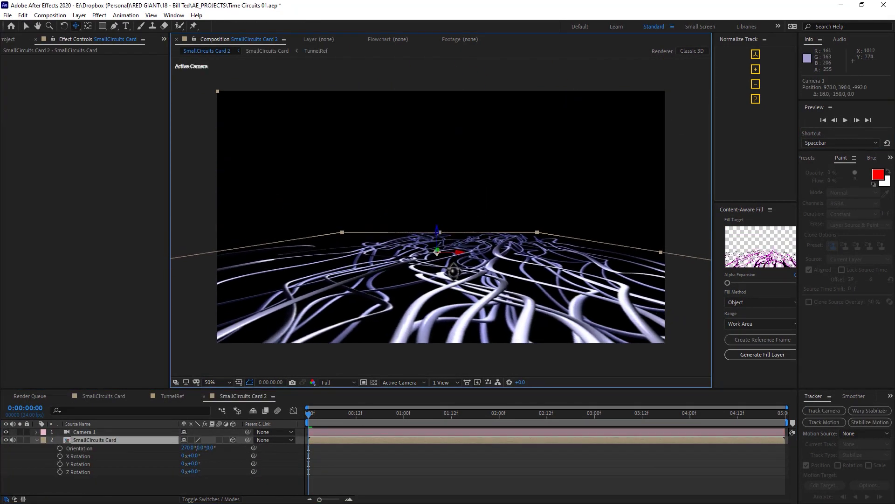
{"action": "key", "text": "ctrl+d"}
{"action": "left_click_drag", "start_coordinate": [438, 238], "coordinate": [443, 196]}
{"action": "key", "text": "c"}
{"action": "mouse_move", "coordinate": [473, 224]}
{"action": "left_mouse_down"}
{"action": "mouse_move", "coordinate": [444, 208]}
{"action": "mouse_move", "coordinate": [589, 220]}
{"action": "mouse_move", "coordinate": [481, 221]}
{"action": "left_mouse_up"}
- Duplicate another card, tilt it, and move it into place as a wall
{"action": "left_click", "coordinate": [460, 196]}
{"action": "key", "text": "ctrl+d"}
{"action": "key", "text": "ctrl+d"}
{"action": "key", "text": "w"}
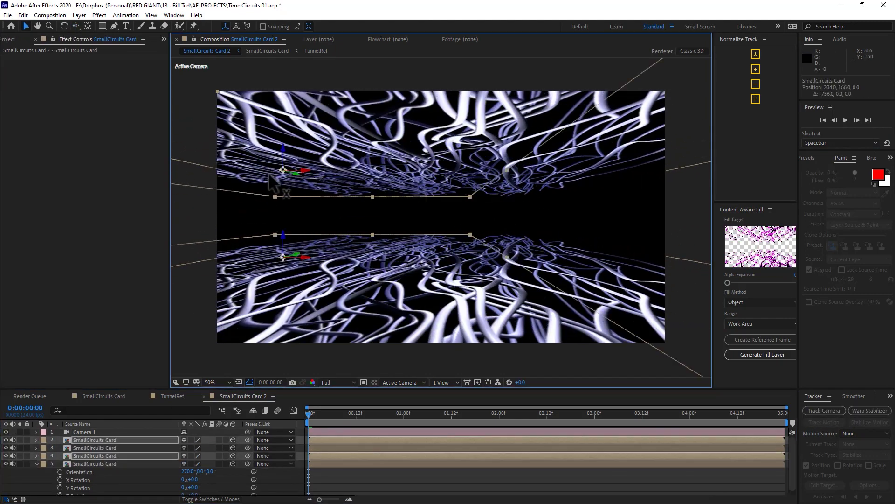
{"action": "left_click_drag", "start_coordinate": [289, 220], "coordinate": [310, 200]}
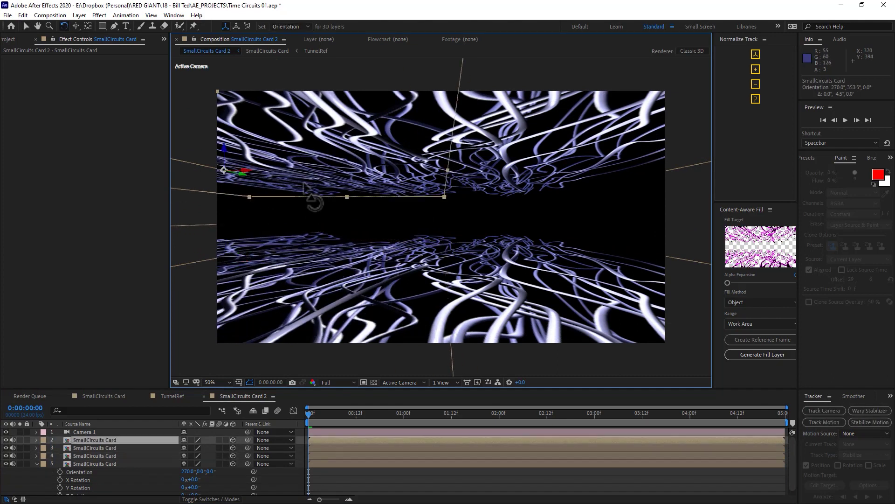
{"action": "key", "text": "v"}
{"action": "left_click_drag", "start_coordinate": [251, 196], "coordinate": [253, 241]}
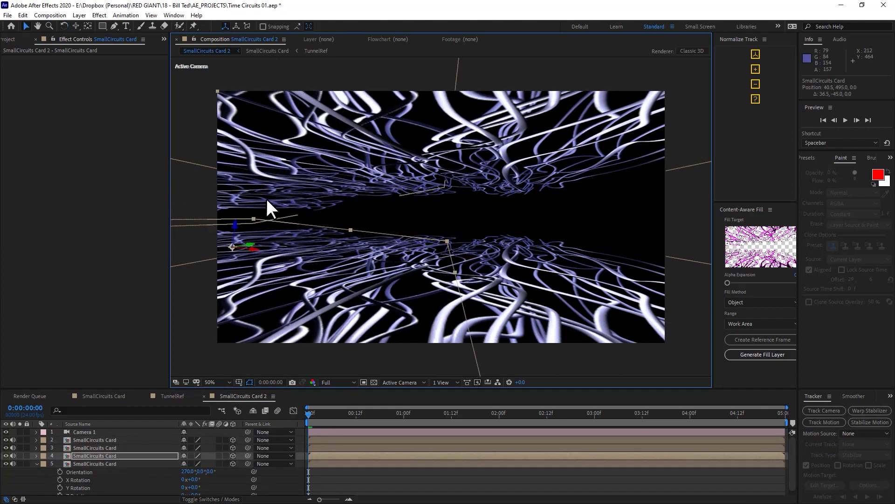
- Duplicate more cards and angle them into additional tunnel walls
{"action": "key", "text": "ctrl+d"}
{"action": "key", "text": "w"}
{"action": "left_click_drag", "start_coordinate": [267, 198], "coordinate": [332, 247]}
{"action": "key", "text": "ctrl+z"}
{"action": "key", "text": "comma"}
{"action": "key", "text": "v"}
{"action": "key", "text": "ctrl+z"}
{"action": "key", "text": "ctrl+d"}
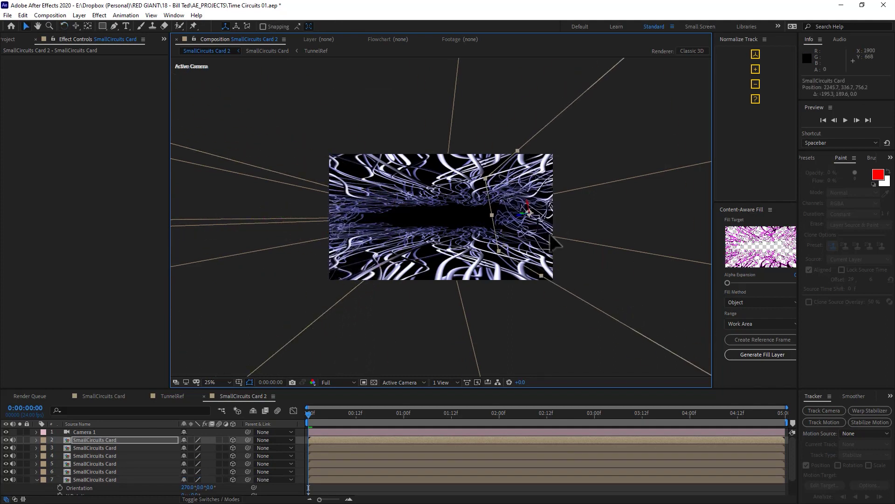
- Reframe the camera on the tunnel and inspect it from a custom view
{"action": "key", "text": "ctrl+Up"}
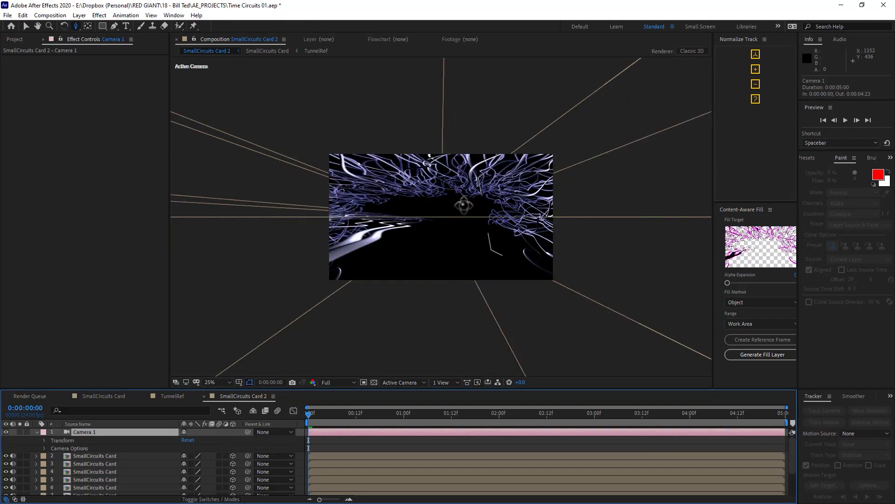
{"action": "left_click_drag", "start_coordinate": [464, 205], "coordinate": [406, 205]}
{"action": "key", "text": "w"}
{"action": "key", "text": "F11"}
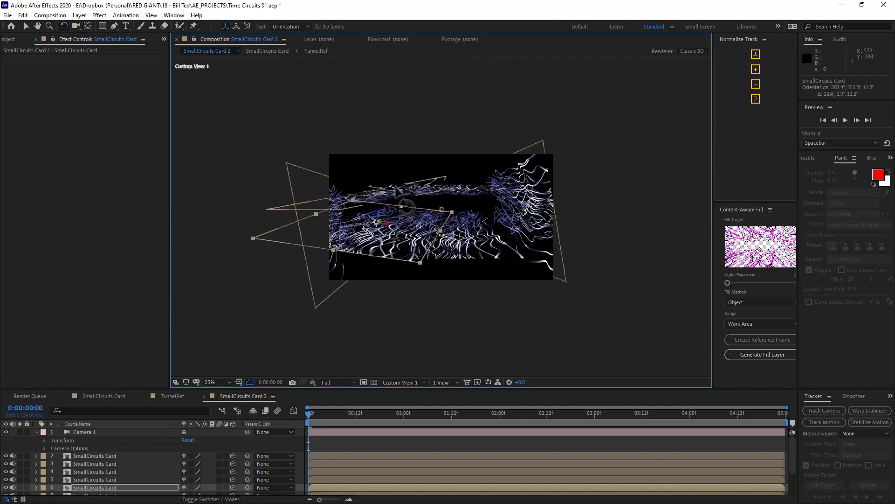
{"action": "key", "text": "F12"}
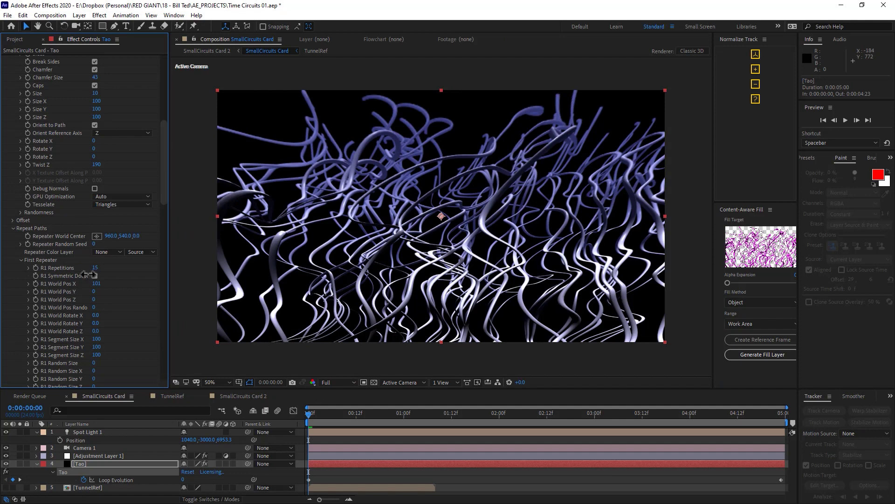
- Scrub Tao's R1 Repetitions down to 8 to thin out the strands
{"action": "left_click_drag", "start_coordinate": [83, 275], "coordinate": [65, 278]}
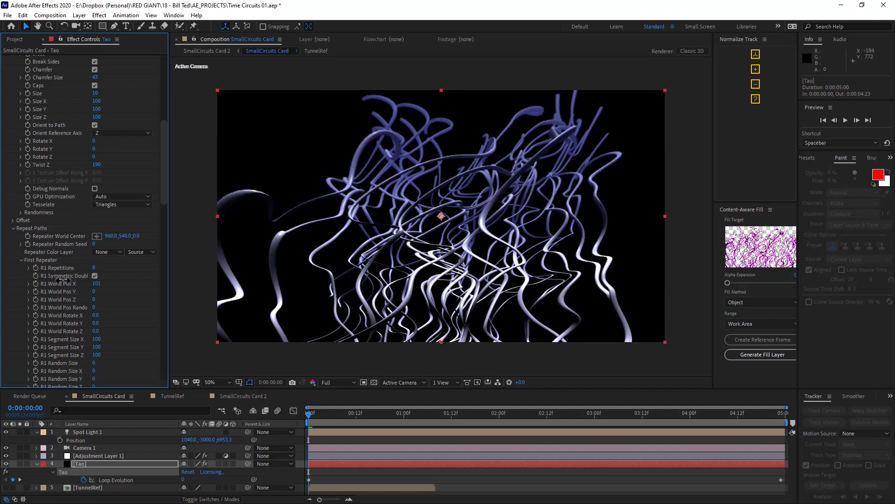
{"action": "left_click_drag", "start_coordinate": [164, 162], "coordinate": [166, 97]}
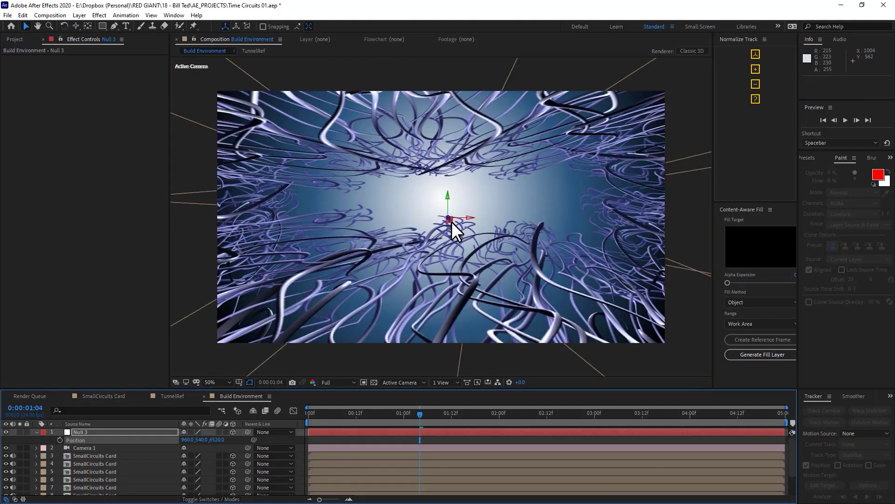
- Move Null 3 to the tunnel's centre and add an expression to the Gradient's Start Color
{"action": "left_click_drag", "start_coordinate": [507, 279], "coordinate": [487, 237]}
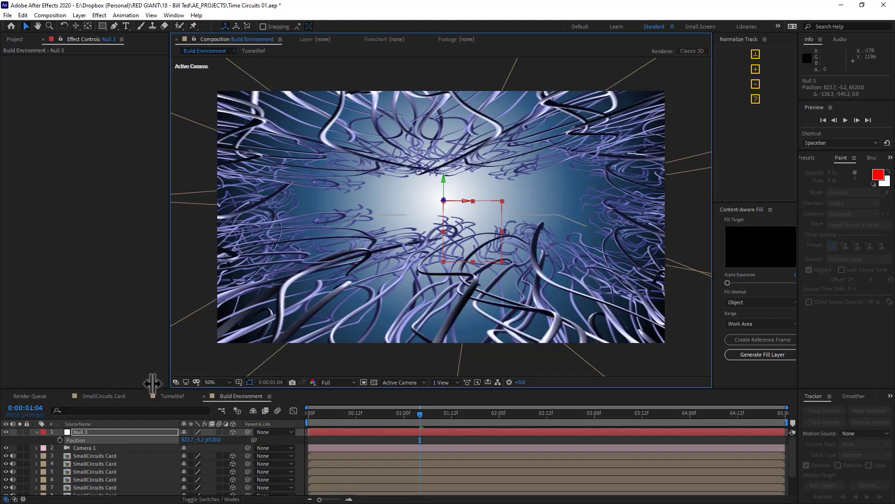
{"action": "scroll", "coordinate": [84, 467], "scroll_direction": "down", "scroll_amount": 2}
{"action": "left_click", "coordinate": [100, 482]}
{"action": "left_click", "coordinate": [20, 74], "text": "alt"}
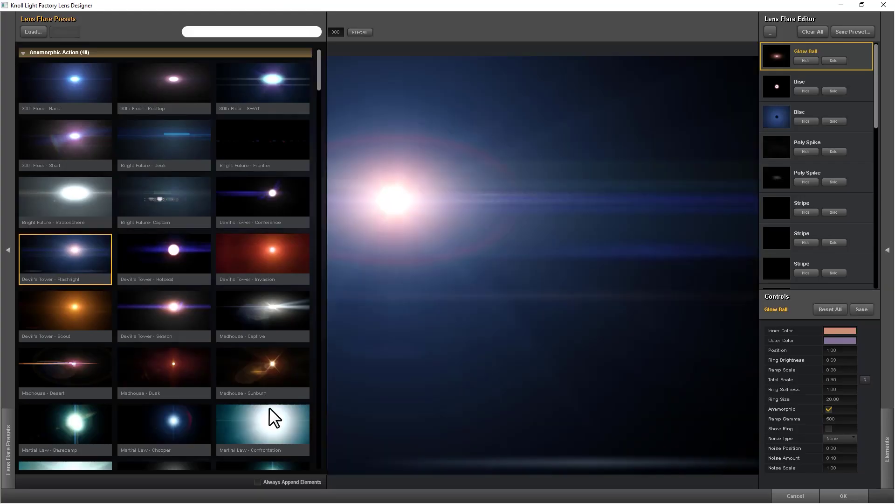
- Pick a Knoll Light Factory flare design, check its placement, and lower its Brightness
{"action": "scroll", "coordinate": [320, 424], "scroll_direction": "down", "scroll_amount": 5}
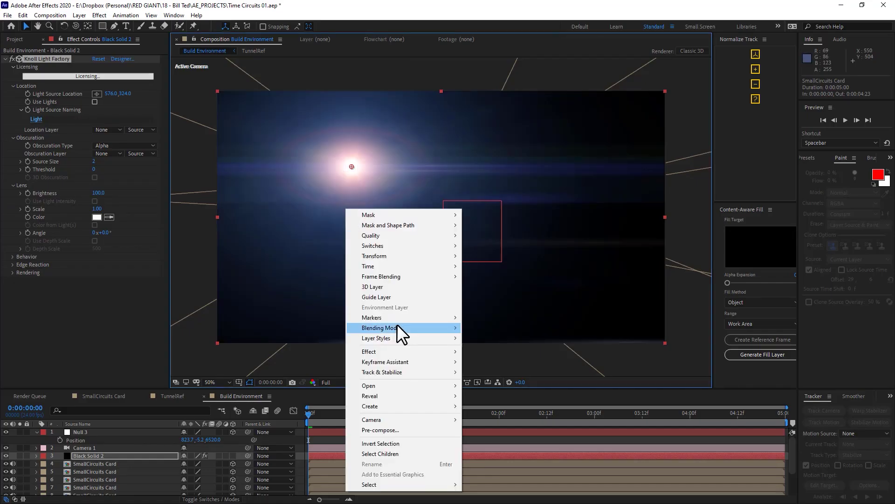
{"action": "left_click", "coordinate": [400, 336]}
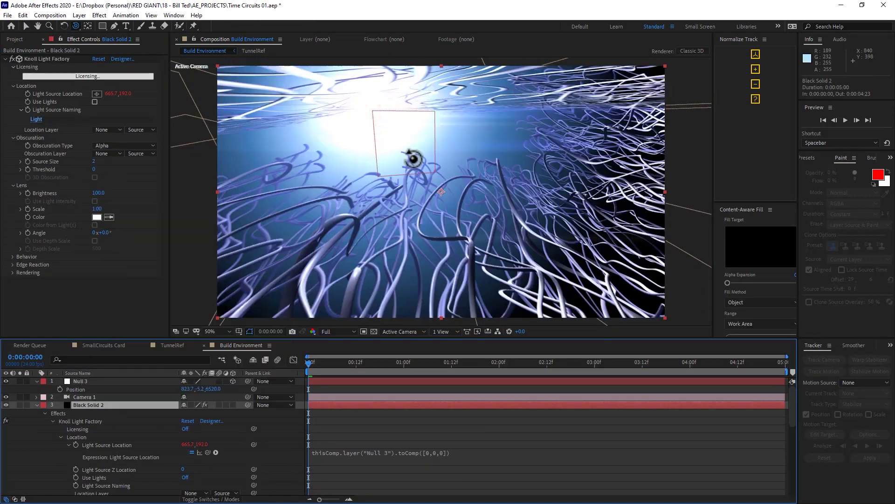
{"action": "left_click_drag", "start_coordinate": [406, 156], "coordinate": [449, 206]}
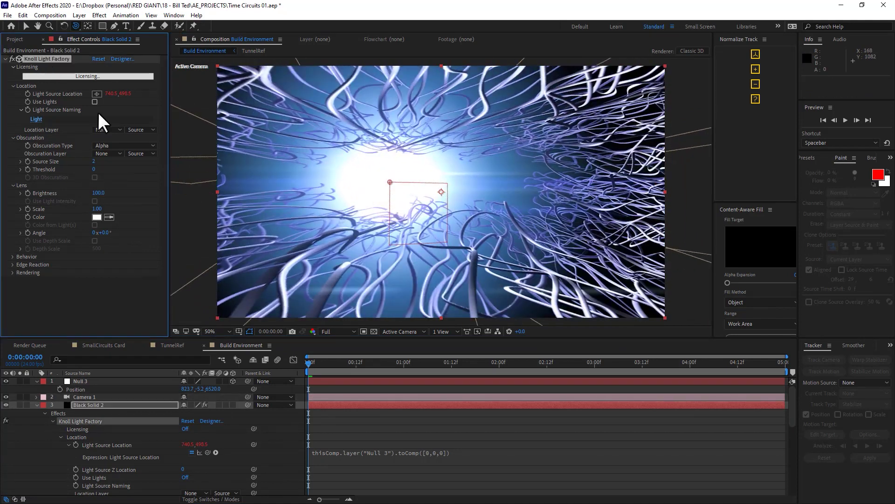
{"action": "left_click_drag", "start_coordinate": [99, 193], "coordinate": [67, 197]}
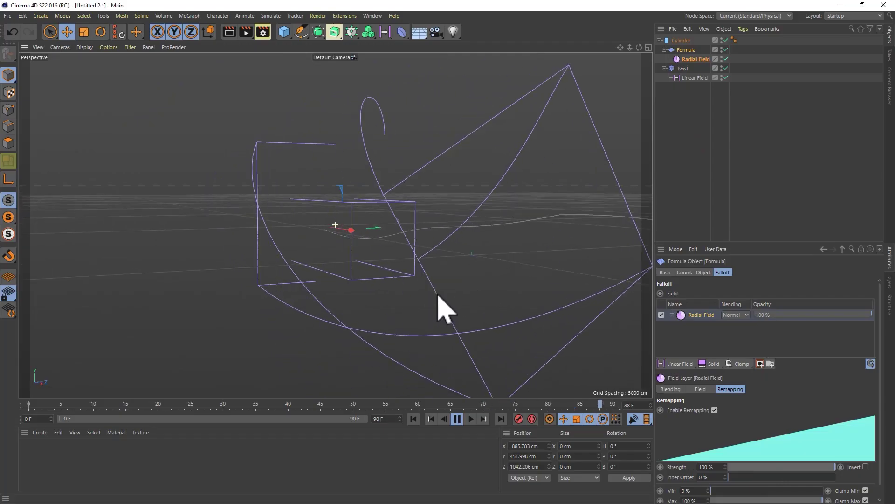
- Replace the Formula deformer's Radial Field with a Linear Field
{"action": "left_click_drag", "start_coordinate": [320, 304], "coordinate": [269, 250]}
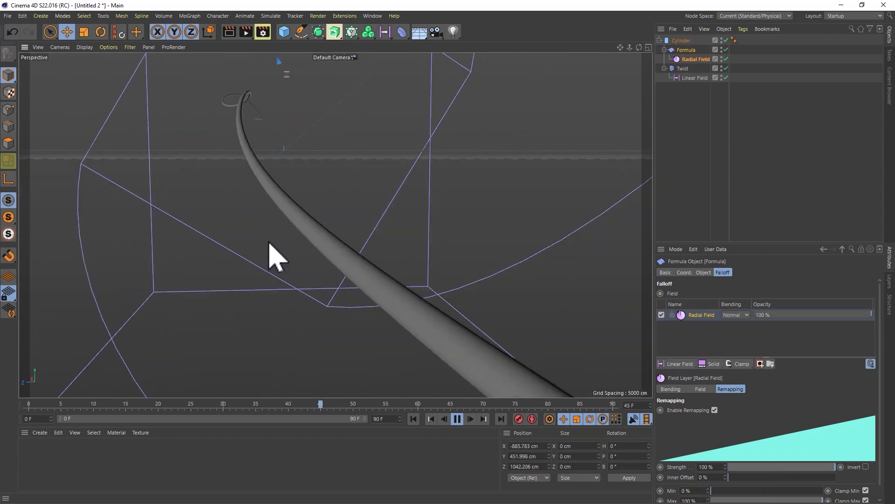
{"action": "left_click_drag", "start_coordinate": [283, 215], "coordinate": [541, 350]}
{"action": "key", "text": "t"}
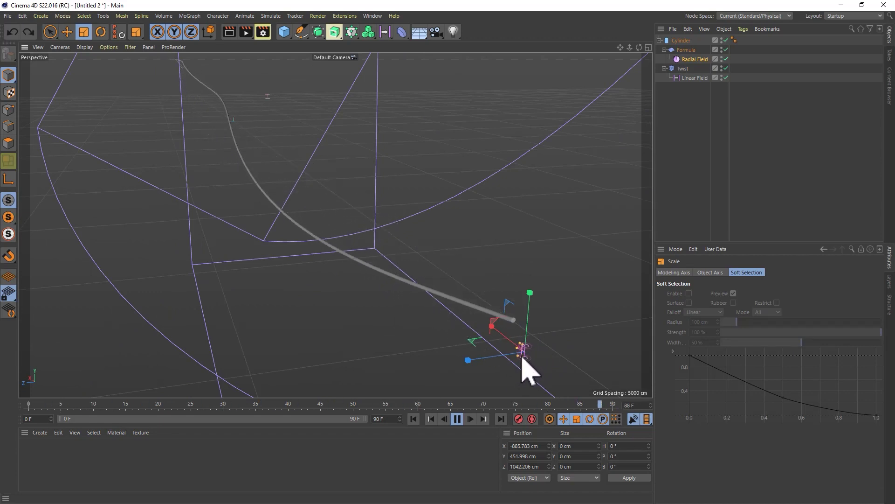
{"action": "left_click", "coordinate": [699, 60]}
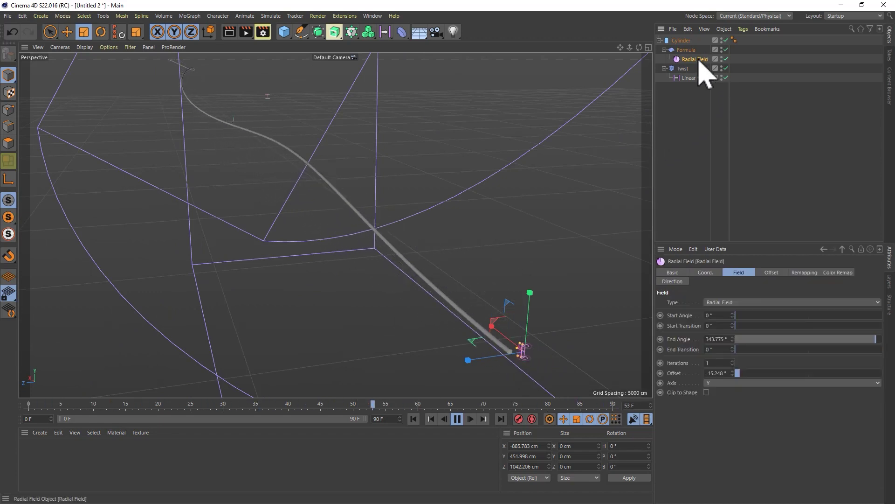
{"action": "key", "text": "Delete"}
{"action": "left_click_drag", "start_coordinate": [691, 70], "coordinate": [687, 50]}
{"action": "key", "text": "o"}
{"action": "key", "text": "e"}
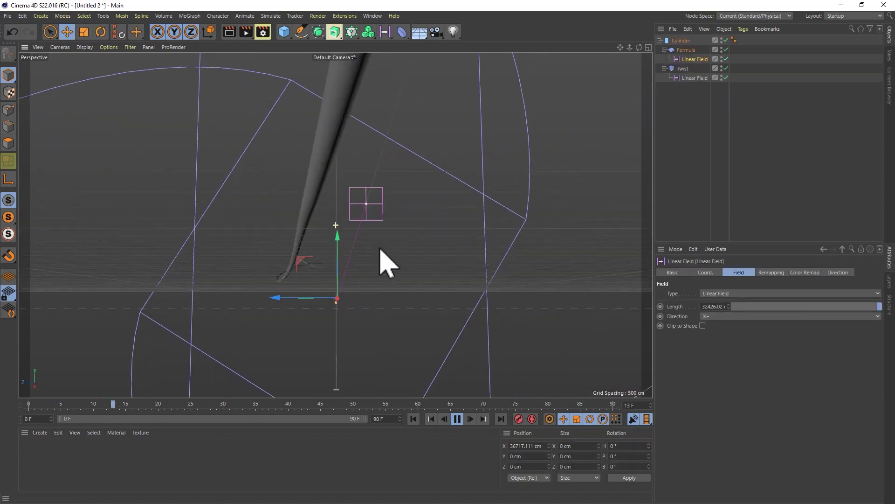
{"action": "scroll", "coordinate": [391, 273], "scroll_direction": "down", "scroll_amount": 3}
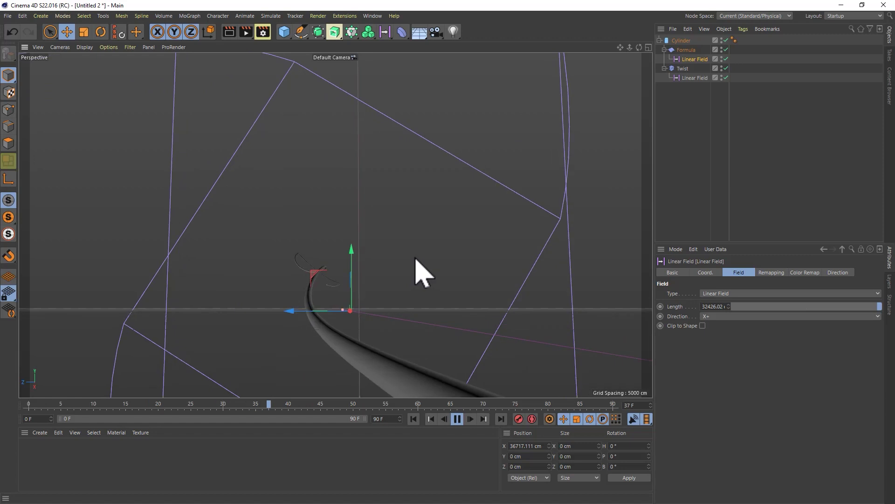
{"action": "scroll", "coordinate": [417, 275], "scroll_direction": "up", "scroll_amount": 5}
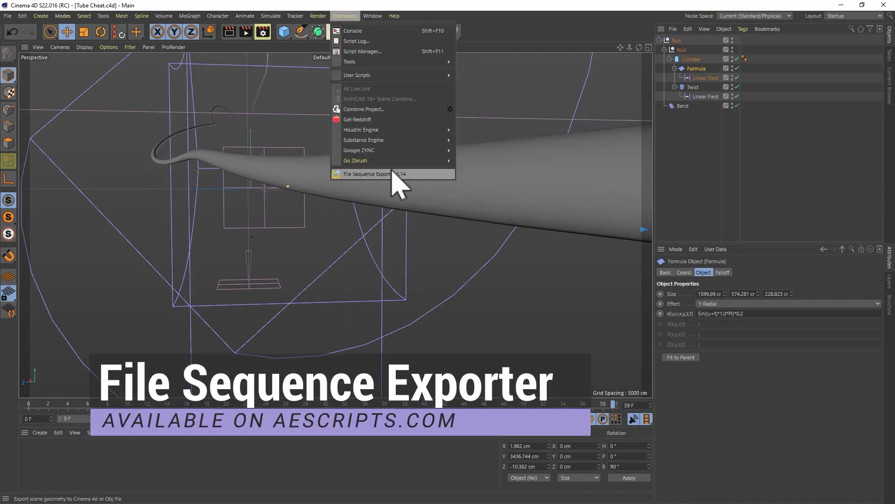
- Export the tube as a file sequence and add a Group Folder in Element 3D
{"action": "left_click", "coordinate": [394, 173]}
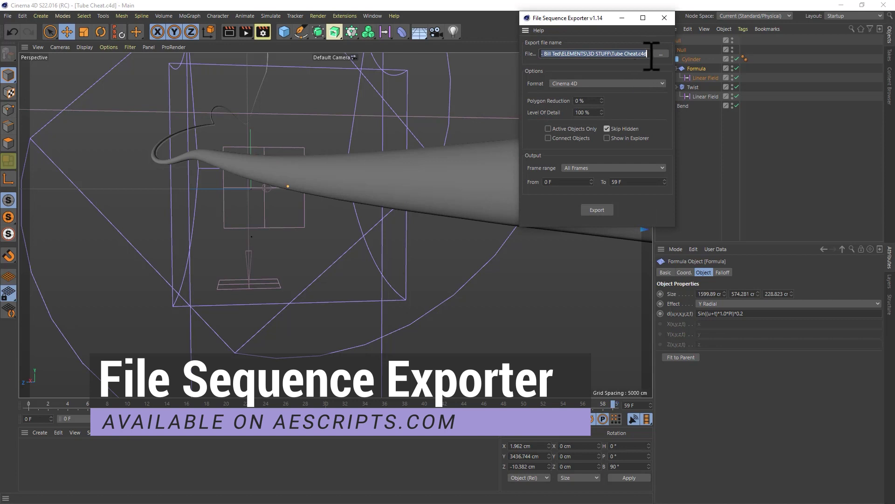
{"action": "left_click", "coordinate": [661, 54]}
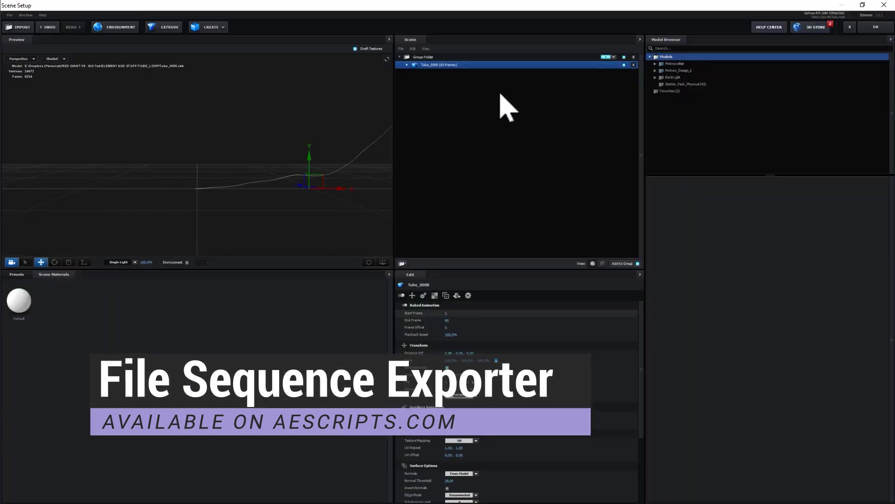
{"action": "right_click", "coordinate": [499, 93]}
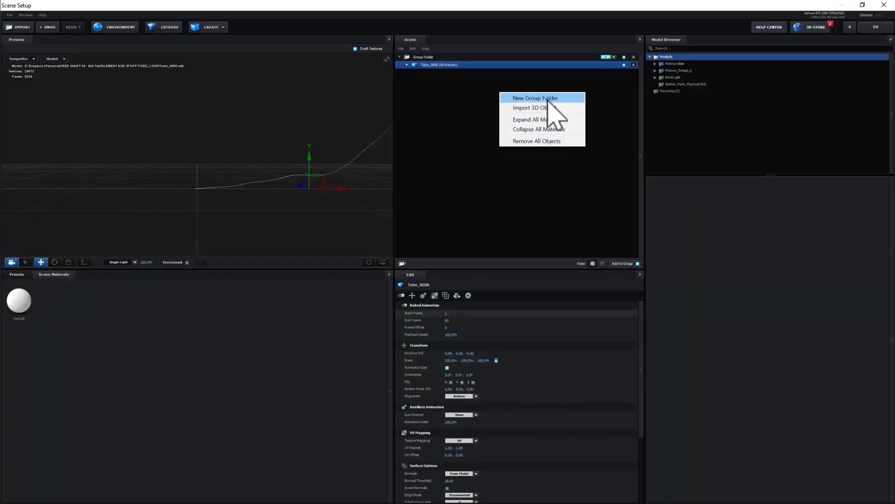
{"action": "left_click", "coordinate": [549, 99]}
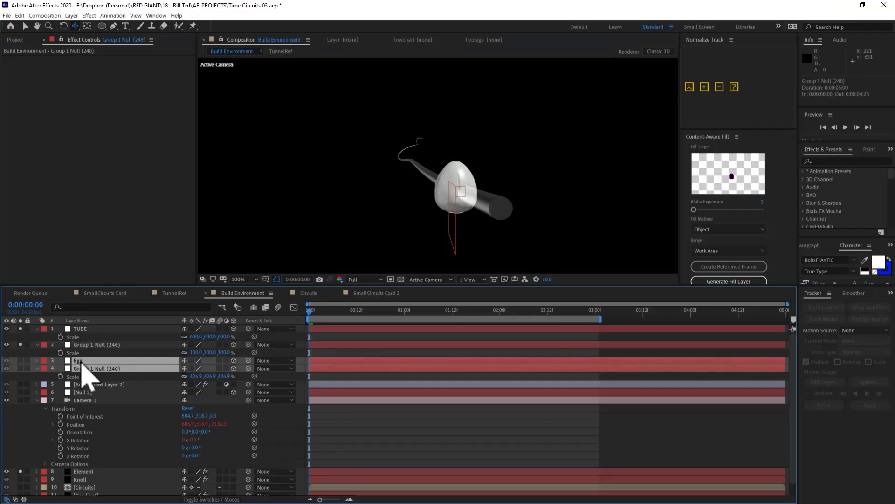
- Shrink the Group 1 Null egg to about a third, tilt it along the tube, and dolly Camera 1 closer
{"action": "left_click", "coordinate": [107, 345]}
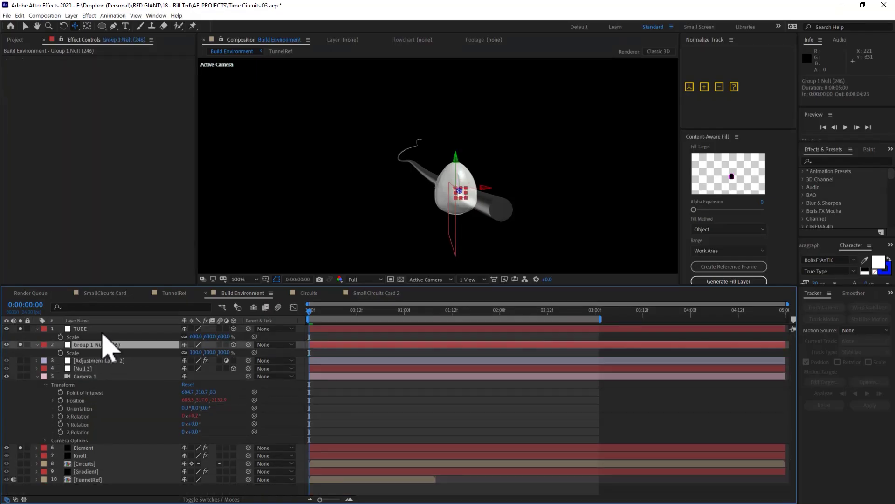
{"action": "scroll", "coordinate": [467, 207], "scroll_direction": "up", "scroll_amount": 2}
{"action": "left_click_drag", "start_coordinate": [488, 232], "coordinate": [483, 227]}
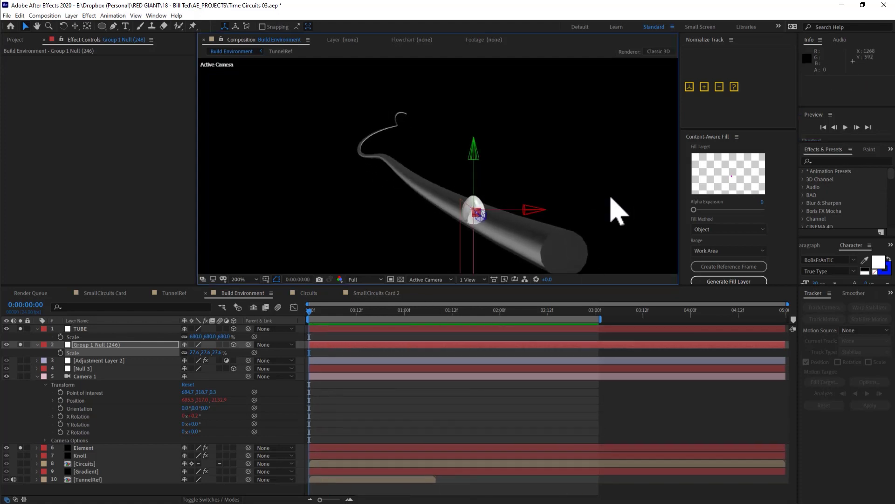
{"action": "key", "text": "w"}
{"action": "left_click_drag", "start_coordinate": [516, 229], "coordinate": [504, 251]}
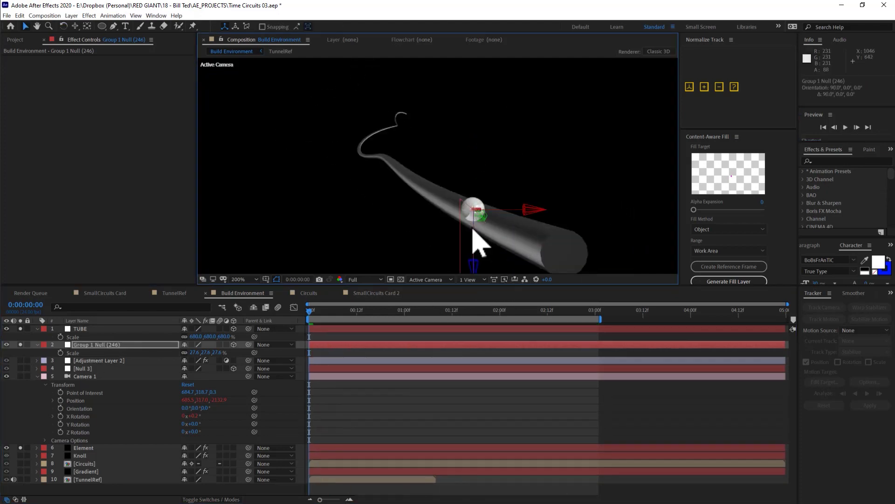
{"action": "key", "text": "c"}
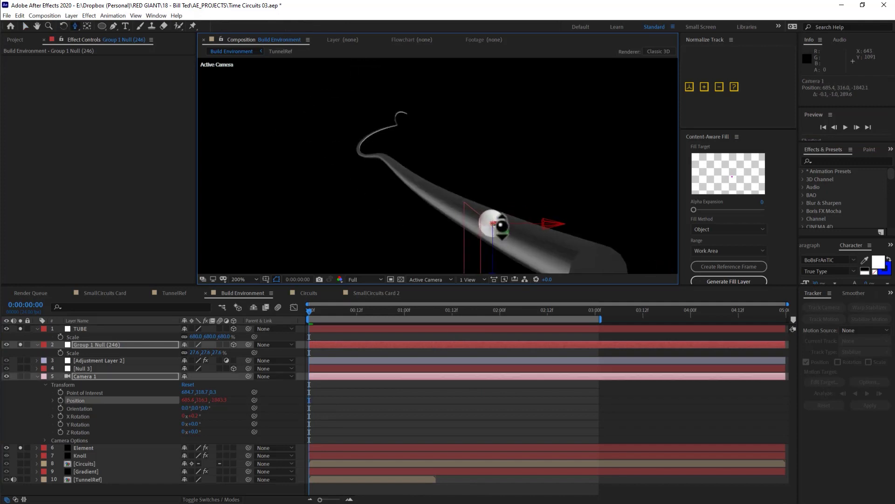
{"action": "left_click_drag", "start_coordinate": [496, 256], "coordinate": [493, 130]}
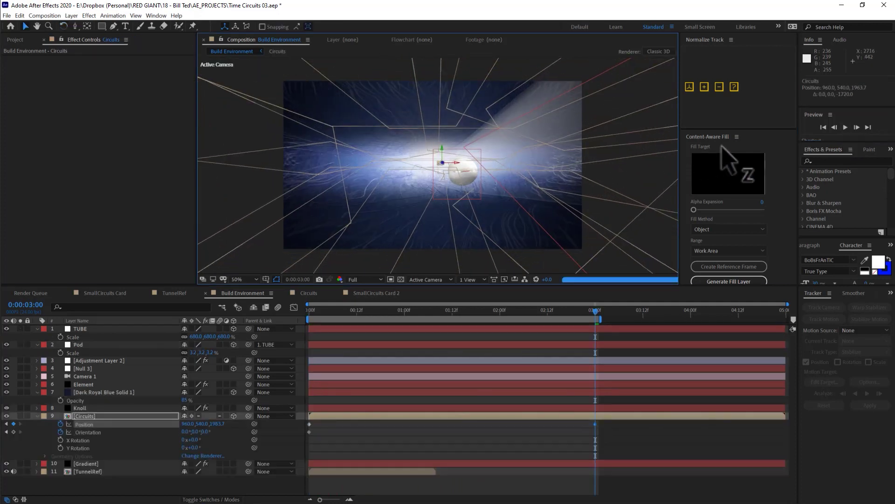
- Adjust Circuits' depth, then bring up Dark Royal Blue Solid 1's Mask 1 for reshaping with Convert Vertex
{"action": "left_click_drag", "start_coordinate": [442, 162], "coordinate": [443, 162]}
{"action": "left_click_drag", "start_coordinate": [573, 314], "coordinate": [218, 351]}
{"action": "left_click", "coordinate": [94, 393]}
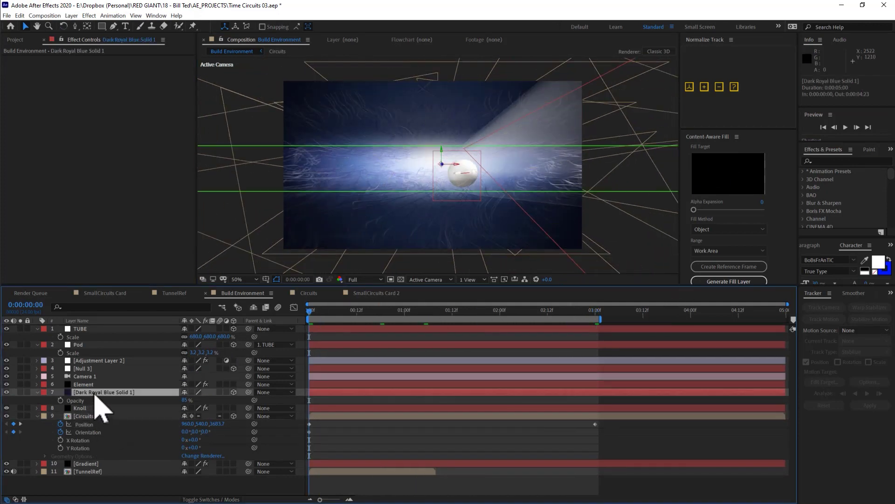
{"action": "key", "text": "comma"}
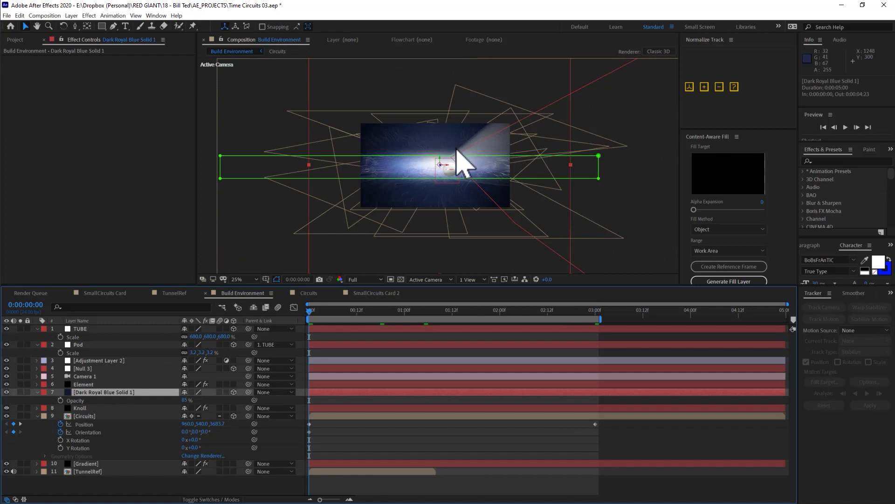
{"action": "left_click", "coordinate": [598, 149]}
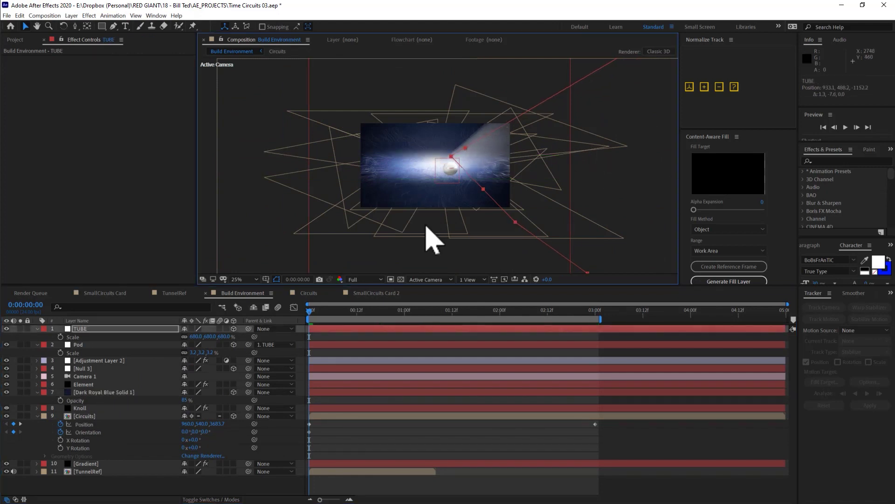
{"action": "left_click", "coordinate": [96, 384]}
{"action": "left_click", "coordinate": [99, 392]}
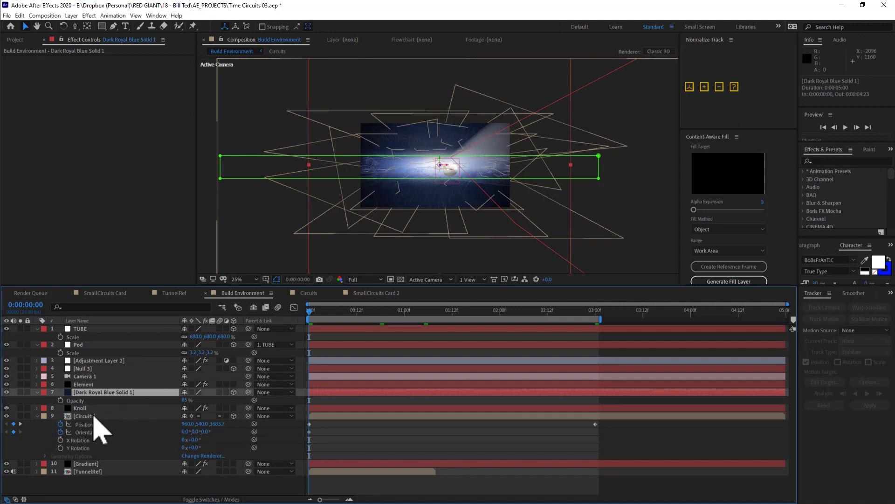
{"action": "key", "text": "m"}
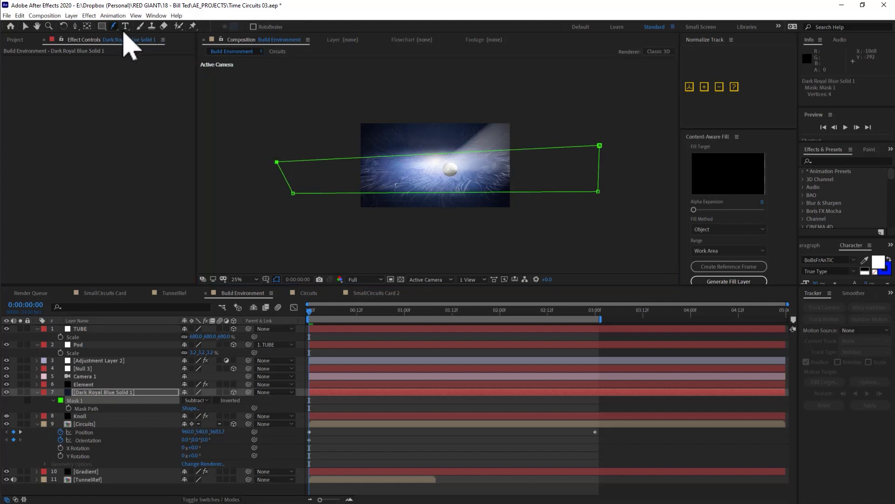
{"action": "left_click_drag", "start_coordinate": [114, 26], "coordinate": [154, 45]}
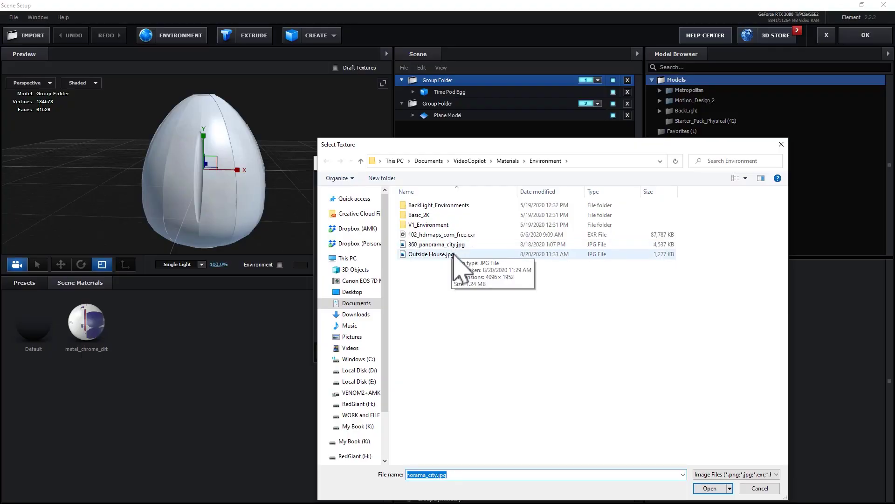
- Load Outside House.jpg as Element 3D's environment texture and confirm it
{"action": "double_click", "coordinate": [460, 256]}
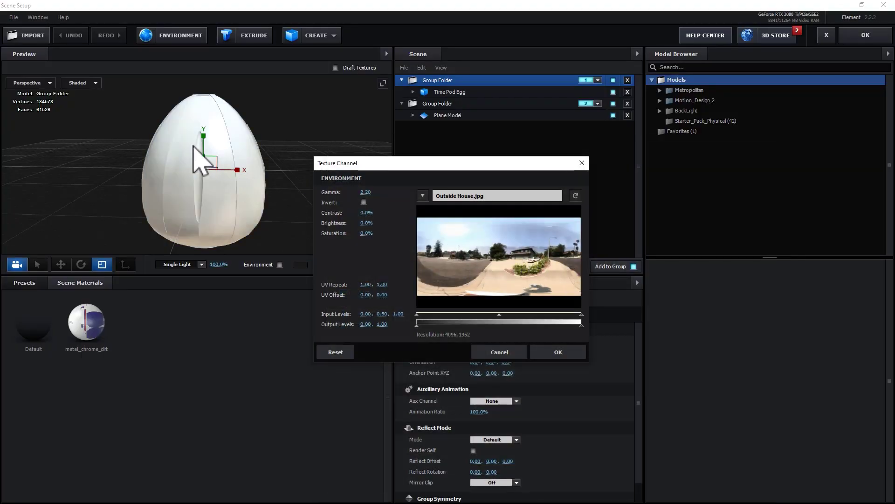
{"action": "left_click", "coordinate": [562, 352]}
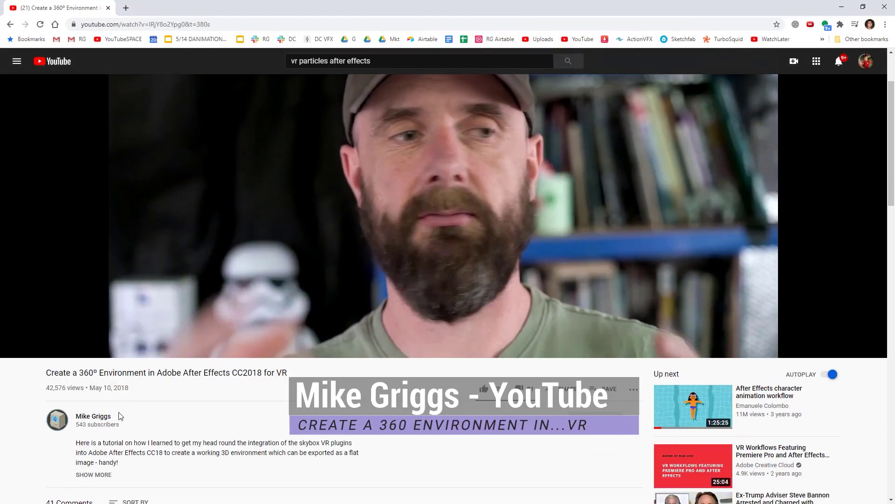
- Skip the 360° tutorial ahead past 9:21, then close the Chrome window
{"action": "left_click_drag", "start_coordinate": [45, 373], "coordinate": [203, 421]}
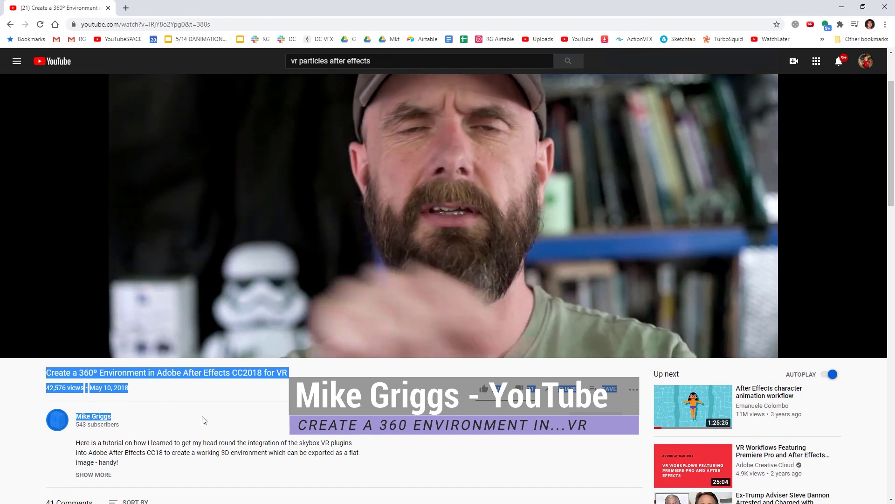
{"action": "left_click", "coordinate": [182, 427]}
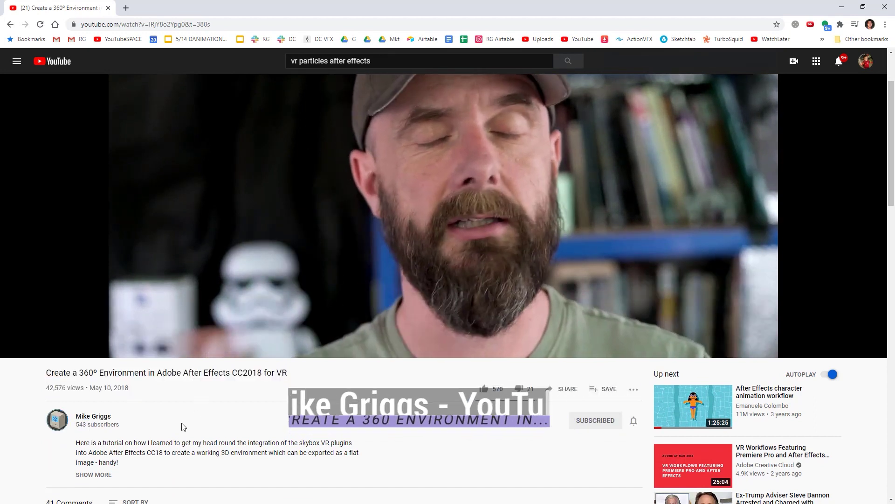
{"action": "scroll", "coordinate": [403, 441], "scroll_direction": "up", "scroll_amount": 2}
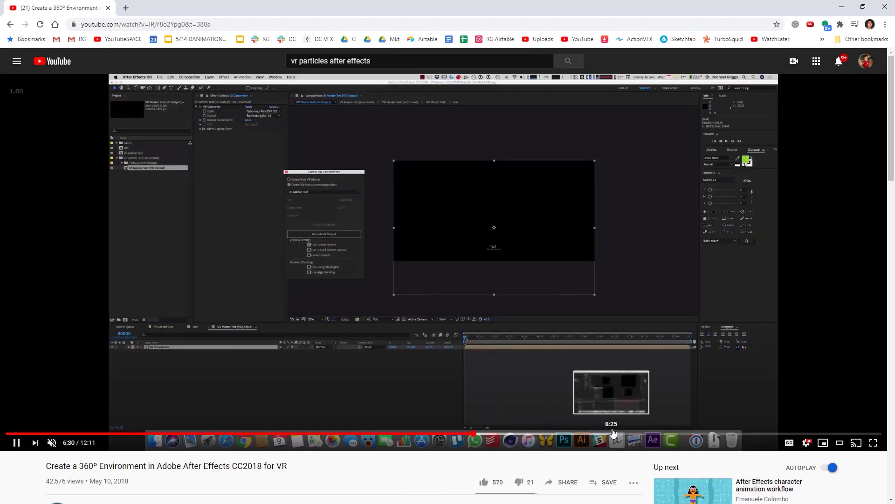
{"action": "left_click", "coordinate": [679, 433]}
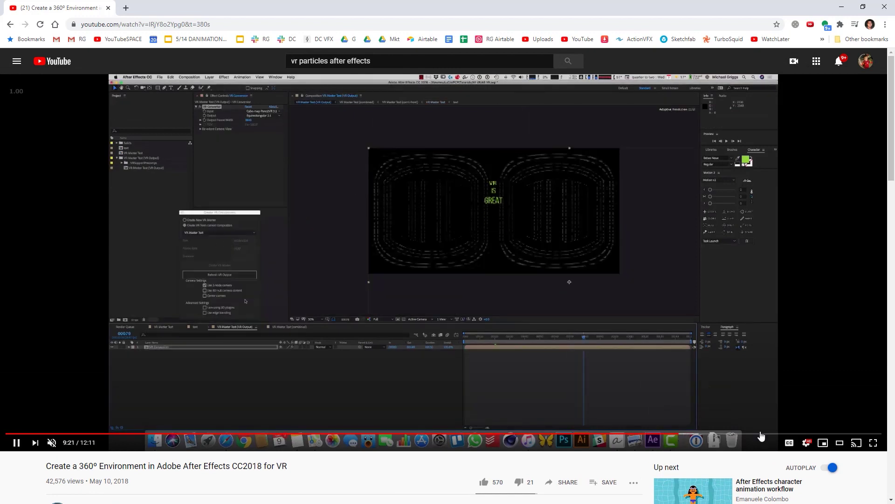
{"action": "left_click", "coordinate": [746, 434]}
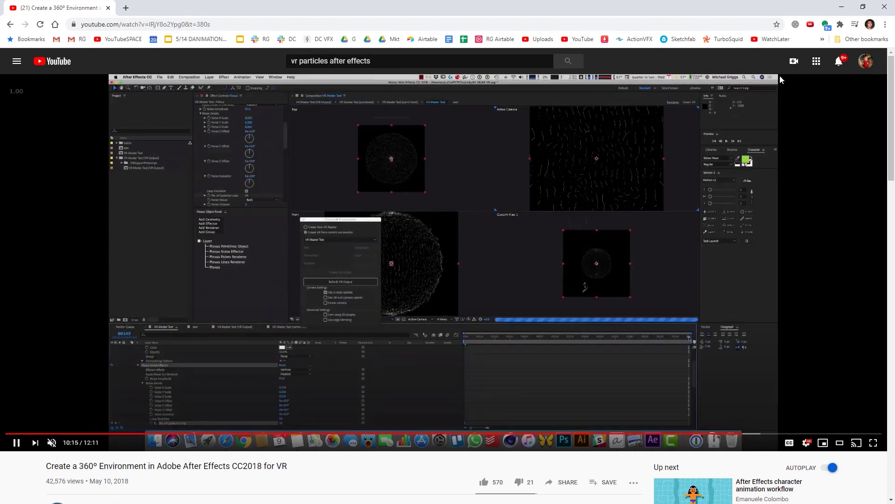
{"action": "left_click", "coordinate": [881, 9]}
- Create a 1024x1024, 24 fps VR Master with 3D null camera control and a centred camera
{"action": "left_click", "coordinate": [51, 15]}
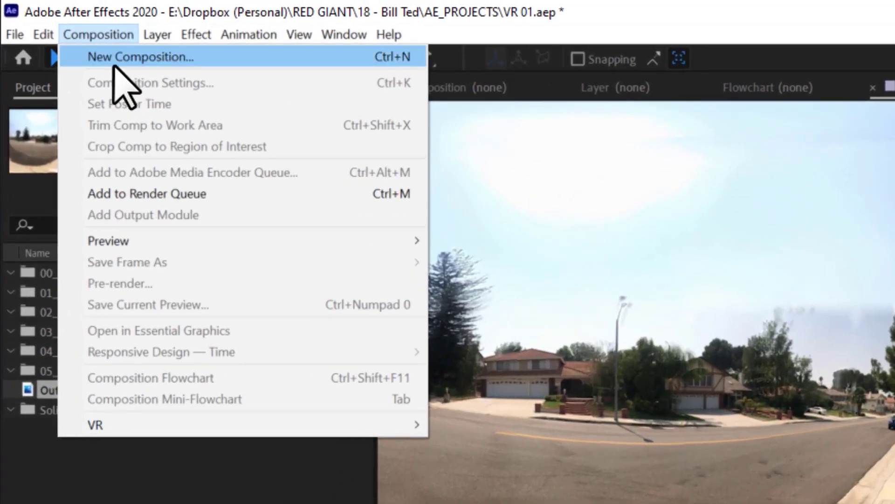
{"action": "mouse_move", "coordinate": [322, 420]}
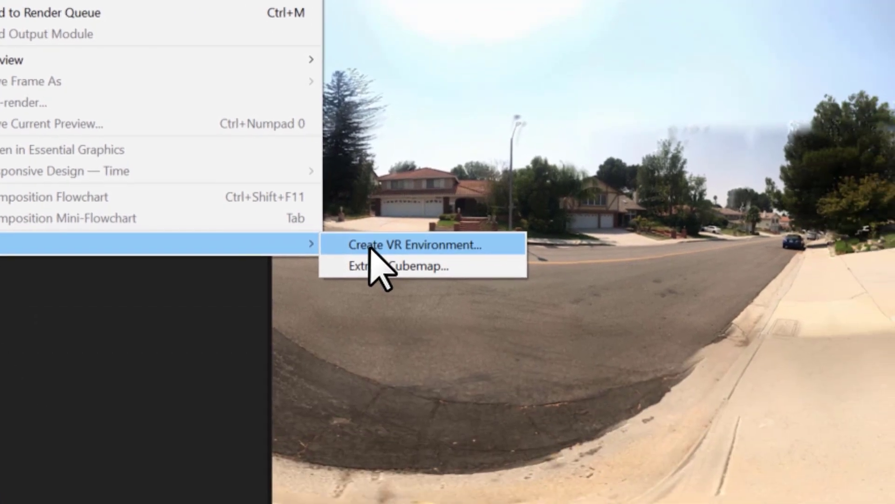
{"action": "left_click", "coordinate": [370, 246]}
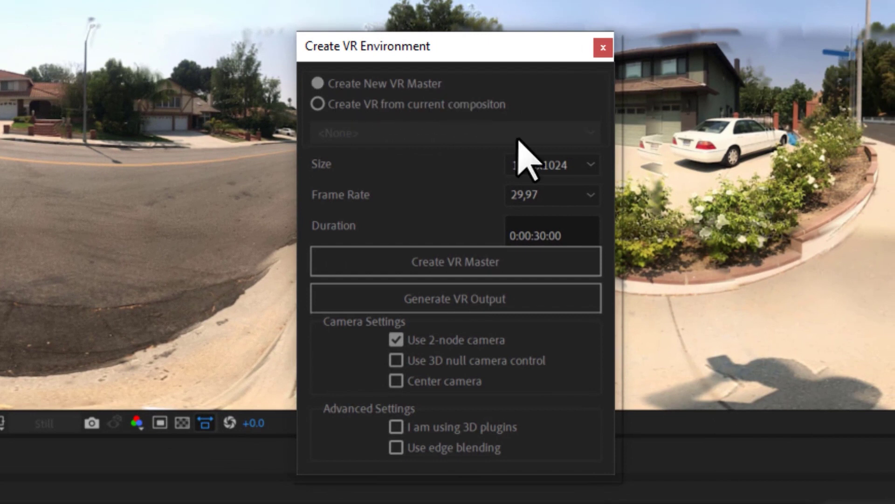
{"action": "left_click", "coordinate": [572, 168]}
{"action": "left_click", "coordinate": [561, 208]}
{"action": "left_click", "coordinate": [578, 199]}
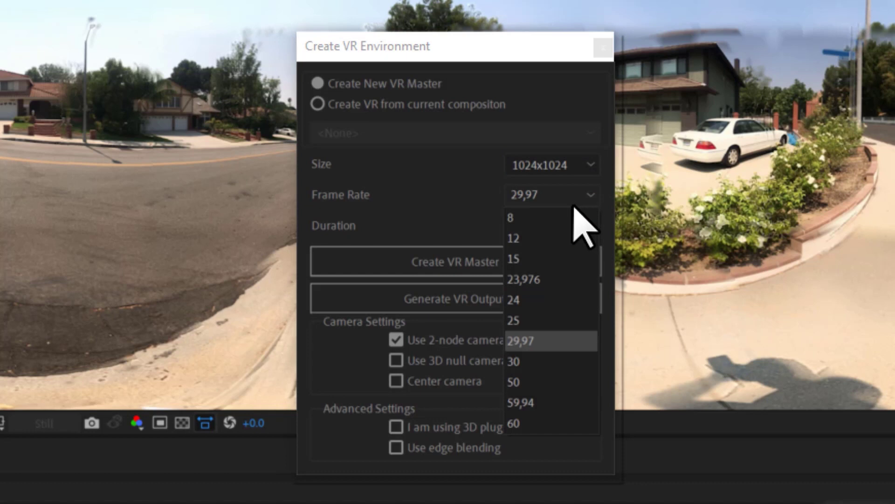
{"action": "left_click", "coordinate": [552, 297]}
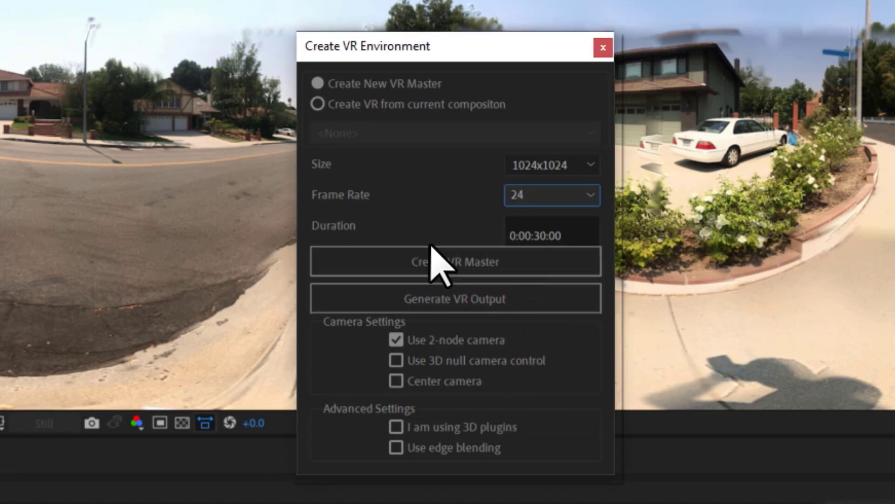
{"action": "left_click", "coordinate": [398, 361]}
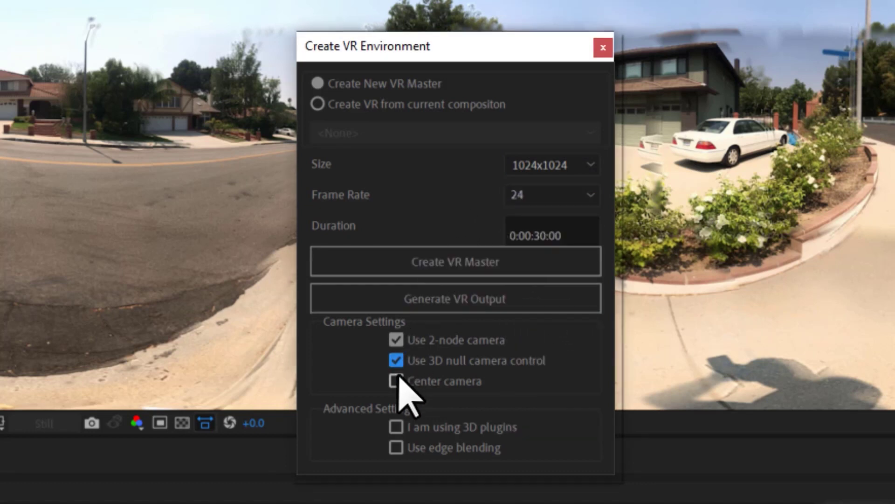
{"action": "left_click", "coordinate": [396, 381]}
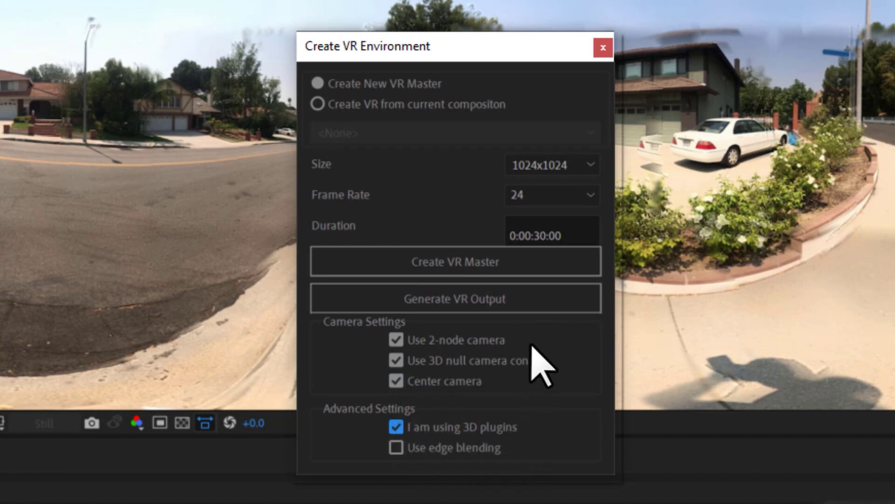
{"action": "left_click", "coordinate": [460, 261]}
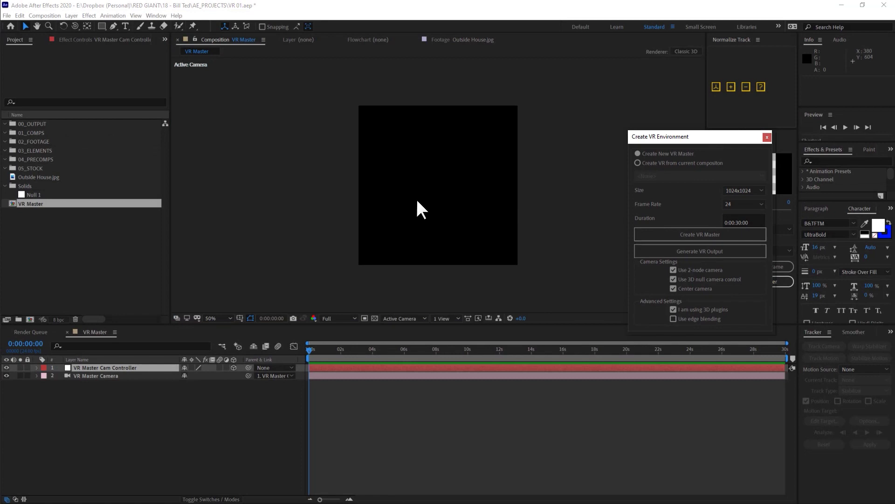
- Create a black solid in VR Master and apply Trapcode Particular to it
{"action": "left_click", "coordinate": [89, 15]}
{"action": "mouse_move", "coordinate": [72, 15]}
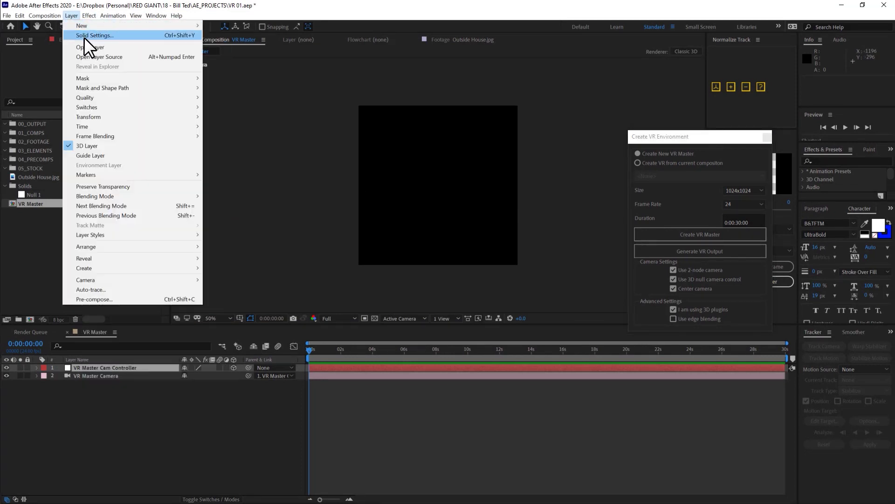
{"action": "mouse_move", "coordinate": [93, 26]}
{"action": "left_click", "coordinate": [244, 37]}
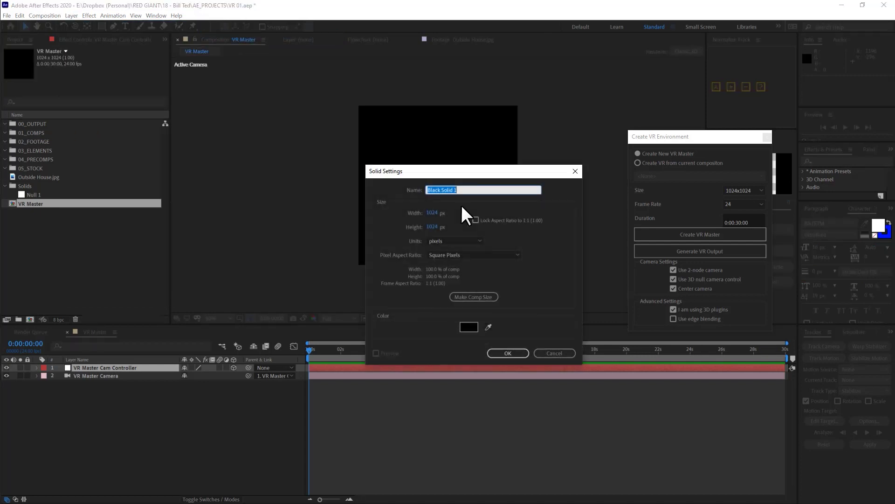
{"action": "left_click", "coordinate": [507, 353]}
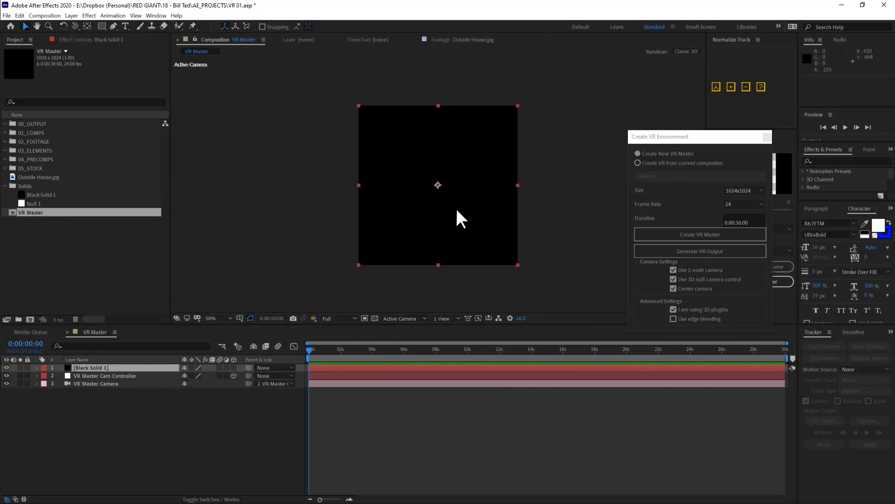
{"action": "key", "text": "ctrl+space"}
{"action": "type", "text": "par"}
{"action": "key", "text": "Return"}
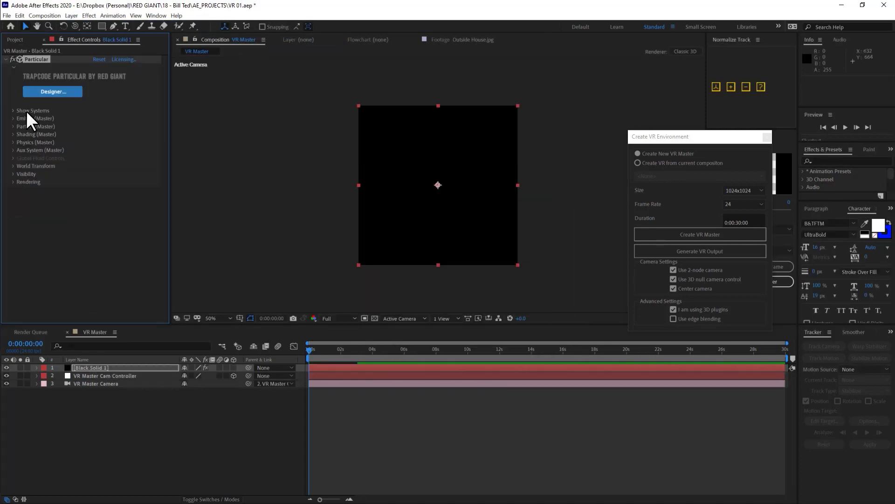
- Set Particular's emitter to Box, Directional, 2% spread, 180° X rotation and velocity 540
{"action": "left_click", "coordinate": [14, 118]}
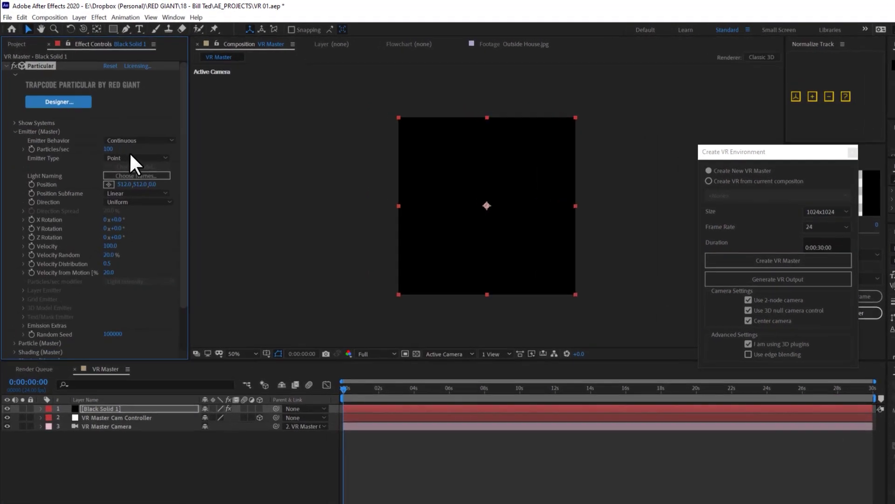
{"action": "left_click", "coordinate": [120, 143]}
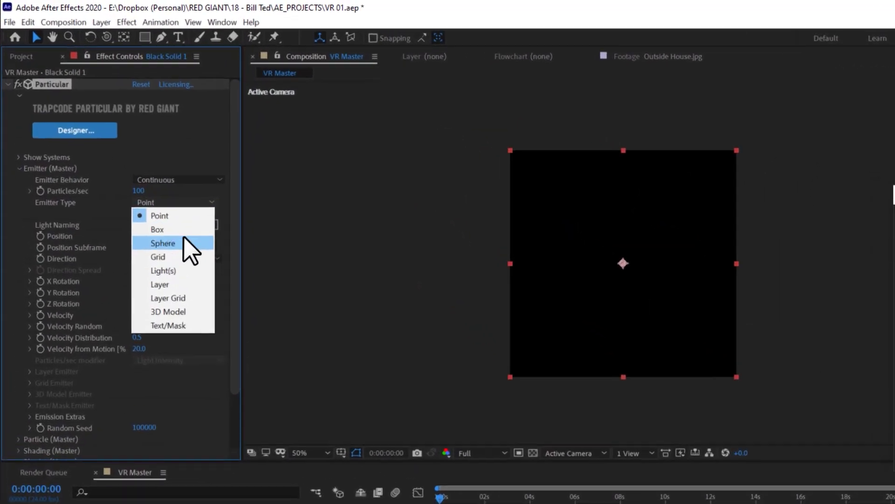
{"action": "left_click", "coordinate": [180, 229]}
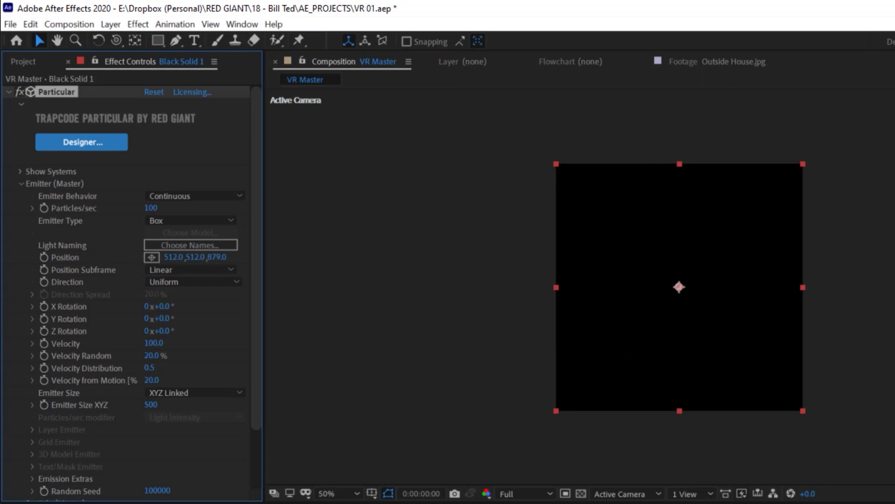
{"action": "key", "text": "space"}
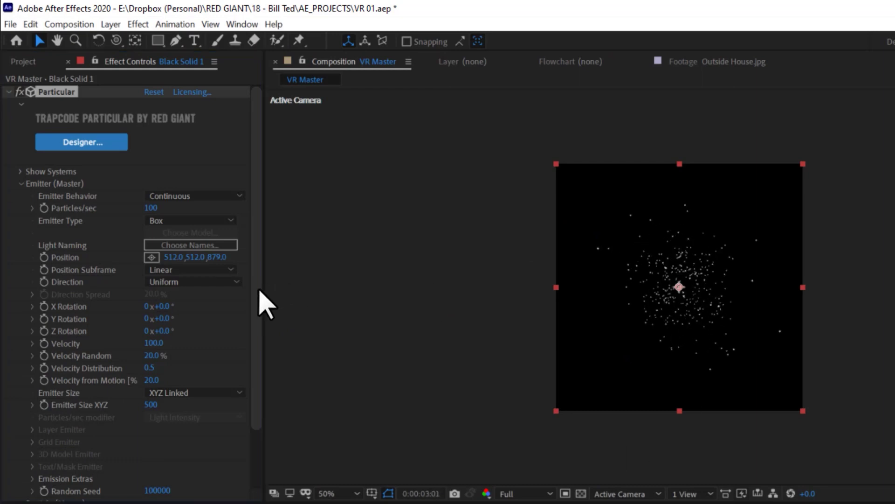
{"action": "left_click", "coordinate": [196, 282]}
{"action": "left_click", "coordinate": [187, 313]}
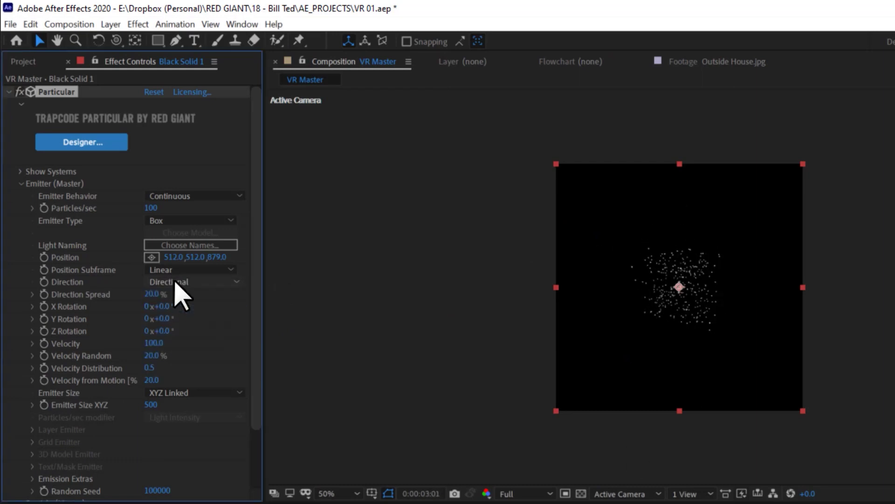
{"action": "left_click_drag", "start_coordinate": [156, 305], "coordinate": [157, 306]}
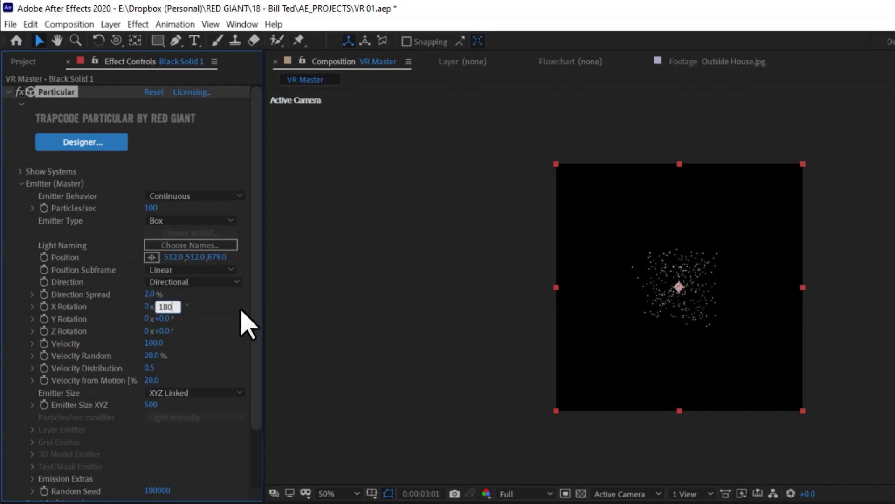
{"action": "key", "text": "Return"}
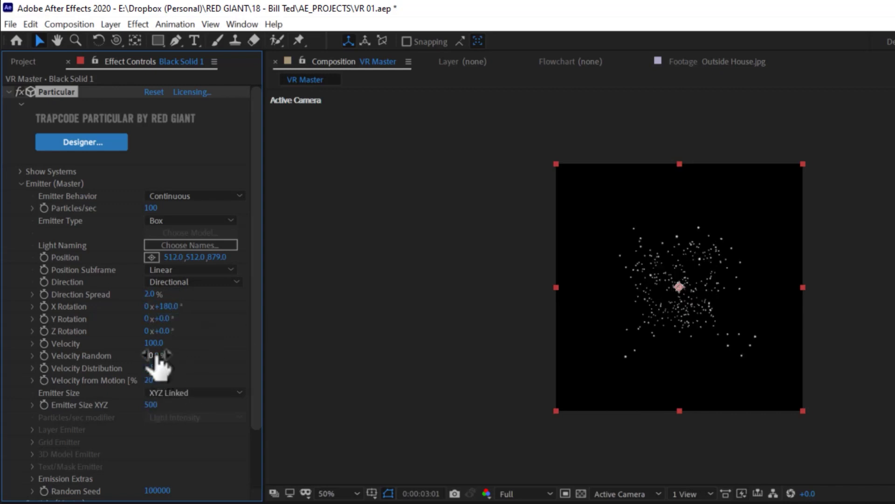
{"action": "left_click_drag", "start_coordinate": [175, 345], "coordinate": [190, 343]}
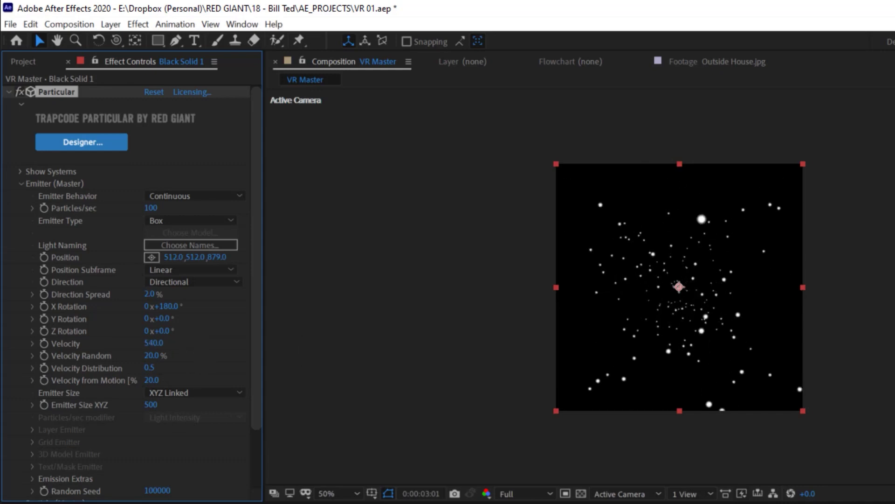
{"action": "scroll", "coordinate": [679, 287], "scroll_direction": "up", "scroll_amount": 2}
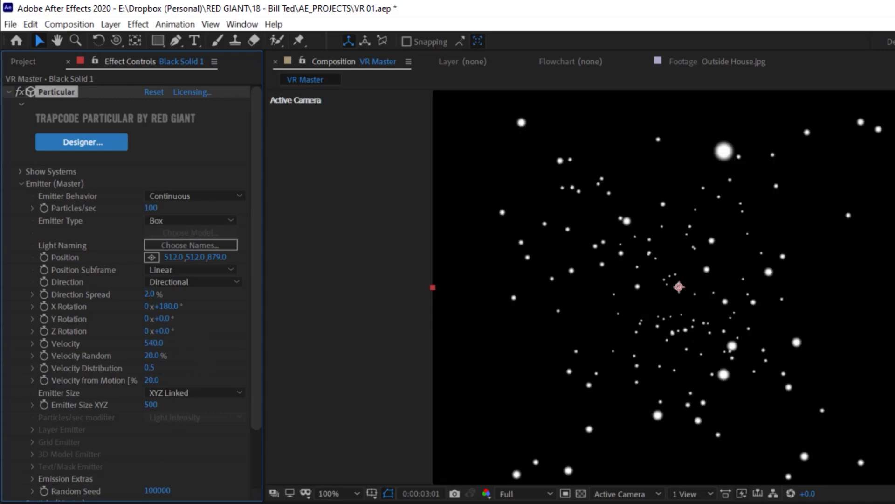
{"action": "key", "text": "F2"}
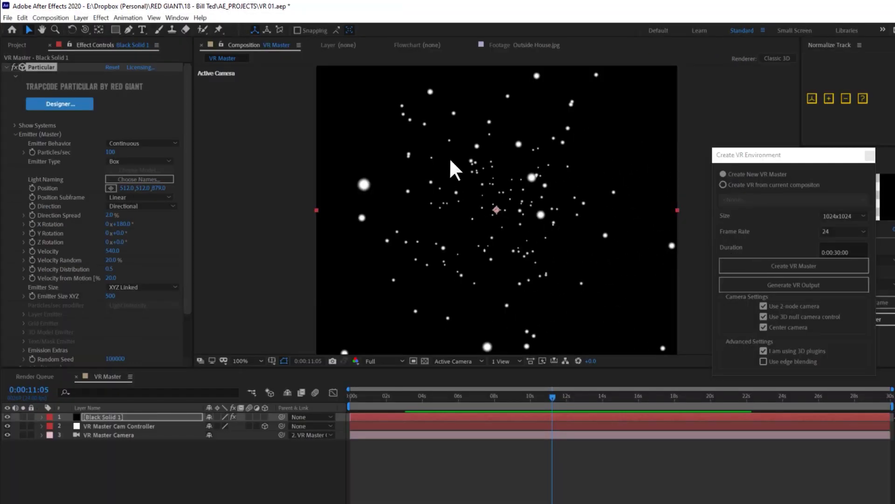
{"action": "left_click", "coordinate": [8, 19]}
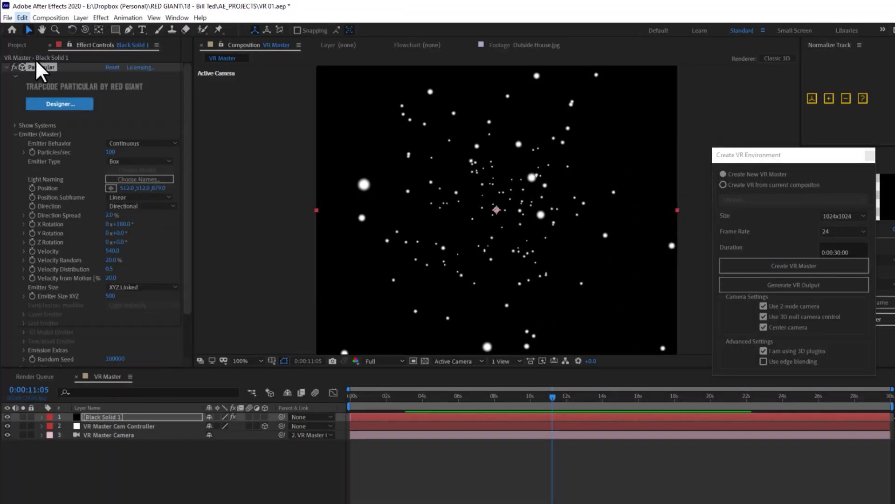
- Keep Mercury GPU Acceleration (CUDA) as the project's rendering engine
{"action": "left_click", "coordinate": [57, 382]}
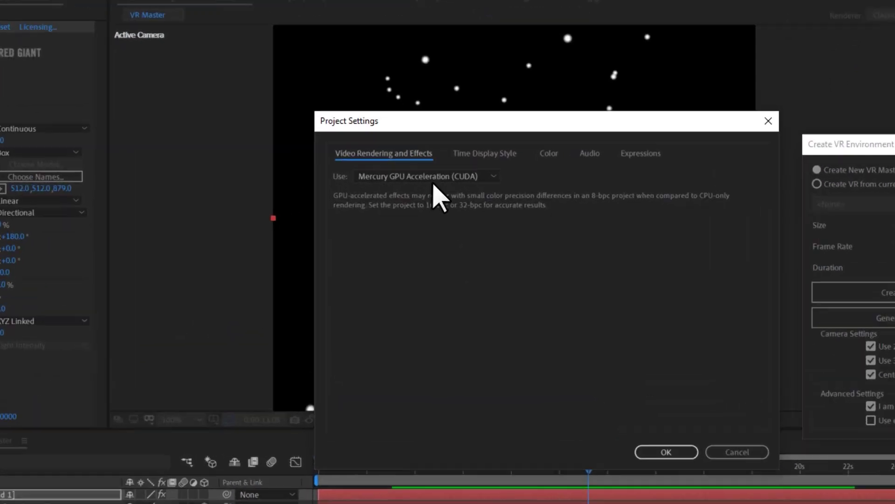
{"action": "left_click", "coordinate": [437, 179]}
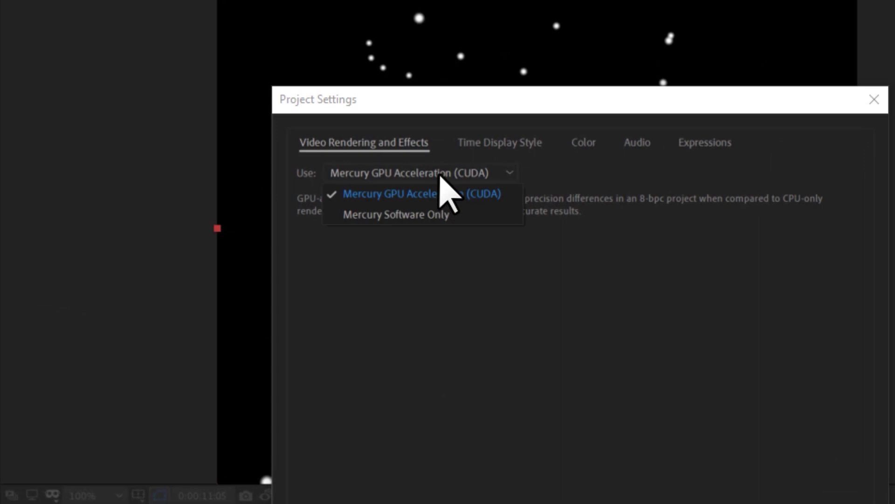
{"action": "left_click", "coordinate": [444, 193]}
{"action": "left_click", "coordinate": [400, 471]}
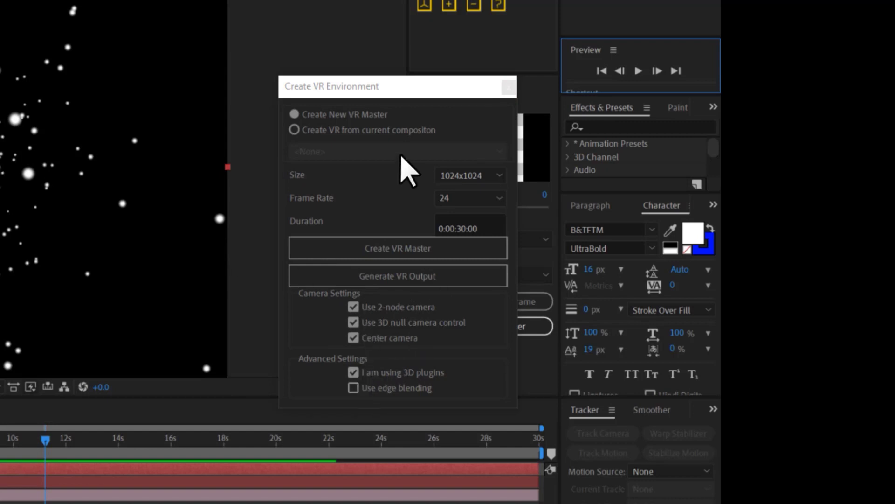
- Generate a VR output from the VR Master composition and zoom out to see the frame
{"action": "left_click", "coordinate": [400, 130]}
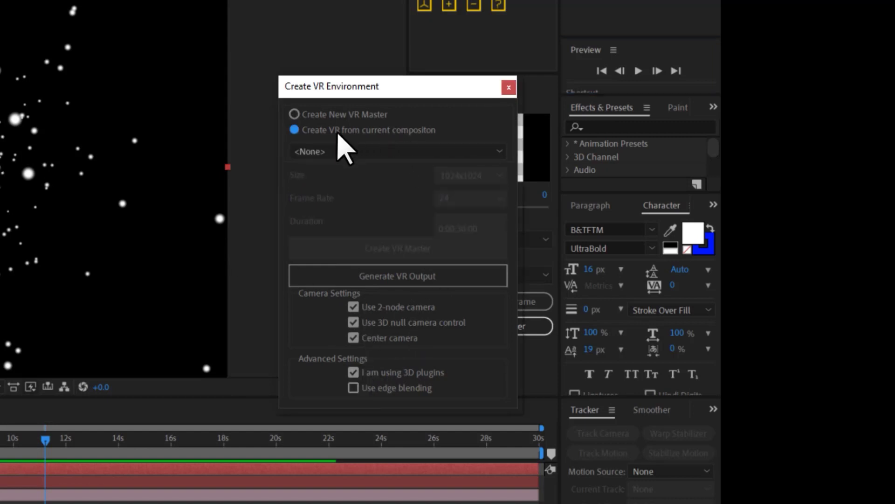
{"action": "left_click", "coordinate": [384, 150]}
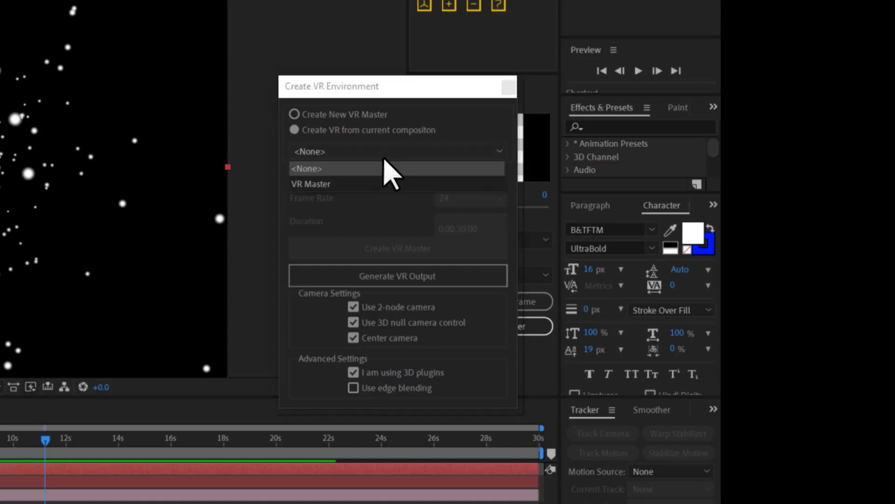
{"action": "left_click", "coordinate": [363, 182]}
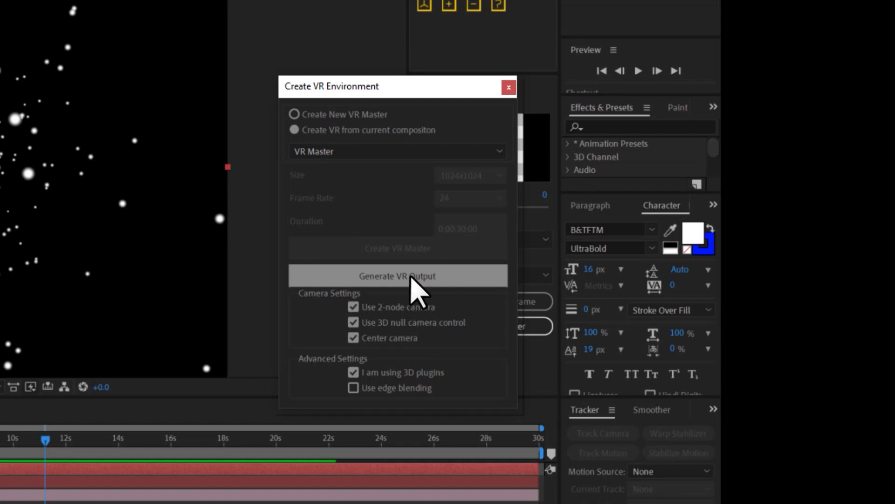
{"action": "left_click", "coordinate": [410, 278]}
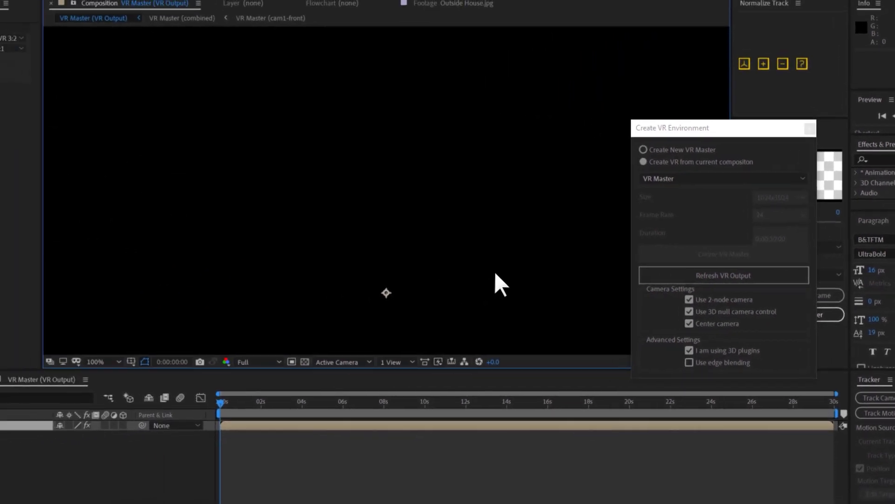
{"action": "left_click_drag", "start_coordinate": [790, 133], "coordinate": [863, 313]}
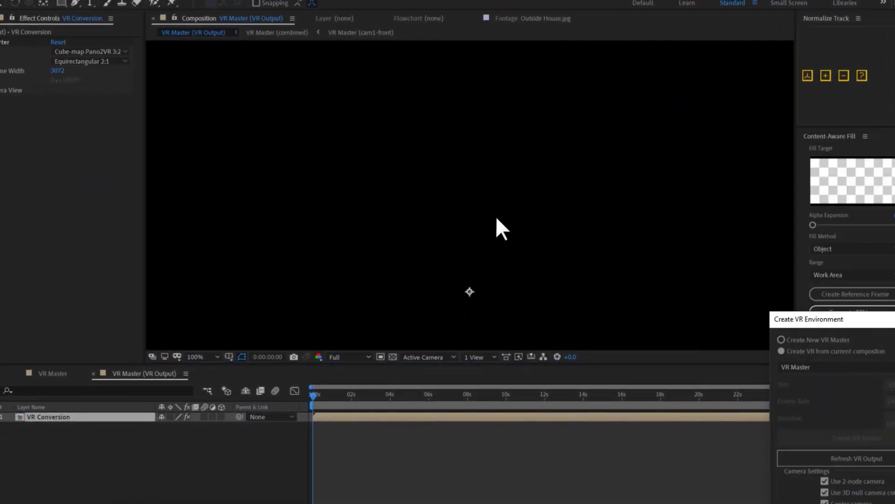
{"action": "key", "text": "comma"}
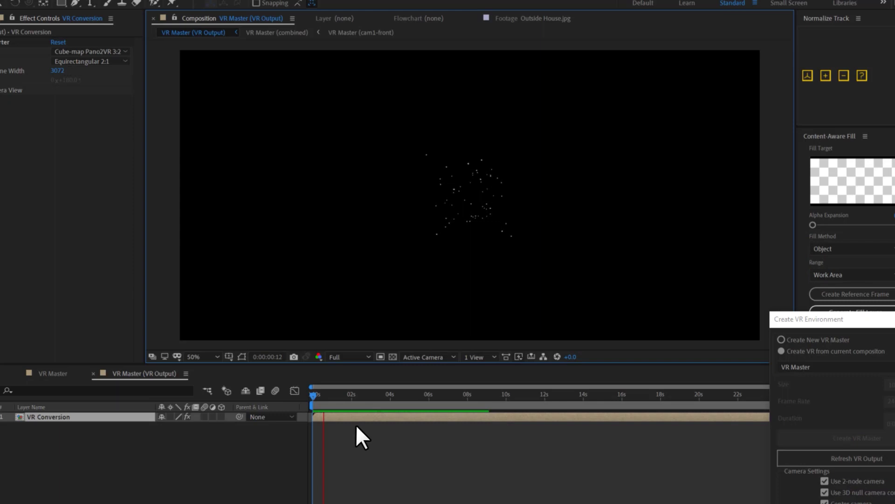
- Scrub to about 4 seconds to see the stars, then return to the VR Master comp
{"action": "left_click_drag", "start_coordinate": [340, 395], "coordinate": [408, 395]}
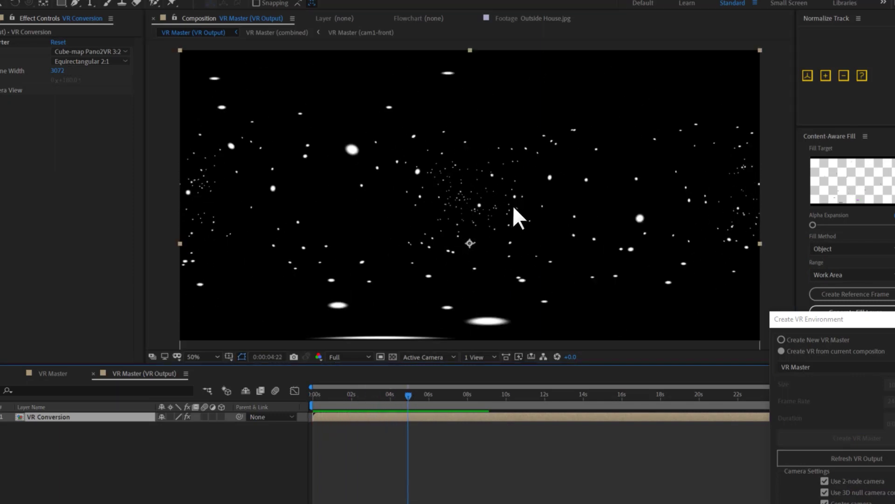
{"action": "left_click", "coordinate": [59, 375]}
- Set Black Solid 1's Particular Set Color to Random from Gradient and reveal the gradient
{"action": "left_click", "coordinate": [93, 426]}
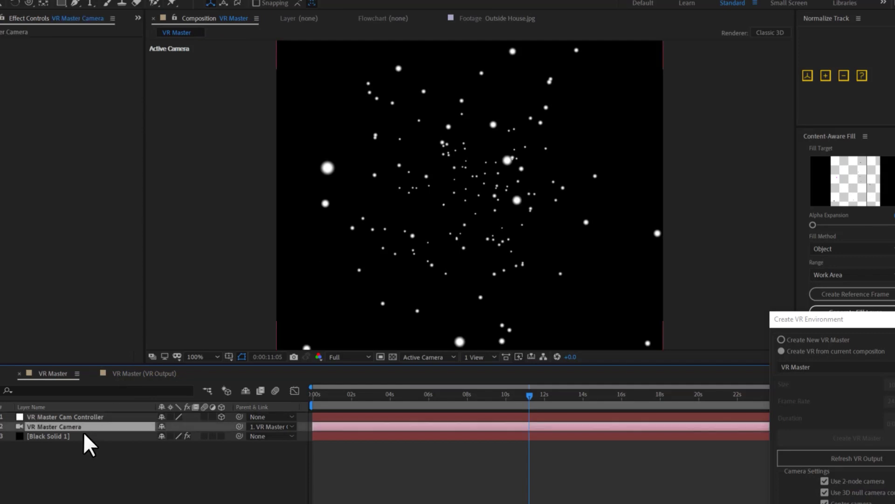
{"action": "left_click", "coordinate": [88, 436]}
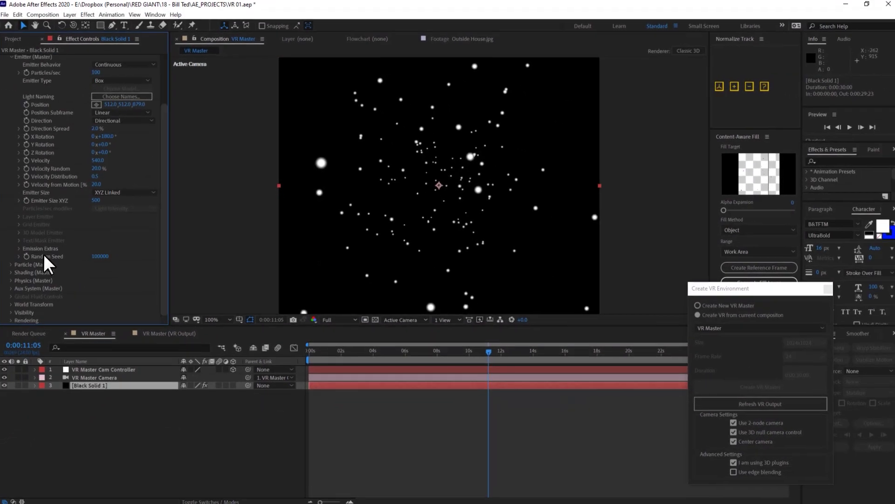
{"action": "left_click", "coordinate": [12, 264]}
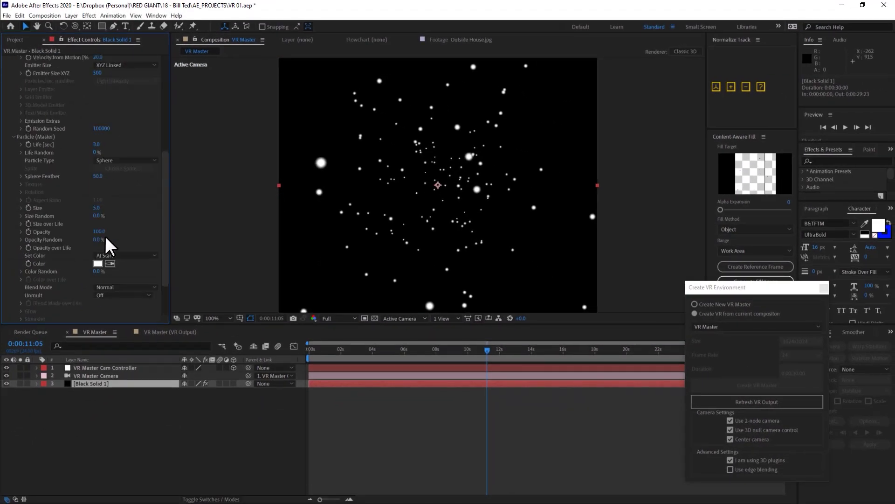
{"action": "scroll", "coordinate": [106, 233], "scroll_direction": "down", "scroll_amount": 5}
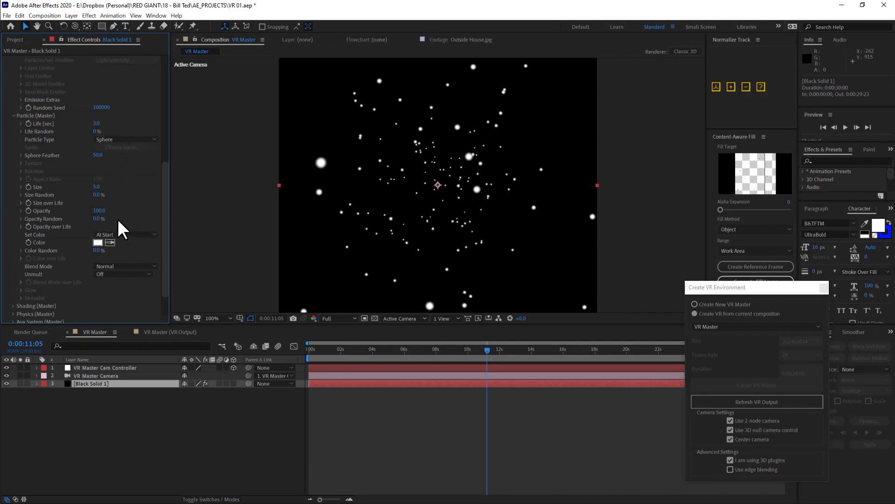
{"action": "scroll", "coordinate": [122, 229], "scroll_direction": "down", "scroll_amount": 2}
{"action": "left_click", "coordinate": [134, 201]}
{"action": "left_click", "coordinate": [141, 228]}
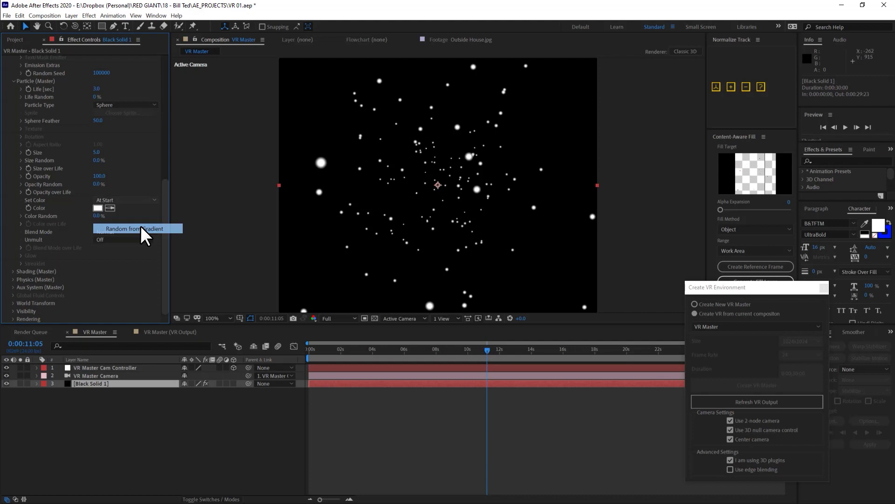
{"action": "left_click", "coordinate": [20, 216]}
{"action": "left_click", "coordinate": [21, 227]}
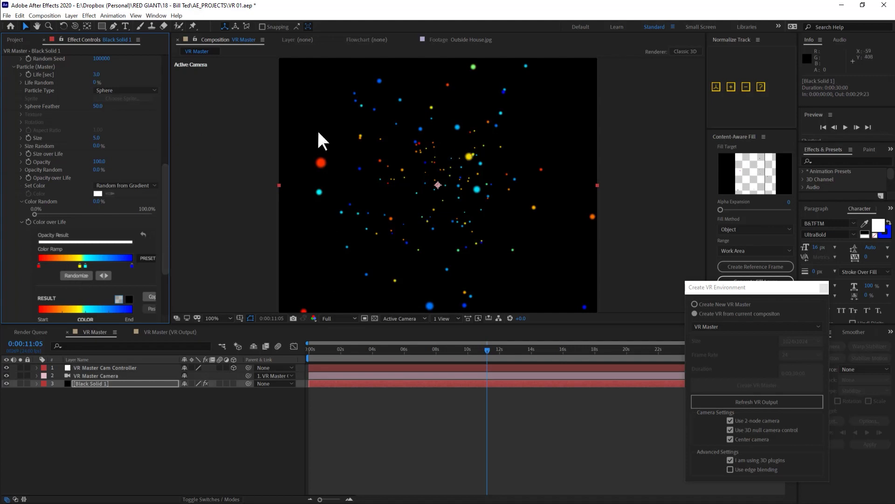
- Preview the particles from an earlier time, then view the VR Master (VR Output) comp
{"action": "left_click", "coordinate": [392, 350]}
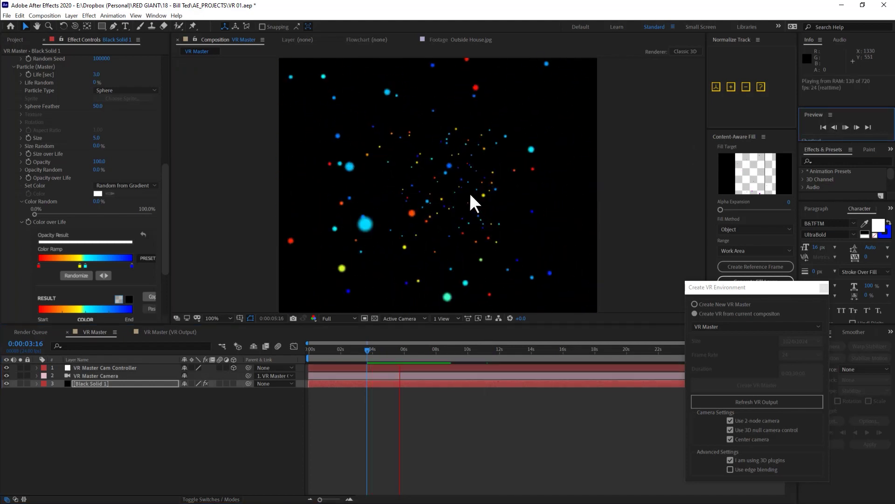
{"action": "key", "text": "space"}
{"action": "key", "text": "space"}
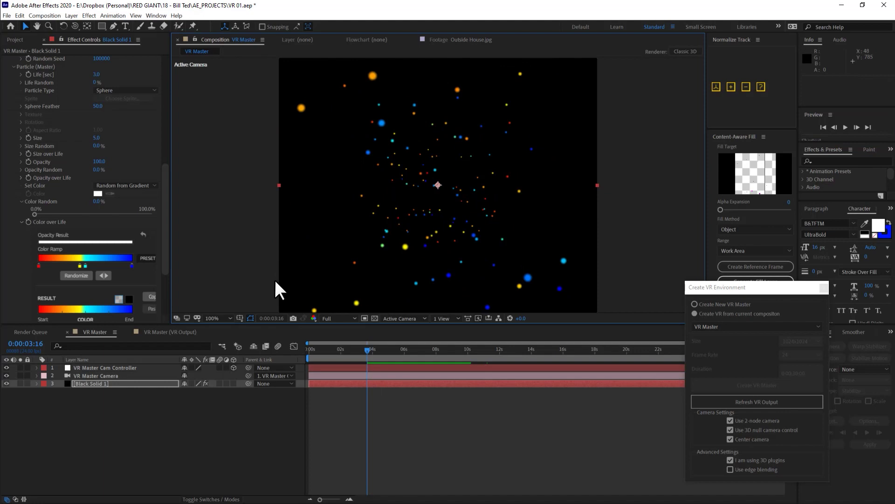
{"action": "left_click", "coordinate": [177, 333]}
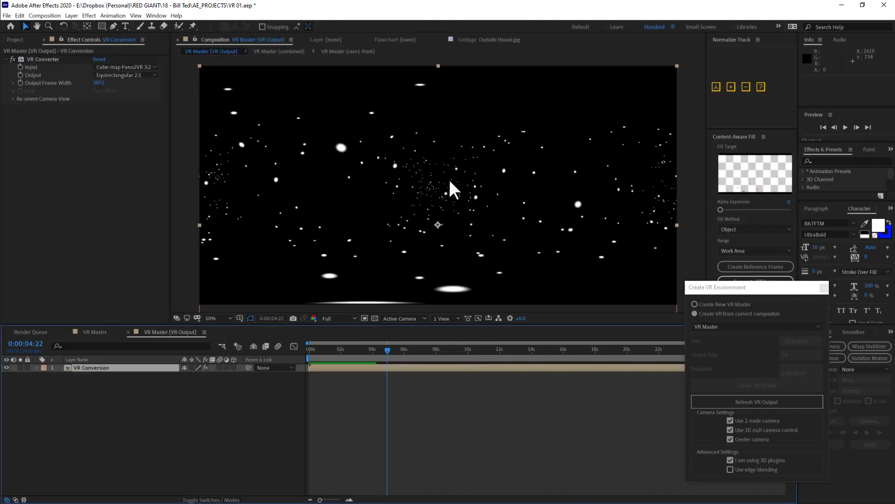
- Refresh VR Output from the VR Master composition and preview the moving multicoloured stars
{"action": "left_click", "coordinate": [94, 333]}
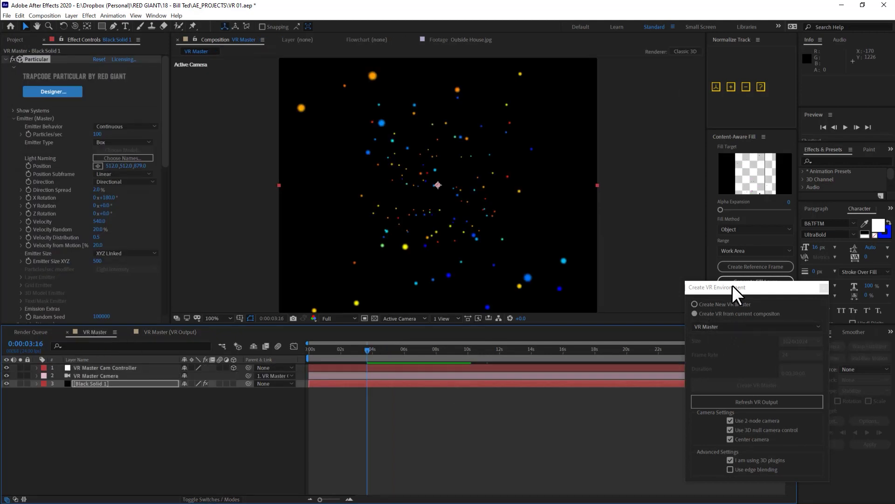
{"action": "left_click_drag", "start_coordinate": [737, 292], "coordinate": [693, 214]}
{"action": "left_click", "coordinate": [677, 243]}
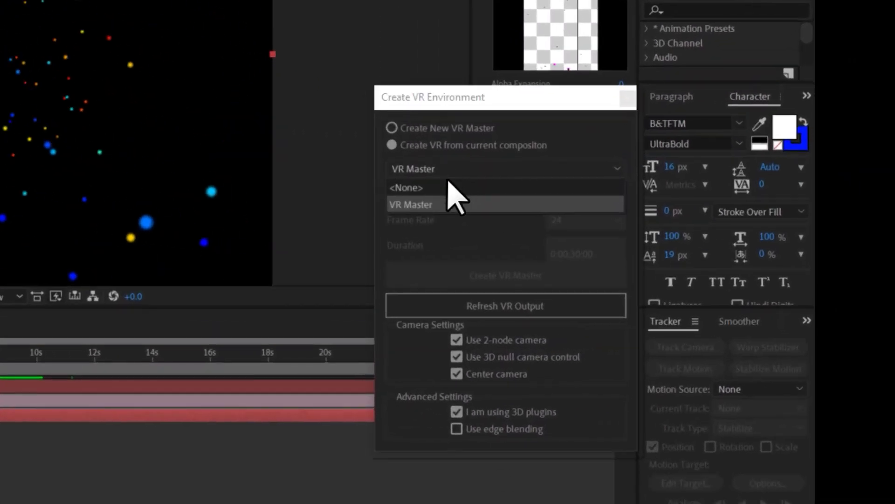
{"action": "left_click", "coordinate": [444, 205]}
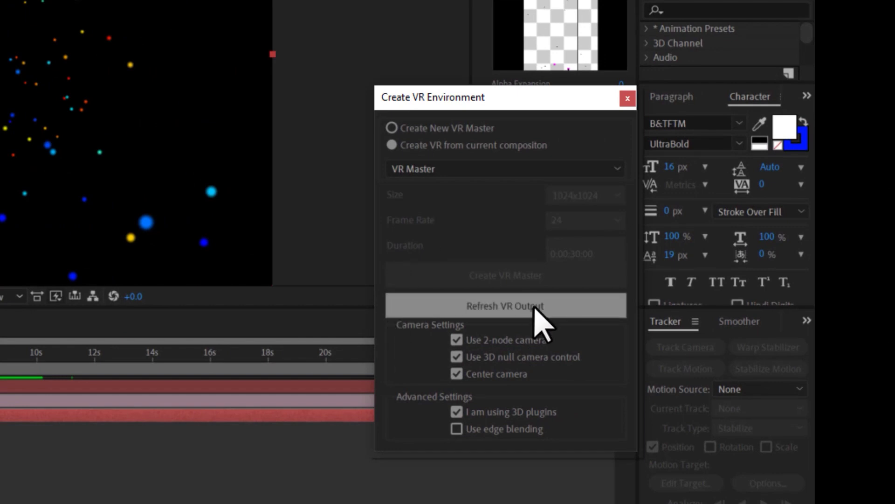
{"action": "left_click", "coordinate": [504, 311]}
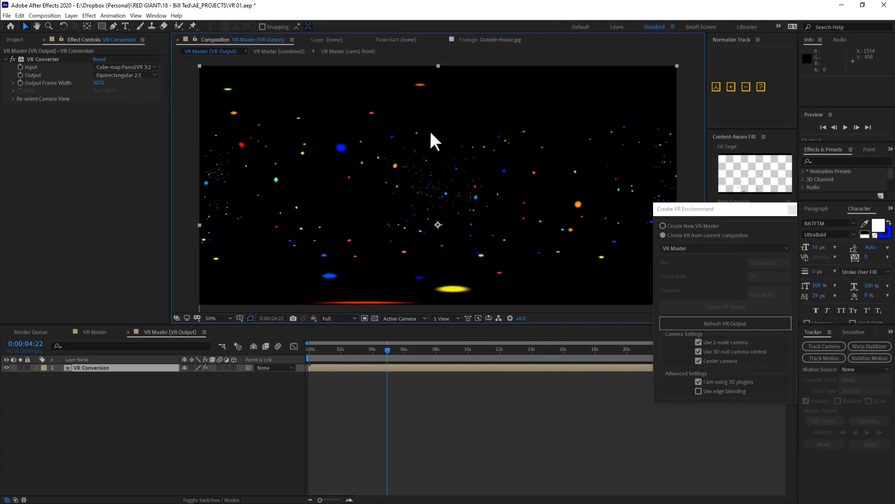
{"action": "left_click", "coordinate": [846, 126]}
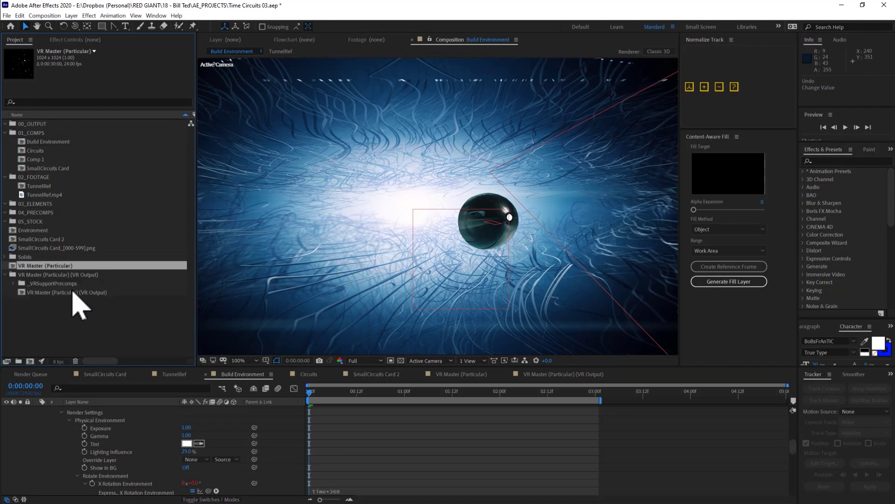
- Add the VR Output comp to Build Environment and make it Element's Custom Layer 1 reflection environment
{"action": "left_click_drag", "start_coordinate": [74, 293], "coordinate": [98, 355]}
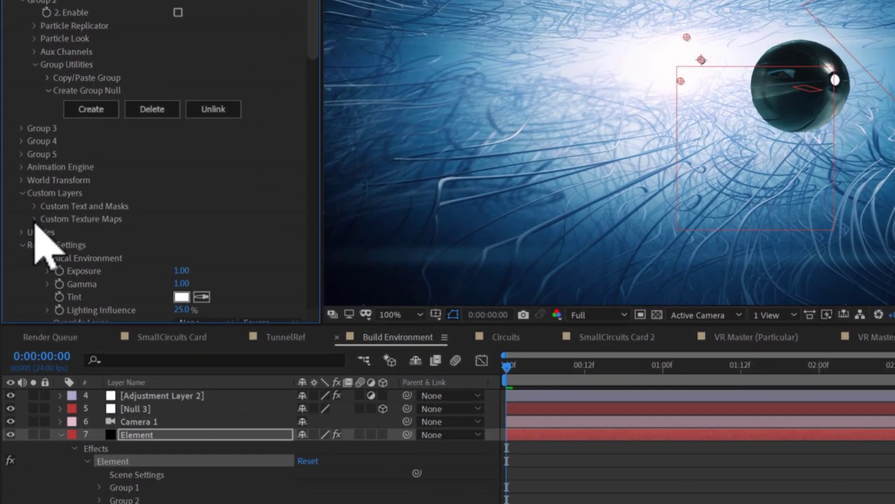
{"action": "left_click", "coordinate": [34, 219]}
{"action": "scroll", "coordinate": [117, 163], "scroll_direction": "down", "scroll_amount": 5}
{"action": "left_click", "coordinate": [219, 56]}
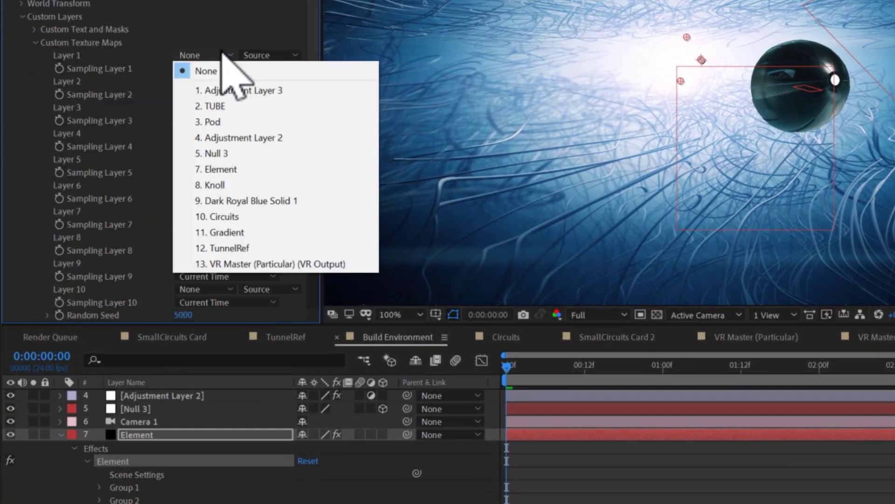
{"action": "left_click", "coordinate": [294, 260]}
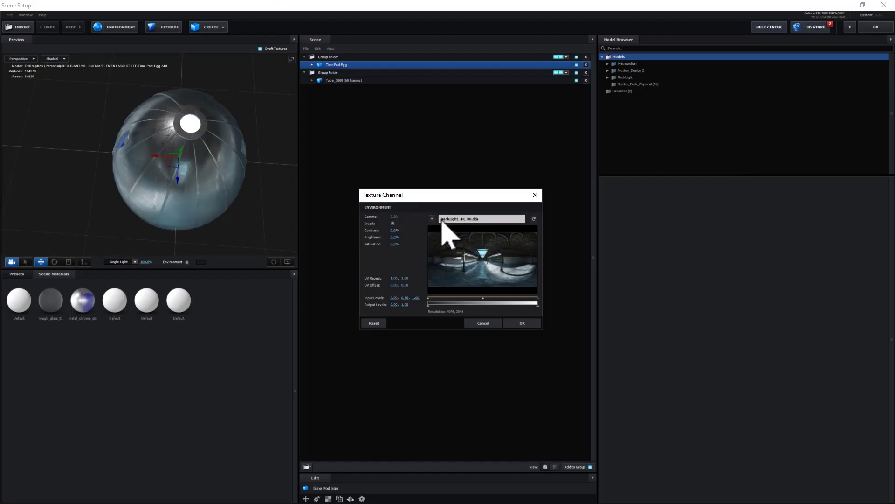
{"action": "left_click", "coordinate": [442, 222]}
{"action": "left_click", "coordinate": [460, 233]}
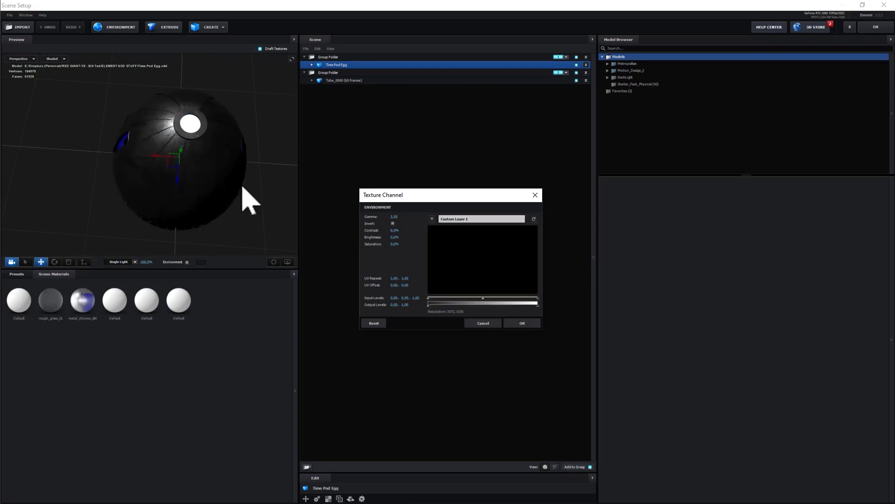
{"action": "left_click", "coordinate": [522, 323]}
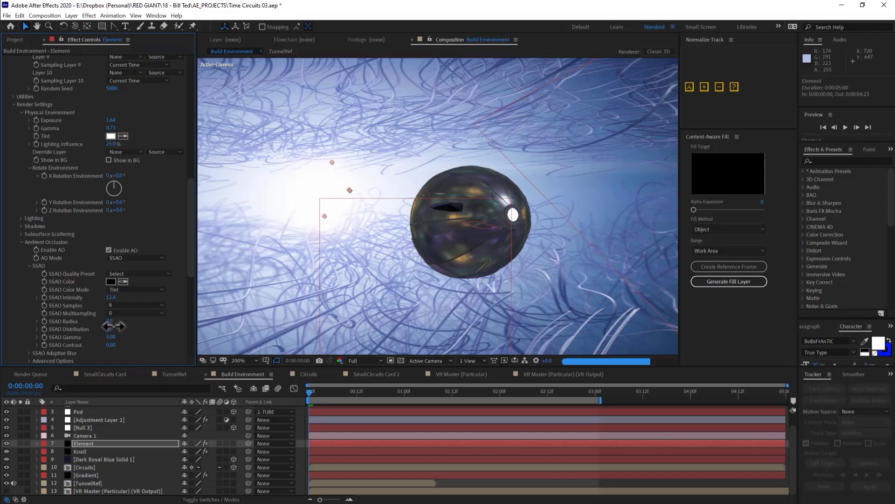
- Raise Element's Glow Radius from about 5 to 8
{"action": "scroll", "coordinate": [93, 343], "scroll_direction": "down", "scroll_amount": 3}
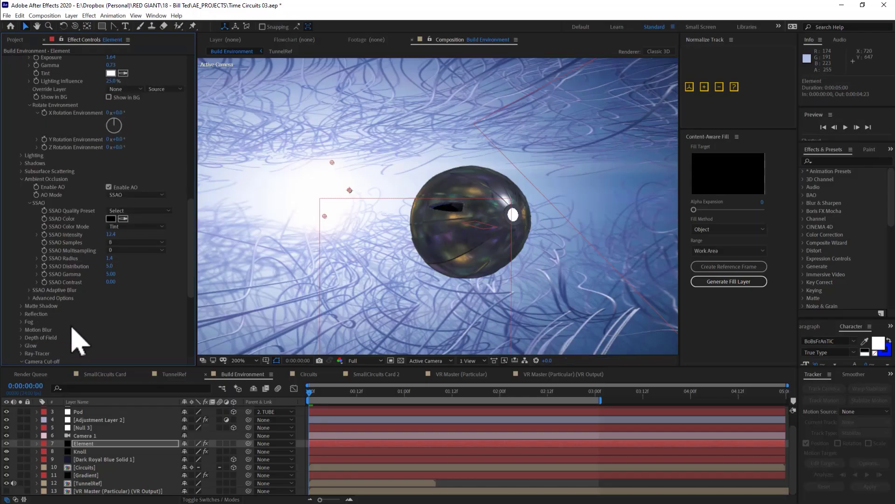
{"action": "left_click", "coordinate": [21, 345]}
{"action": "scroll", "coordinate": [102, 303], "scroll_direction": "down", "scroll_amount": 5}
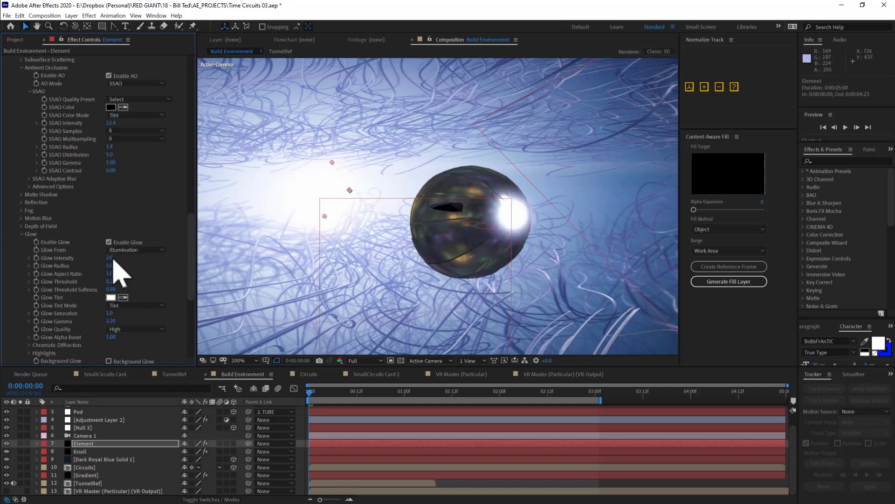
{"action": "left_click_drag", "start_coordinate": [123, 264], "coordinate": [124, 264]}
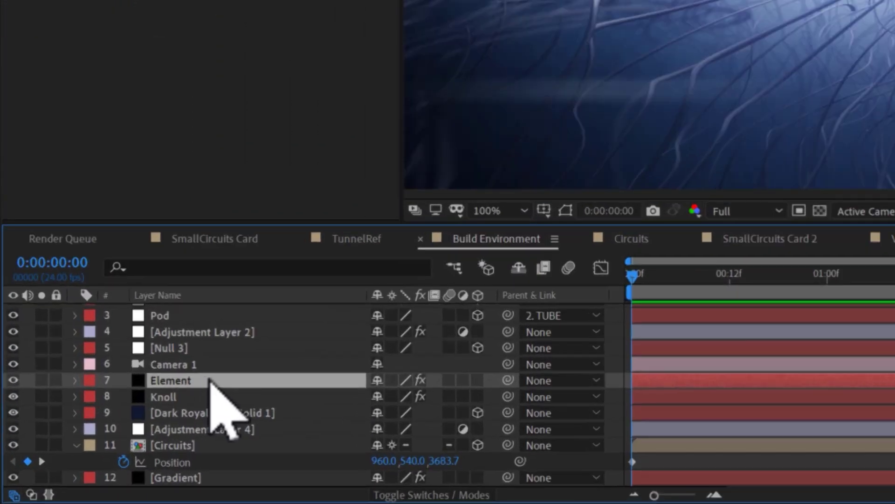
- Duplicate the Element layer and name the copy 'Element Tube Front'
{"action": "right_click", "coordinate": [101, 443]}
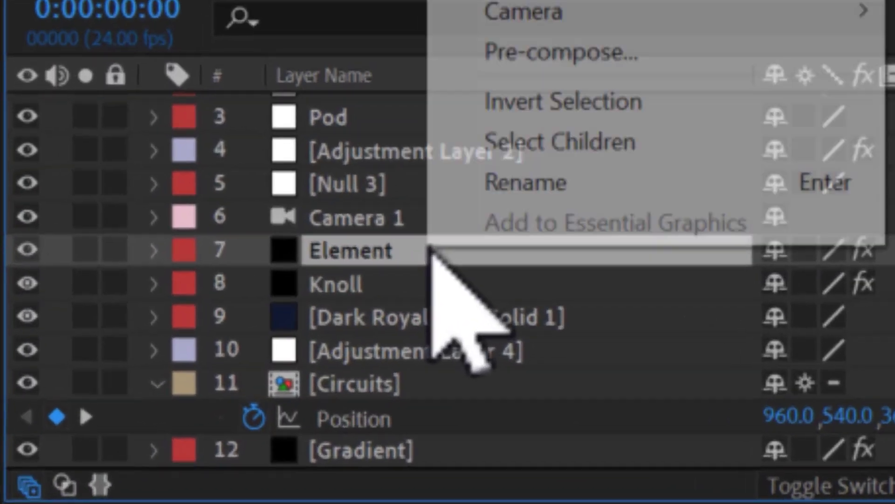
{"action": "key", "text": "Escape"}
{"action": "key", "text": "ctrl+d"}
{"action": "key", "text": "Return"}
{"action": "type", "text": "Element Tube"}
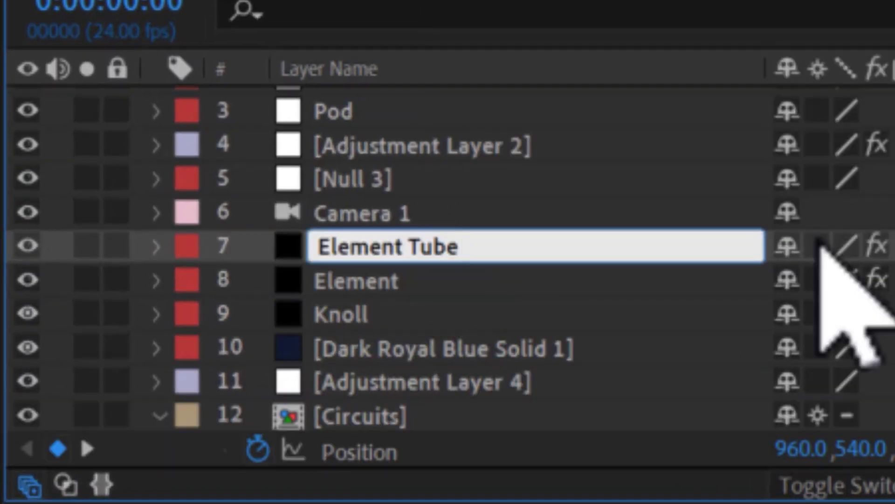
{"action": "type", "text": " Front"}
{"action": "key", "text": "Return"}
- Make a second copy named 'Element Tube Back' placed below the Element layer
{"action": "key", "text": "ctrl+d"}
{"action": "left_click_drag", "start_coordinate": [471, 261], "coordinate": [84, 289]}
{"action": "left_click", "coordinate": [27, 246]}
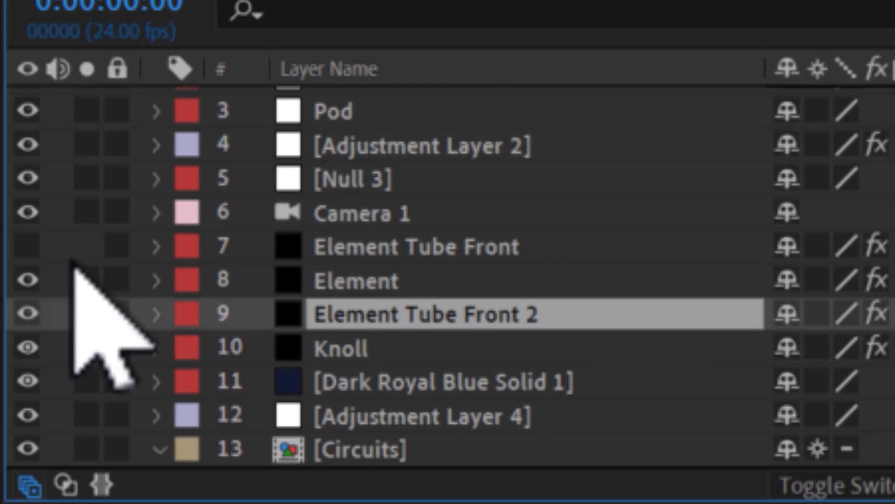
{"action": "key", "text": "Return"}
{"action": "type", "text": "Element Tube Back"}
{"action": "key", "text": "Return"}
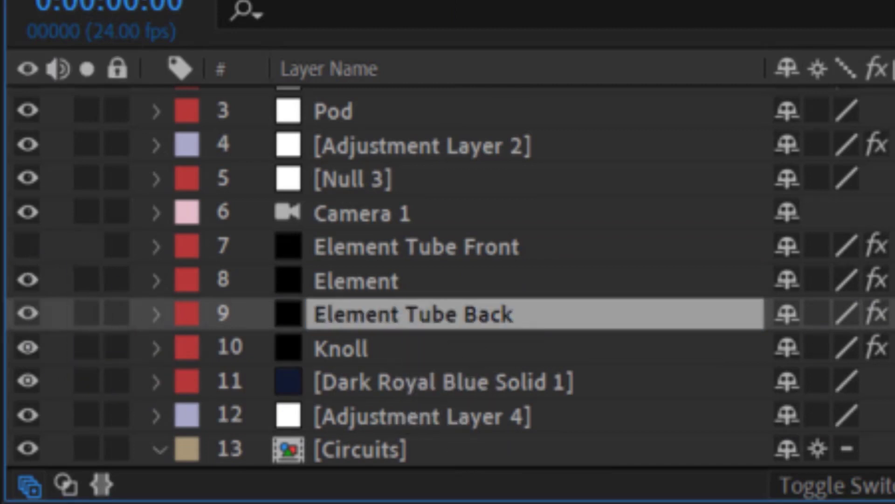
- Unhide Element Tube Front and open its Element 3D Scene Setup
{"action": "right_click", "coordinate": [296, 258]}
{"action": "left_click", "coordinate": [74, 254]}
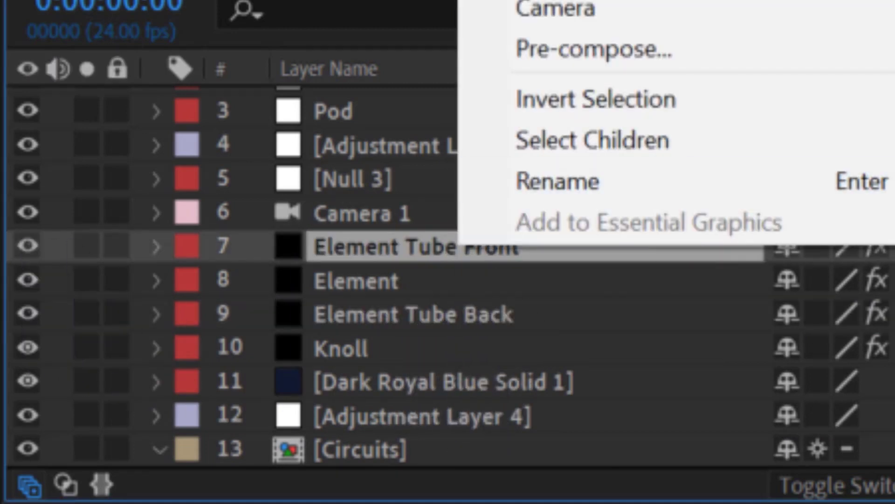
{"action": "left_click", "coordinate": [27, 246]}
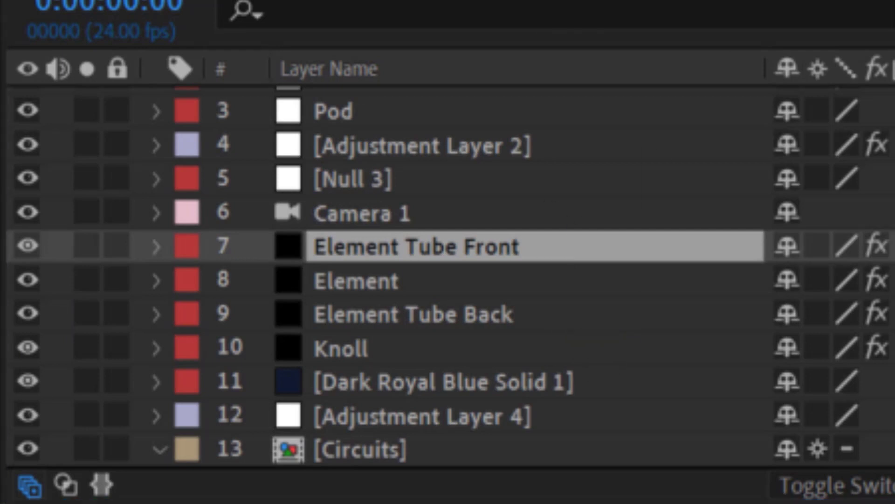
{"action": "key", "text": "Right"}
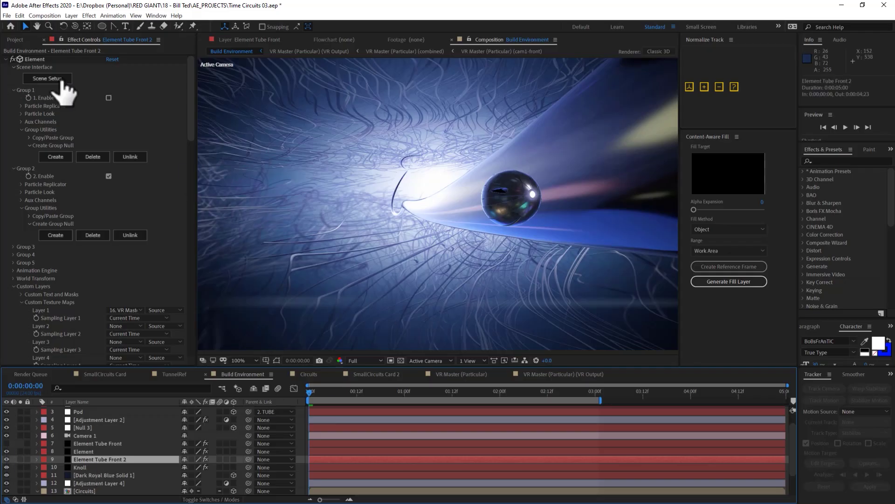
{"action": "left_click", "coordinate": [62, 81]}
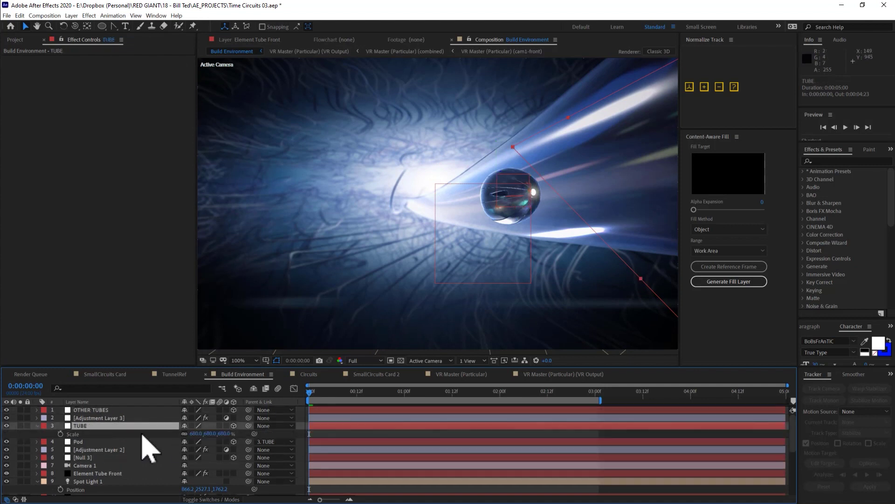
- Rotate OTHER TUBES about 59° around its vertical axis and show the back tube's replicator settings
{"action": "left_click", "coordinate": [157, 410]}
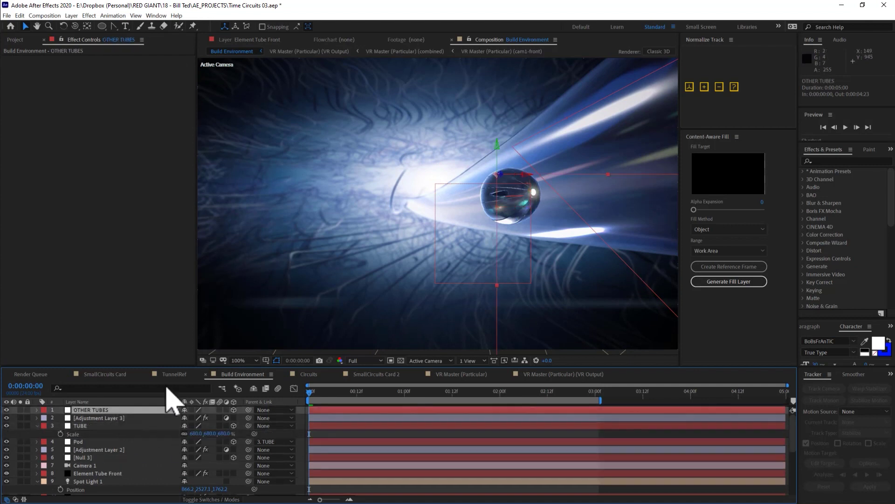
{"action": "key", "text": "w"}
{"action": "left_click_drag", "start_coordinate": [578, 264], "coordinate": [363, 228]}
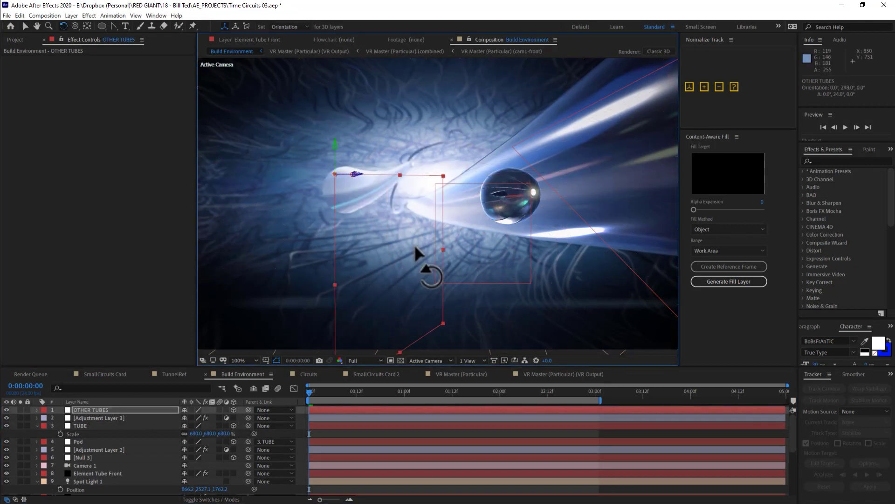
{"action": "scroll", "coordinate": [490, 200], "scroll_direction": "down", "scroll_amount": 2}
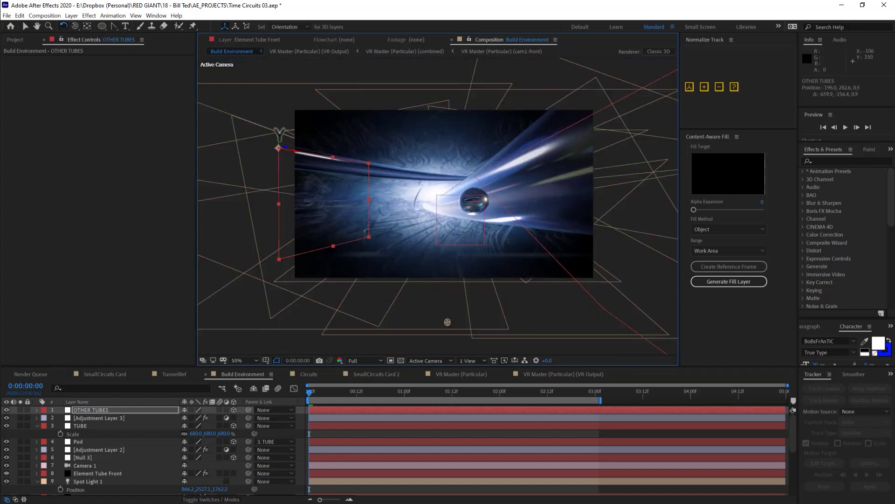
{"action": "left_click", "coordinate": [490, 200]}
{"action": "scroll", "coordinate": [116, 200], "scroll_direction": "down", "scroll_amount": 5}
{"action": "scroll", "coordinate": [55, 288], "scroll_direction": "down", "scroll_amount": 3}
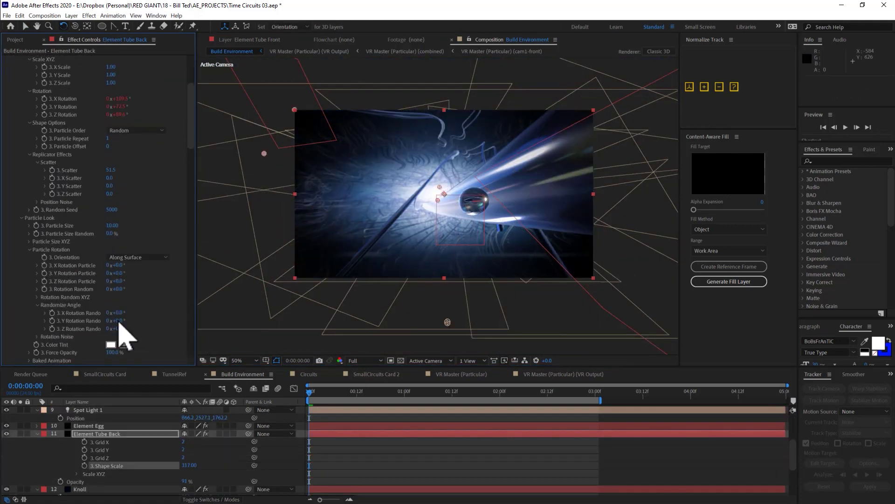
{"action": "scroll", "coordinate": [96, 166], "scroll_direction": "up", "scroll_amount": 10}
{"action": "scroll", "coordinate": [60, 420], "scroll_direction": "up", "scroll_amount": 5}
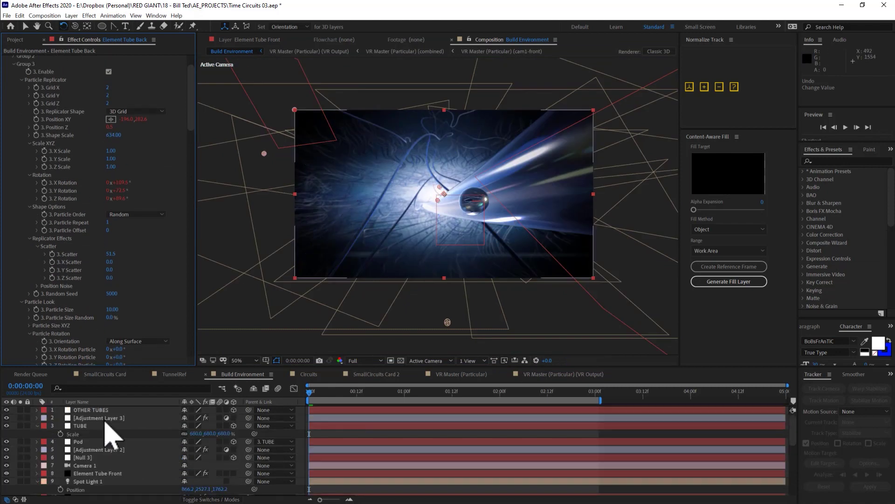
- Reveal the OTHER TUBES position keyframes and preview the composition
{"action": "left_click", "coordinate": [88, 409]}
{"action": "key", "text": "k"}
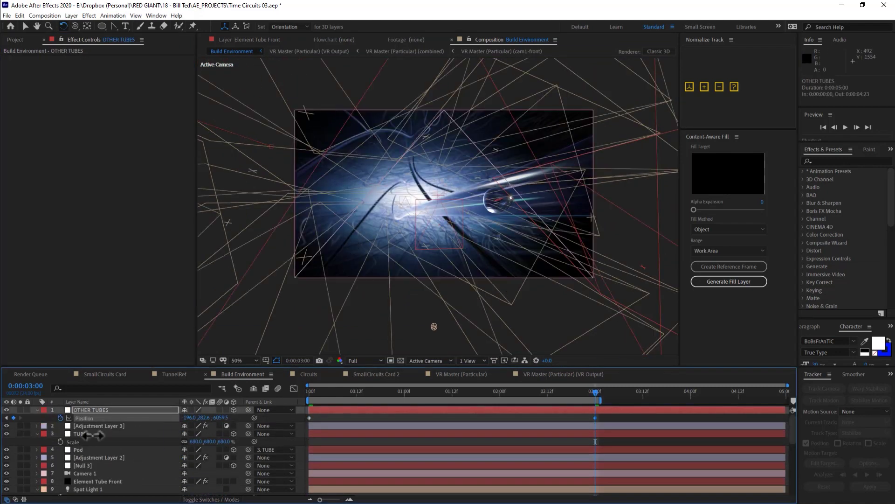
{"action": "left_click", "coordinate": [845, 127]}
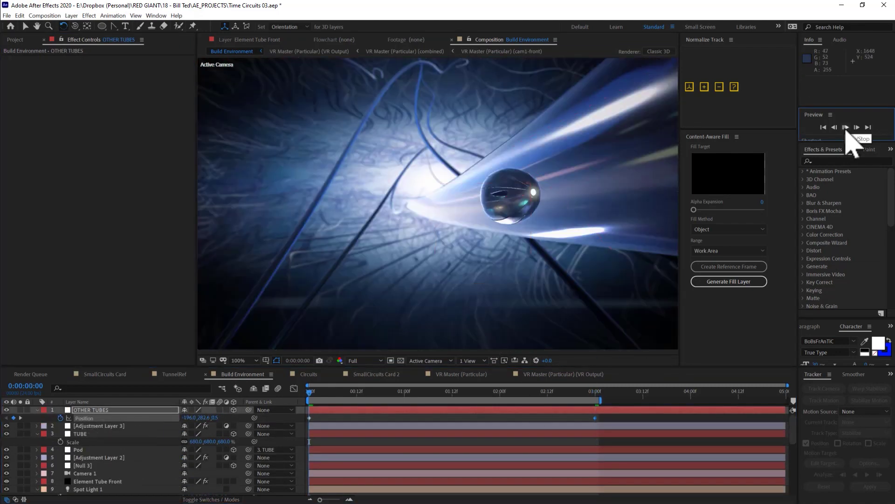
- Select Element Tube Front and open its Element 3D Scene Setup
{"action": "scroll", "coordinate": [276, 157], "scroll_direction": "down", "scroll_amount": 2}
{"action": "left_click", "coordinate": [124, 489]}
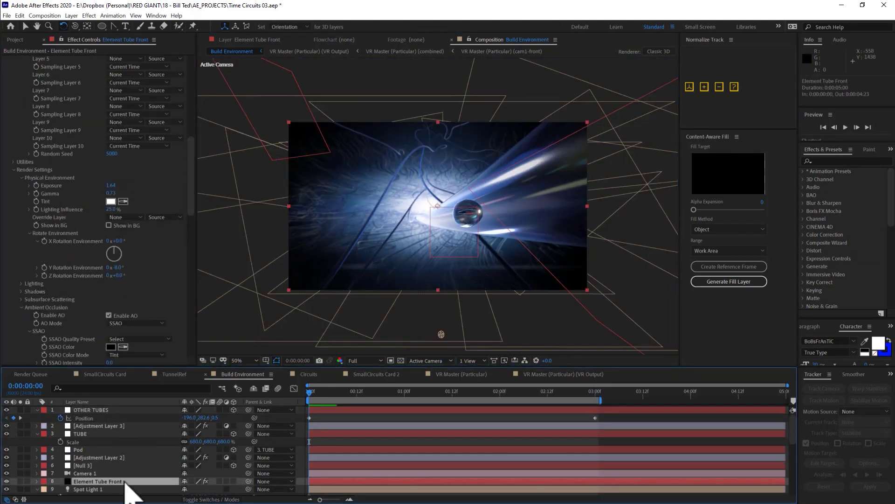
{"action": "scroll", "coordinate": [124, 448], "scroll_direction": "down", "scroll_amount": 3}
{"action": "left_click", "coordinate": [125, 138]}
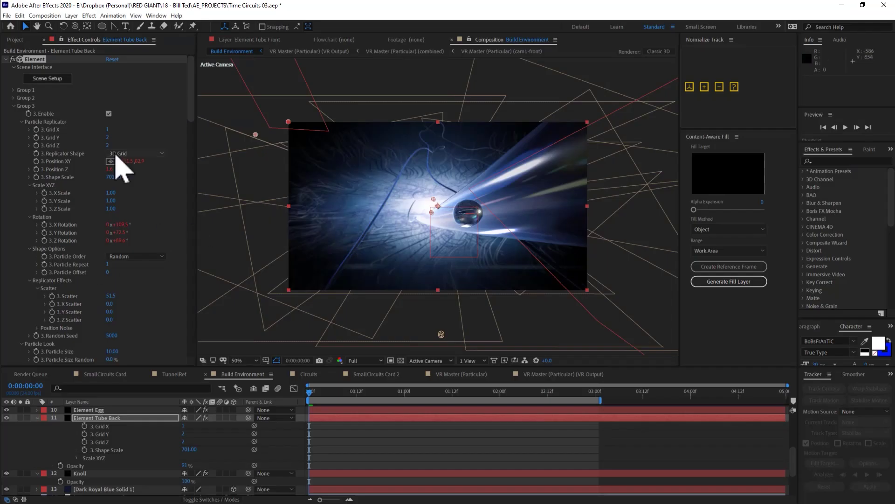
{"action": "left_click", "coordinate": [255, 135]}
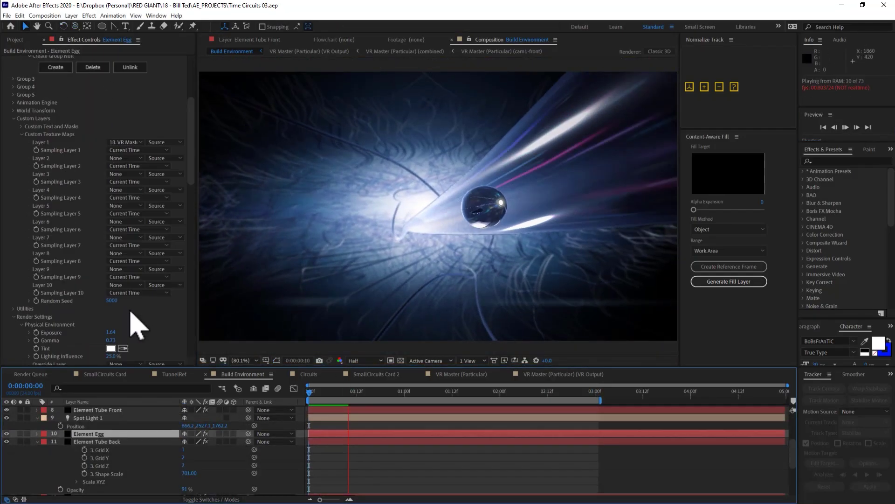
- Apply Optical Glow to Element Egg with Radiate 100% and Highlights Only 80%
{"action": "scroll", "coordinate": [166, 304], "scroll_direction": "down", "scroll_amount": 10}
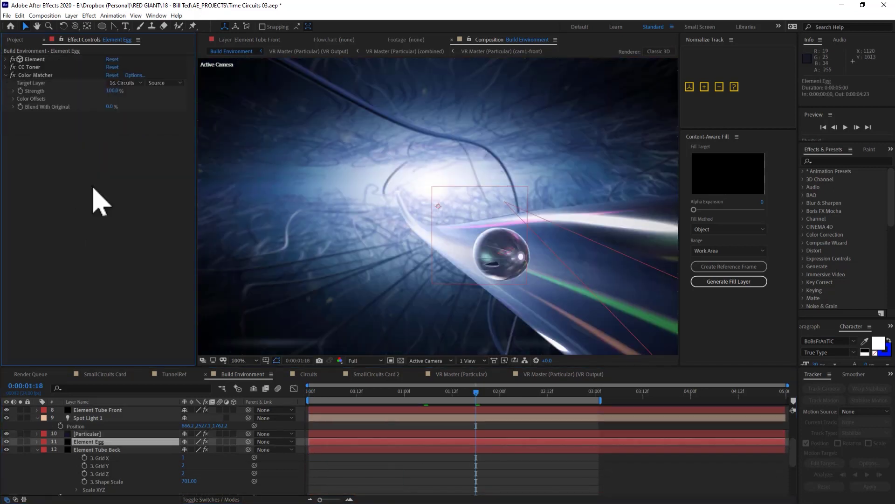
{"action": "key", "text": "ctrl+space"}
{"action": "type", "text": "opti"}
{"action": "left_click", "coordinate": [136, 302]}
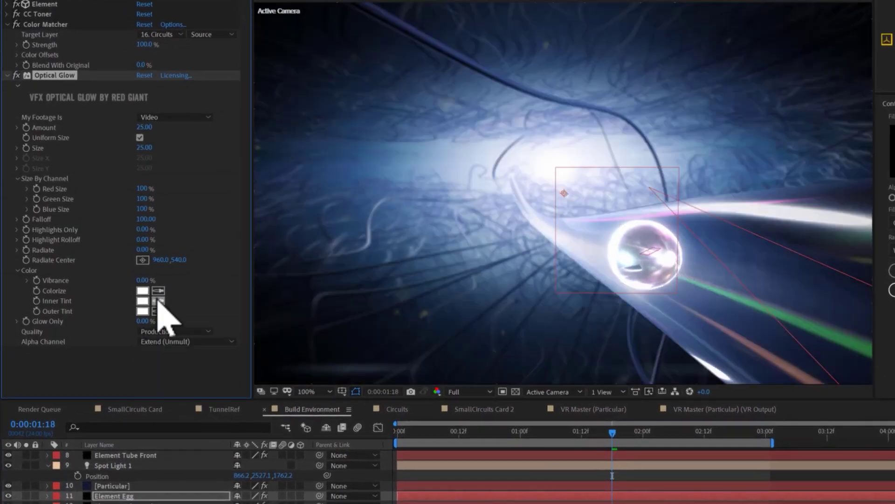
{"action": "left_click", "coordinate": [121, 285]}
{"action": "left_click", "coordinate": [662, 355]}
{"action": "mouse_move", "coordinate": [142, 250]}
{"action": "left_mouse_down"}
{"action": "mouse_move", "coordinate": [334, 265]}
{"action": "mouse_move", "coordinate": [135, 260]}
{"action": "left_mouse_up"}
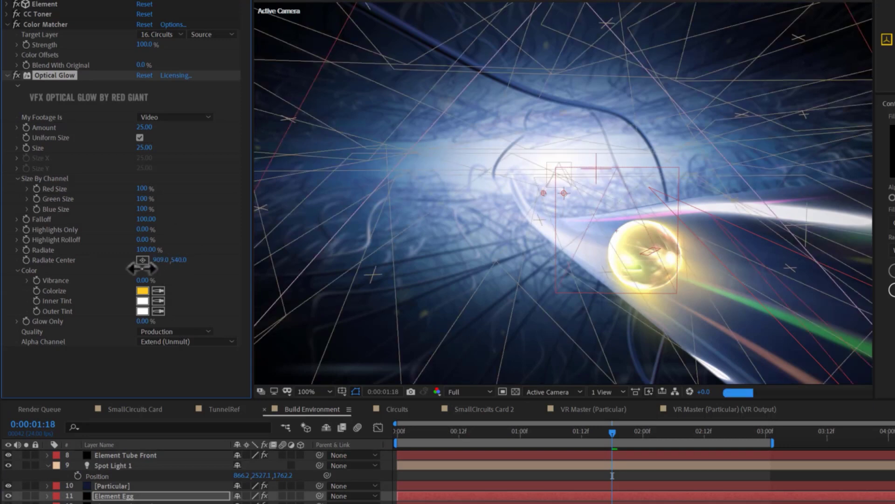
{"action": "left_click_drag", "start_coordinate": [145, 229], "coordinate": [200, 242]}
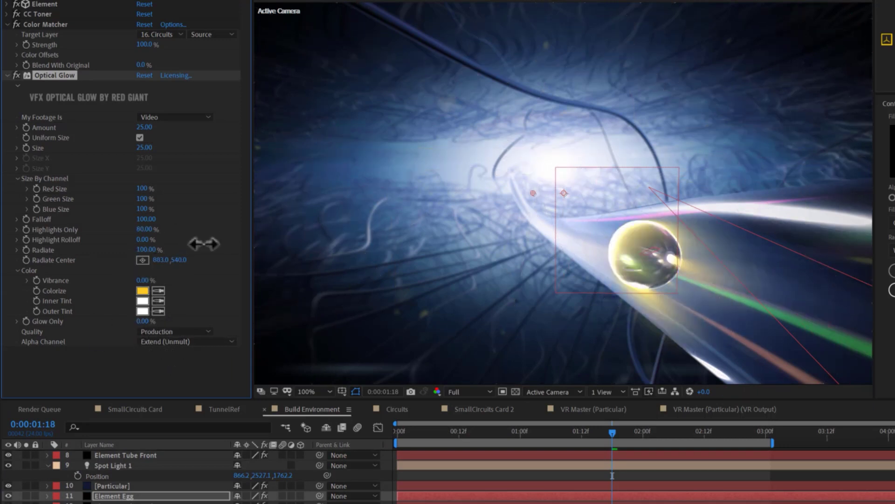
- Tint the glow orange, shift its radiate centre left, and add a Drop Shadow Distance expression
{"action": "left_click", "coordinate": [142, 290]}
{"action": "left_click", "coordinate": [775, 350]}
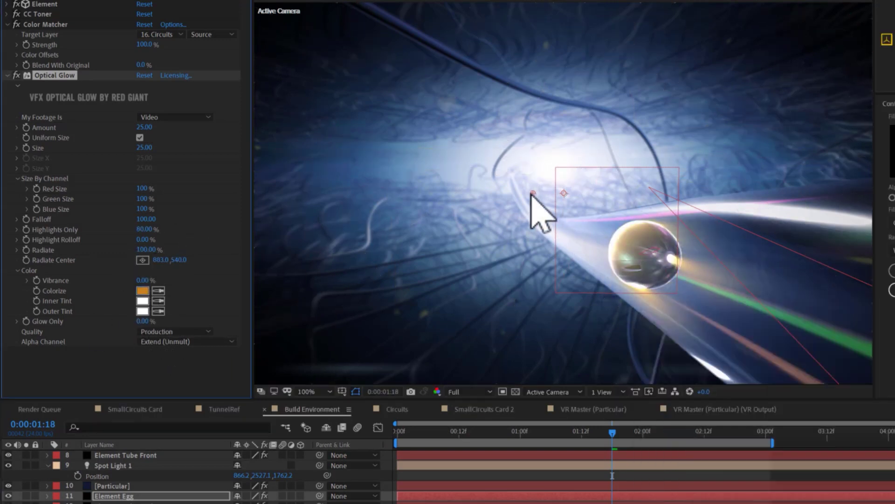
{"action": "left_click_drag", "start_coordinate": [532, 193], "coordinate": [503, 209]}
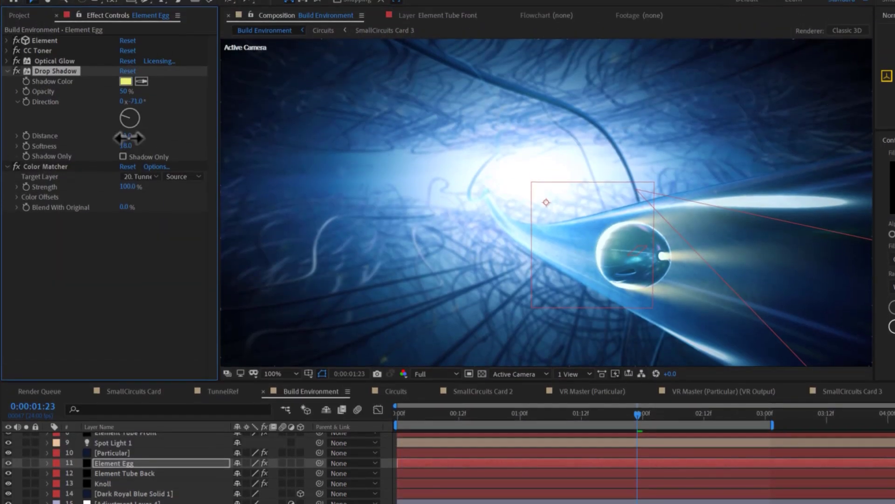
{"action": "left_click", "coordinate": [26, 136], "text": "alt"}
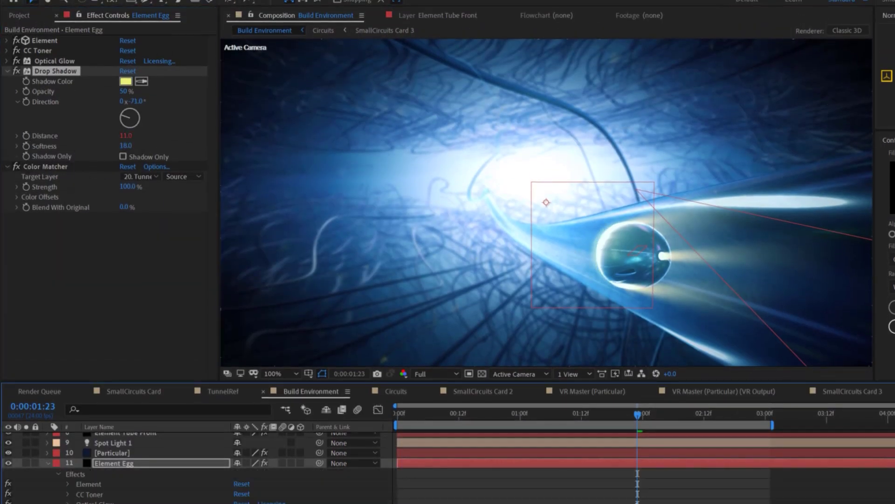
{"action": "left_click", "coordinate": [397, 413]}
{"action": "left_click", "coordinate": [14, 83]}
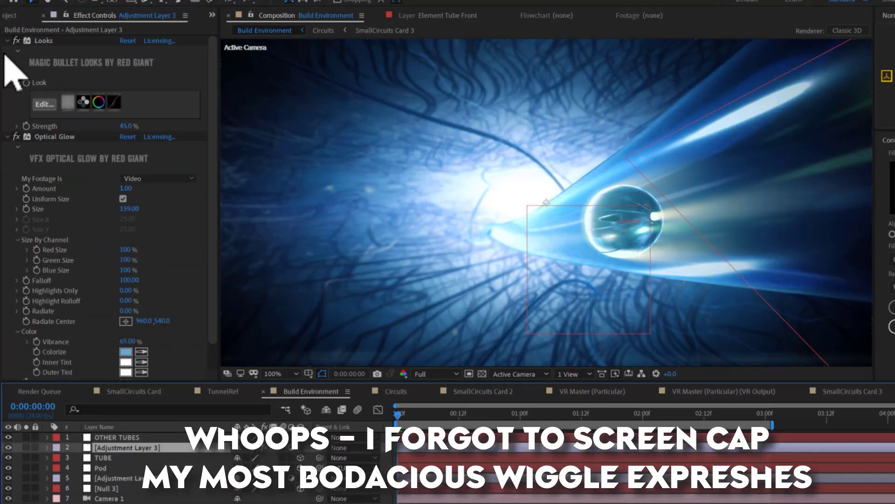
- Apply the Renoiser grain effect to Adjustment Layer 3 via the 're' effect search
{"action": "key", "text": "ctrl+space"}
{"action": "type", "text": "re"}
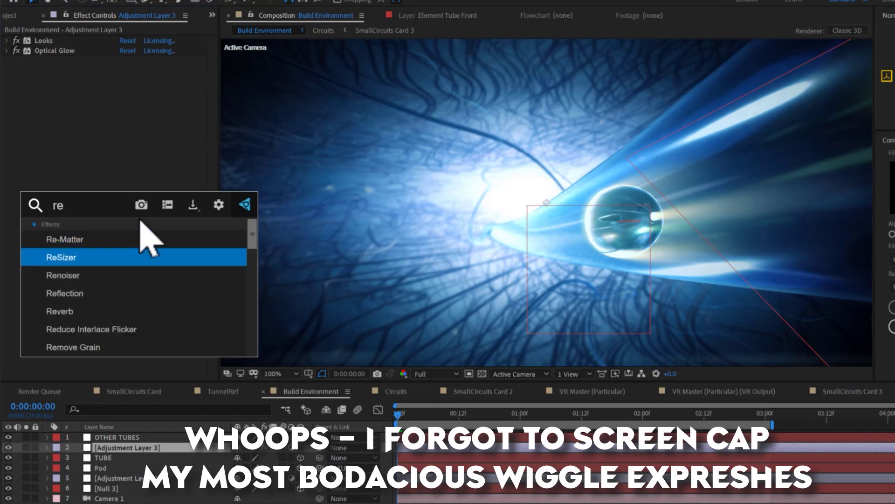
{"action": "key", "text": "Down"}
{"action": "key", "text": "Return"}
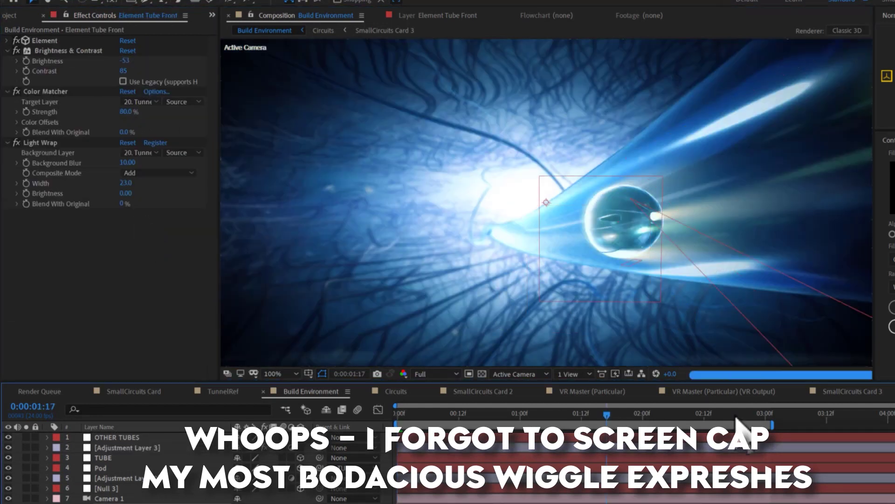
- Review OTHER TUBES position keys, Element Egg expressions, and the adjustment and tube layers' effects
{"action": "left_click", "coordinate": [400, 414]}
{"action": "left_click", "coordinate": [117, 437]}
{"action": "key", "text": "p"}
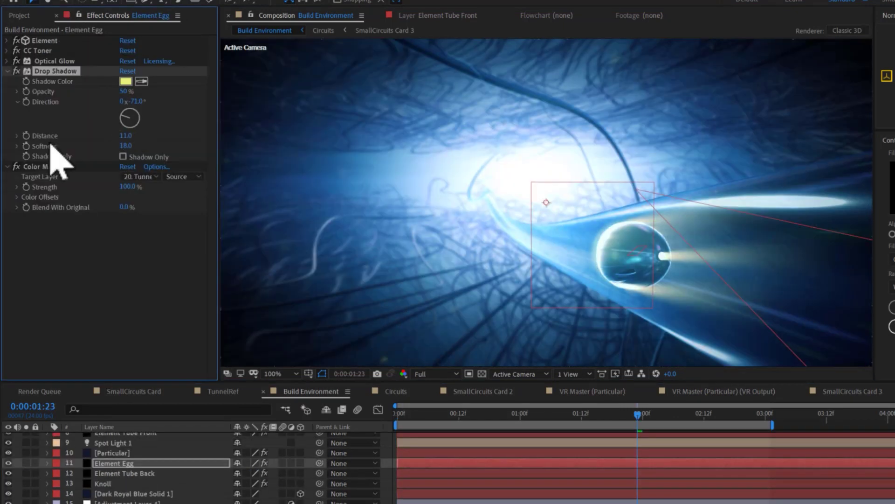
{"action": "key", "text": "e"}
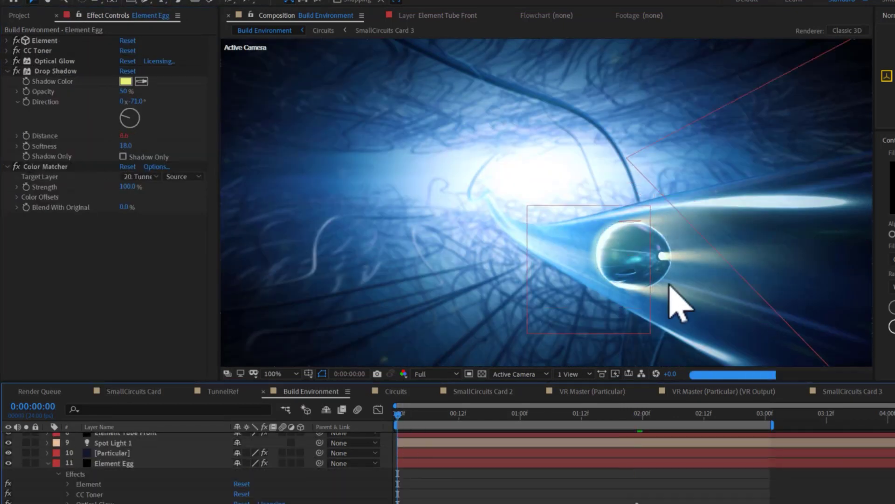
{"action": "key", "text": "Home"}
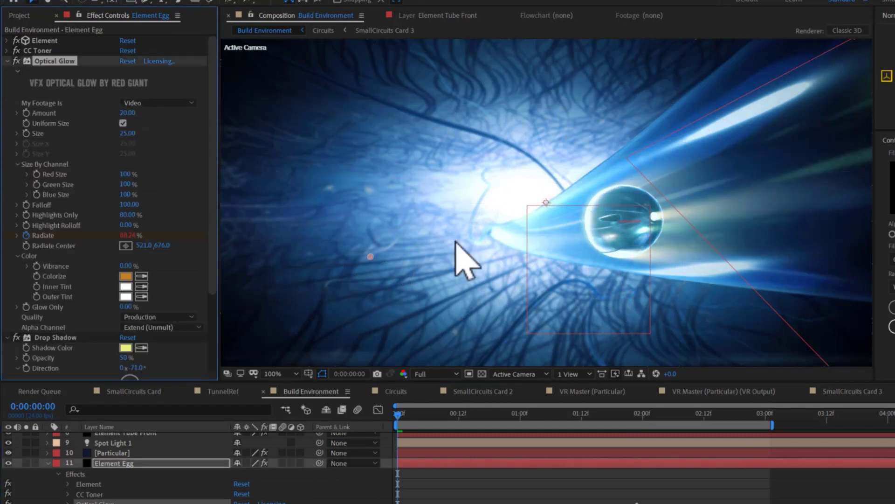
{"action": "scroll", "coordinate": [130, 420], "scroll_direction": "up", "scroll_amount": 5}
{"action": "left_click", "coordinate": [126, 447]}
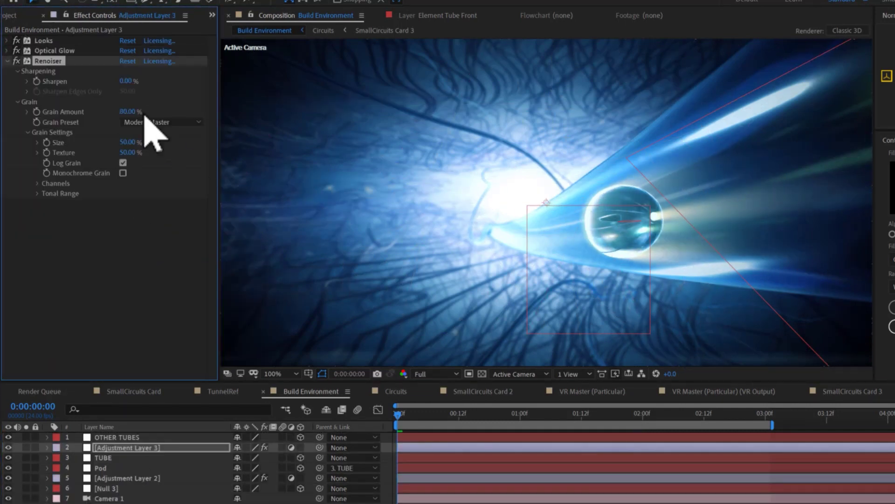
{"action": "left_click", "coordinate": [678, 303]}
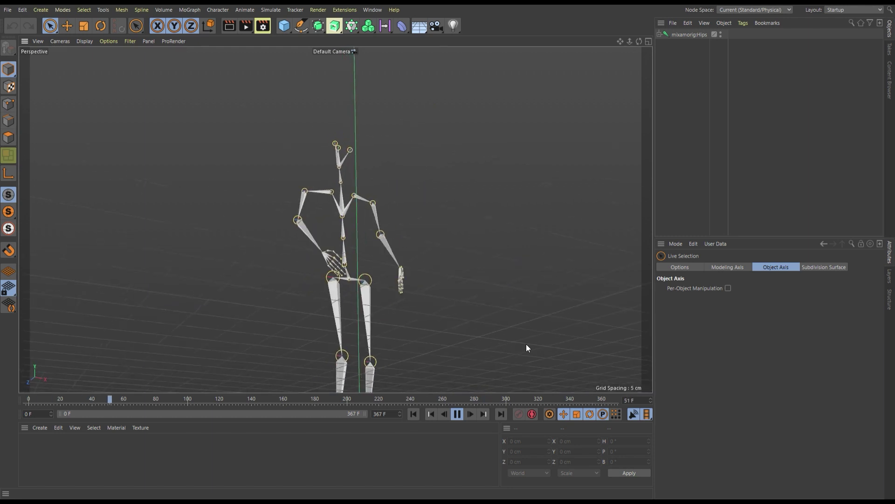
- Pause playback and orbit the view around the egg and the PHONE booth
{"action": "left_click", "coordinate": [460, 412]}
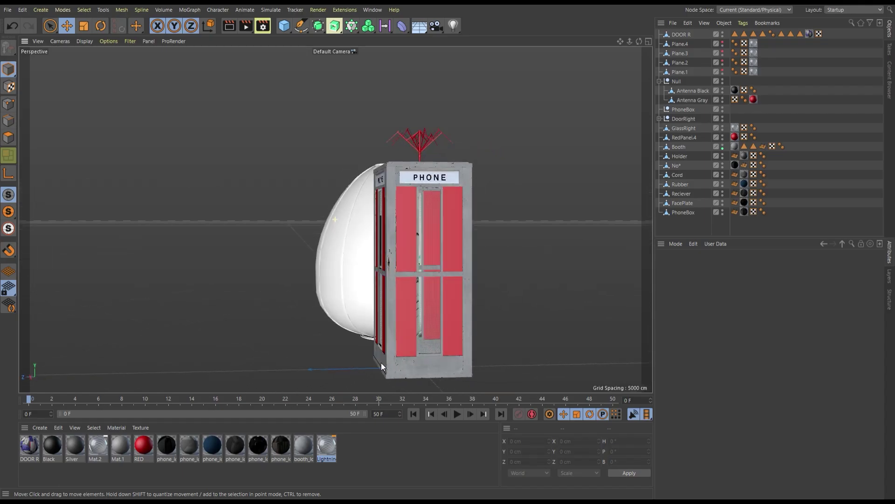
{"action": "left_click_drag", "start_coordinate": [382, 363], "coordinate": [303, 349]}
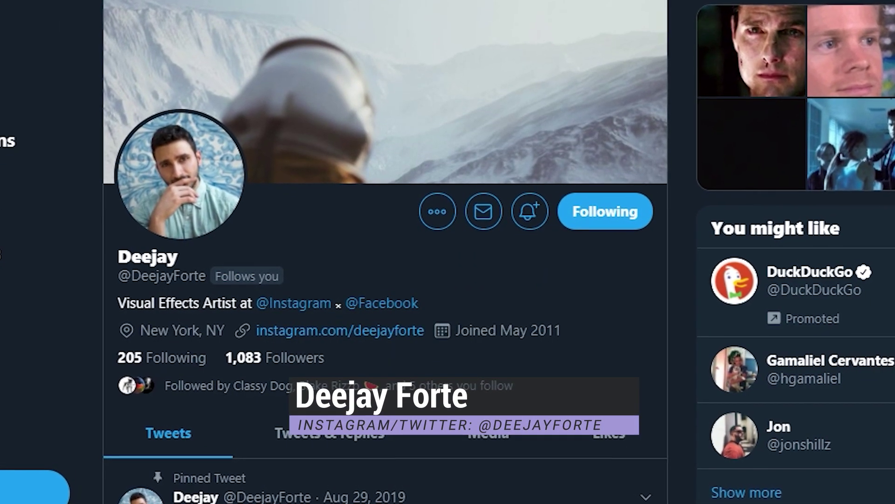
- Follow the Twitter profile's Instagram link and scroll the Instagram page back to the top
{"action": "left_click", "coordinate": [419, 330]}
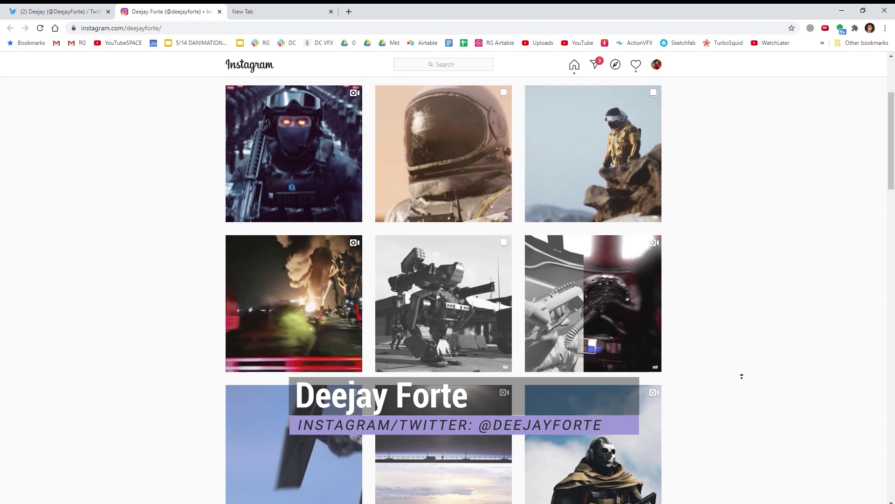
{"action": "scroll", "coordinate": [742, 376], "scroll_direction": "up", "scroll_amount": 4}
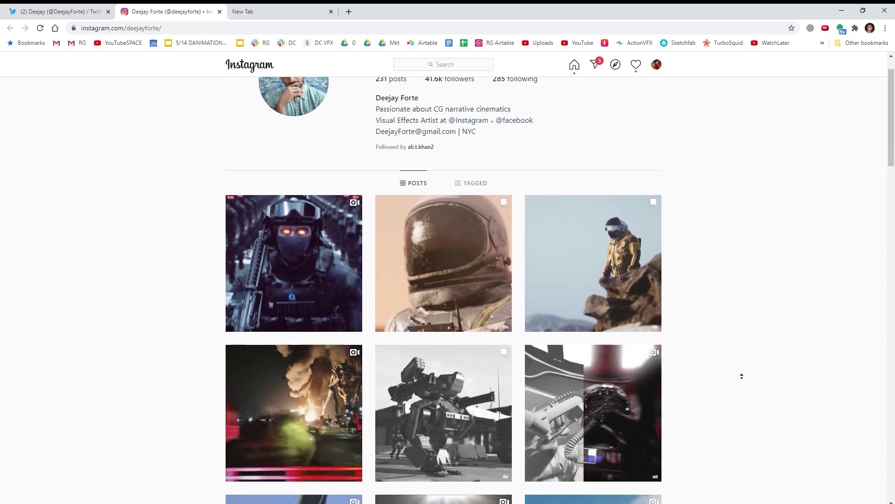